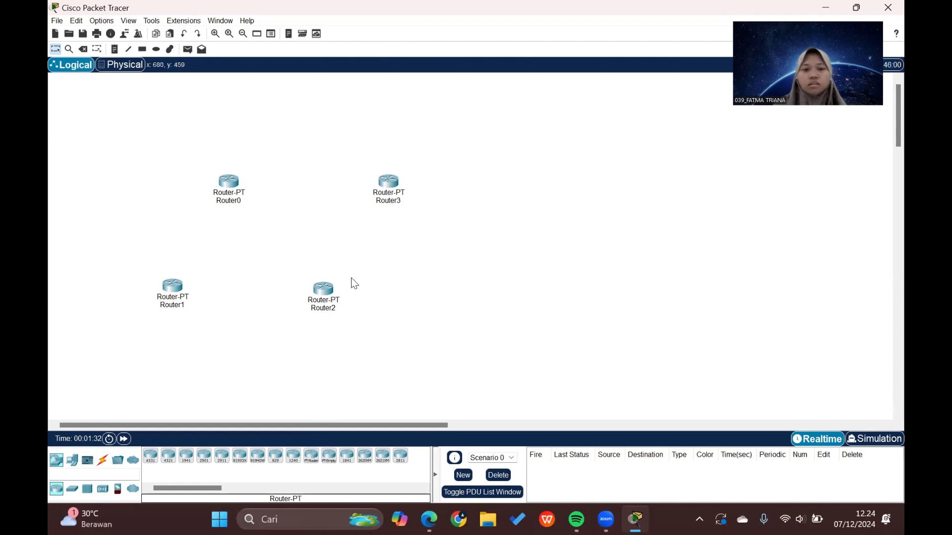
# Step: Add three Router-PT routers: one below Router1, one below Router2, and one up and to the right of Router3
pyautogui.scroll(-2, 350, 277)
pyautogui.click(315, 459)
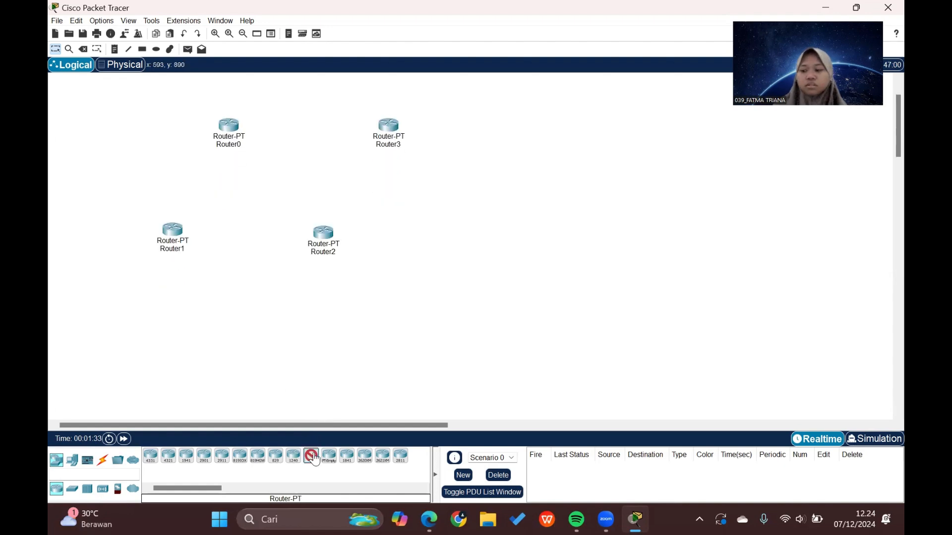
pyautogui.click(225, 313)
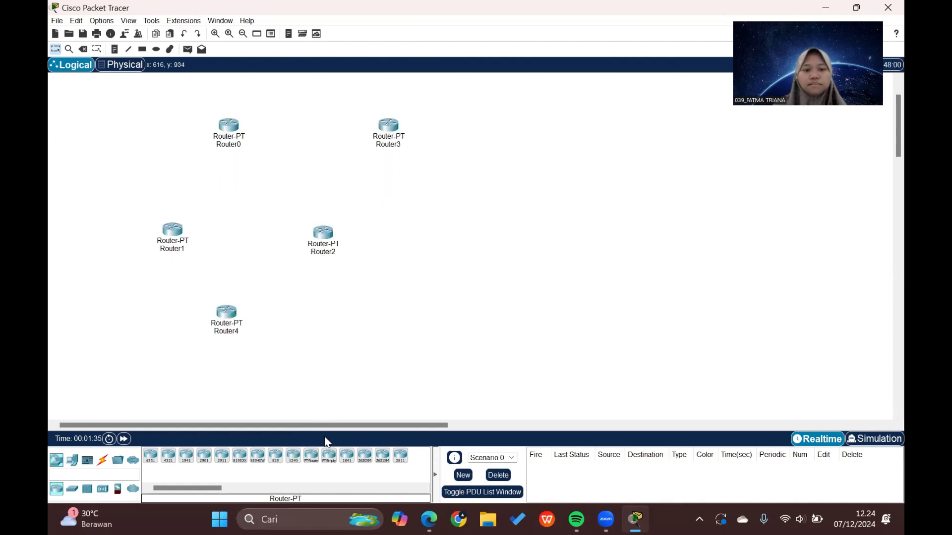
pyautogui.click(311, 460)
pyautogui.click(393, 306)
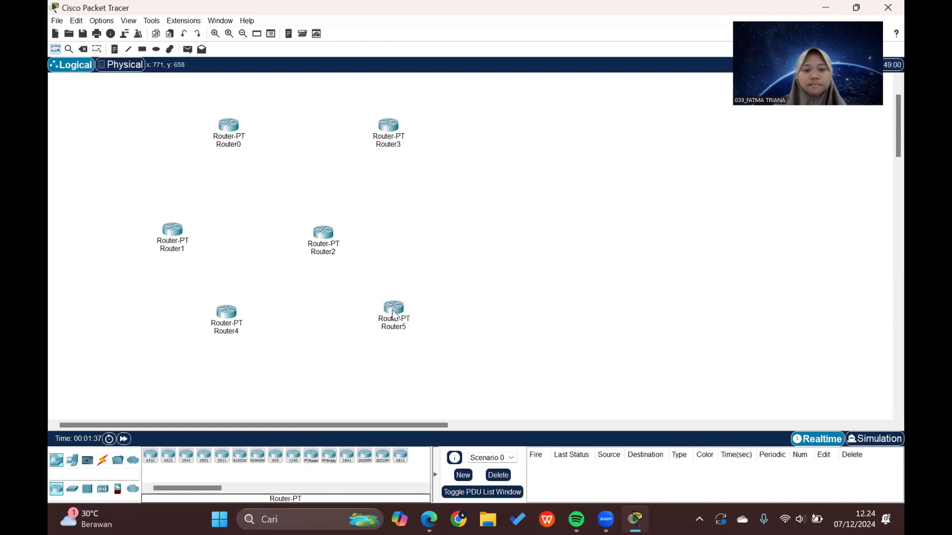
pyautogui.click(311, 459)
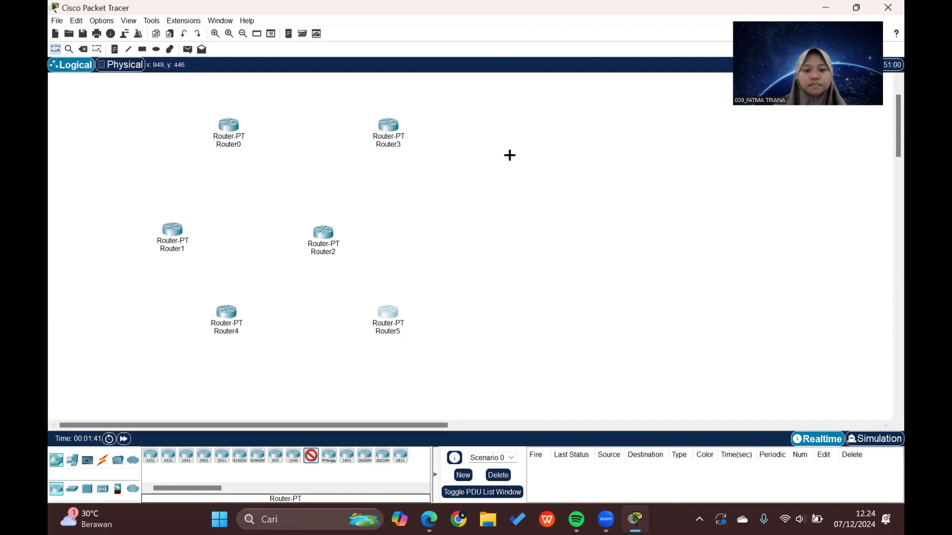
pyautogui.click(478, 84)
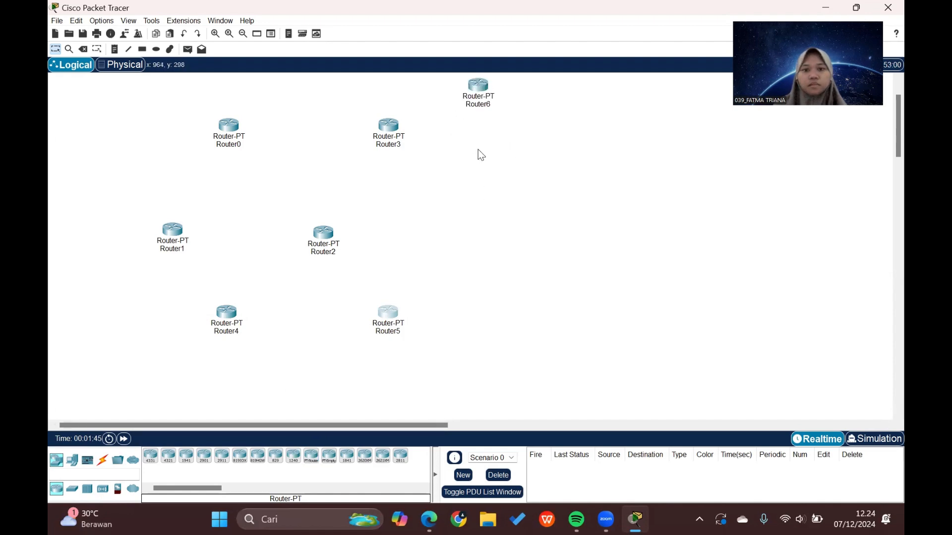
# Step: Add four Switch-PT switches: one up and to the left of Router0, one below Router4, one below Router5, and one below and right of Router6
pyautogui.scroll(1, 478, 150)
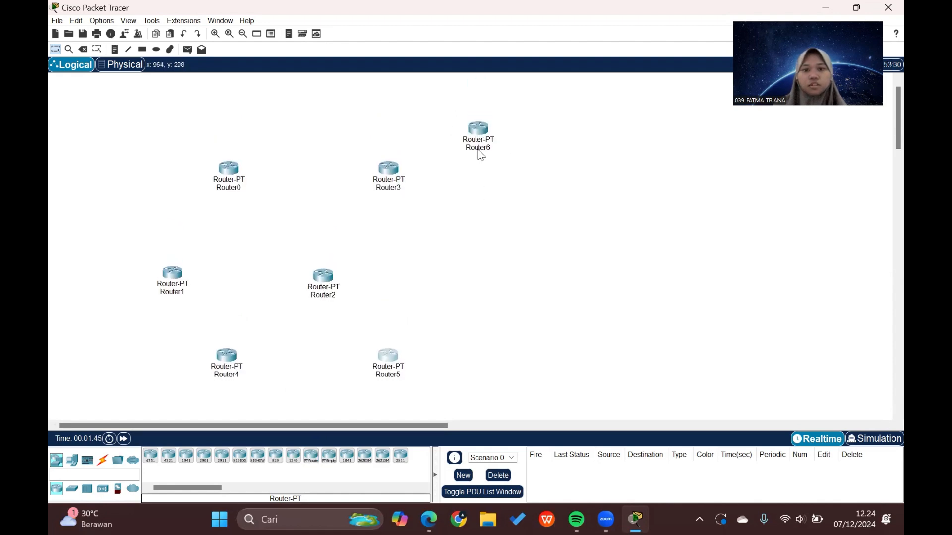
pyautogui.click(73, 490)
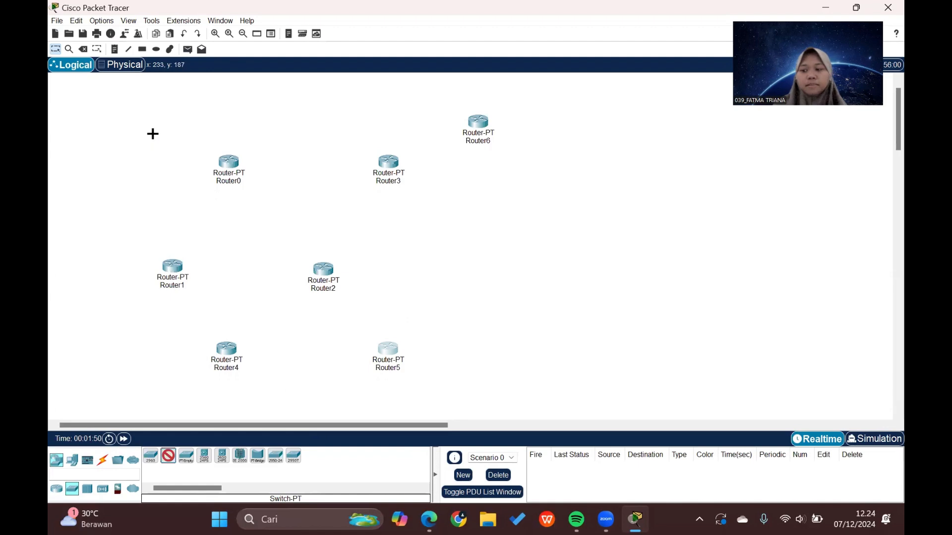
pyautogui.click(146, 117)
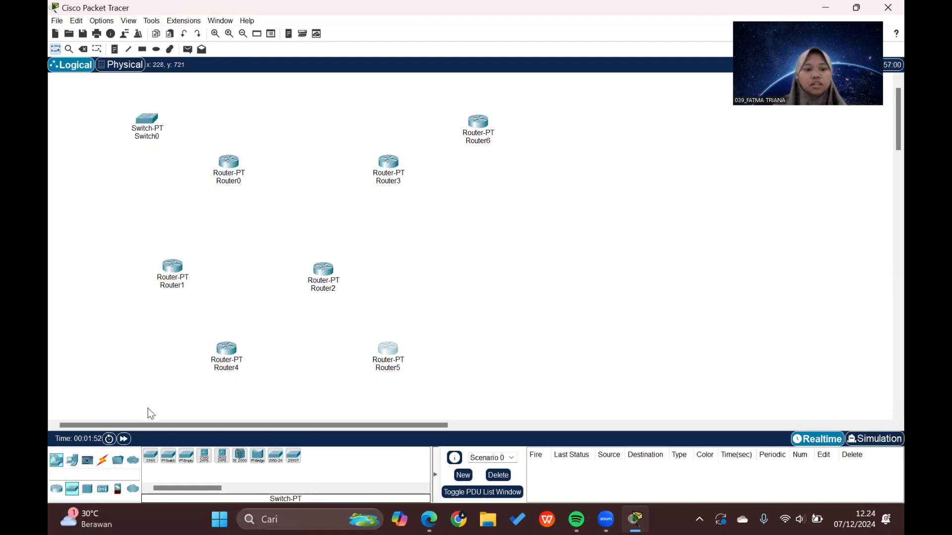
pyautogui.click(168, 456)
pyautogui.scroll(-3, 221, 347)
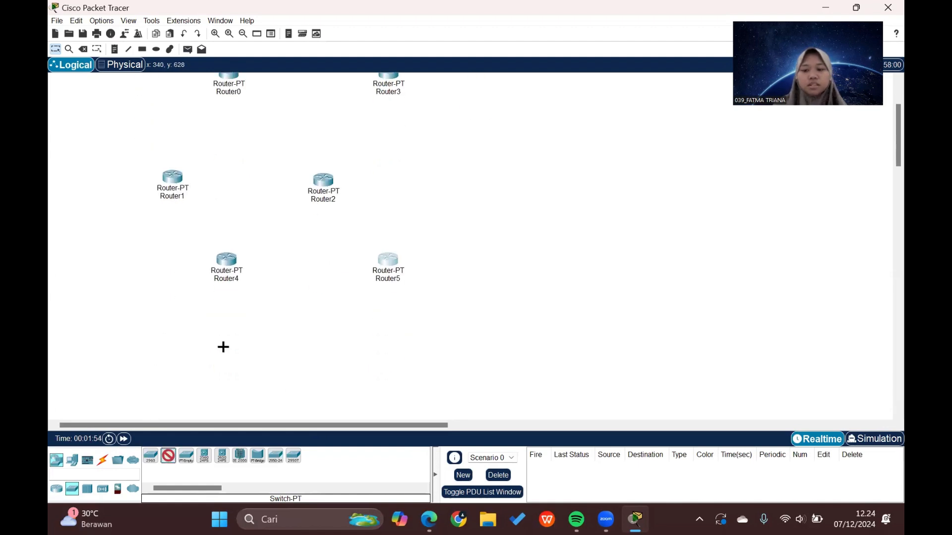
pyautogui.click(229, 345)
pyautogui.click(169, 456)
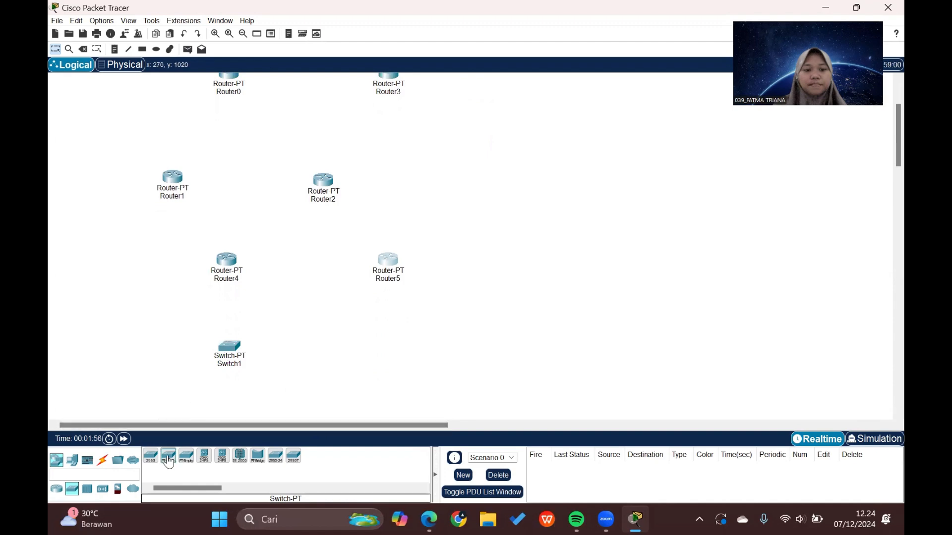
pyautogui.click(383, 351)
pyautogui.scroll(2, 382, 352)
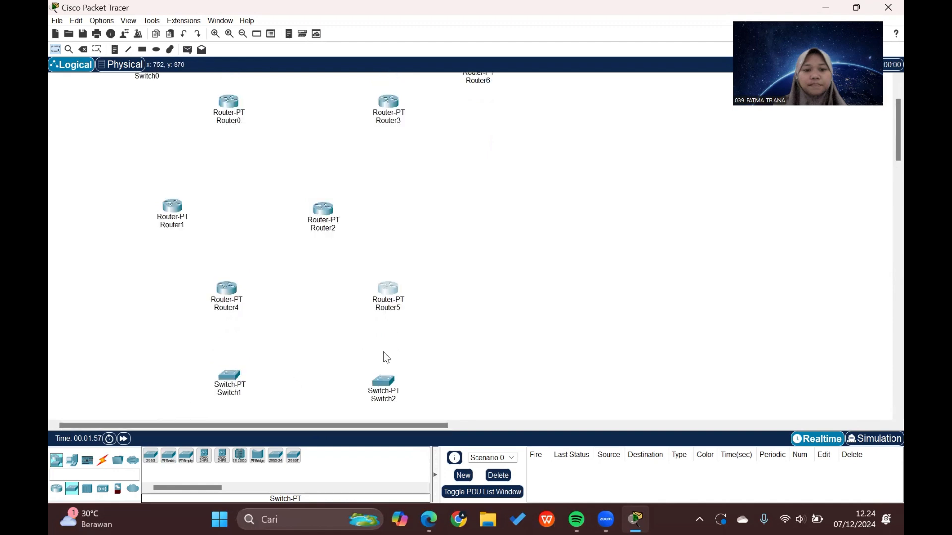
pyautogui.click(168, 456)
pyautogui.scroll(1, 454, 191)
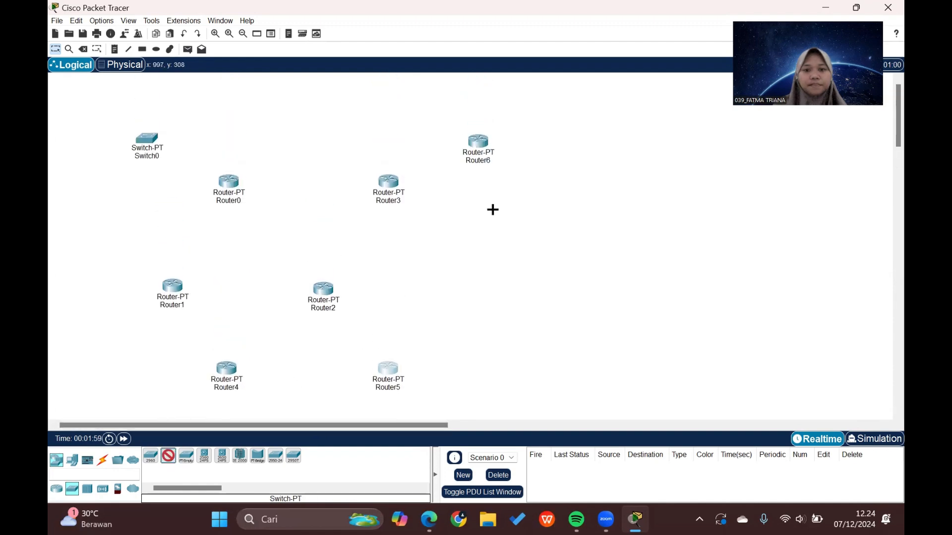
pyautogui.click(529, 195)
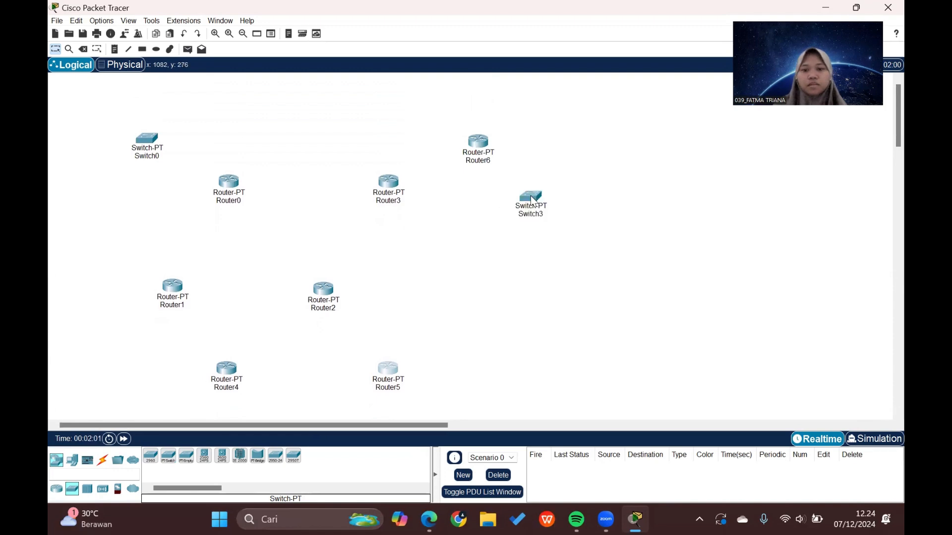
# Step: Add four PC-PT computers: one left of Switch0, one left of Switch1, one left of Switch2, and one below Switch3
pyautogui.scroll(-2, 352, 313)
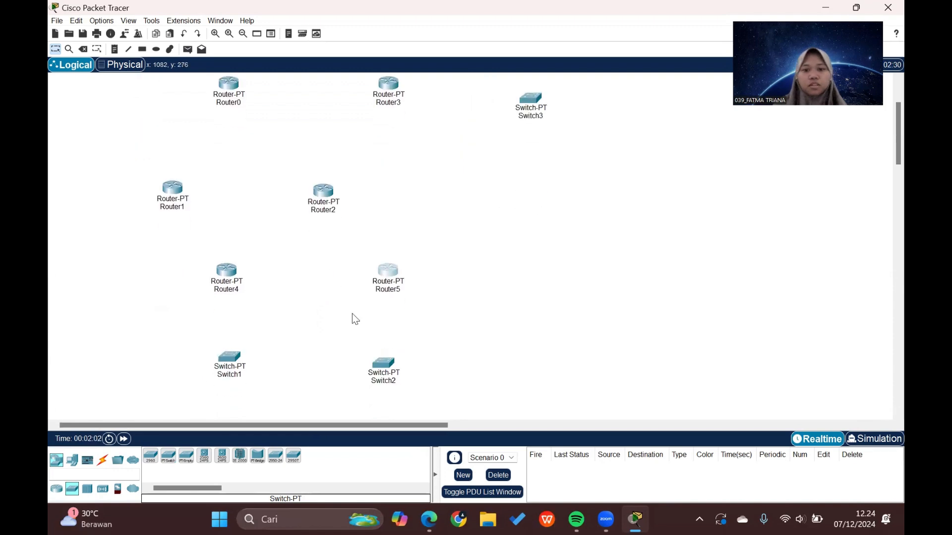
pyautogui.click(72, 463)
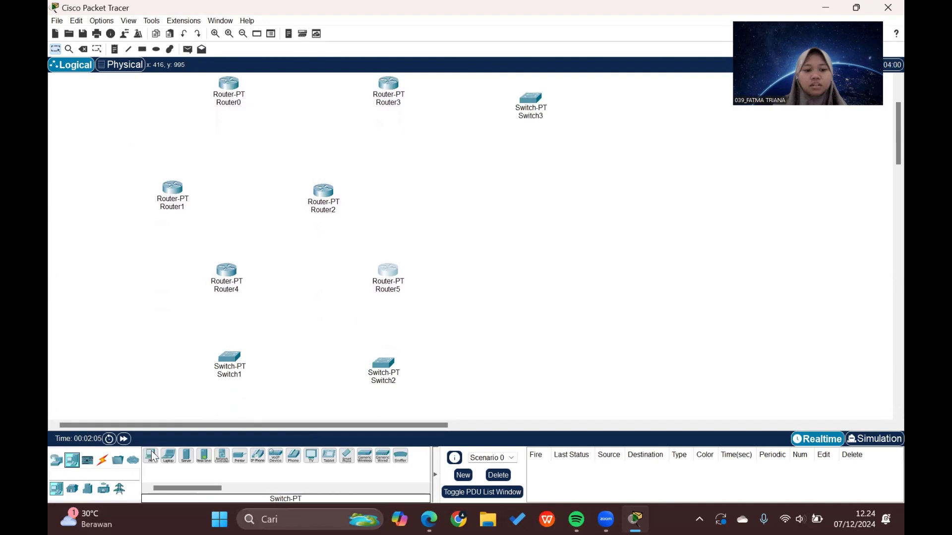
pyautogui.click(151, 457)
pyautogui.scroll(2, 215, 298)
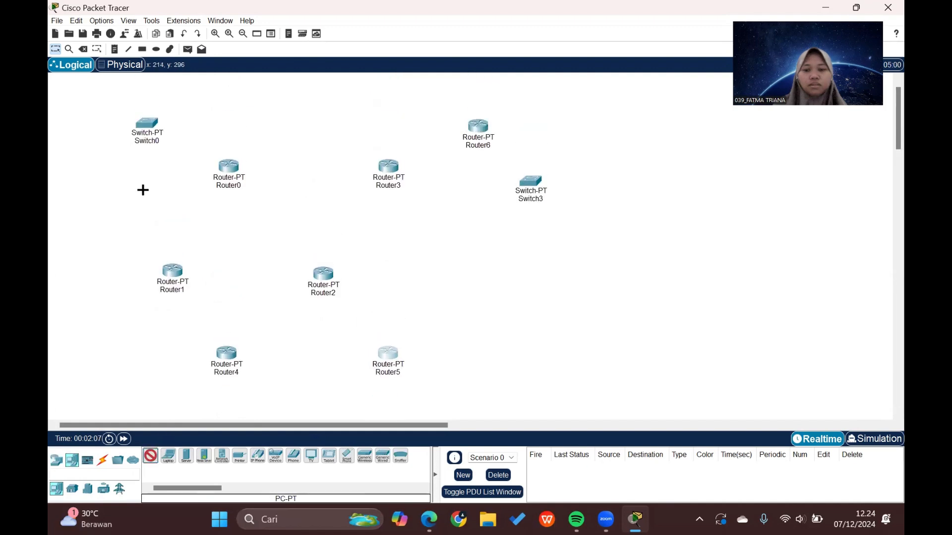
pyautogui.click(74, 121)
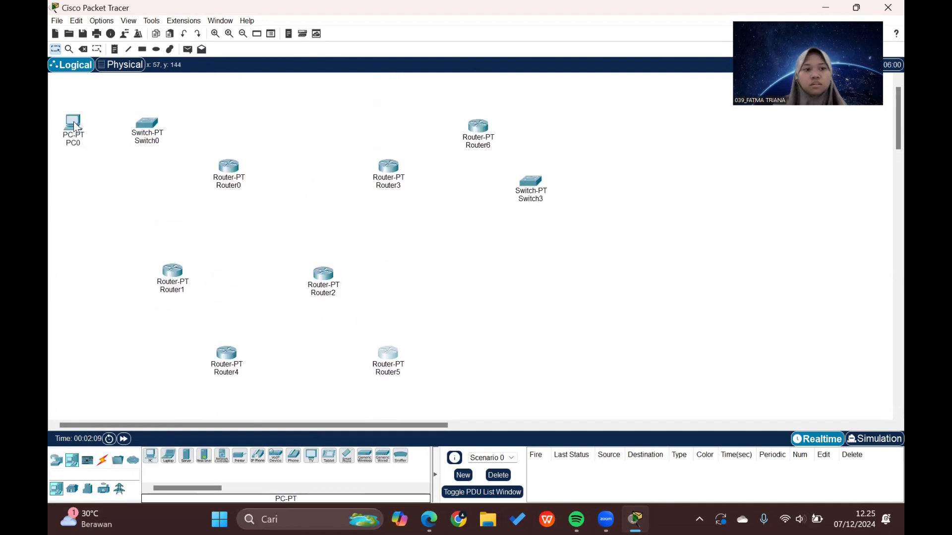
pyautogui.scroll(-3, 127, 215)
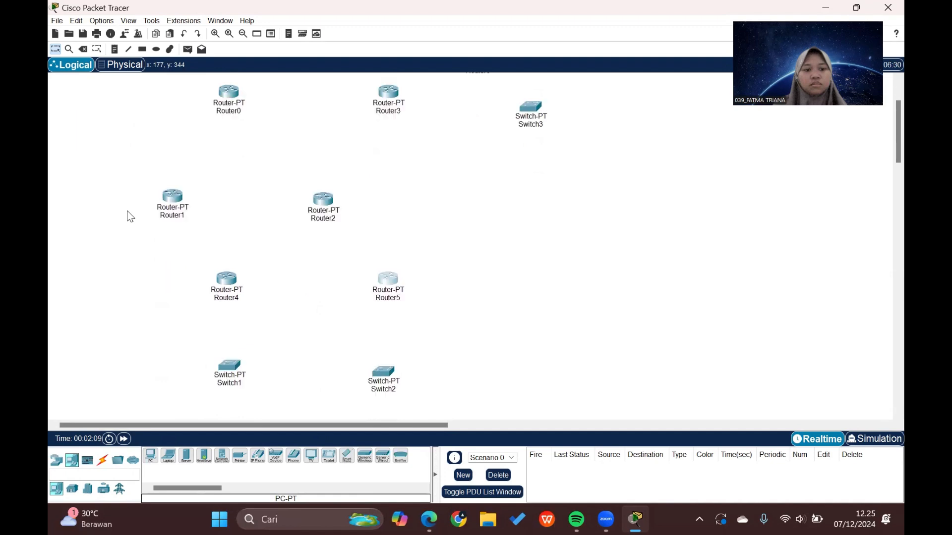
pyautogui.click(149, 456)
pyautogui.click(143, 308)
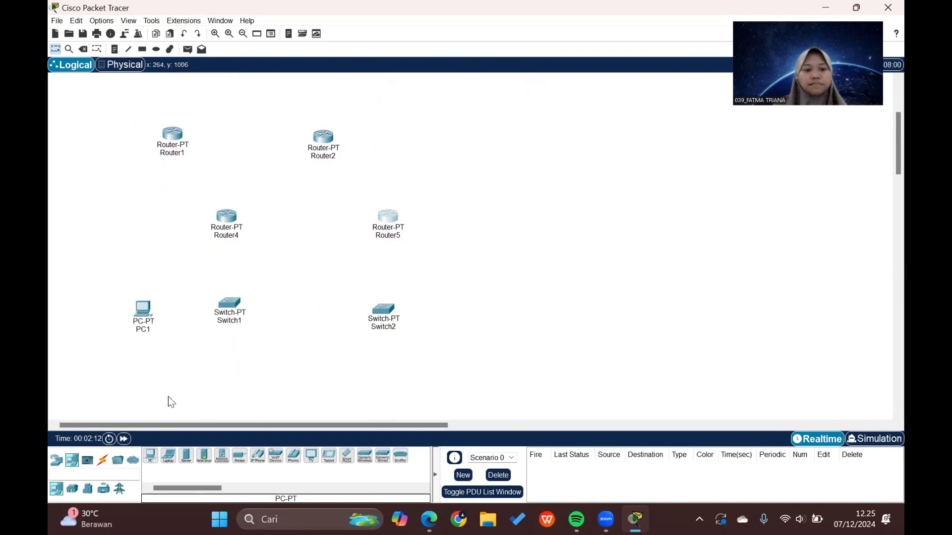
pyautogui.click(151, 454)
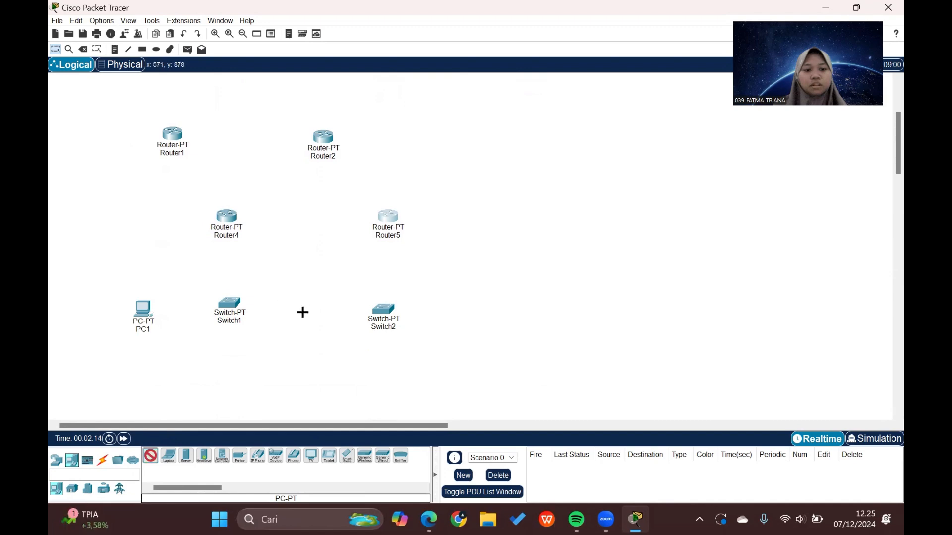
pyautogui.click(301, 313)
pyautogui.scroll(3, 301, 313)
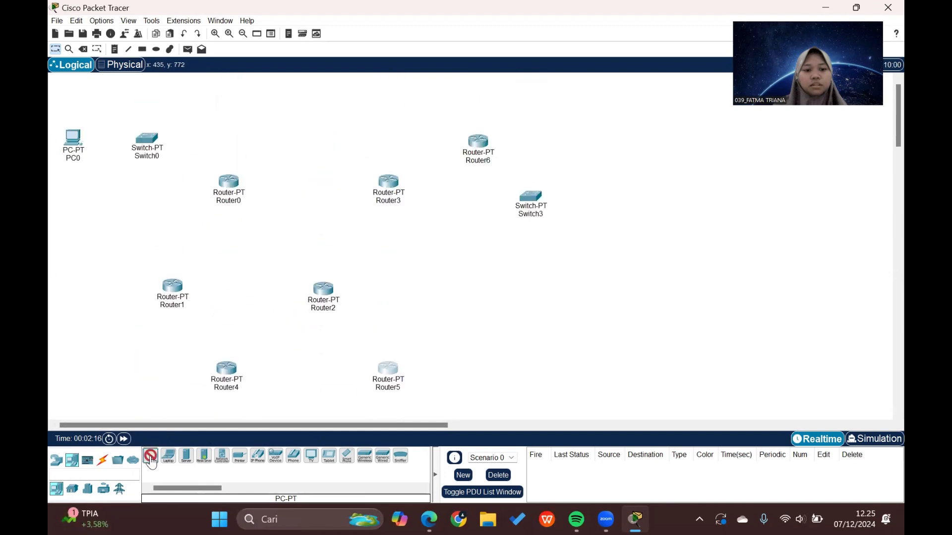
pyautogui.click(531, 261)
# Step: Cable Router0 to Router1 and to Router2, using the automatically chosen connection type
pyautogui.scroll(-1, 465, 285)
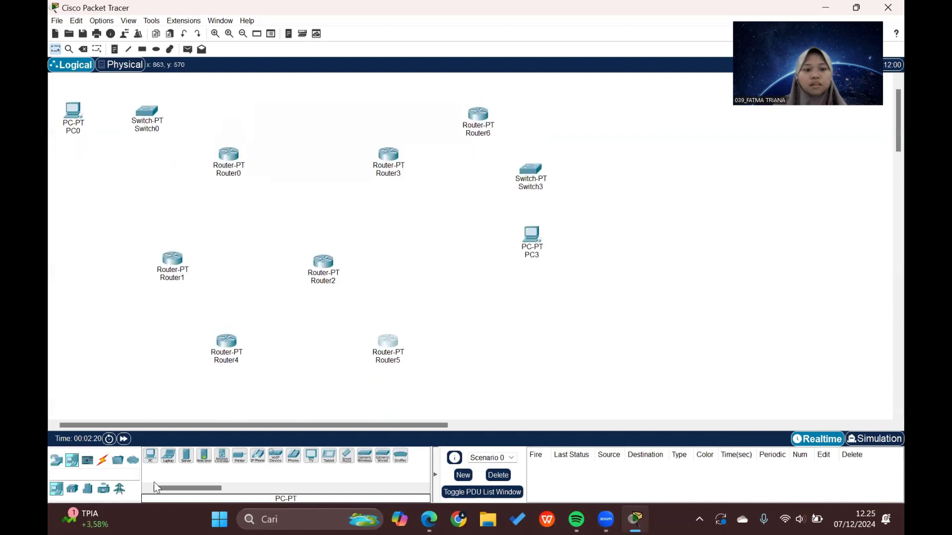
pyautogui.click(102, 463)
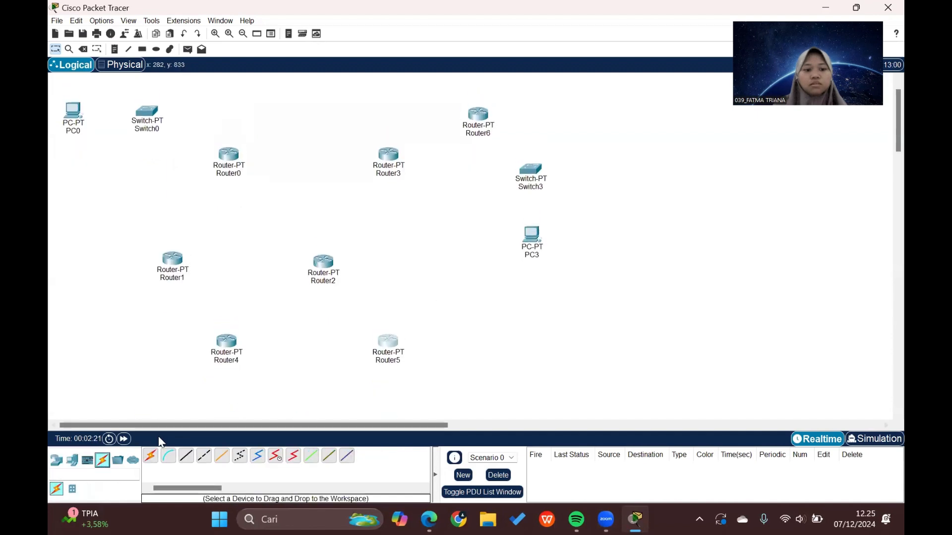
pyautogui.click(149, 459)
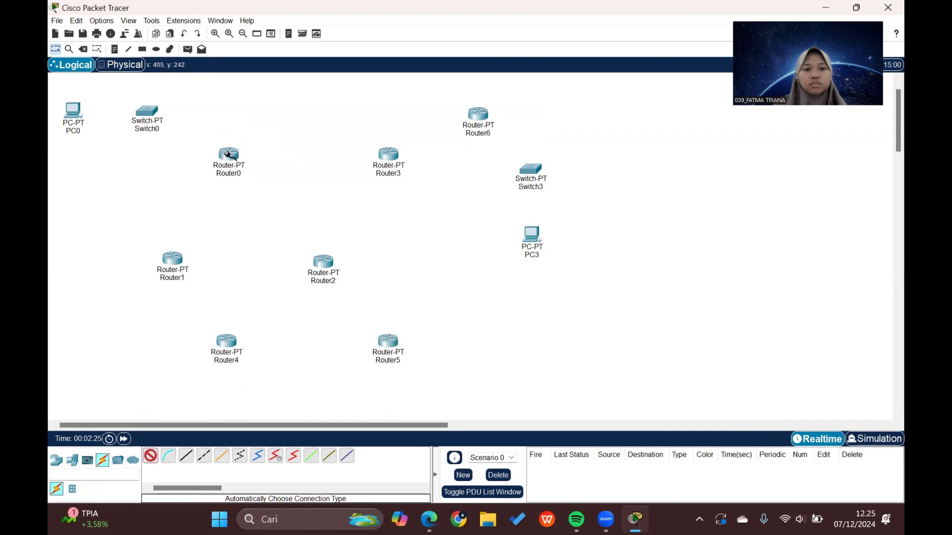
pyautogui.moveTo(229, 154)
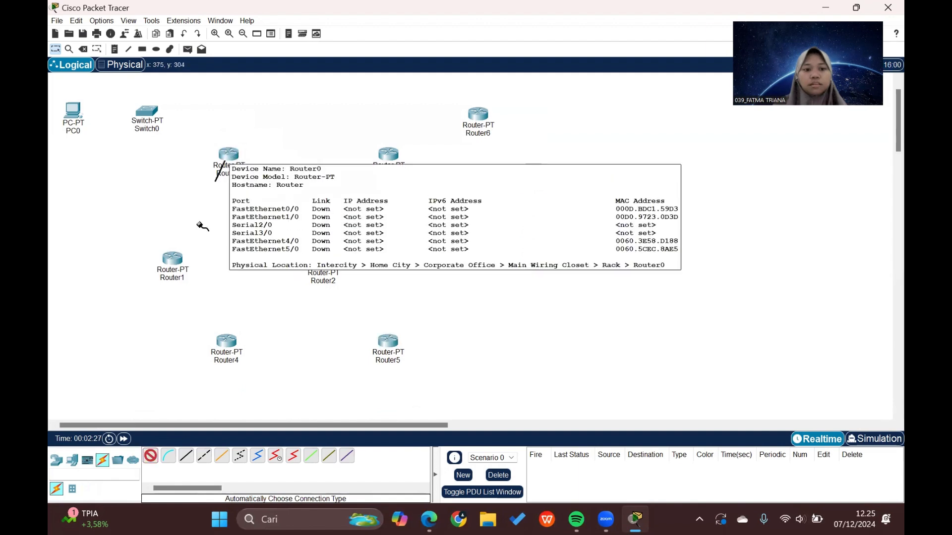
pyautogui.click(172, 259)
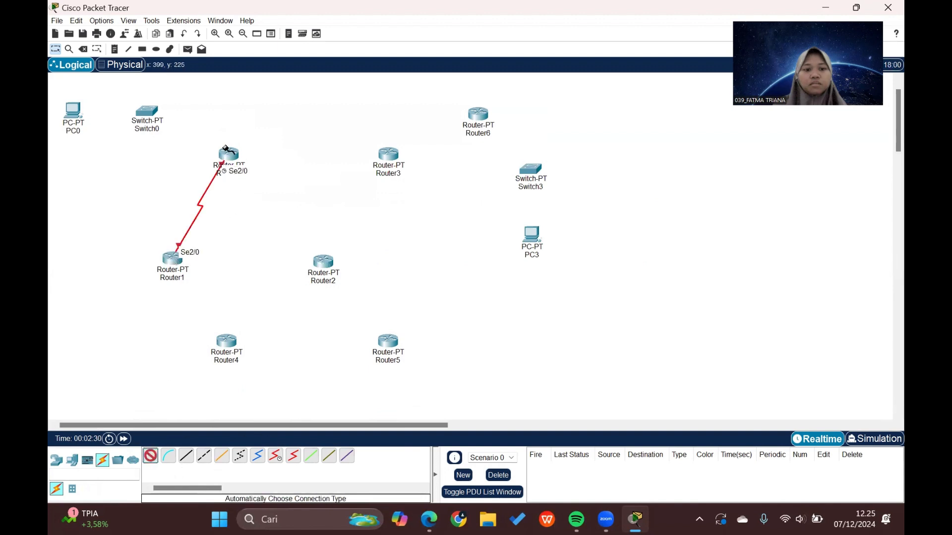
pyautogui.click(226, 151)
pyautogui.click(321, 264)
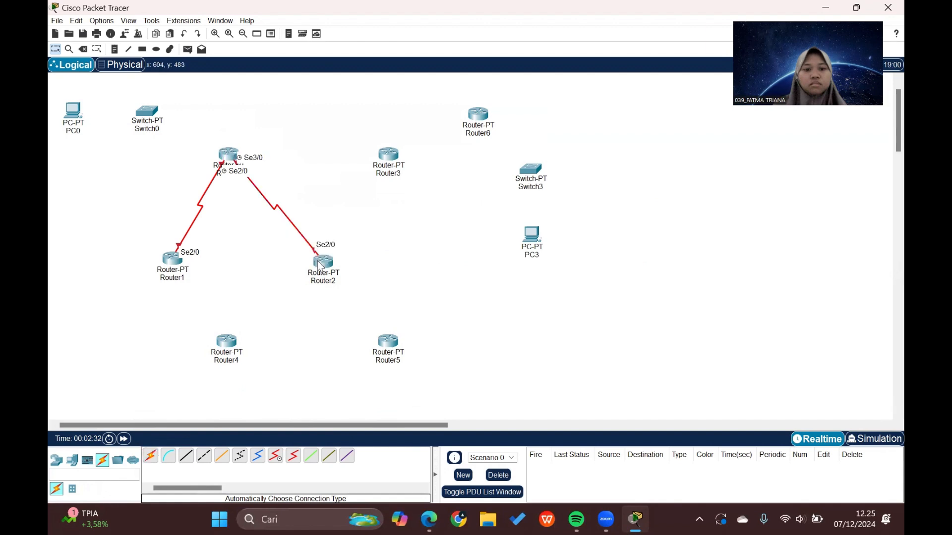
# Step: Replace Router0's two fiber modules with PT-ROUTER-NM-1S serial modules, with the power off during the swap, and power the router back on
pyautogui.click(230, 154)
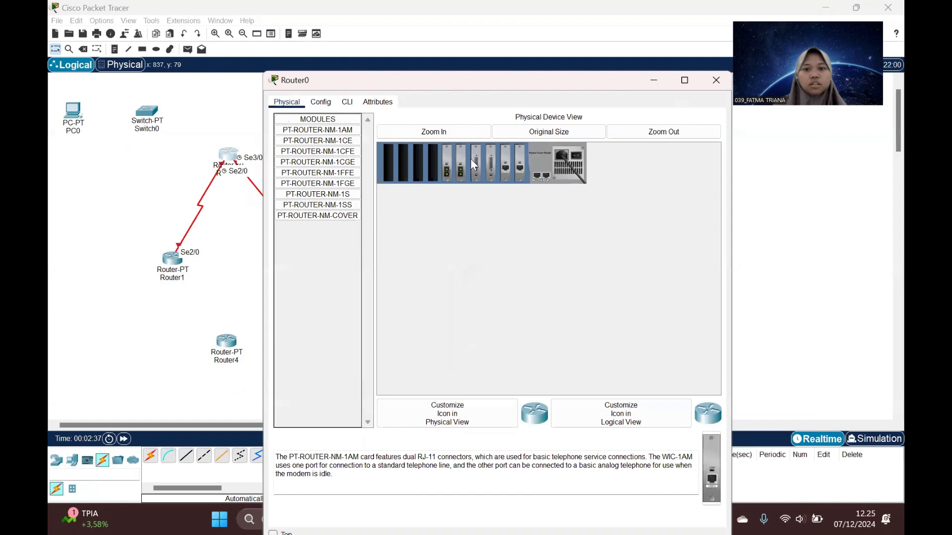
pyautogui.moveTo(461, 161); pyautogui.dragTo(342, 182)
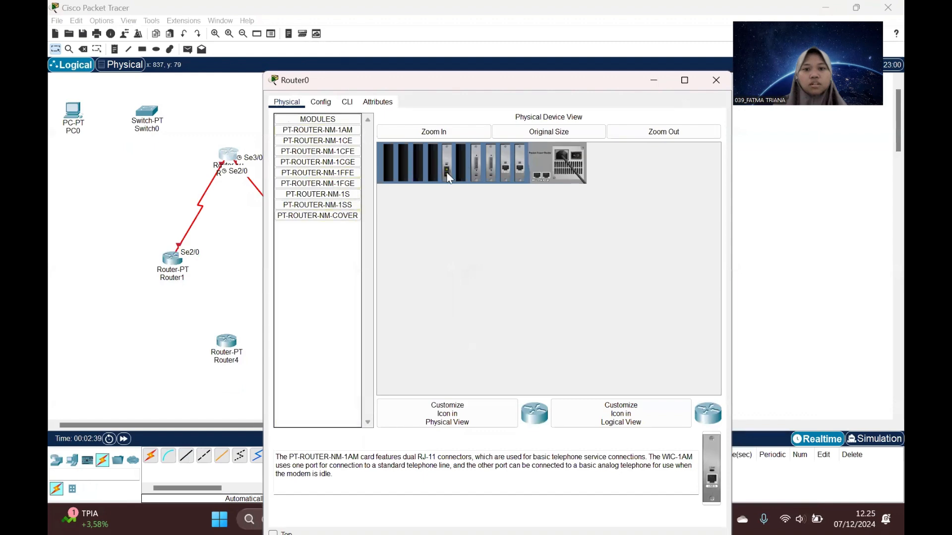
pyautogui.moveTo(448, 177); pyautogui.dragTo(459, 160)
pyautogui.moveTo(318, 198); pyautogui.dragTo(445, 162)
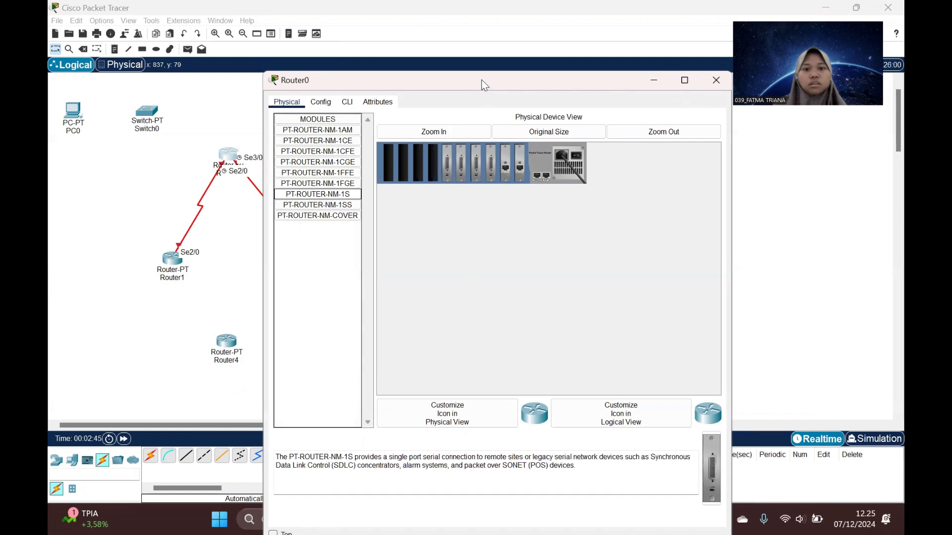
pyautogui.moveTo(481, 84); pyautogui.dragTo(439, 76)
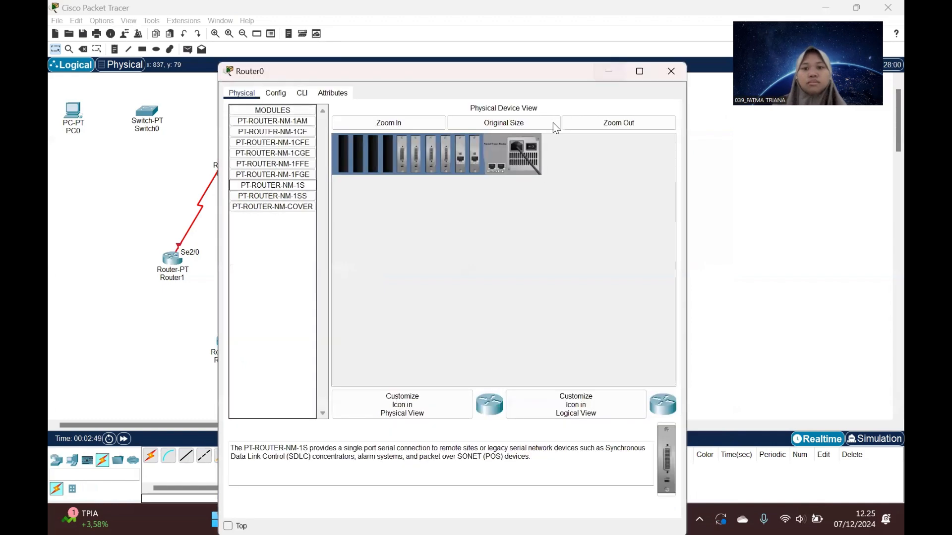
pyautogui.click(533, 148)
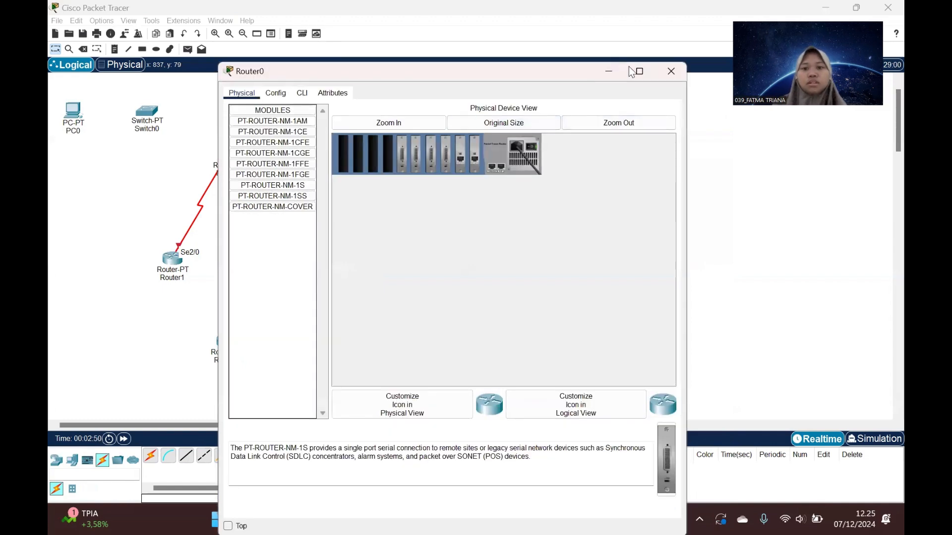
pyautogui.click(671, 71)
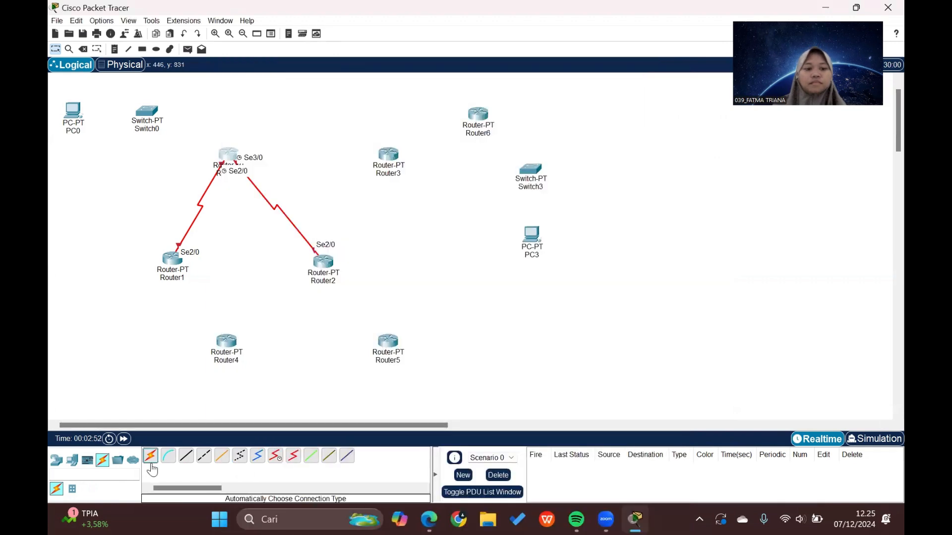
# Step: Cable Router0 to Router3, using the automatically chosen connection type
pyautogui.click(231, 157)
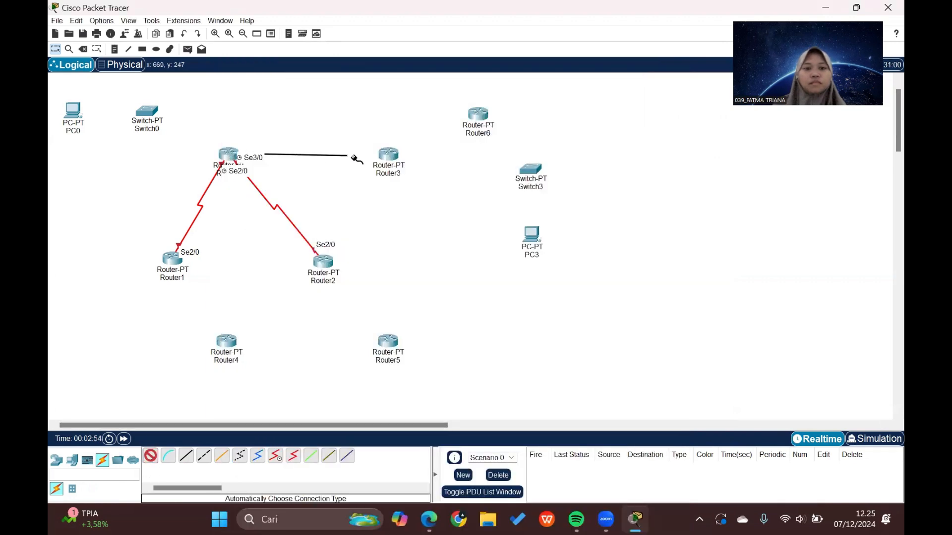
pyautogui.click(388, 155)
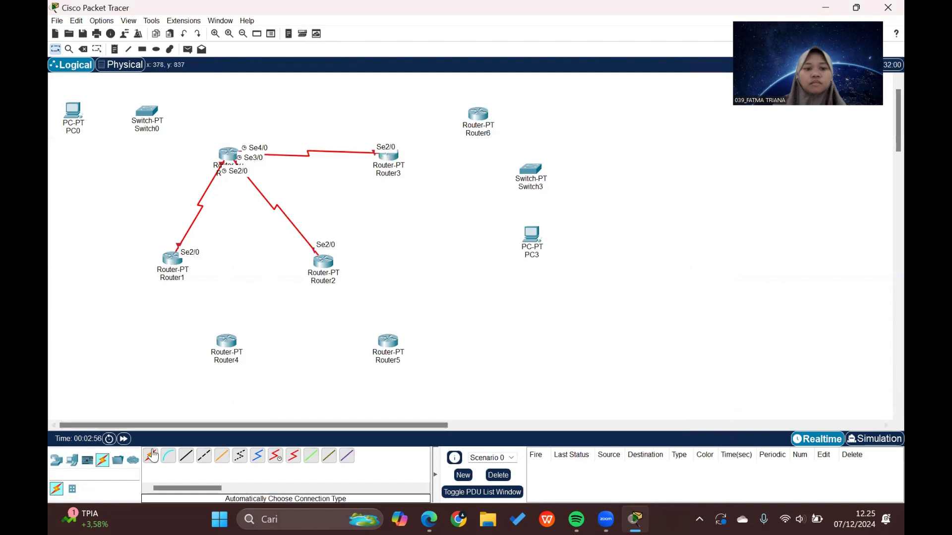
# Step: Cable Router1 to Router4 and Router2 to Router5, using the automatically chosen connection type
pyautogui.click(171, 254)
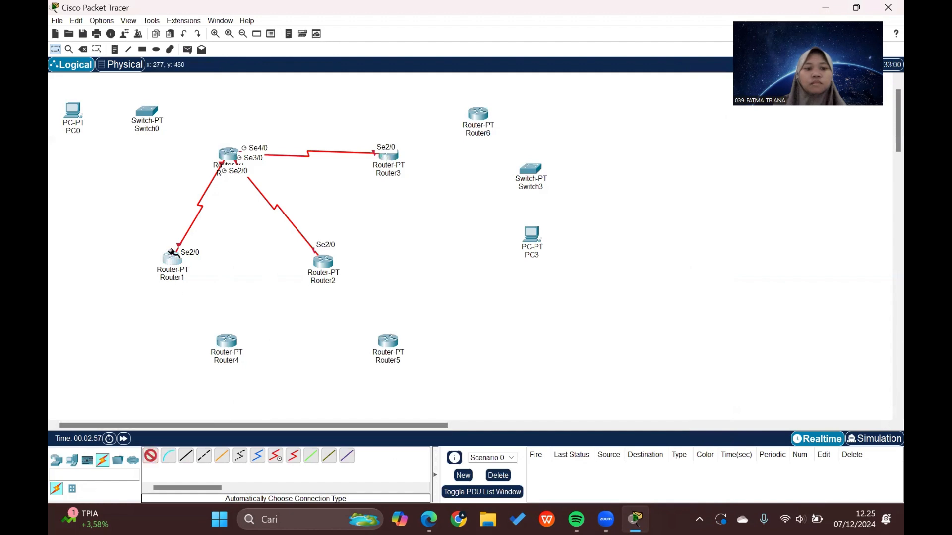
pyautogui.click(222, 338)
pyautogui.click(150, 455)
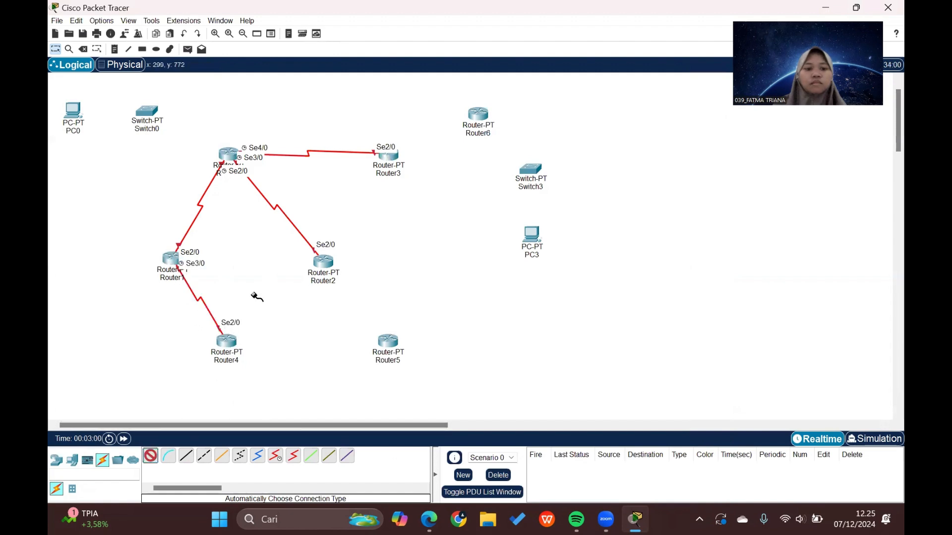
pyautogui.click(324, 261)
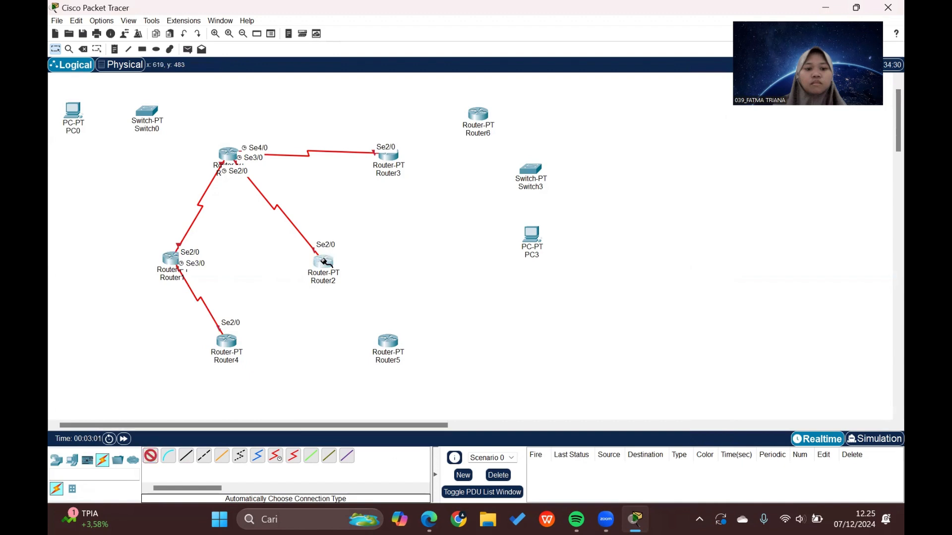
pyautogui.click(387, 341)
# Step: Cable Router3 to Router6, using the automatically chosen connection type
pyautogui.click(151, 455)
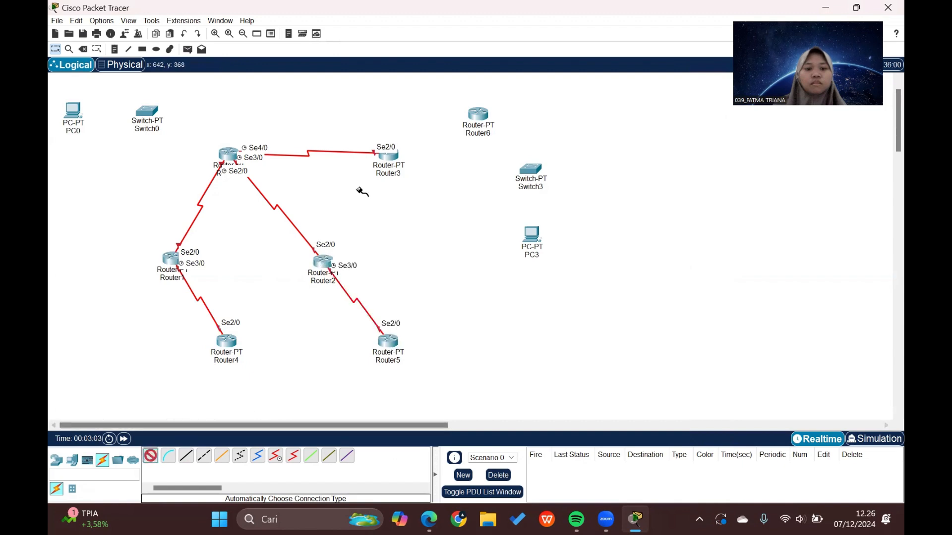
pyautogui.click(380, 157)
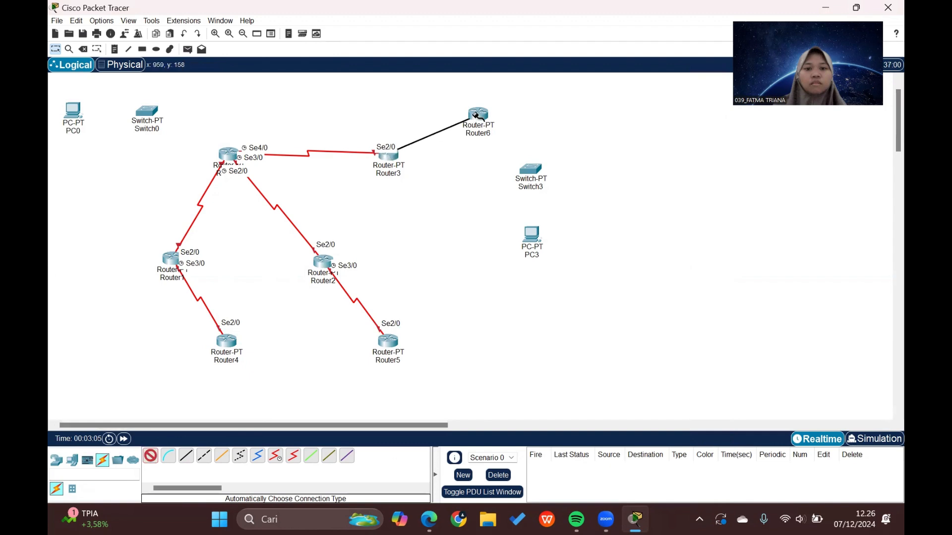
pyautogui.click(469, 125)
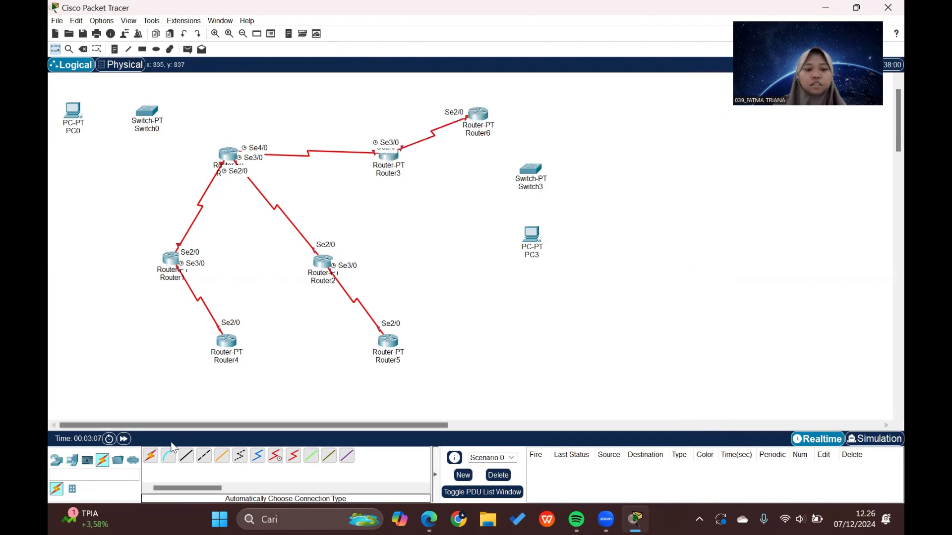
# Step: Cable Router0 to Switch0 and Router4 to Switch1, using the automatically chosen connection type
pyautogui.click(151, 457)
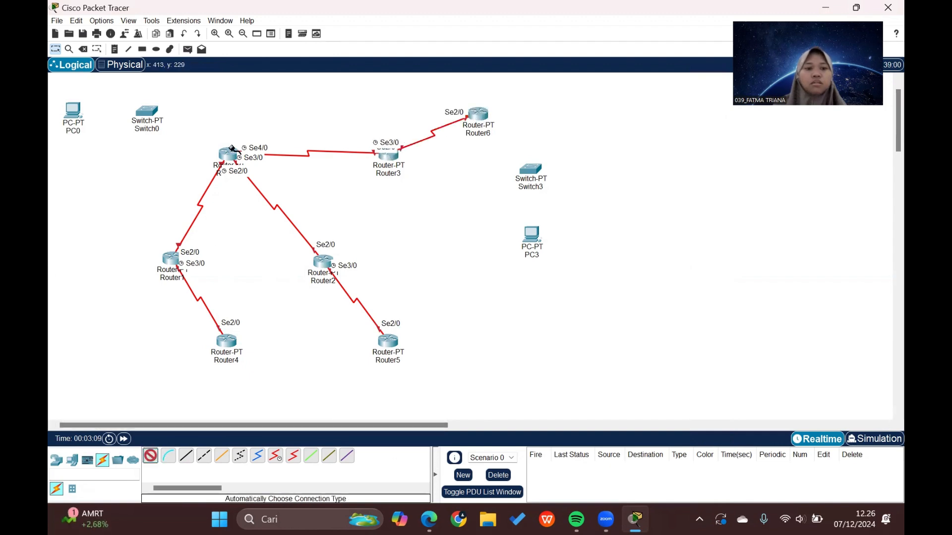
pyautogui.click(225, 155)
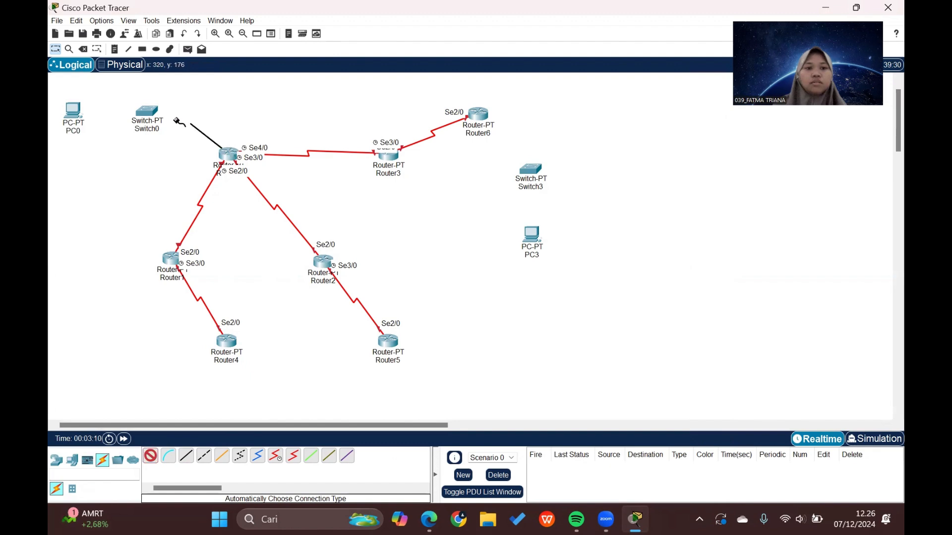
pyautogui.click(146, 112)
pyautogui.scroll(-3, 187, 280)
pyautogui.scroll(3, 187, 280)
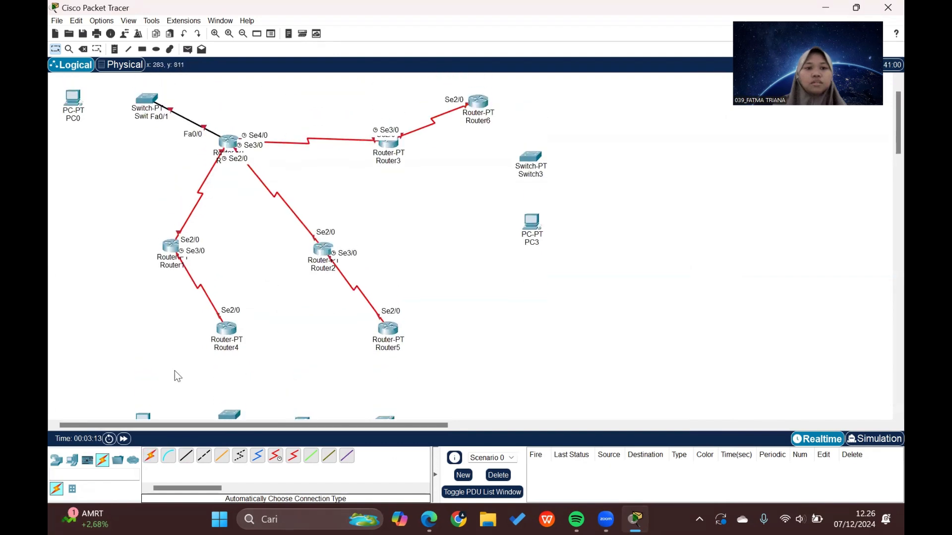
pyautogui.scroll(-3, 183, 321)
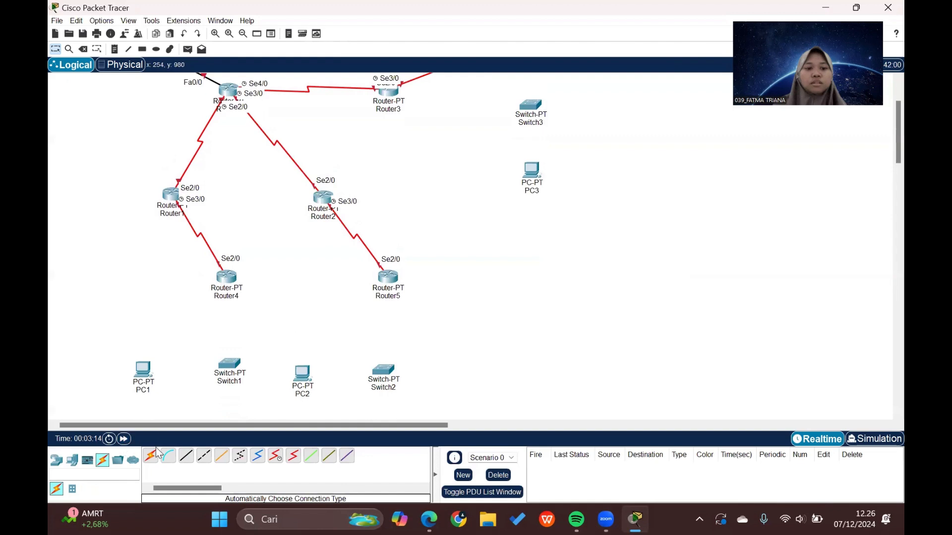
pyautogui.click(151, 455)
pyautogui.click(228, 273)
pyautogui.click(230, 365)
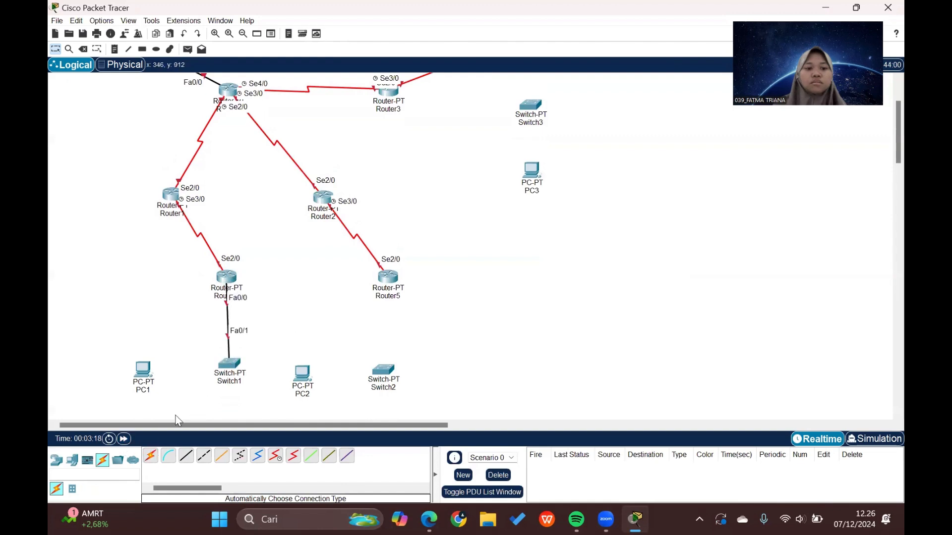
# Step: Cable Switch2 to Router5 and Router6 to Switch3, using the automatically chosen connection type
pyautogui.click(152, 455)
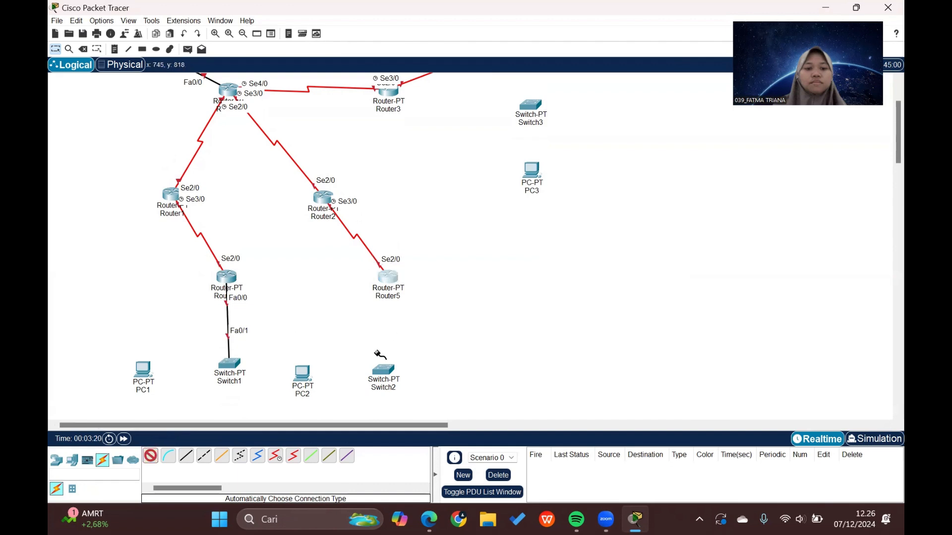
pyautogui.click(382, 368)
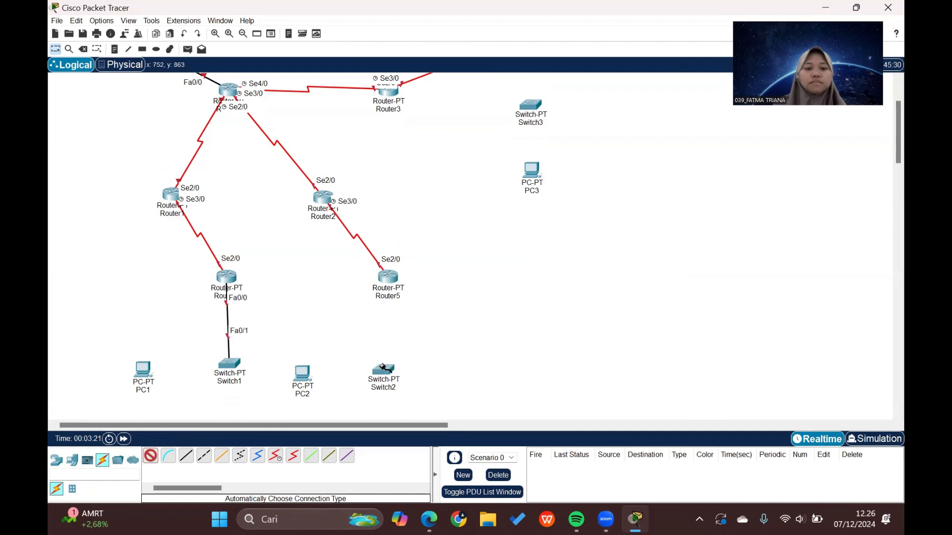
pyautogui.click(385, 279)
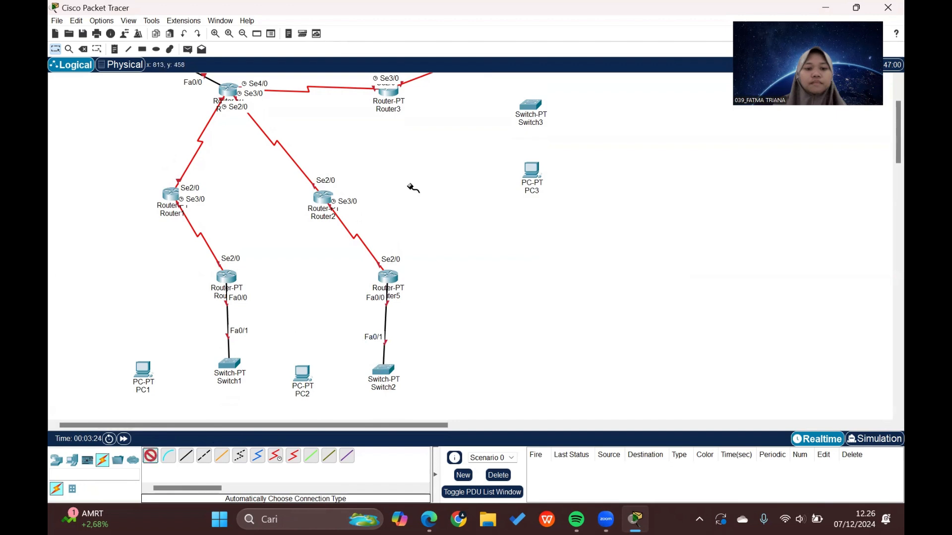
pyautogui.scroll(3, 413, 189)
pyautogui.click(473, 113)
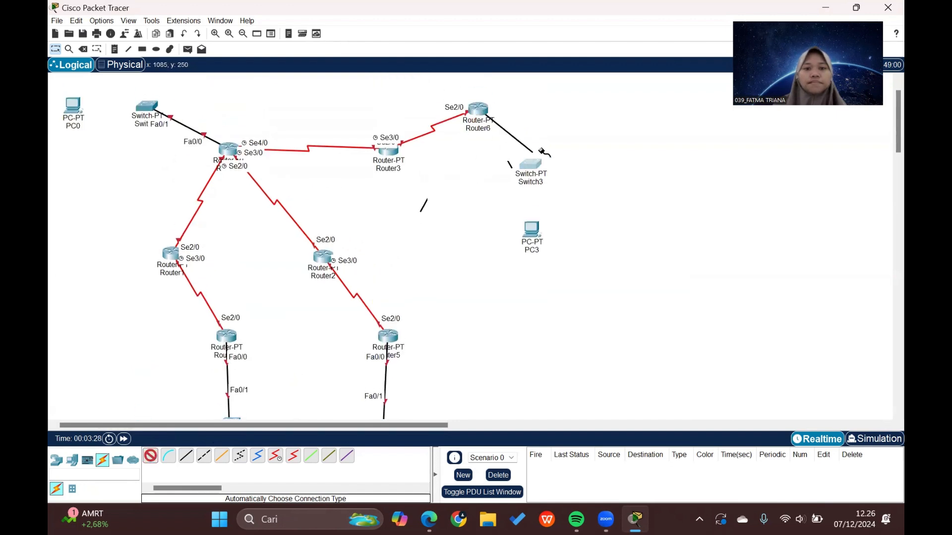
pyautogui.click(531, 169)
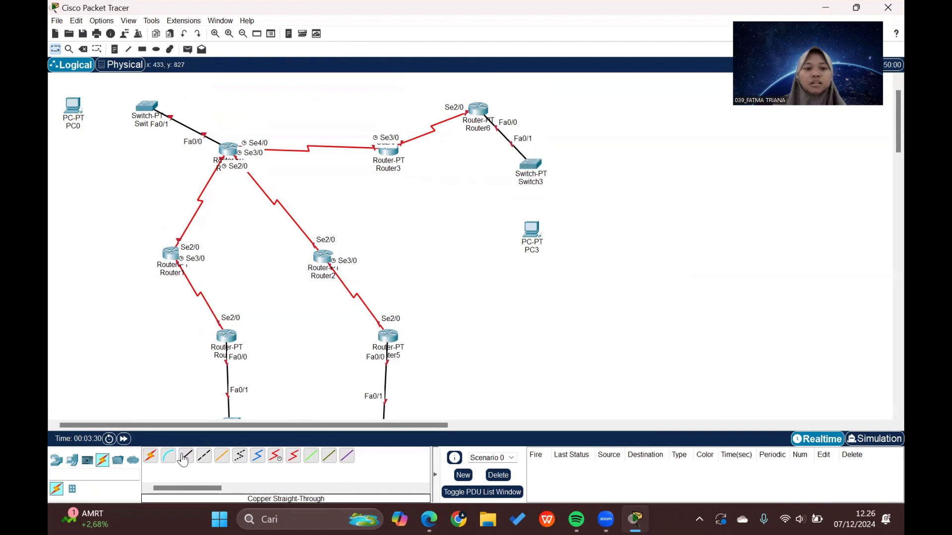
# Step: Cable PC0 to Switch0 and PC1 to Switch1, using the automatically chosen connection type
pyautogui.click(150, 463)
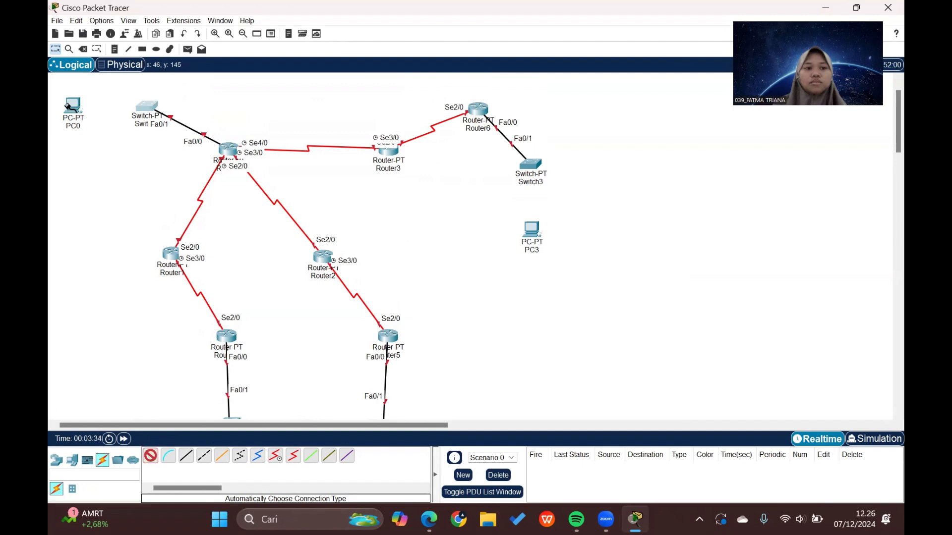
pyautogui.click(68, 105)
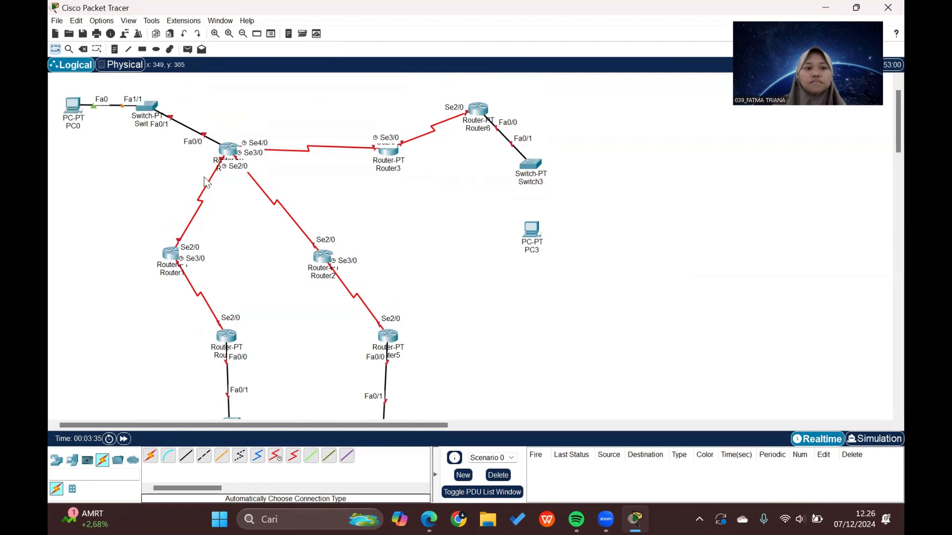
pyautogui.scroll(-3, 191, 380)
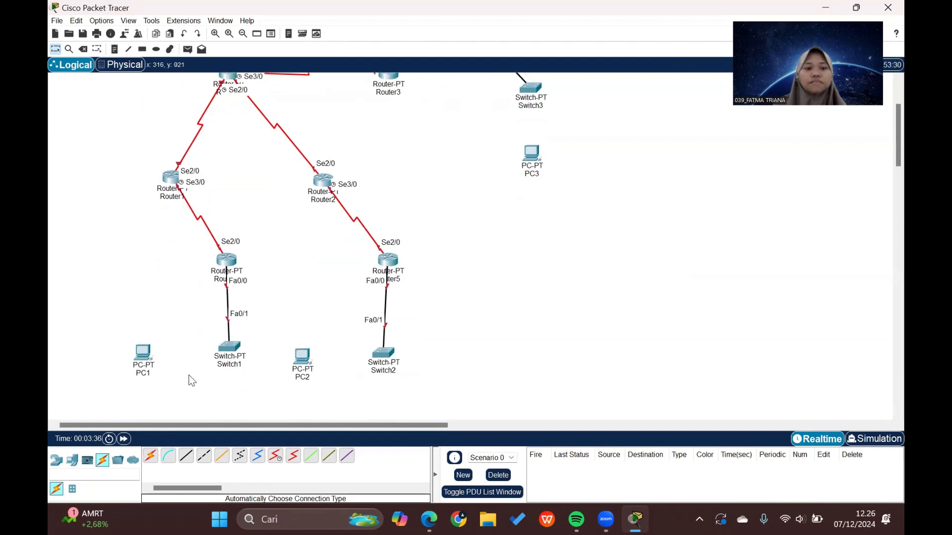
pyautogui.click(149, 456)
pyautogui.click(143, 352)
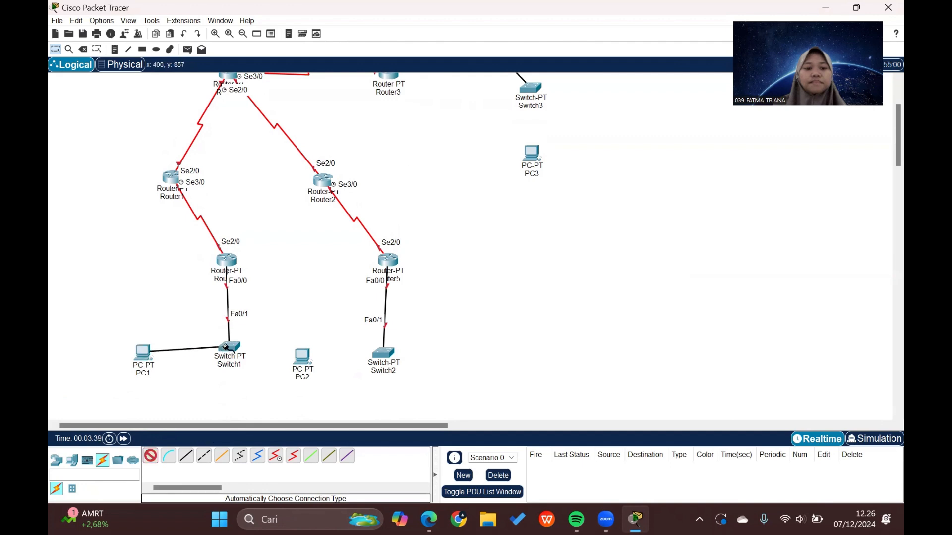
pyautogui.click(226, 347)
# Step: Cable PC2 to Switch2 and PC3 to Switch3, using the automatically chosen connection type
pyautogui.click(150, 456)
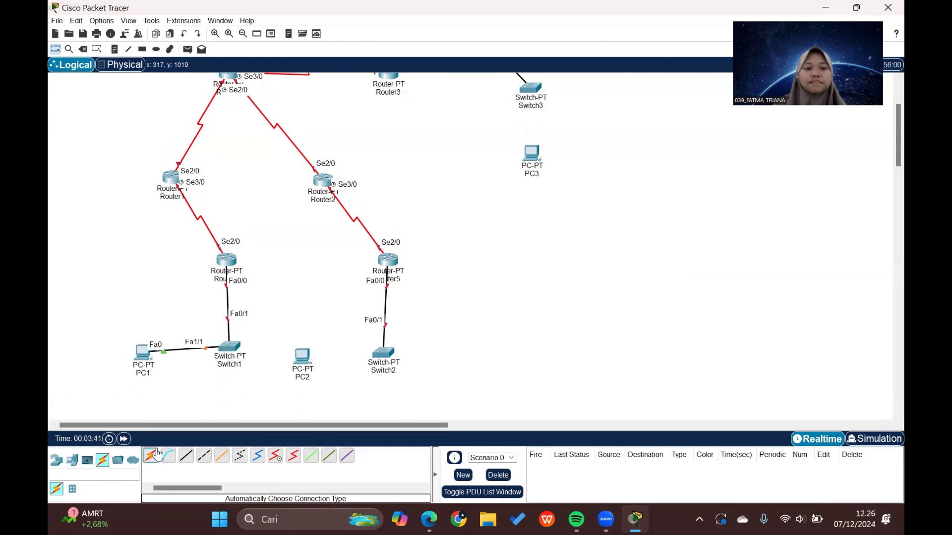
pyautogui.click(310, 357)
pyautogui.click(383, 352)
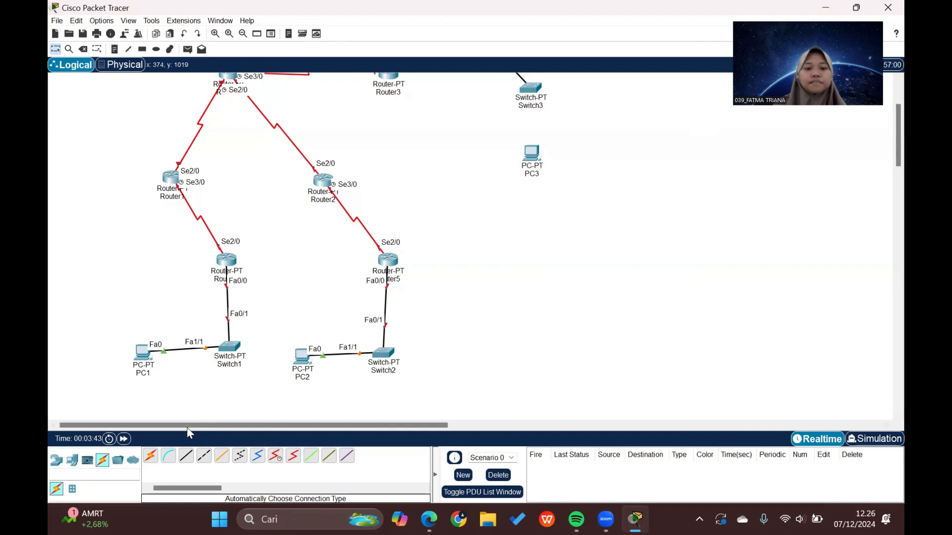
pyautogui.click(149, 456)
pyautogui.scroll(3, 369, 287)
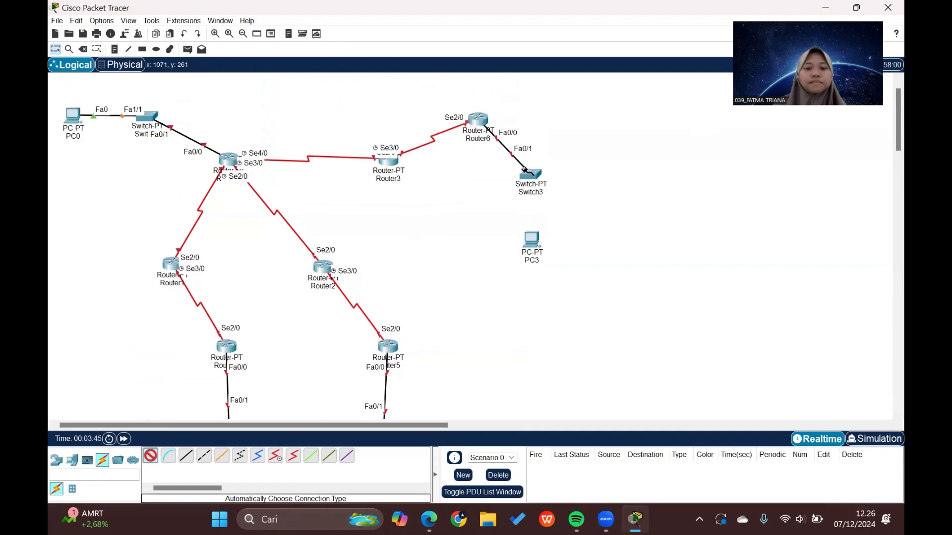
pyautogui.click(532, 238)
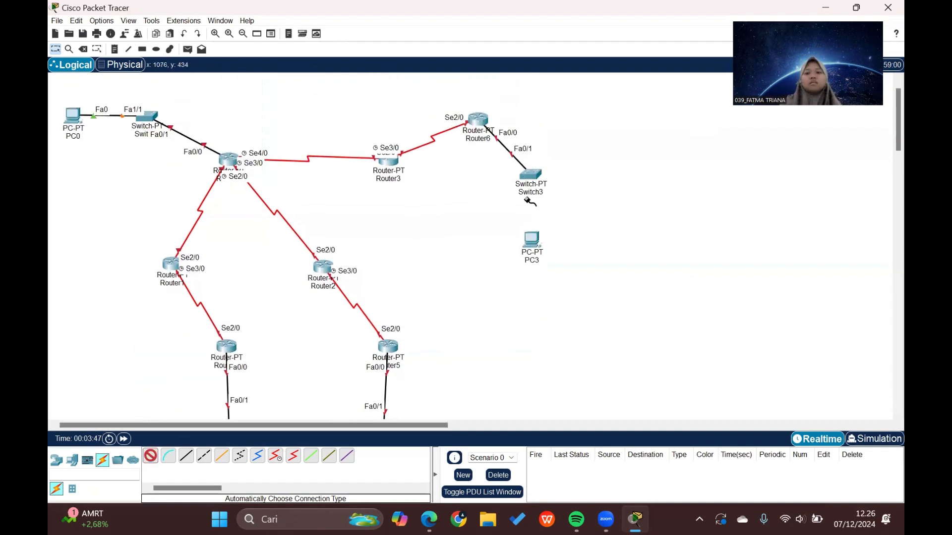
pyautogui.click(525, 168)
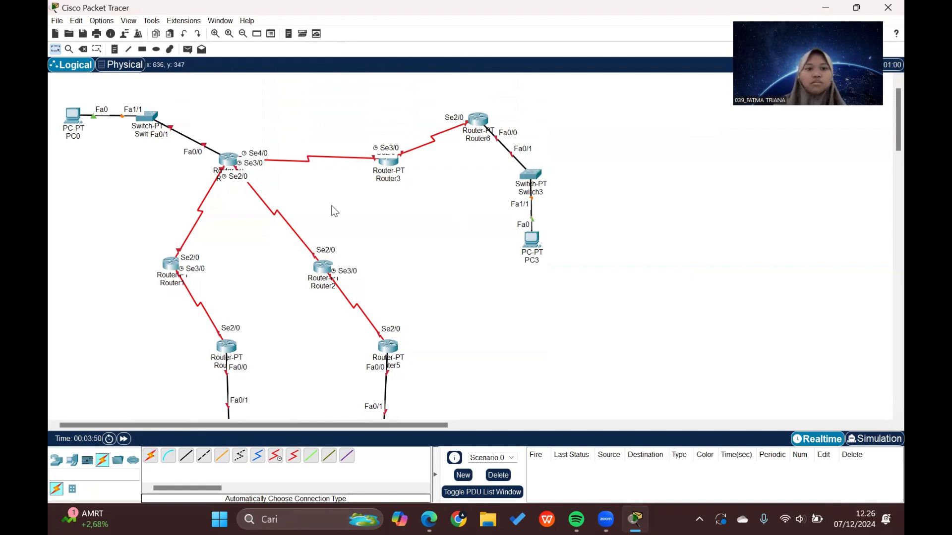
# Step: Draw a blue-filled rectangle behind PC0, Switch0 and Router0, reaching across to Router3 and down to Router1 and Router2
pyautogui.scroll(-2, 331, 208)
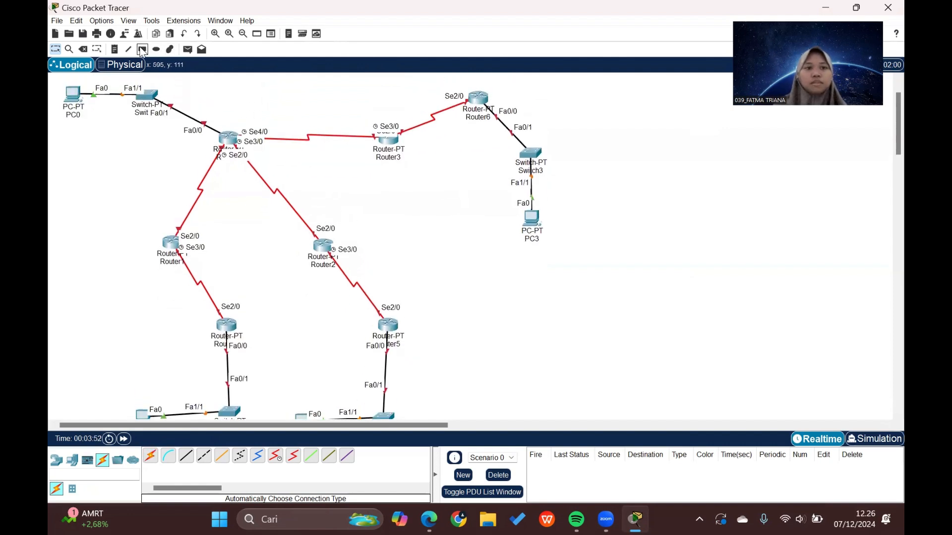
pyautogui.click(431, 84)
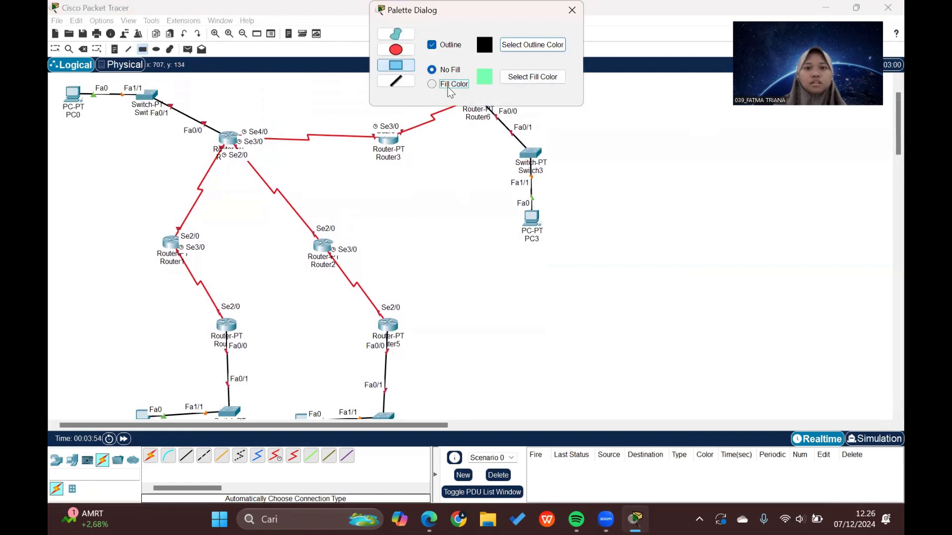
pyautogui.click(538, 74)
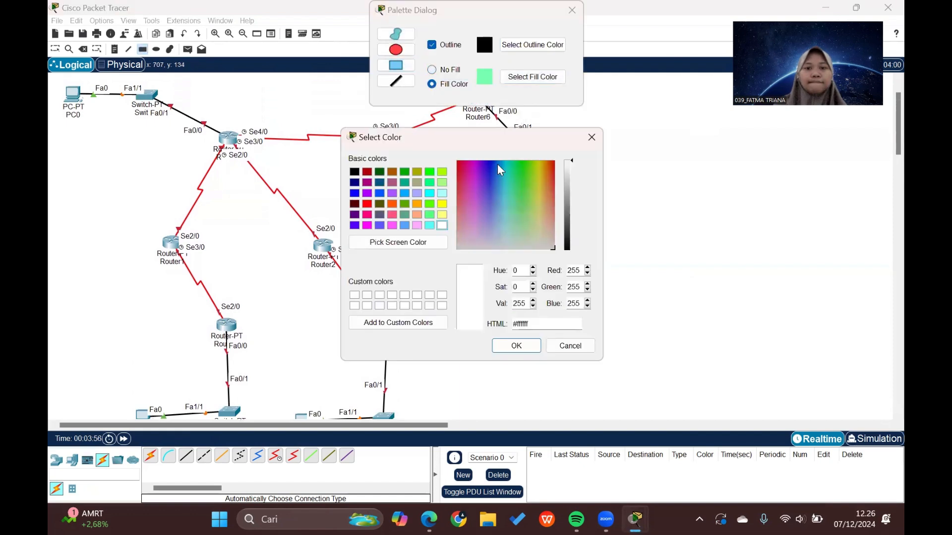
pyautogui.click(497, 164)
pyautogui.click(514, 346)
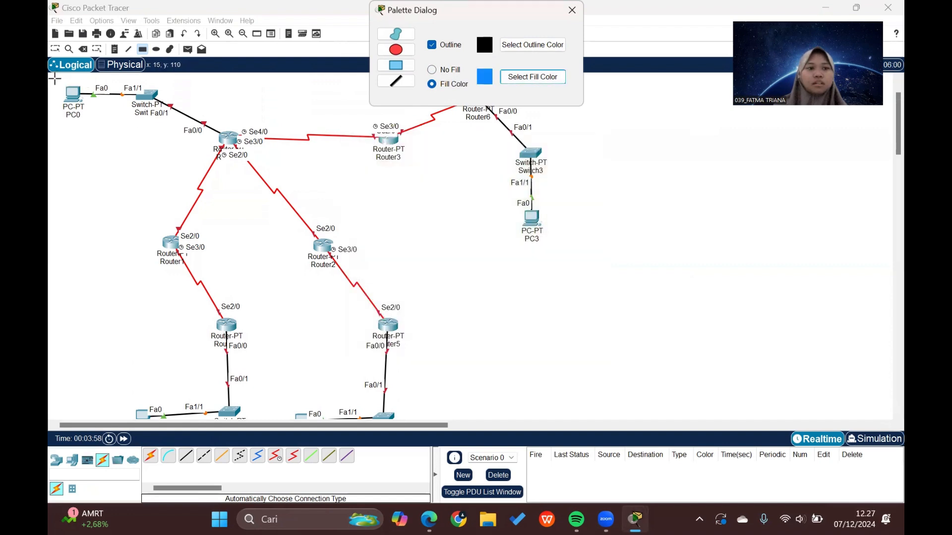
pyautogui.moveTo(54, 78); pyautogui.dragTo(388, 245)
# Step: Draw a cyan-filled rectangle directly below the blue one, behind Router4, Switch1 and PC1
pyautogui.scroll(-3, 440, 180)
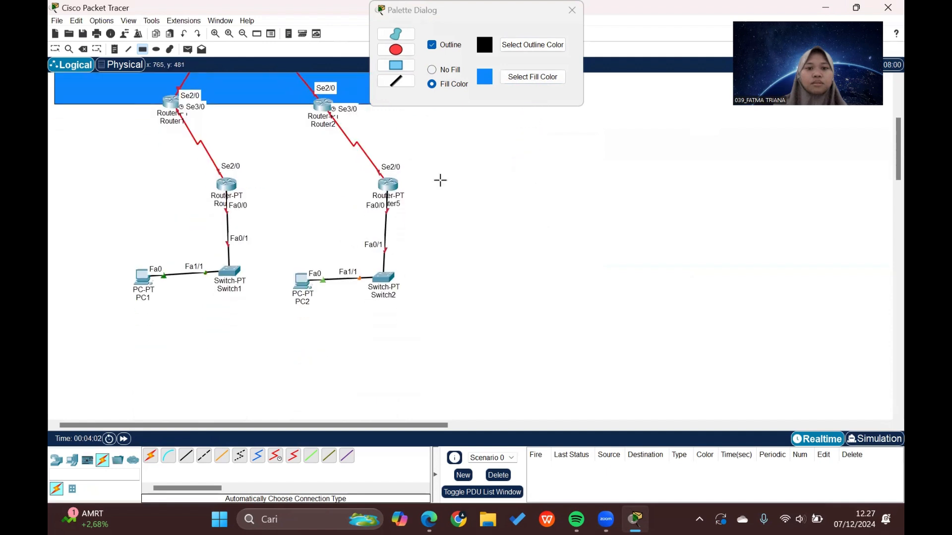
pyautogui.click(505, 79)
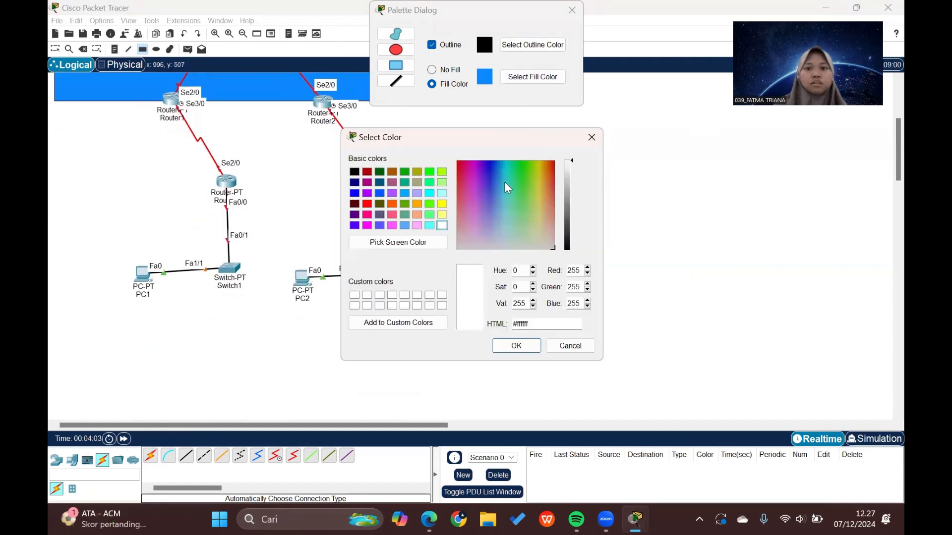
pyautogui.click(505, 182)
pyautogui.click(515, 345)
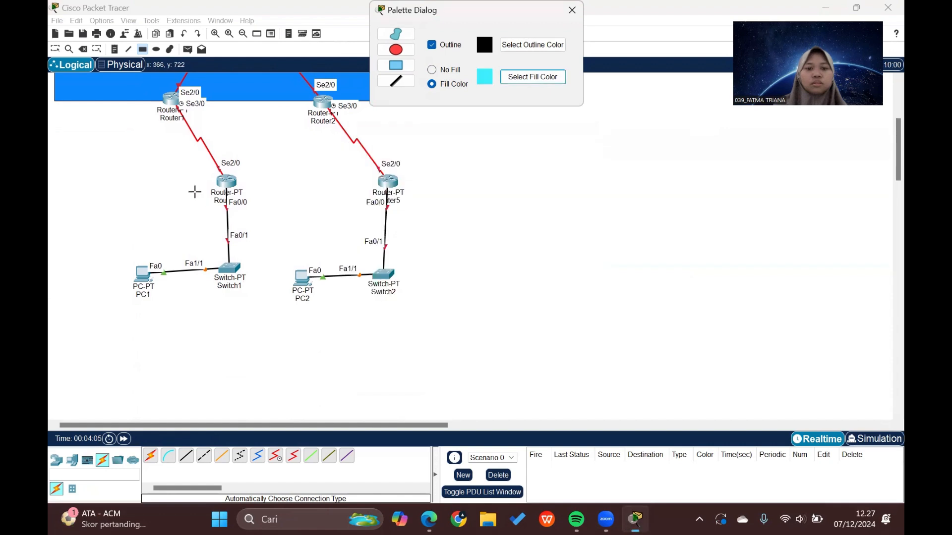
pyautogui.moveTo(57, 103); pyautogui.dragTo(259, 299)
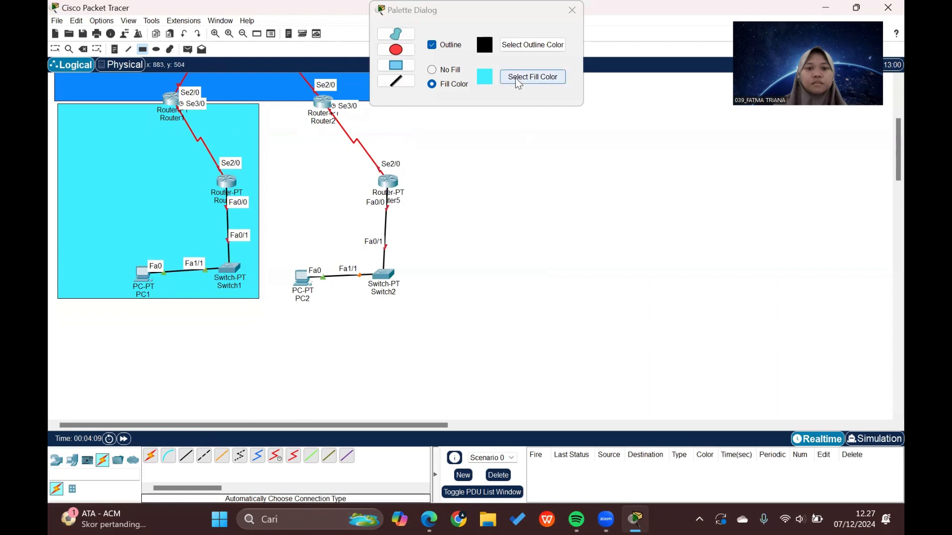
# Step: Draw a green-filled (#6bff81) rectangle beside the cyan one, behind Router5, Switch2 and PC2
pyautogui.click(518, 78)
pyautogui.click(520, 198)
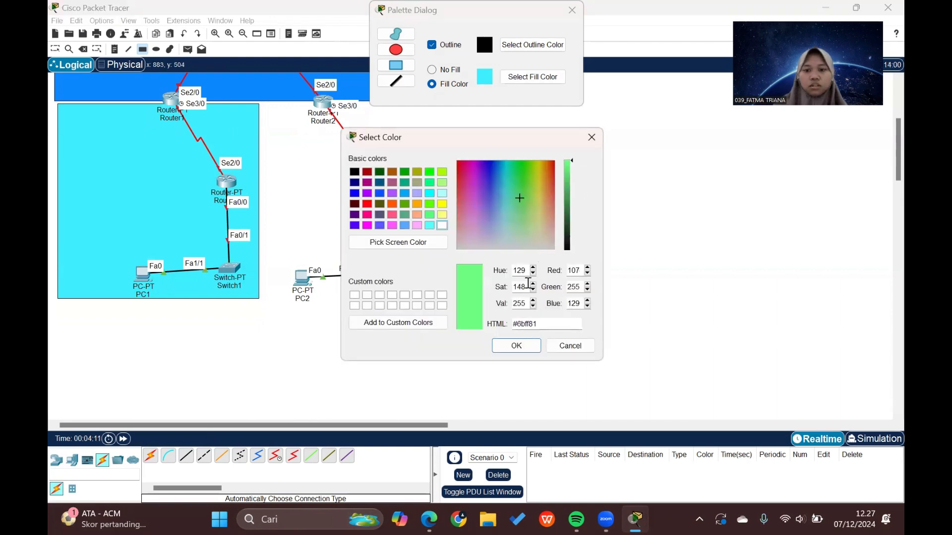
pyautogui.click(516, 345)
pyautogui.scroll(2, 298, 179)
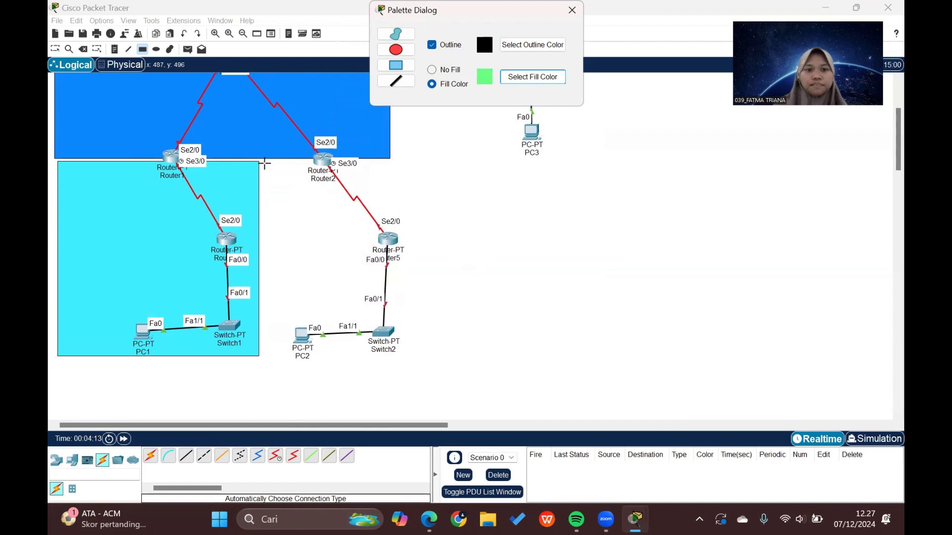
pyautogui.moveTo(261, 162)
pyautogui.mouseDown()
pyautogui.moveTo(461, 343)
pyautogui.moveTo(447, 387)
pyautogui.moveTo(442, 358)
pyautogui.mouseUp()
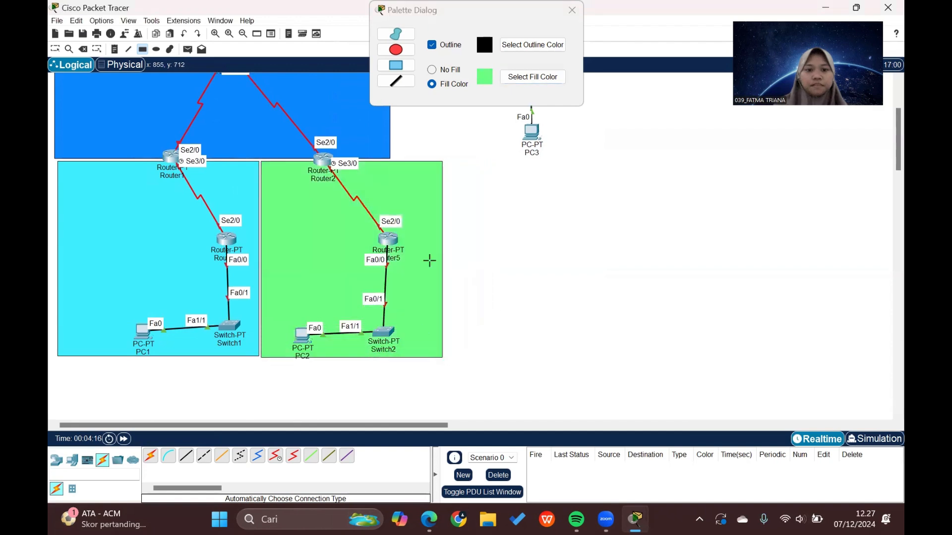
# Step: Draw a yellow-green-filled rectangle beside the blue one, behind Router6, Switch3 and PC3, and close the drawing palette
pyautogui.scroll(2, 430, 259)
pyautogui.click(547, 76)
pyautogui.click(533, 191)
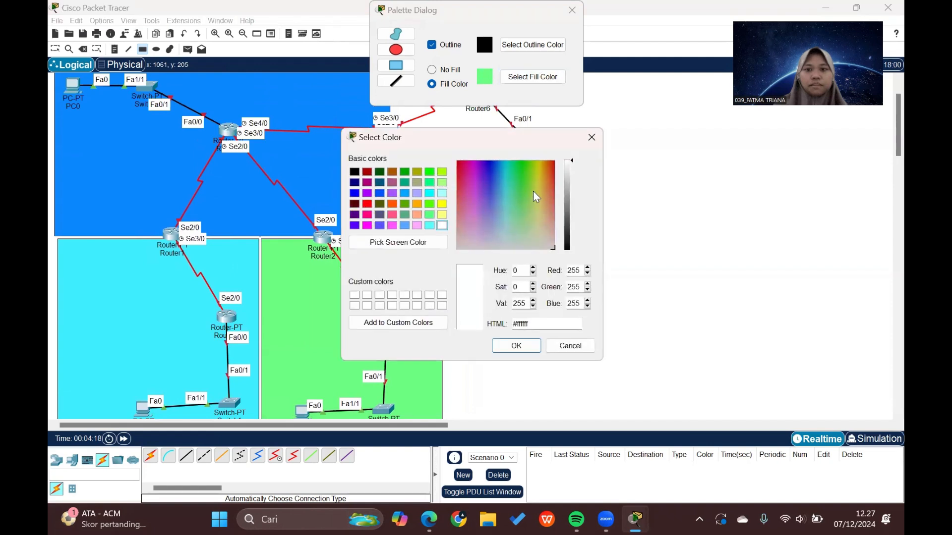
pyautogui.click(517, 346)
pyautogui.scroll(1, 432, 135)
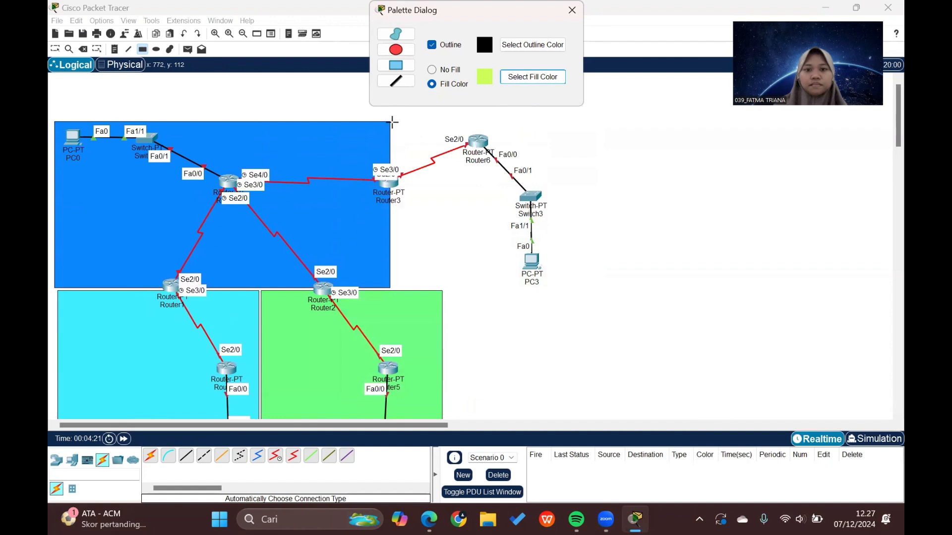
pyautogui.moveTo(391, 122); pyautogui.dragTo(585, 287)
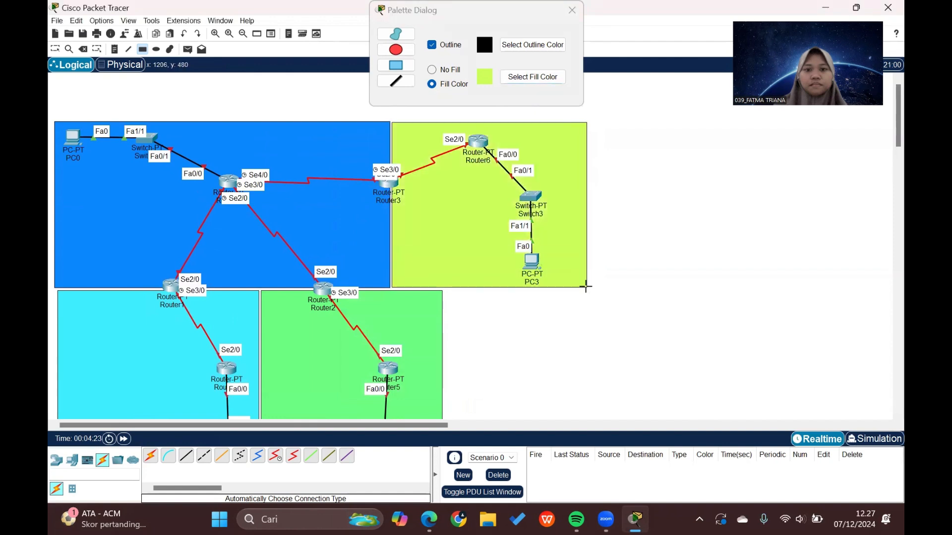
pyautogui.click(572, 10)
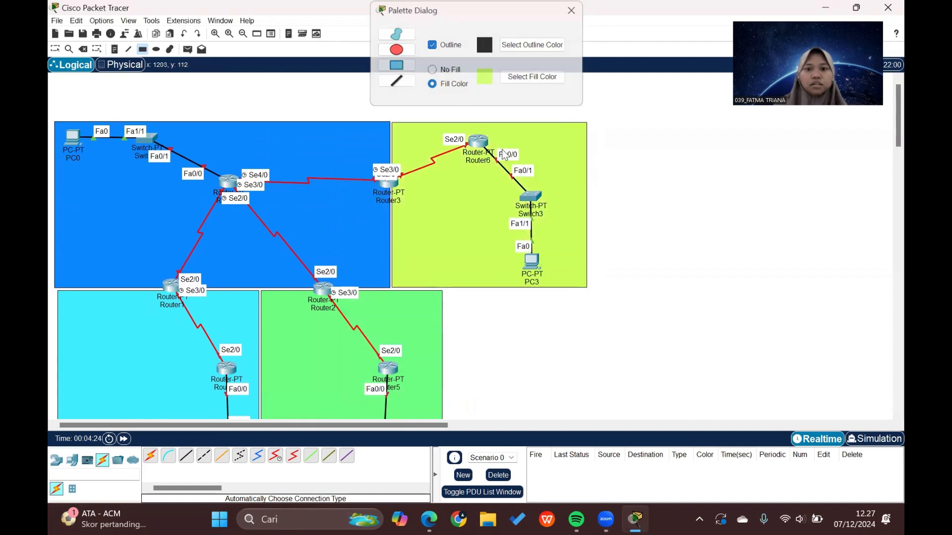
# Step: Return to the selection tool, shift PC3 slightly left below Switch3, and raise PC1 level with Switch1
pyautogui.scroll(-2, 480, 187)
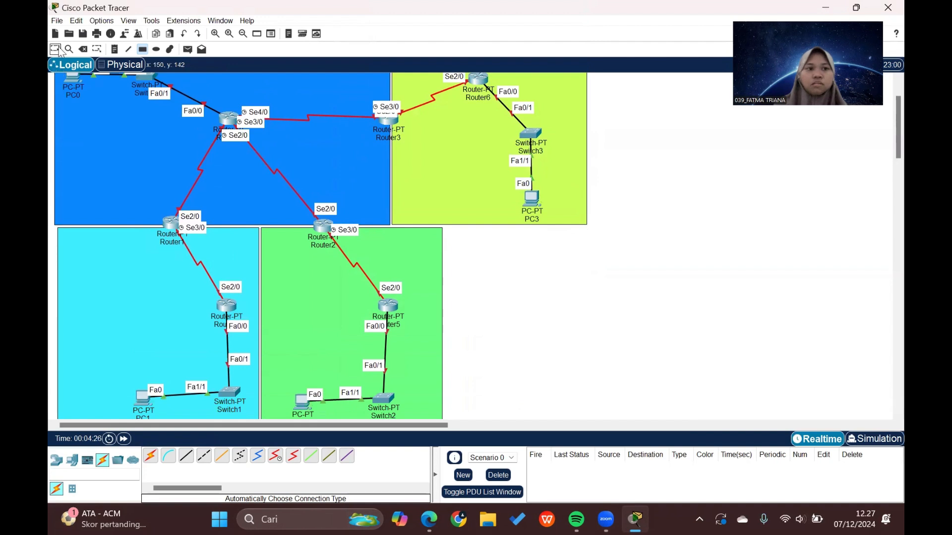
pyautogui.scroll(-2, 186, 114)
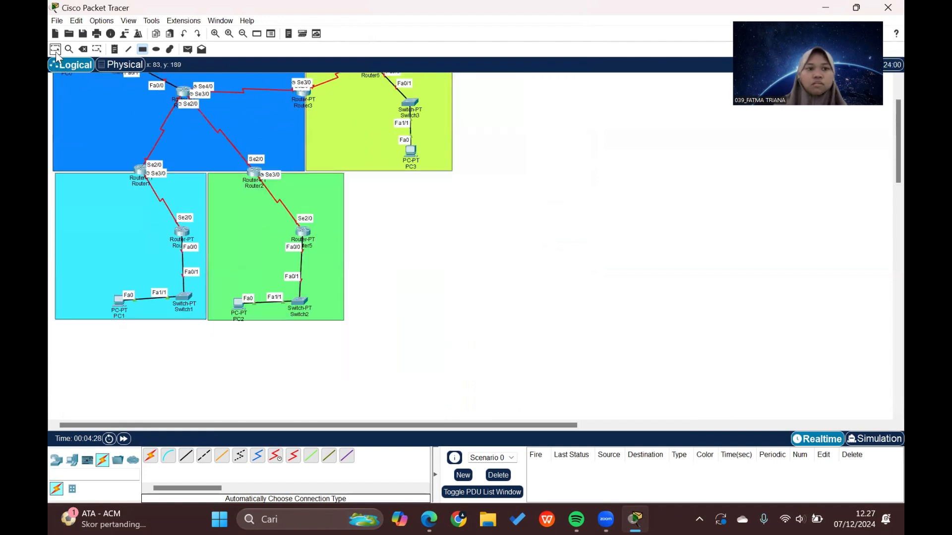
pyautogui.click(55, 51)
pyautogui.scroll(1, 217, 148)
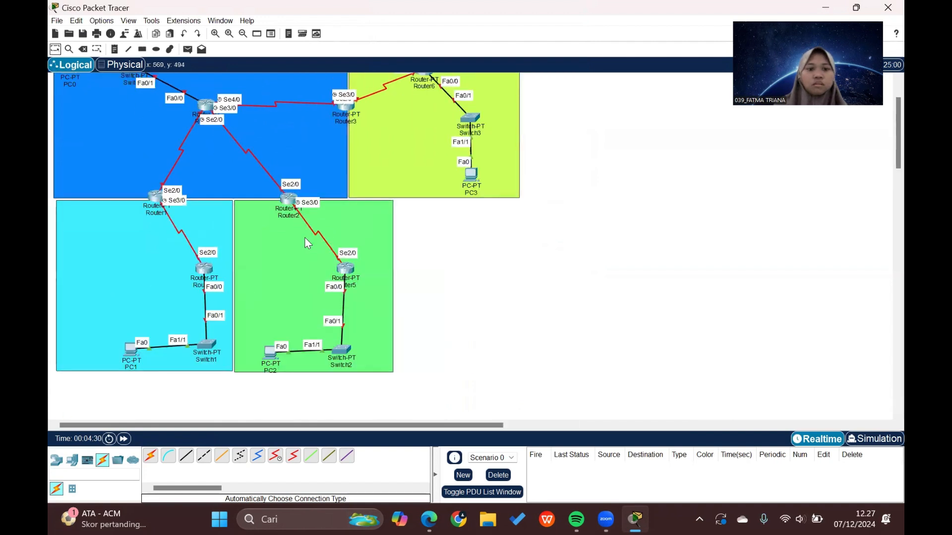
pyautogui.scroll(1, 304, 237)
pyautogui.moveTo(472, 229); pyautogui.dragTo(470, 229)
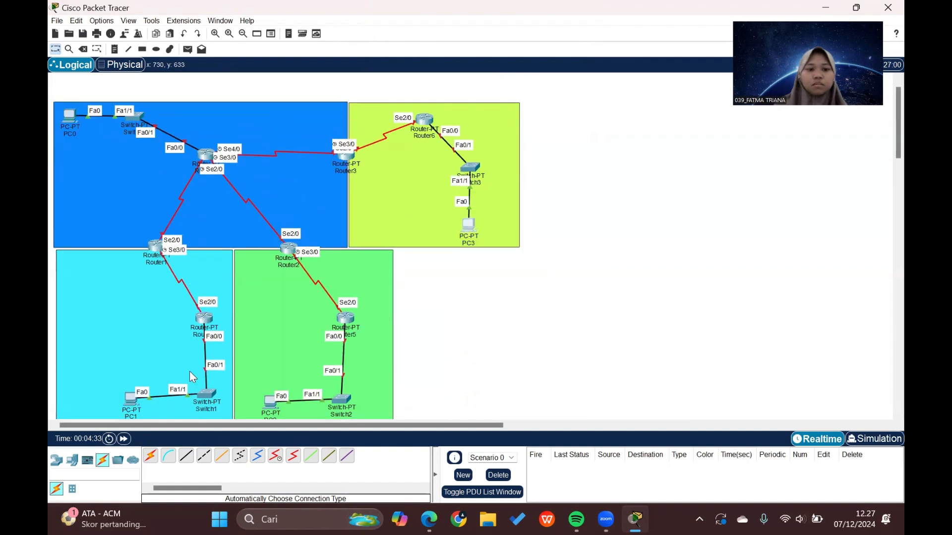
pyautogui.moveTo(130, 407); pyautogui.dragTo(130, 397)
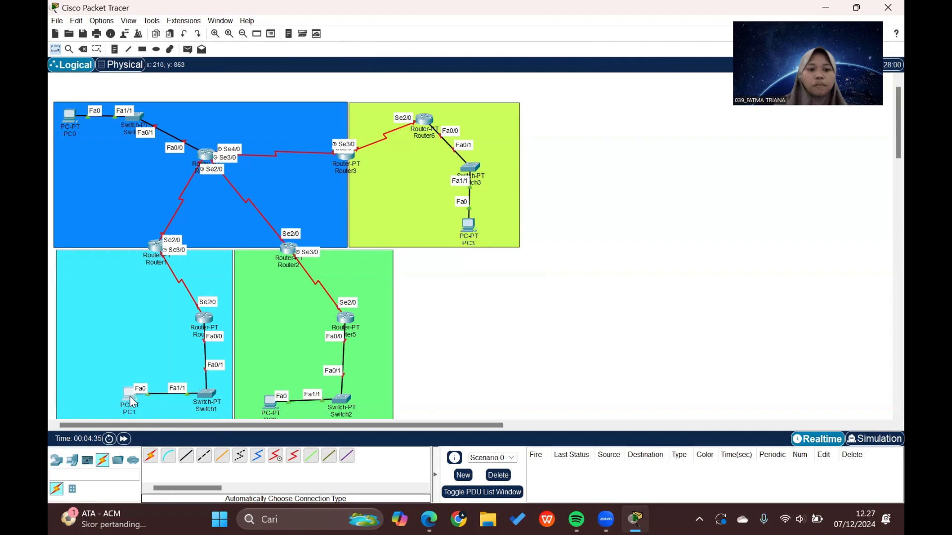
# Step: Configure Router0's FastEthernet0/0 with IPv4 address 192.168.10.1 and subnet mask 255.255.255.0, and turn the port on
pyautogui.scroll(-2, 284, 356)
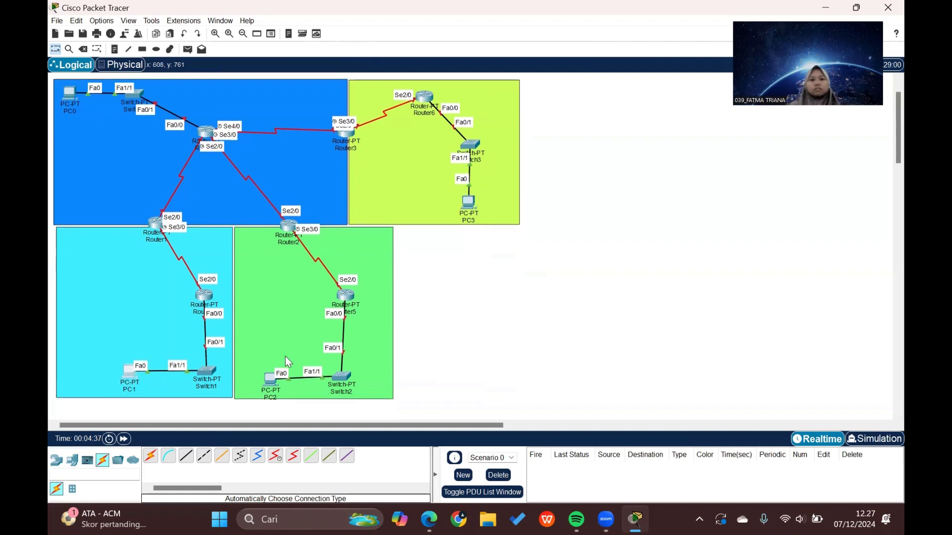
pyautogui.click(205, 132)
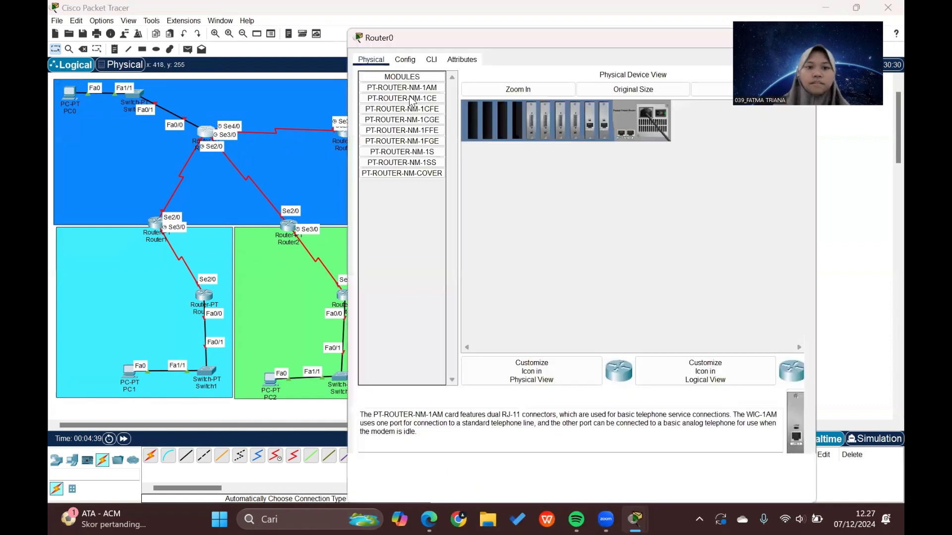
pyautogui.click(405, 59)
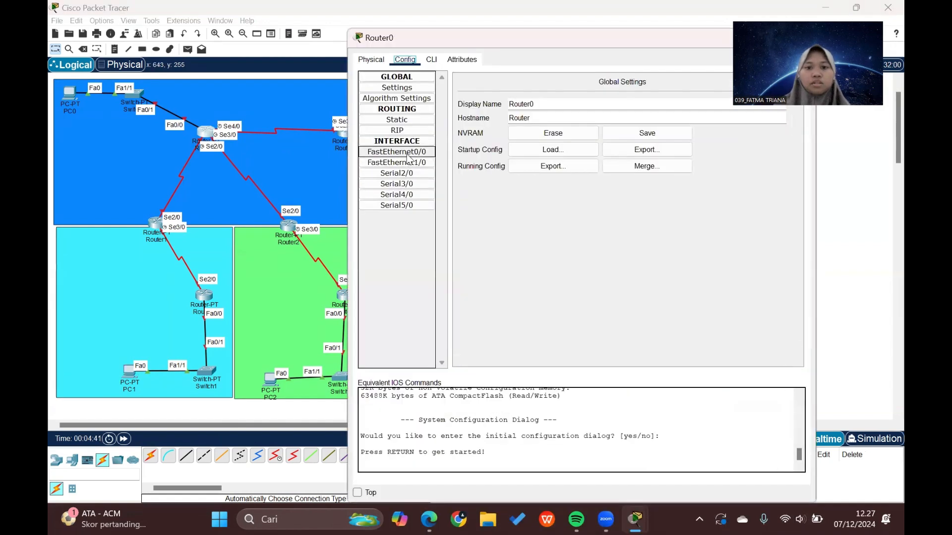
pyautogui.click(408, 154)
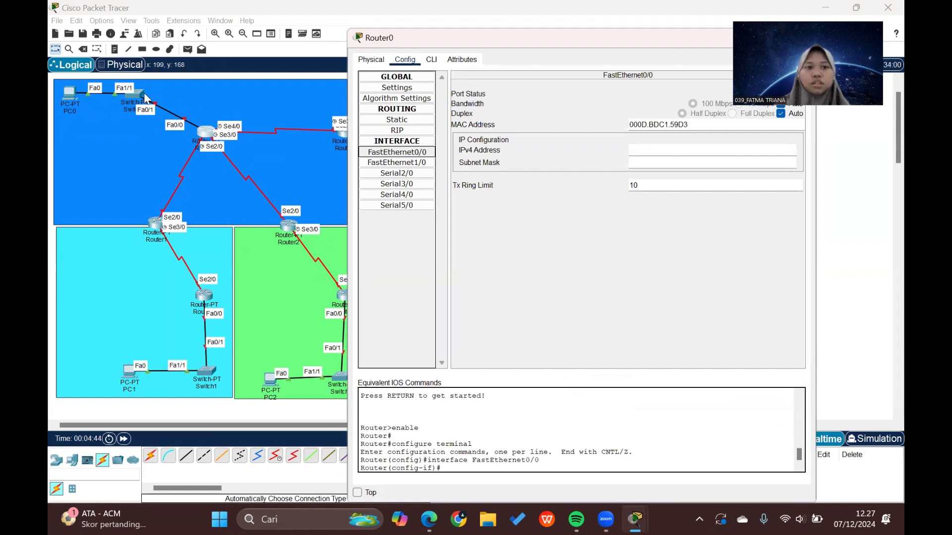
pyautogui.click(667, 154)
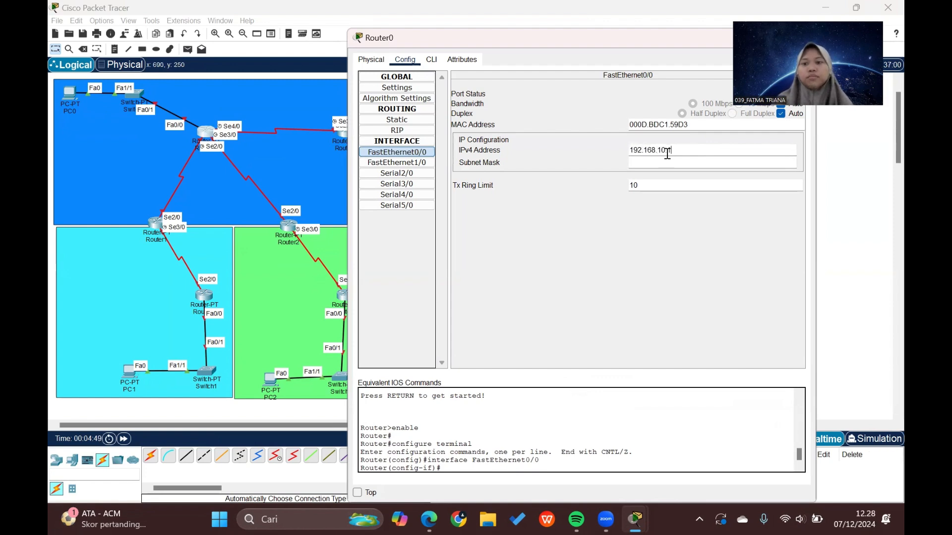
pyautogui.click(671, 163)
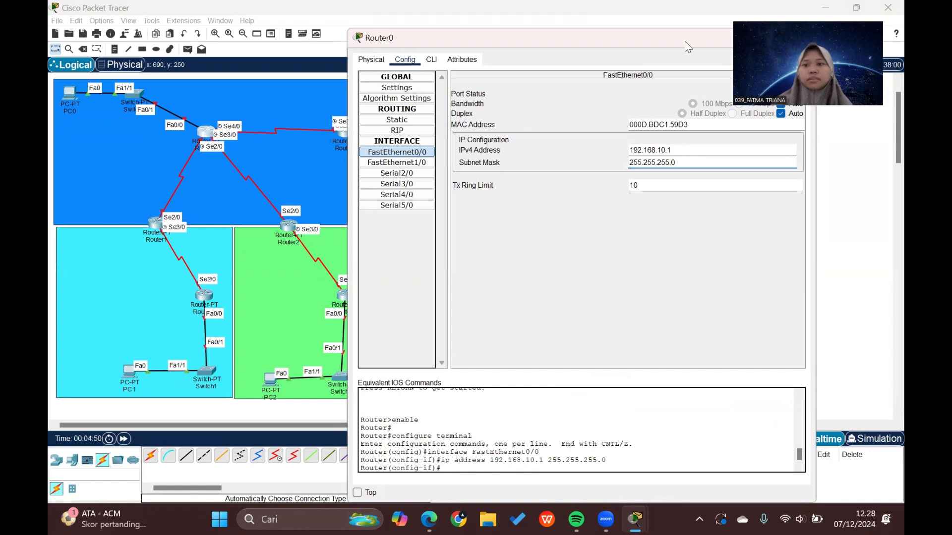
pyautogui.moveTo(685, 40); pyautogui.dragTo(602, 35)
pyautogui.click(703, 87)
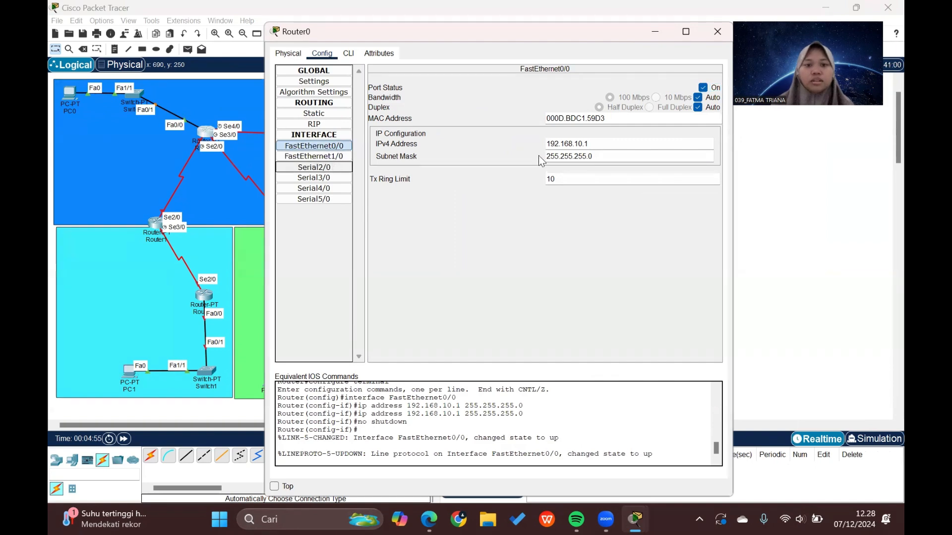
# Step: Configure Router0's Serial2/0 with IPv4 address 192.168.1.1 and subnet mask 255.255.255.0, and turn the port on
pyautogui.click(579, 127)
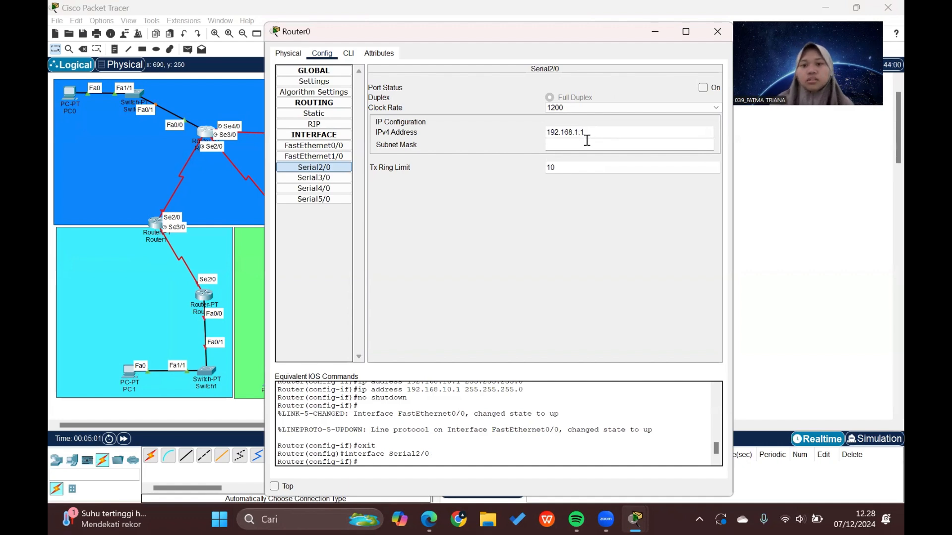
pyautogui.click(586, 140)
pyautogui.click(709, 87)
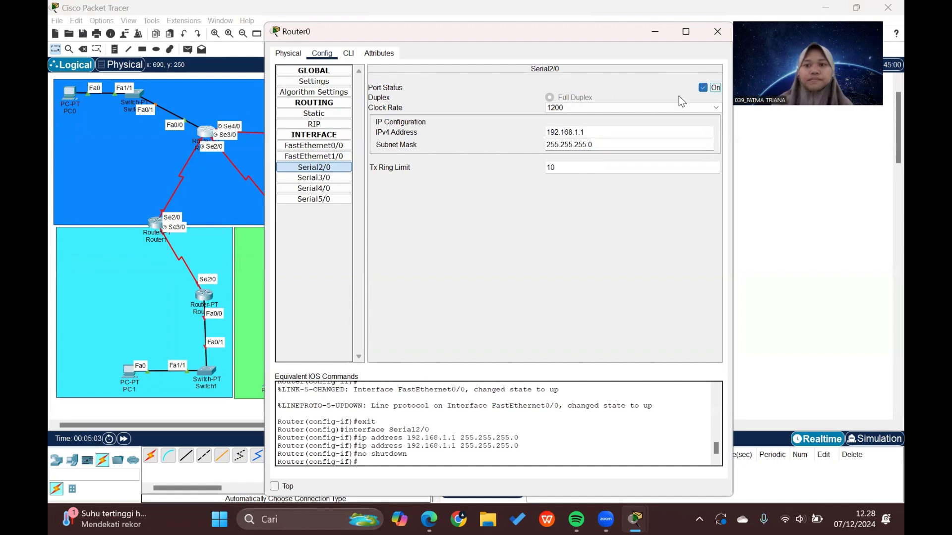
# Step: Configure Router0's Serial3/0 with IPv4 address 192.168.2.1 and subnet mask 255.255.255.0, and turn the port on
pyautogui.click(331, 177)
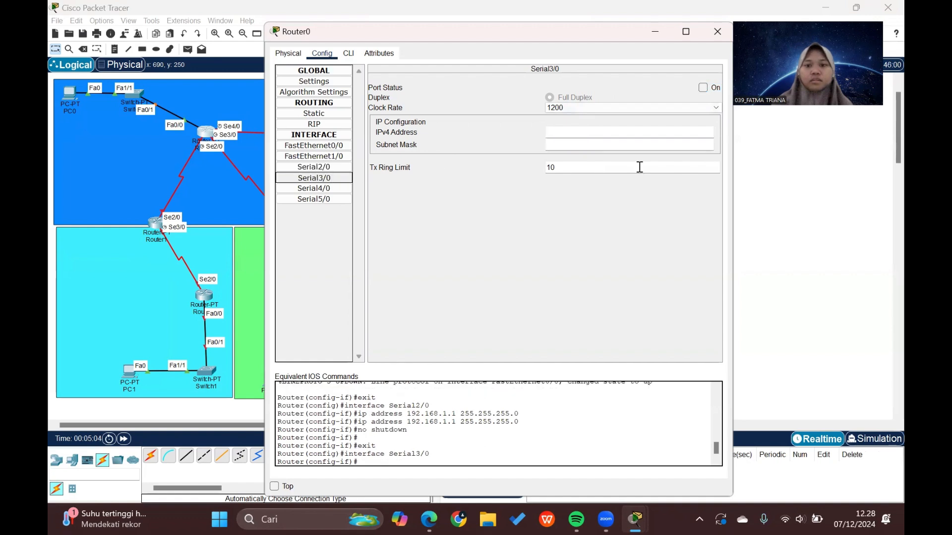
pyautogui.click(610, 132)
pyautogui.write('192.168.2.1')
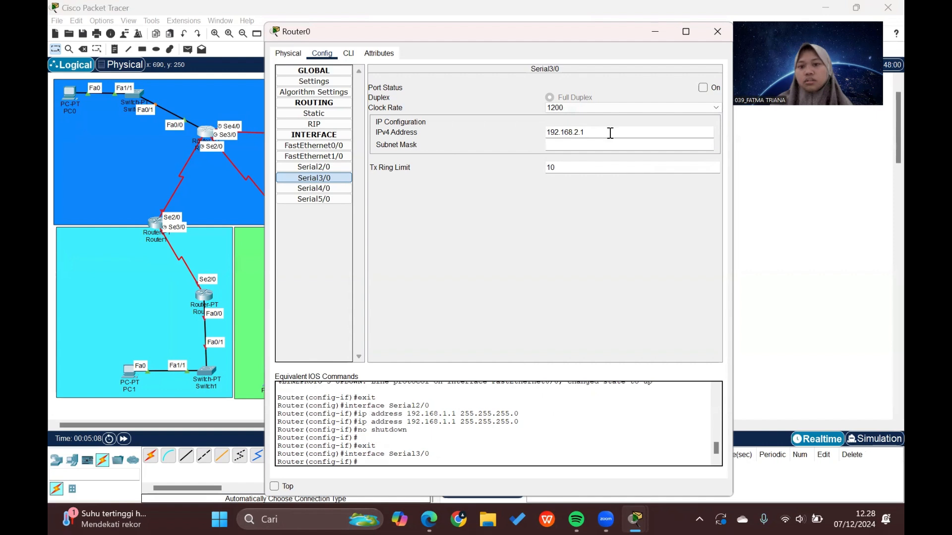
pyautogui.click(605, 143)
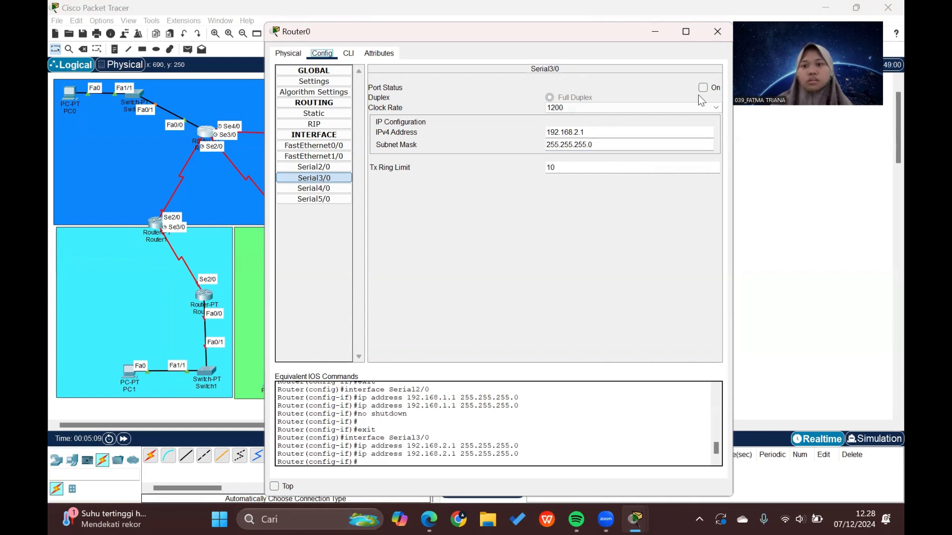
pyautogui.click(702, 88)
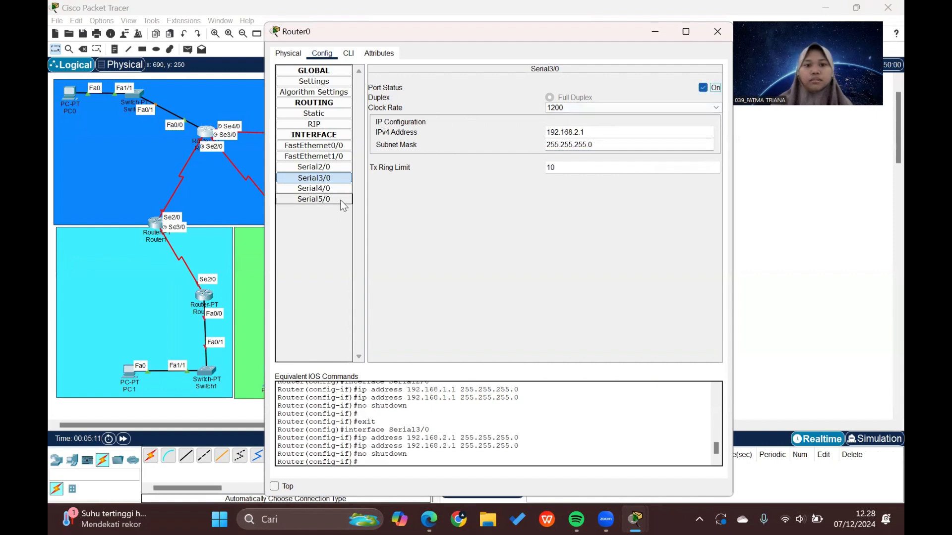
# Step: Configure Router0's Serial4/0 with IPv4 address 192.168.3.1 and mask 255.255.255.0, turn the port on, and close the router's settings
pyautogui.click(337, 189)
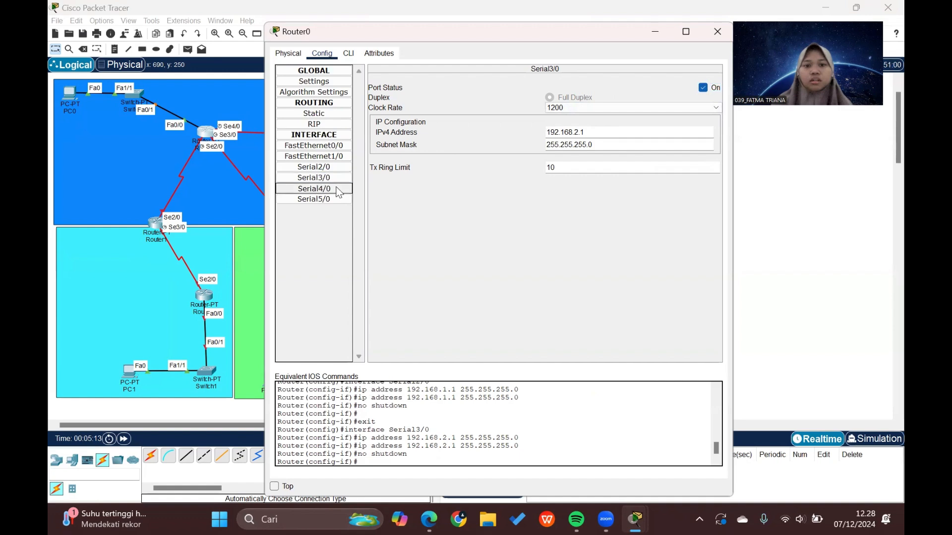
pyautogui.click(568, 136)
pyautogui.write('192.1')
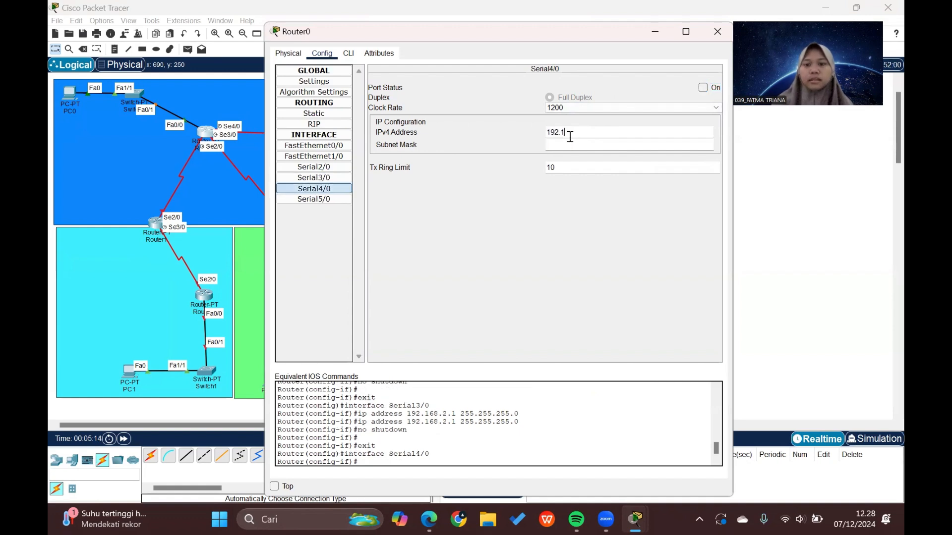
pyautogui.write('68.3.1')
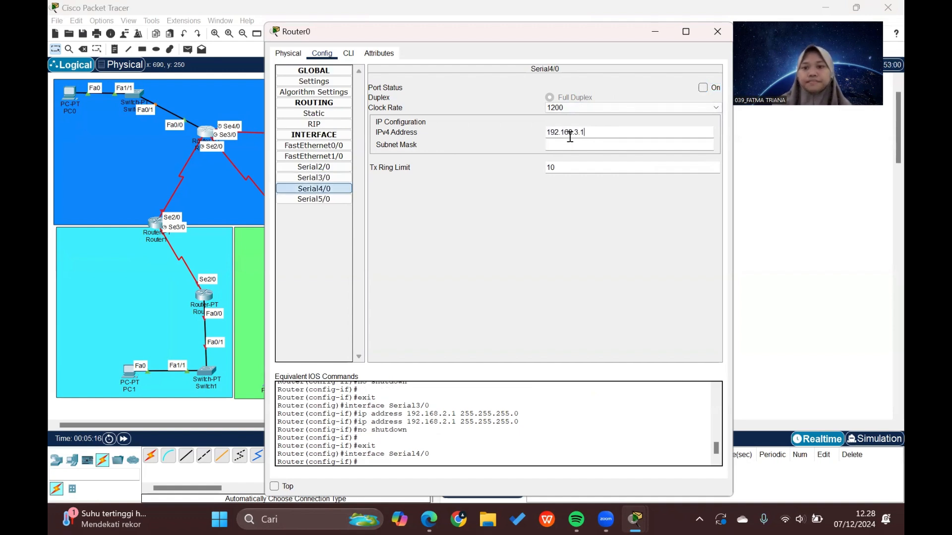
pyautogui.click(593, 144)
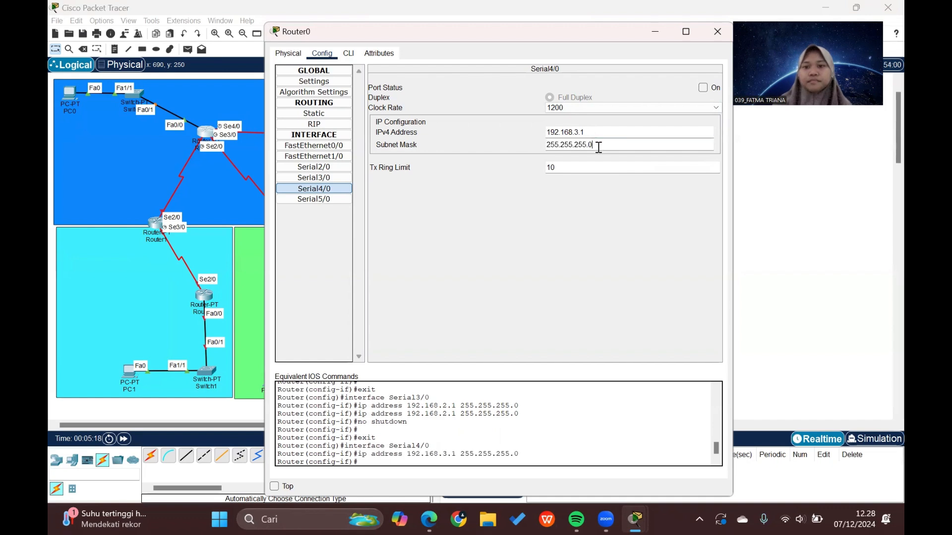
pyautogui.click(703, 88)
pyautogui.click(717, 32)
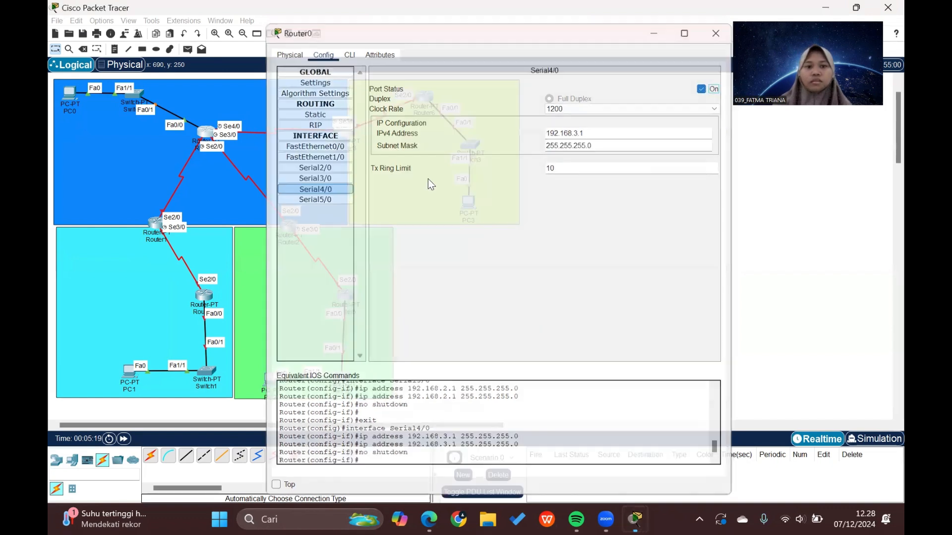
# Step: Configure Router1's Serial2/0 with IPv4 address 192.168.1.2 and subnet mask 255.255.255.0, and turn the port on
pyautogui.click(154, 242)
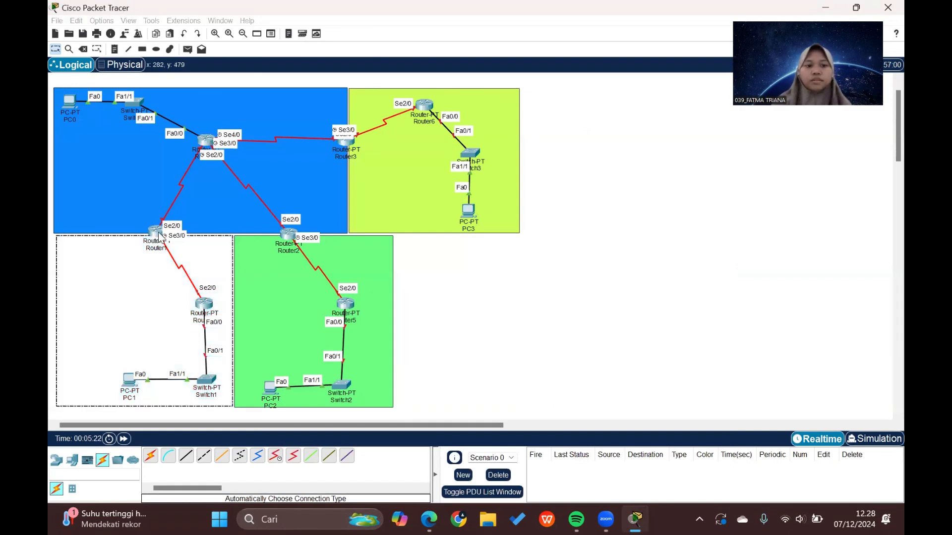
pyautogui.click(158, 232)
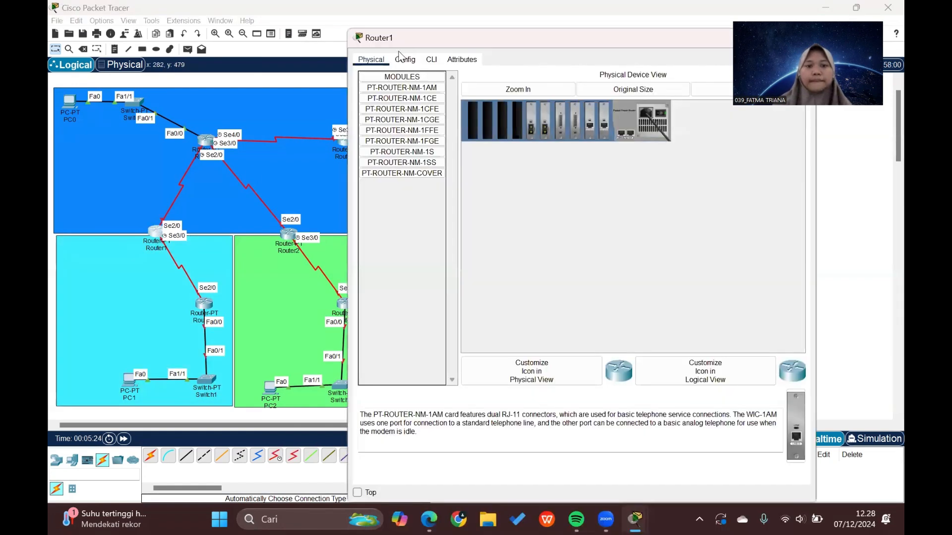
pyautogui.click(407, 58)
pyautogui.click(421, 177)
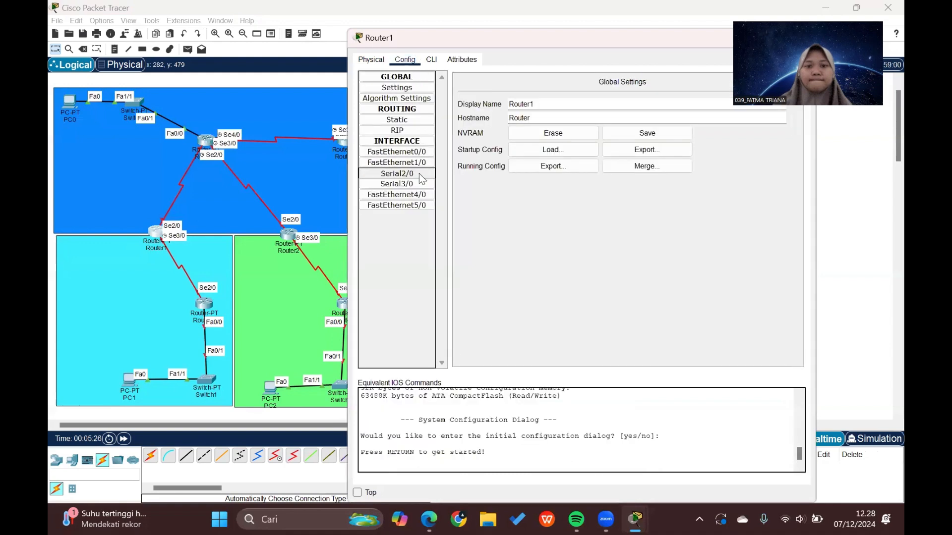
pyautogui.click(648, 142)
pyautogui.write('1')
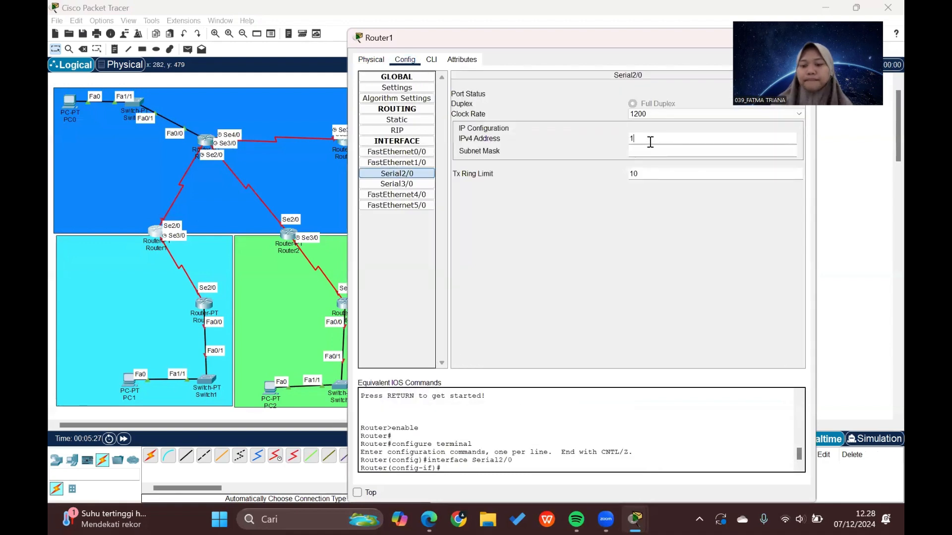
pyautogui.write('92.168.2')
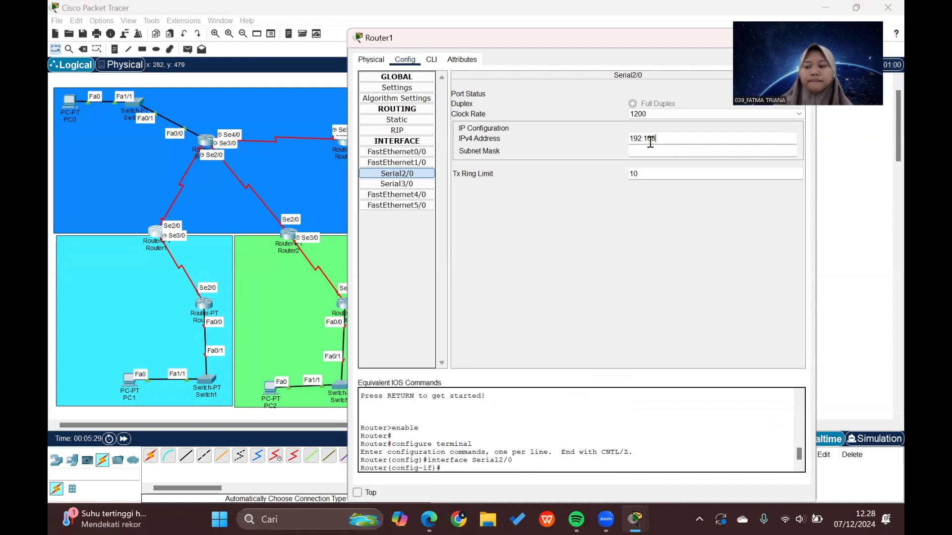
pyautogui.press('BackSpace')
pyautogui.press('BackSpace')
pyautogui.write('.1.2')
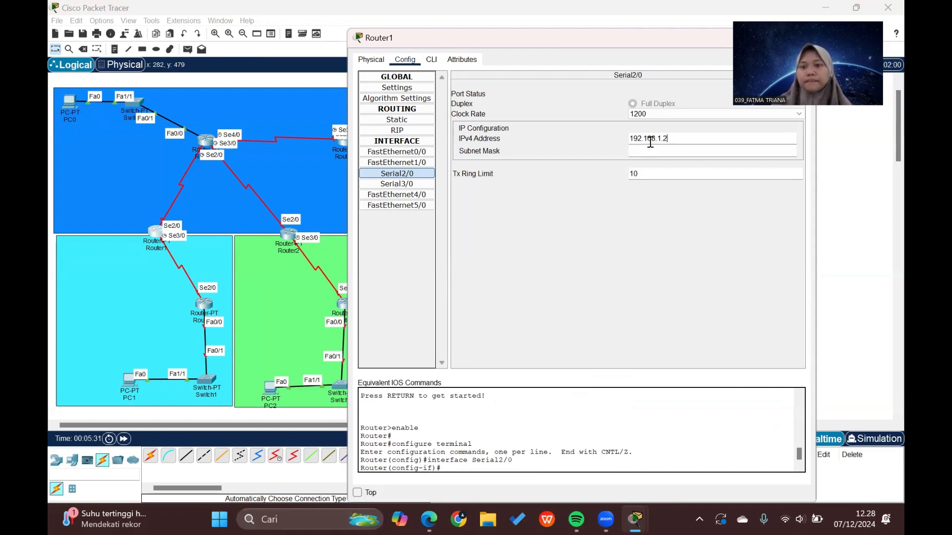
pyautogui.click(664, 151)
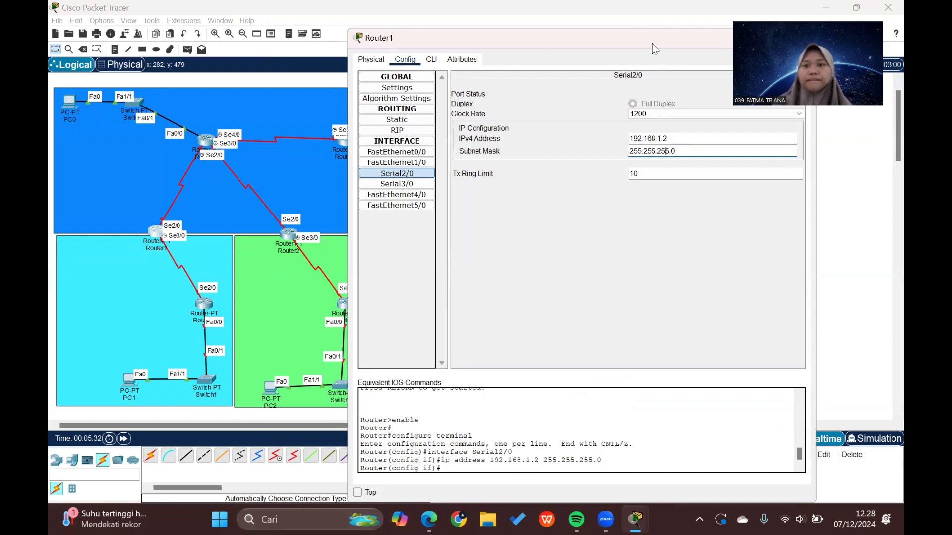
pyautogui.moveTo(653, 43); pyautogui.dragTo(529, 53)
pyautogui.click(662, 103)
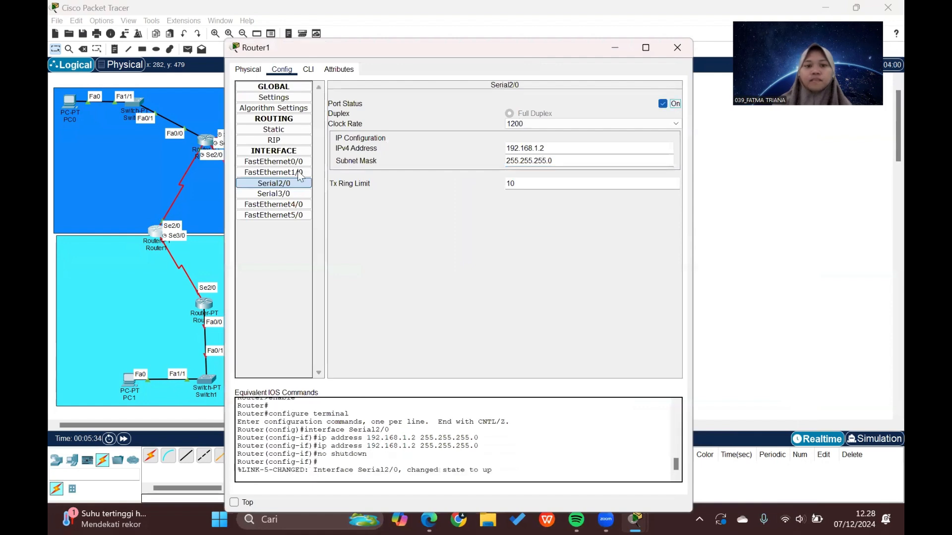
# Step: Configure Router1's Serial3/0 with IPv4 address 192.168.4.1 and mask 255.255.255.0, turn the port on, and close the router's settings
pyautogui.click(274, 194)
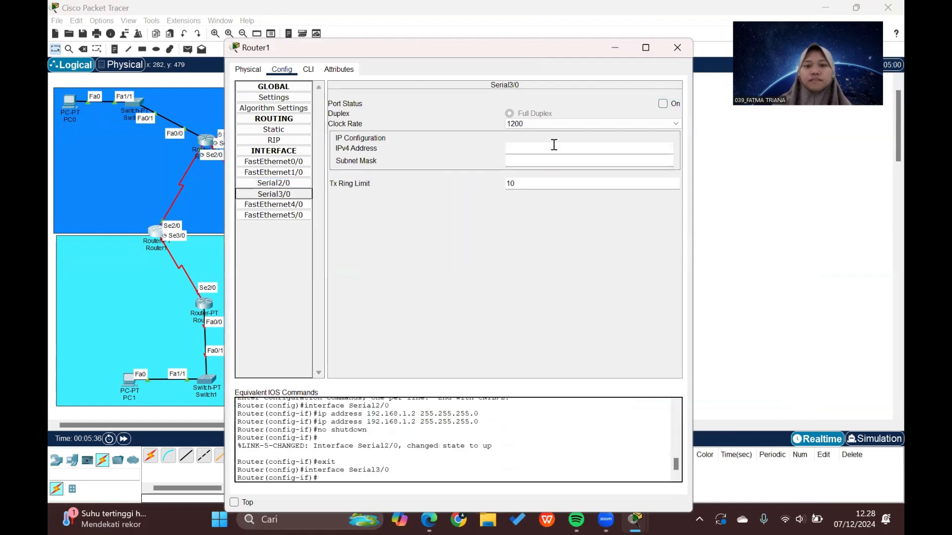
pyautogui.click(554, 145)
pyautogui.write('192')
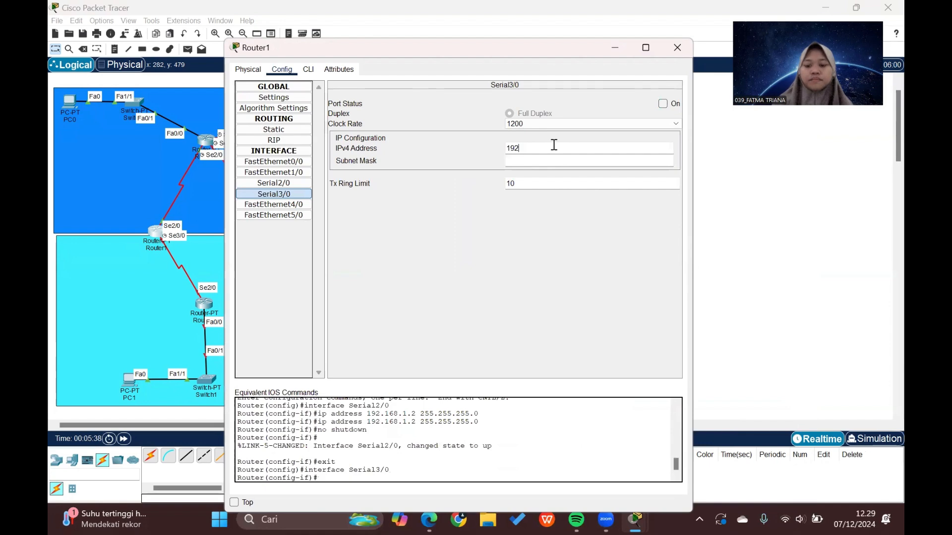
pyautogui.write('.168.4.1')
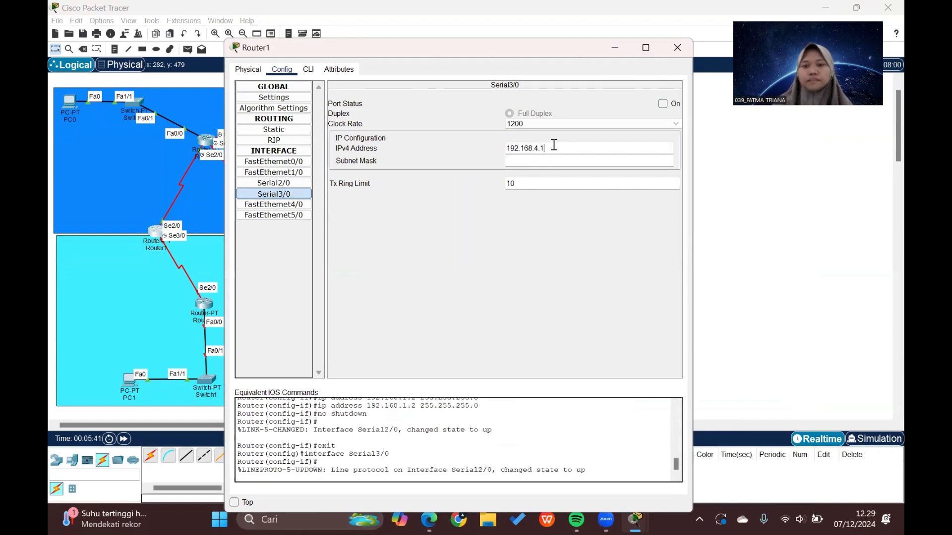
pyautogui.click(557, 163)
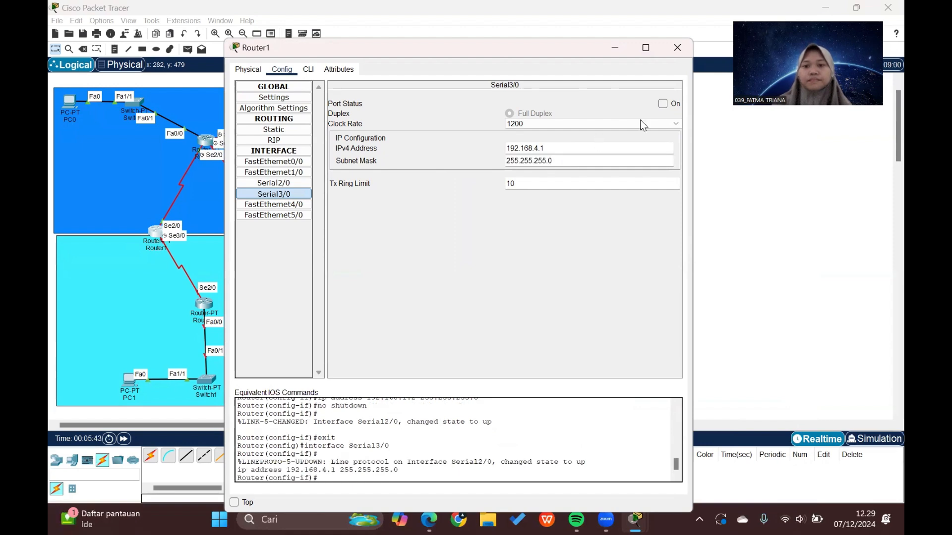
pyautogui.click(663, 103)
pyautogui.click(677, 48)
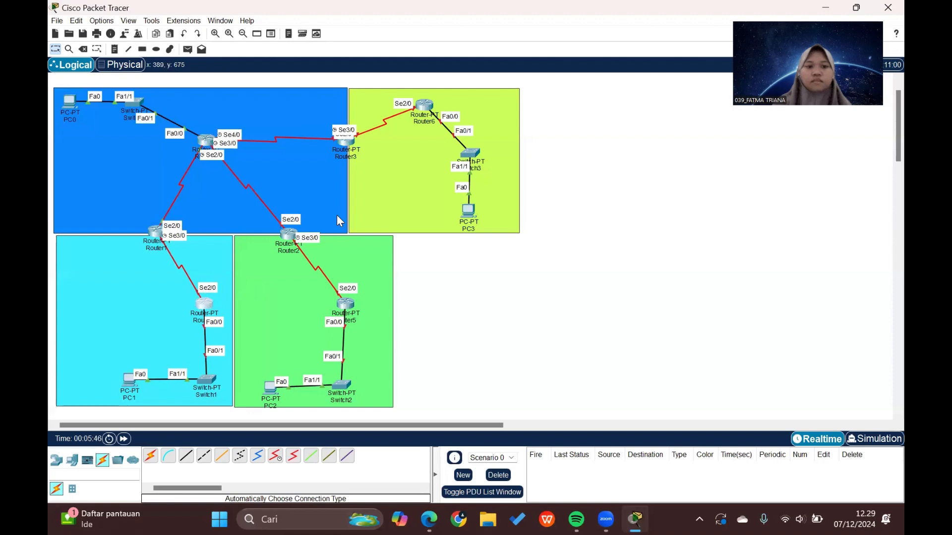
# Step: Configure Router4's FastEthernet0/0 with IPv4 address 192.168.20.1 and subnet mask 255.255.255.0, and turn the port on
pyautogui.click(425, 105)
pyautogui.click(414, 60)
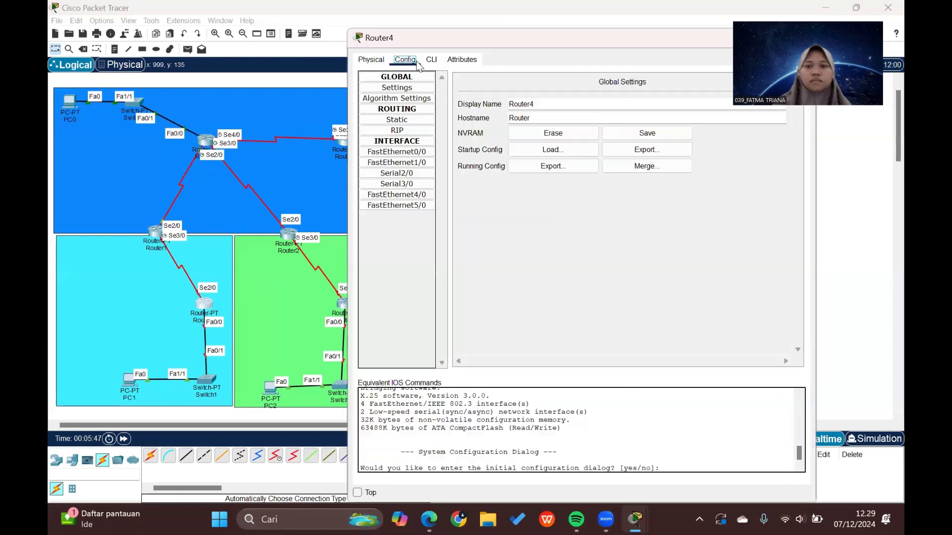
pyautogui.moveTo(540, 41); pyautogui.dragTo(436, 43)
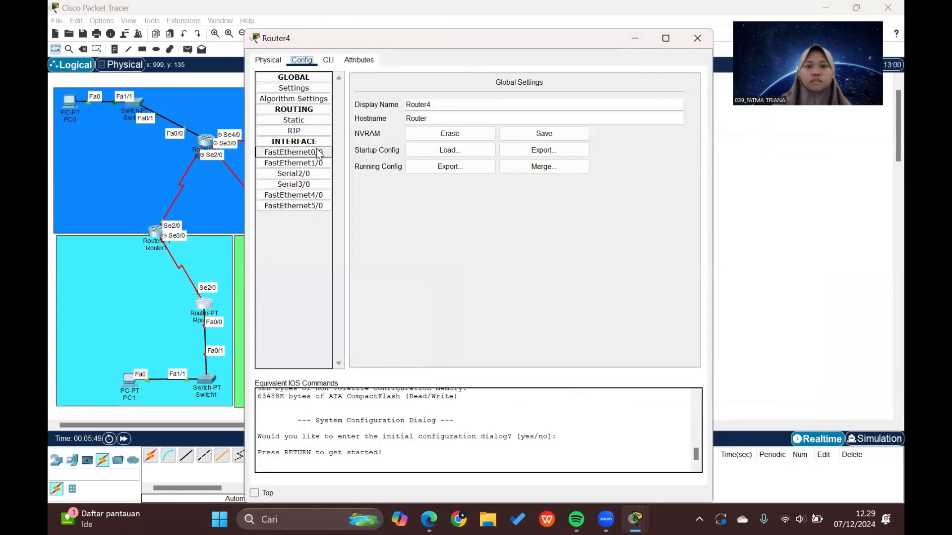
pyautogui.click(318, 154)
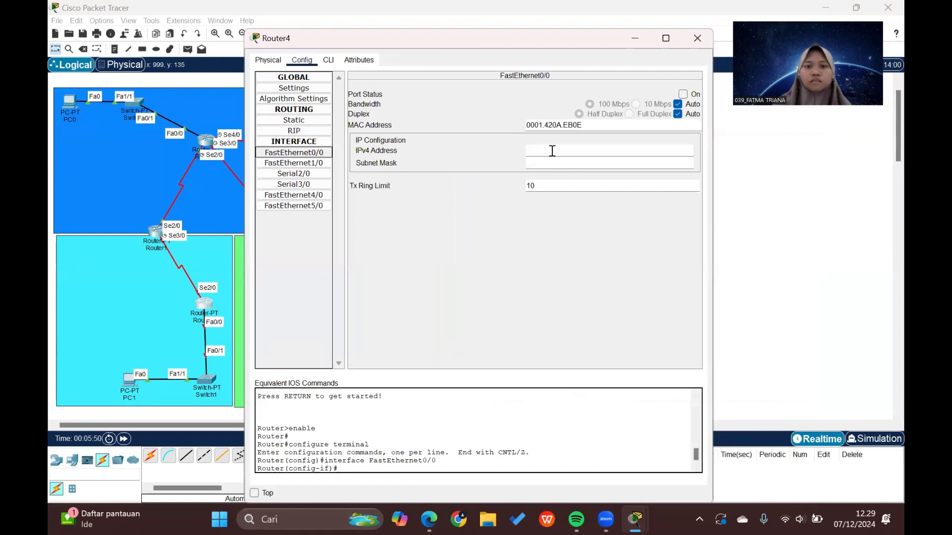
pyautogui.click(552, 150)
pyautogui.write('192.168')
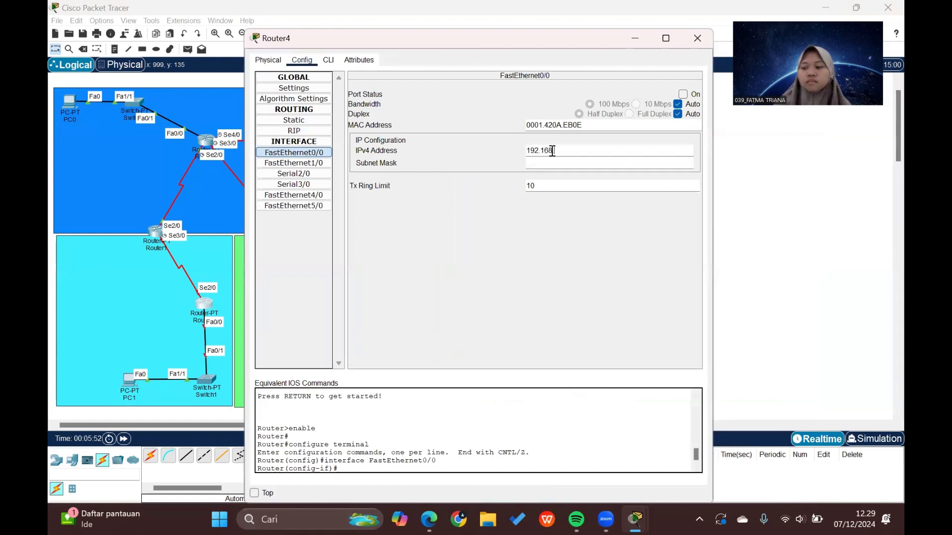
pyautogui.write('.20.1')
pyautogui.click(568, 164)
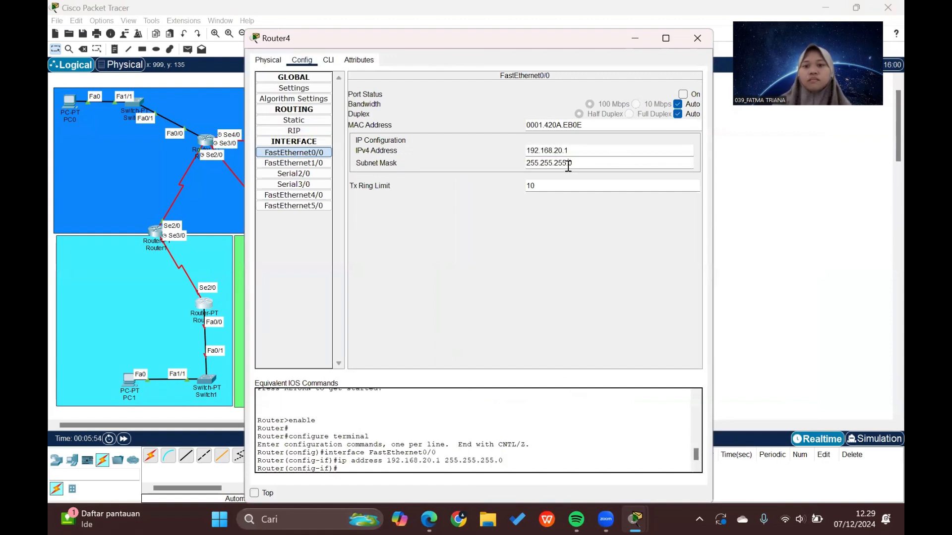
pyautogui.click(683, 94)
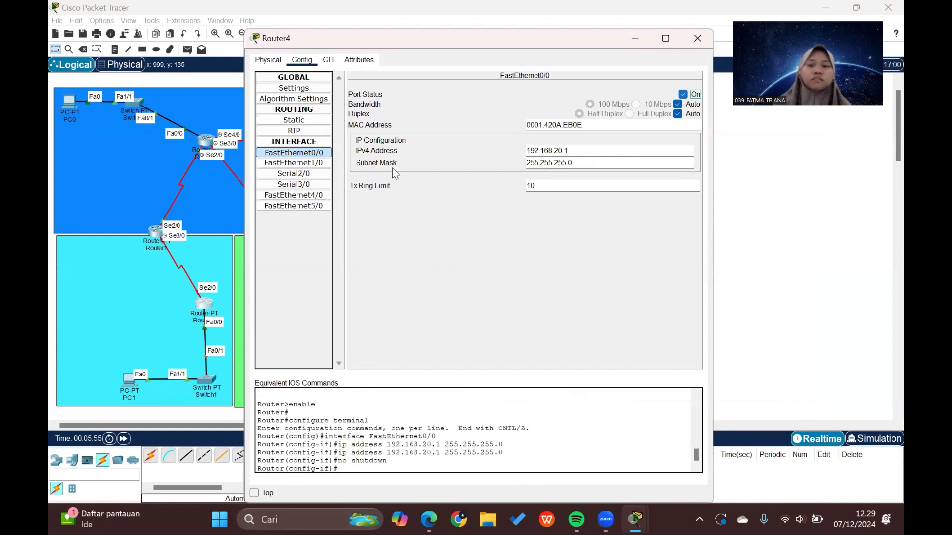
# Step: Configure Router4's Serial2/0 with IPv4 address 192.168.4.2 and mask 255.255.255.0, turn the port on, and close the router's settings
pyautogui.click(312, 174)
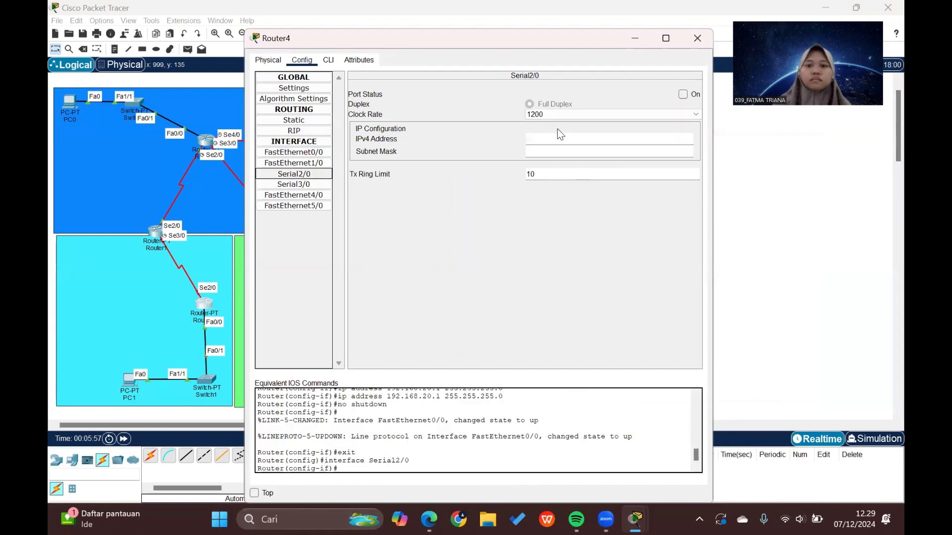
pyautogui.click(550, 139)
pyautogui.write('192')
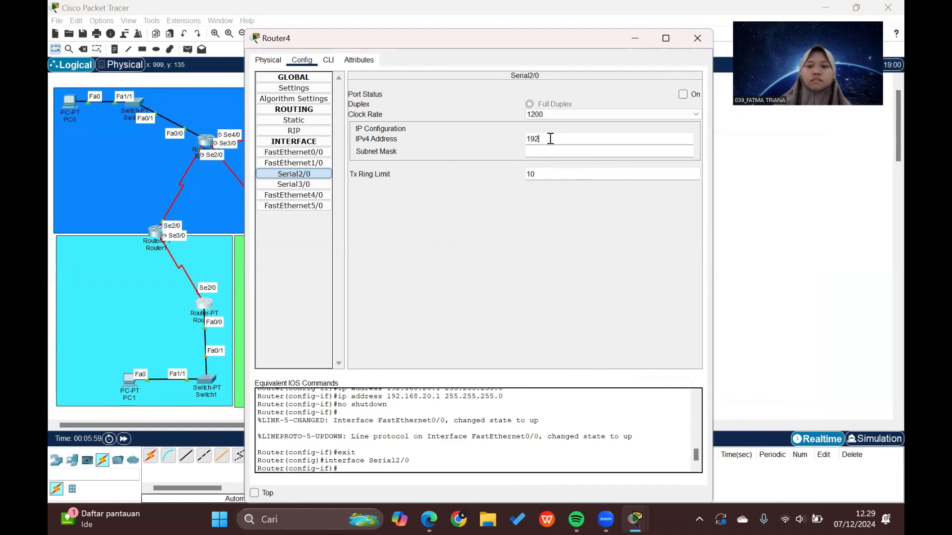
pyautogui.write('.168')
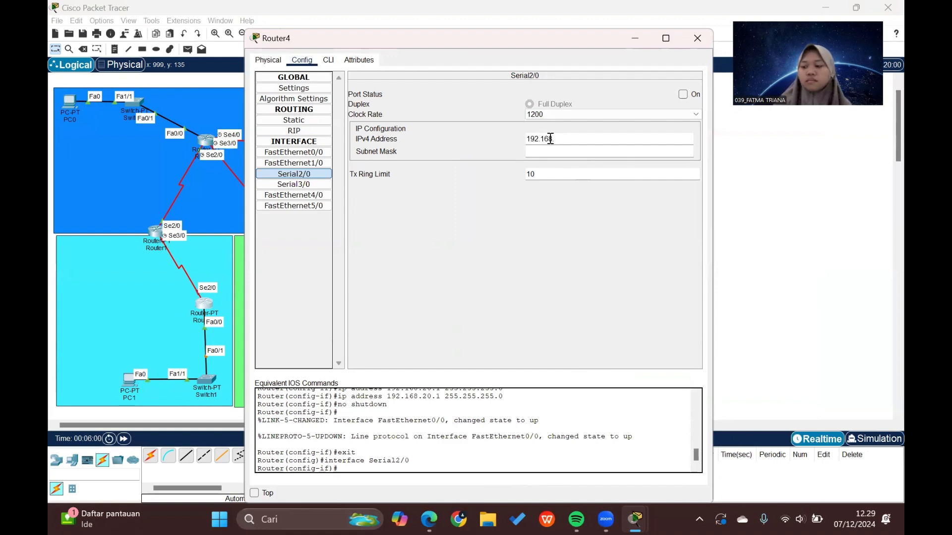
pyautogui.write('.4.2')
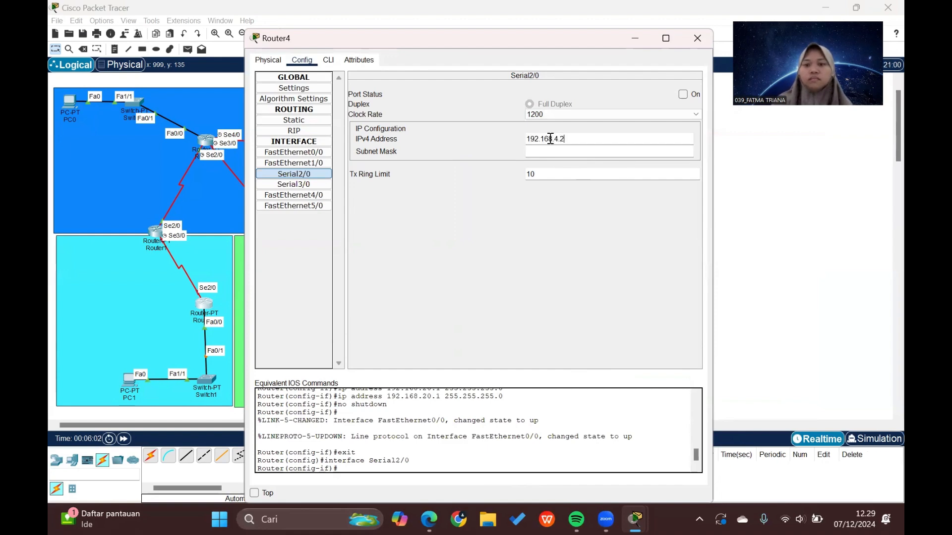
pyautogui.click(574, 151)
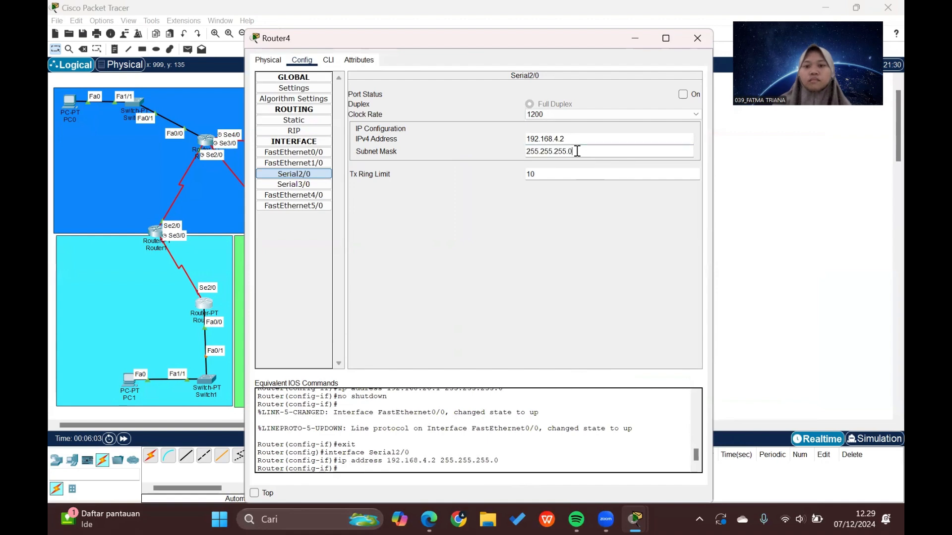
pyautogui.click(682, 94)
pyautogui.click(697, 38)
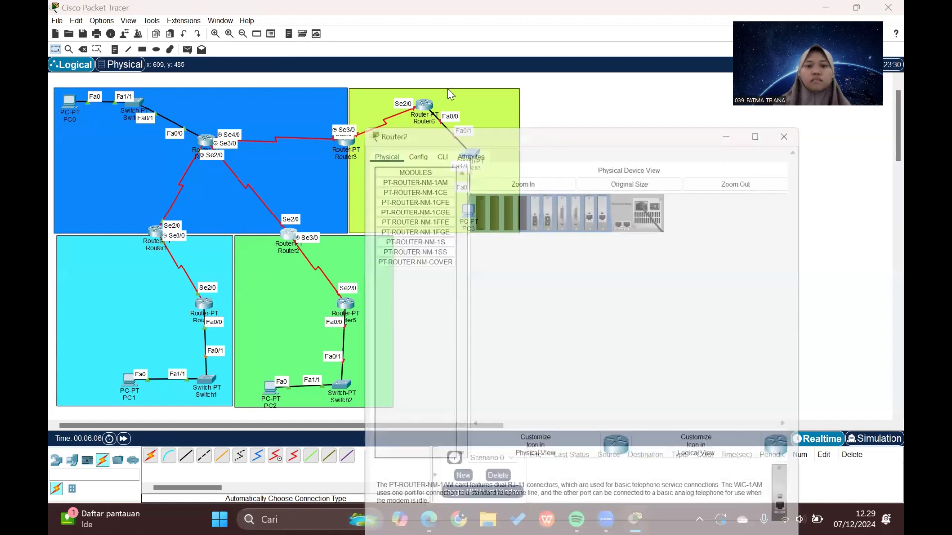
# Step: Configure Router2's Serial2/0 with IPv4 address 192.168.2.2 and subnet mask 255.255.255.0, and turn the port on
pyautogui.click(407, 60)
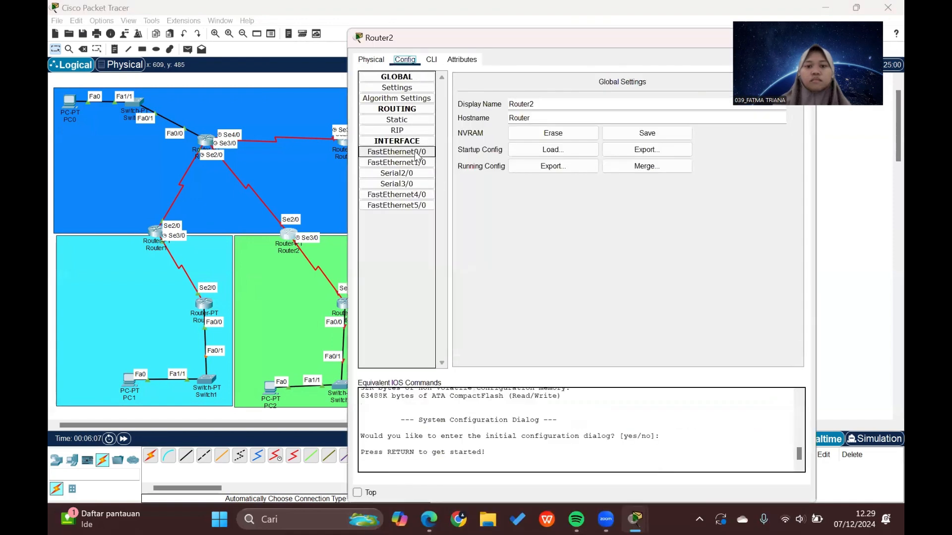
pyautogui.click(414, 173)
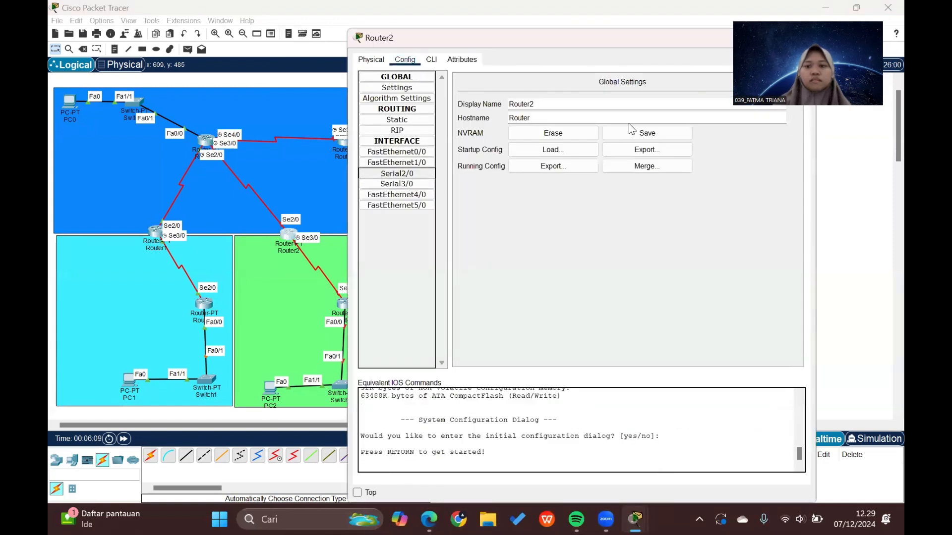
pyautogui.moveTo(608, 39); pyautogui.dragTo(498, 38)
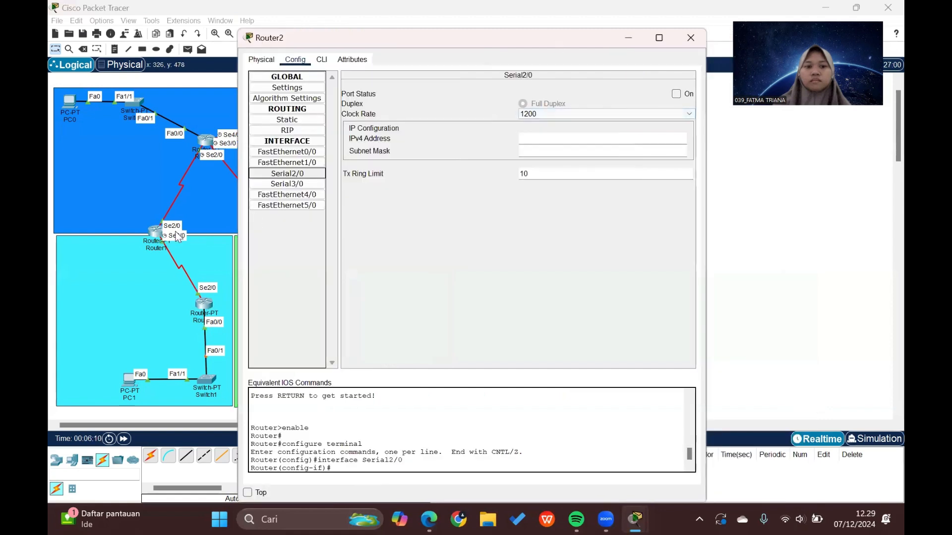
pyautogui.scroll(3, 178, 237)
pyautogui.scroll(-3, 179, 237)
pyautogui.hscroll(7, 179, 237)
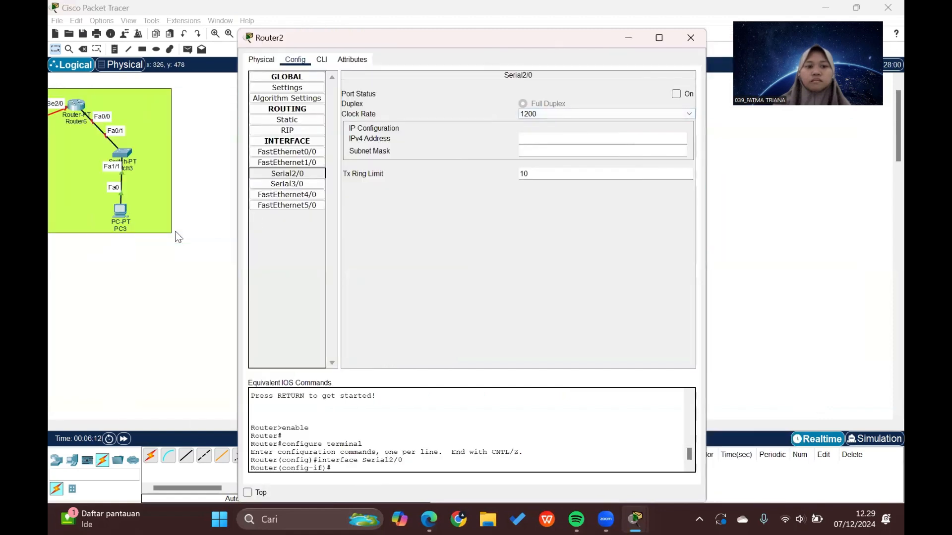
pyautogui.hscroll(-7, 178, 237)
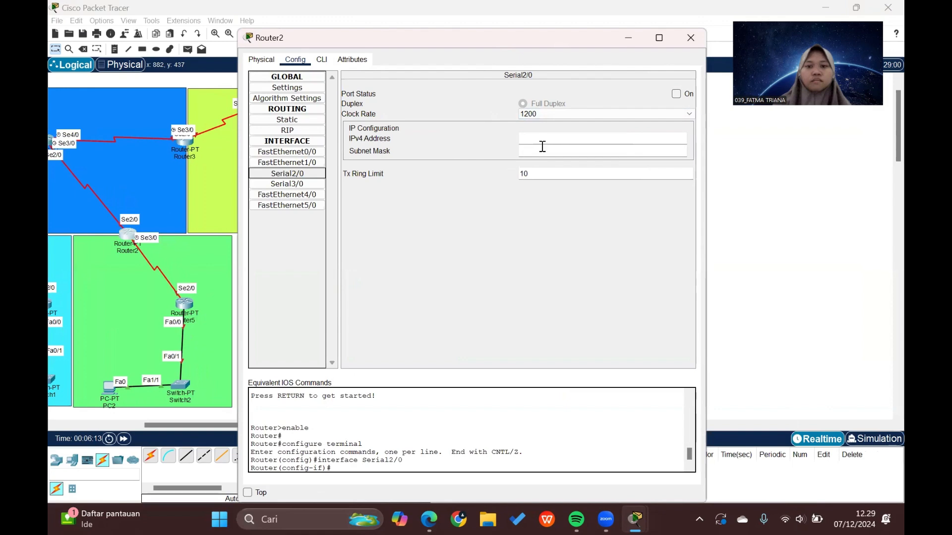
pyautogui.click(567, 136)
pyautogui.write('19')
pyautogui.press('BackSpace')
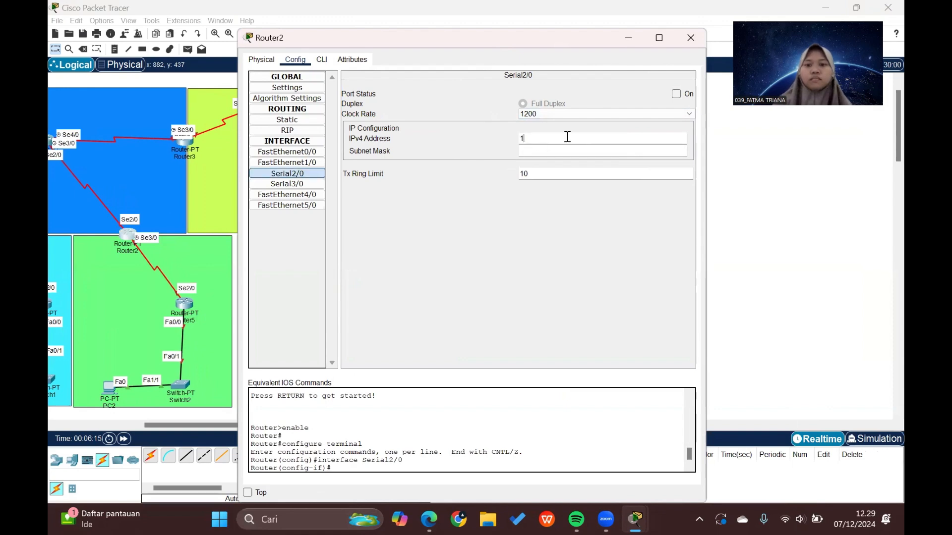
pyautogui.write('921')
pyautogui.press('BackSpace')
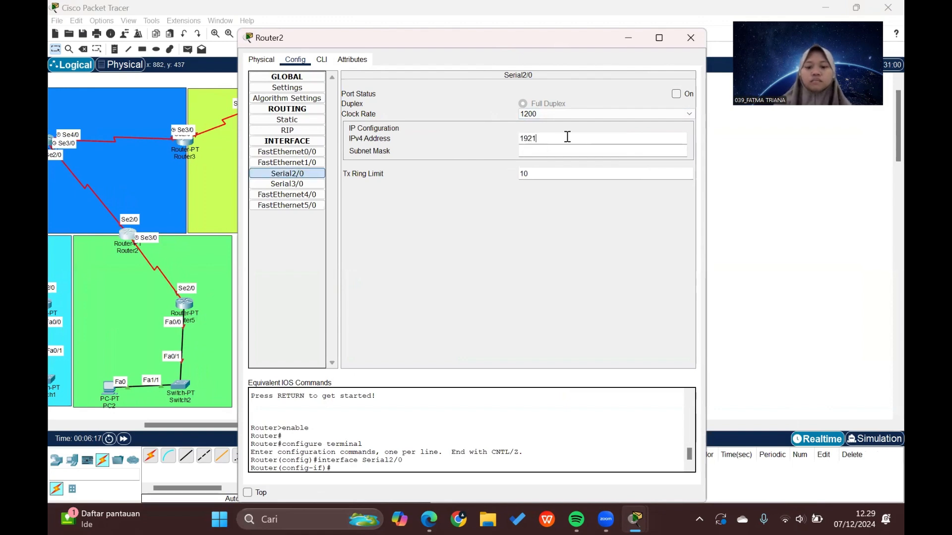
pyautogui.write('.168')
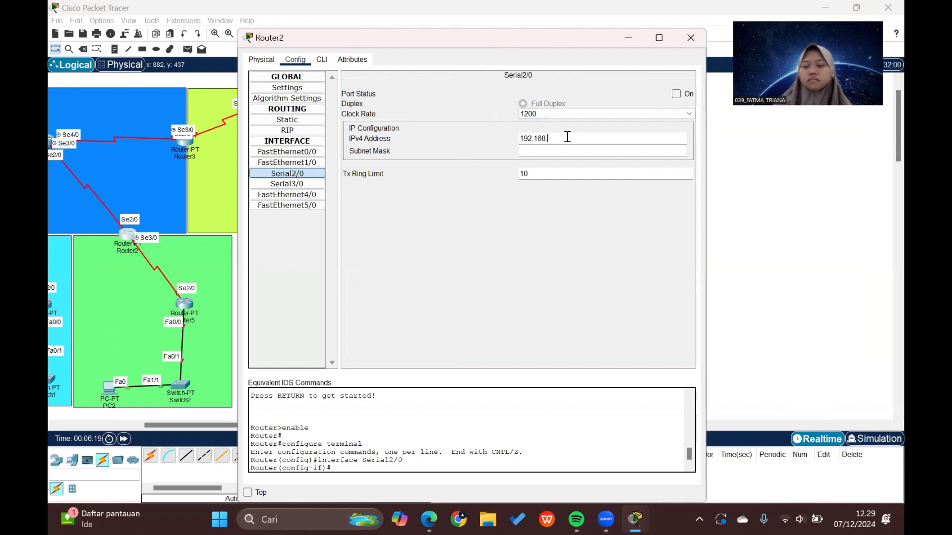
pyautogui.write('.')
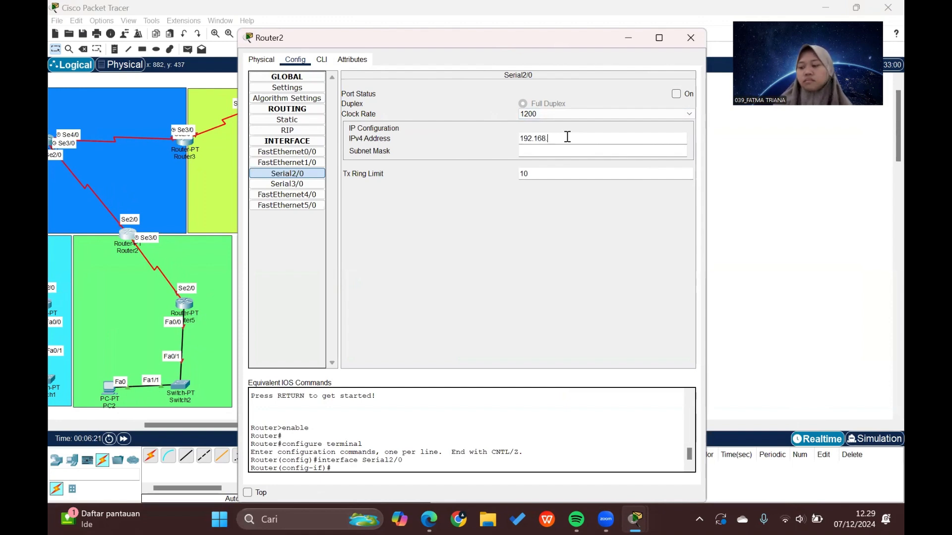
pyautogui.write('2.2')
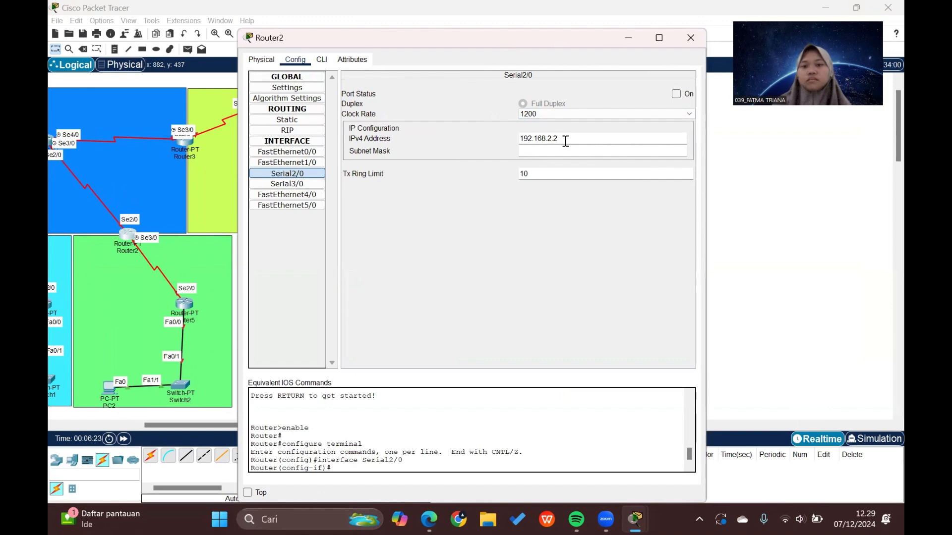
pyautogui.press('Tab')
pyautogui.click(676, 94)
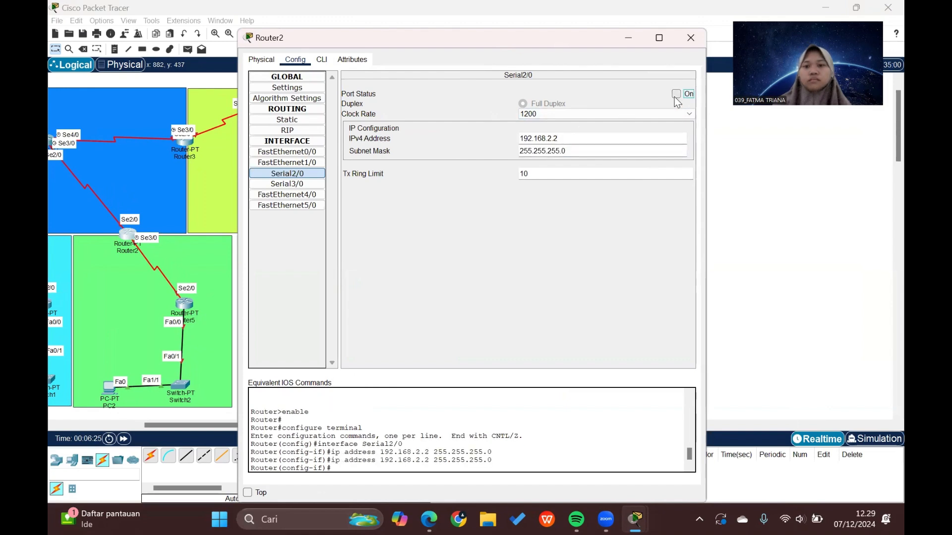
# Step: Configure Router2's Serial3/0 with IPv4 address 192.168.5.1 and mask 255.255.255.0, turn the port on, and close the router's settings
pyautogui.click(311, 184)
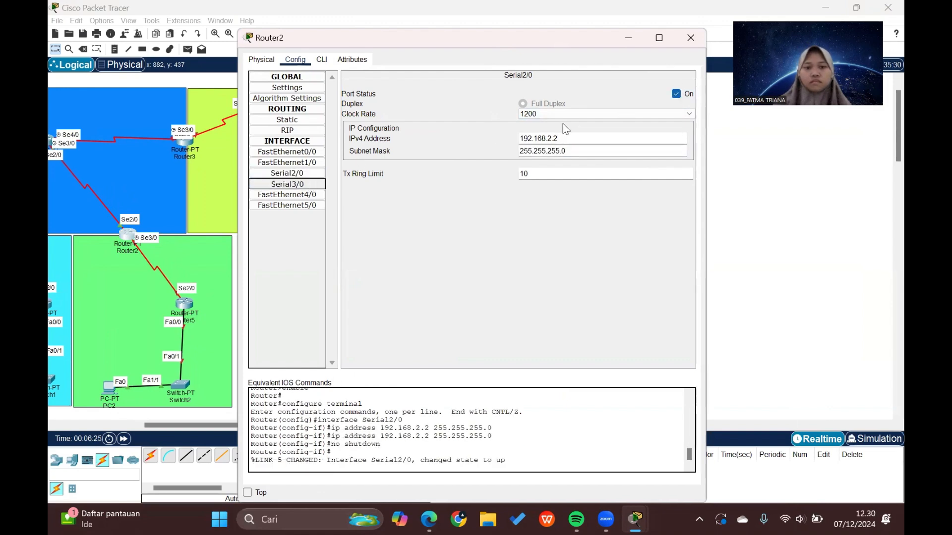
pyautogui.click(566, 136)
pyautogui.write('192')
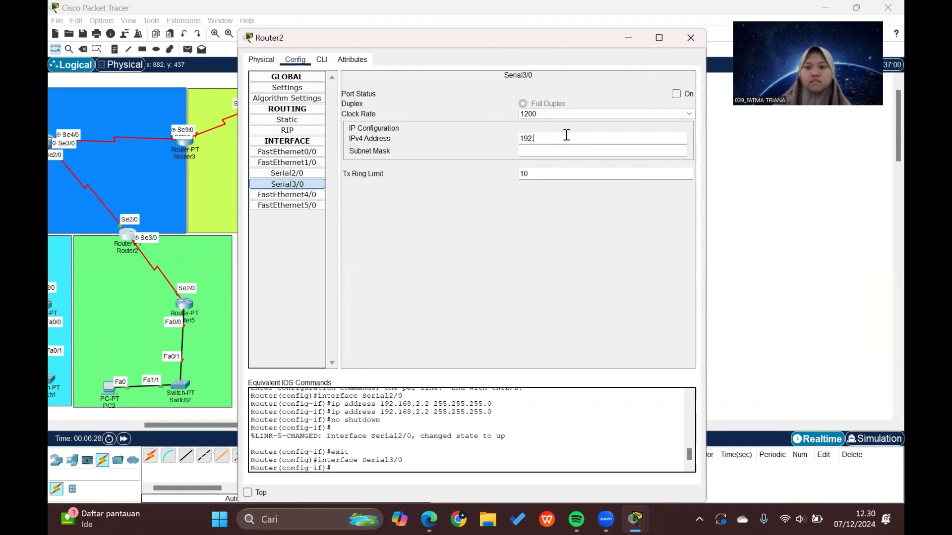
pyautogui.write('.168.5.1')
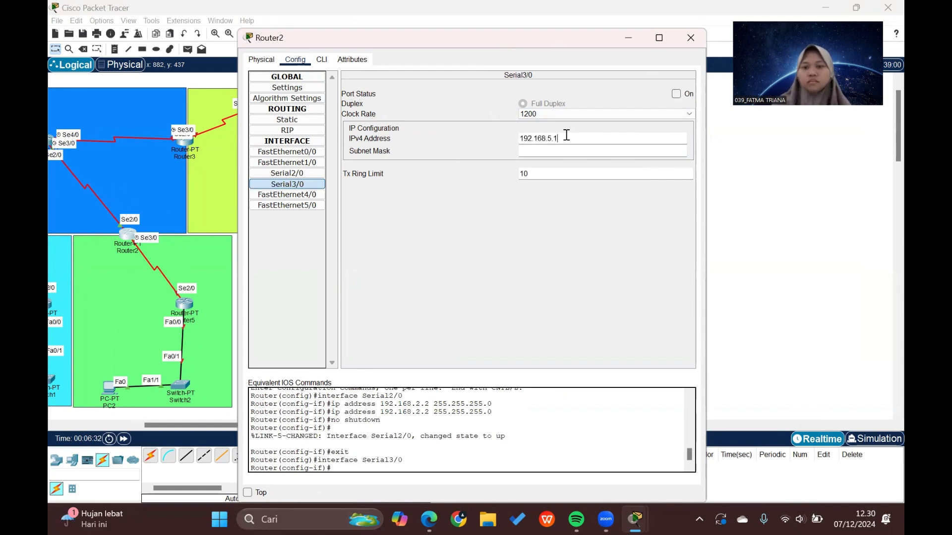
pyautogui.click(567, 151)
pyautogui.click(676, 95)
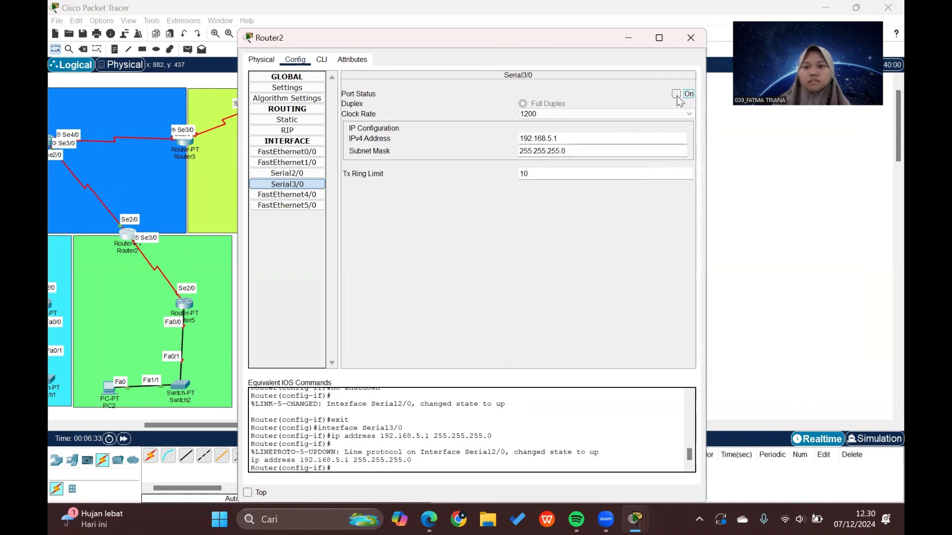
pyautogui.click(683, 40)
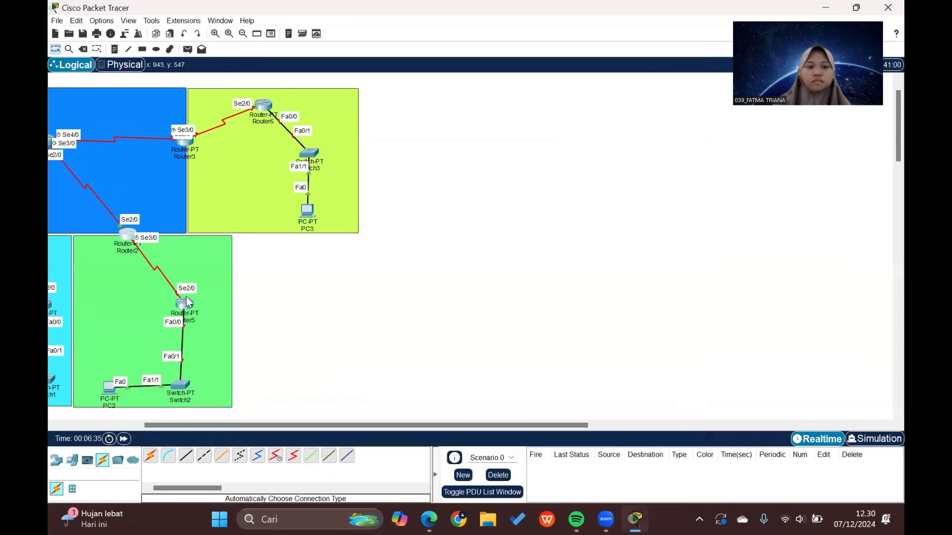
# Step: Configure Router5's FastEthernet0/0 with IPv4 address 192.168.30.1 and subnet mask 255.255.255.0, and turn the port on
pyautogui.click(181, 306)
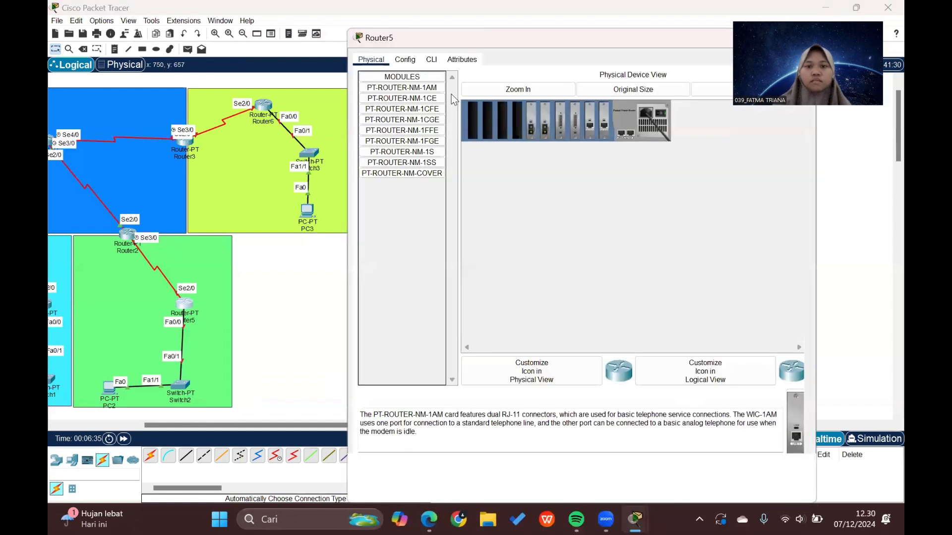
pyautogui.click(405, 60)
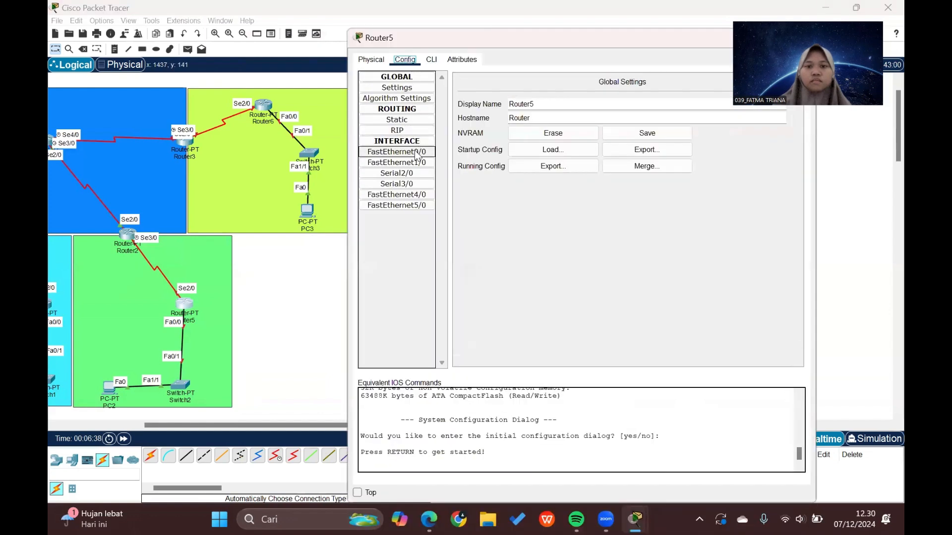
pyautogui.click(397, 152)
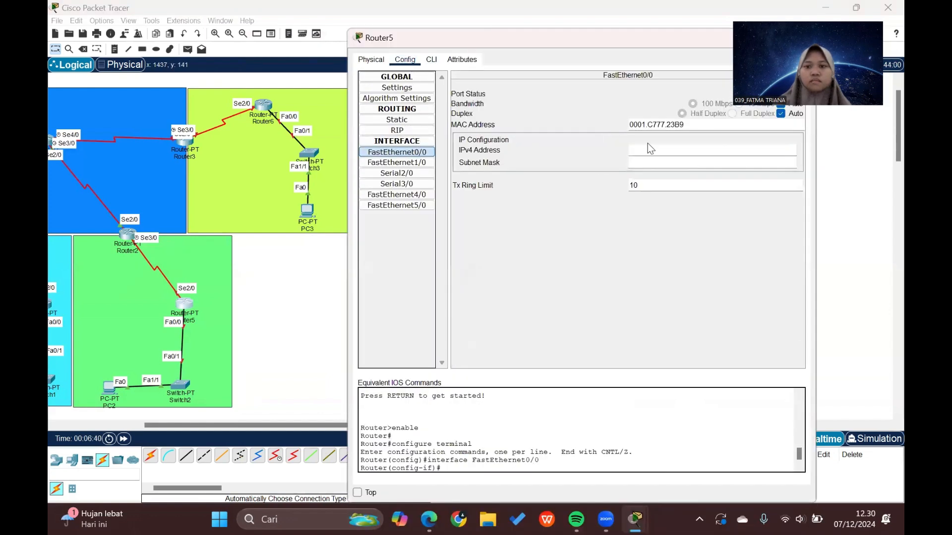
pyautogui.moveTo(600, 43); pyautogui.dragTo(485, 39)
pyautogui.click(526, 150)
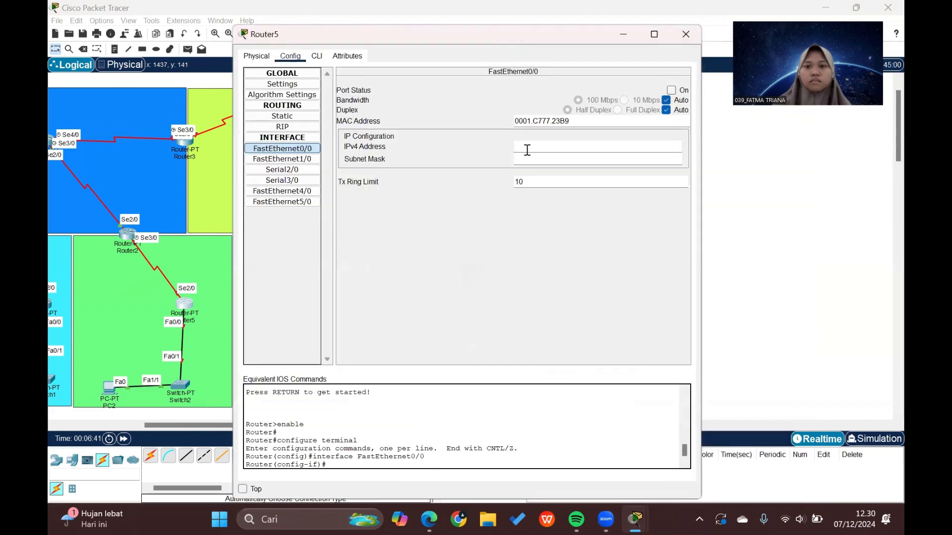
pyautogui.write('192.1')
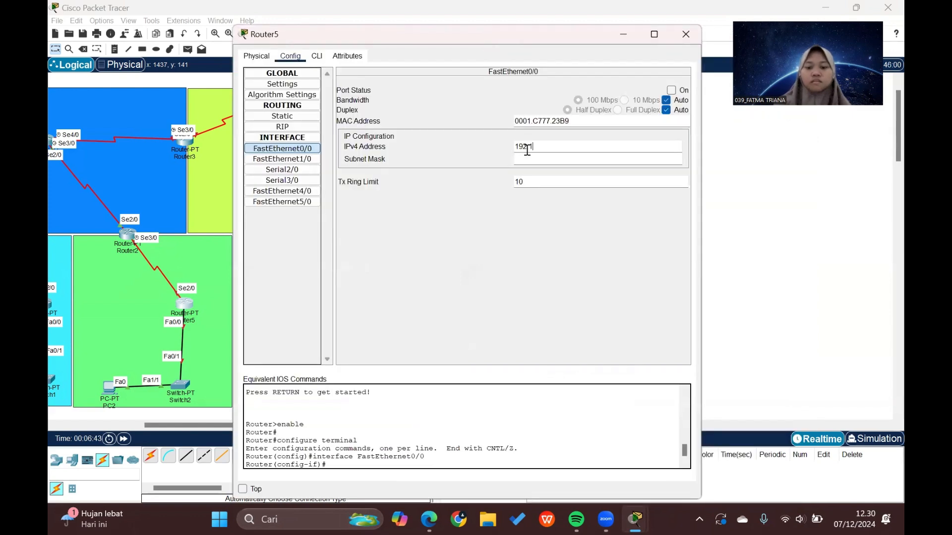
pyautogui.write('68.5')
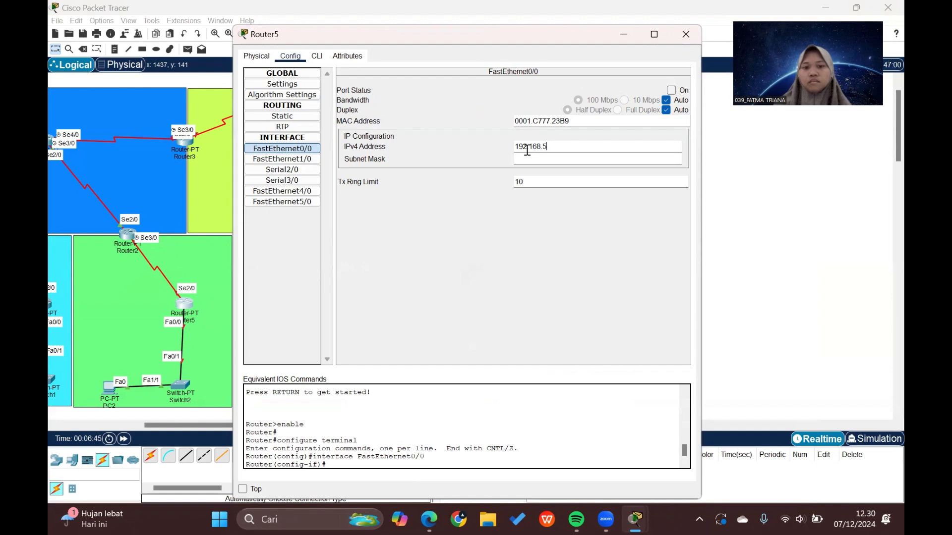
pyautogui.press('BackSpace')
pyautogui.write('30')
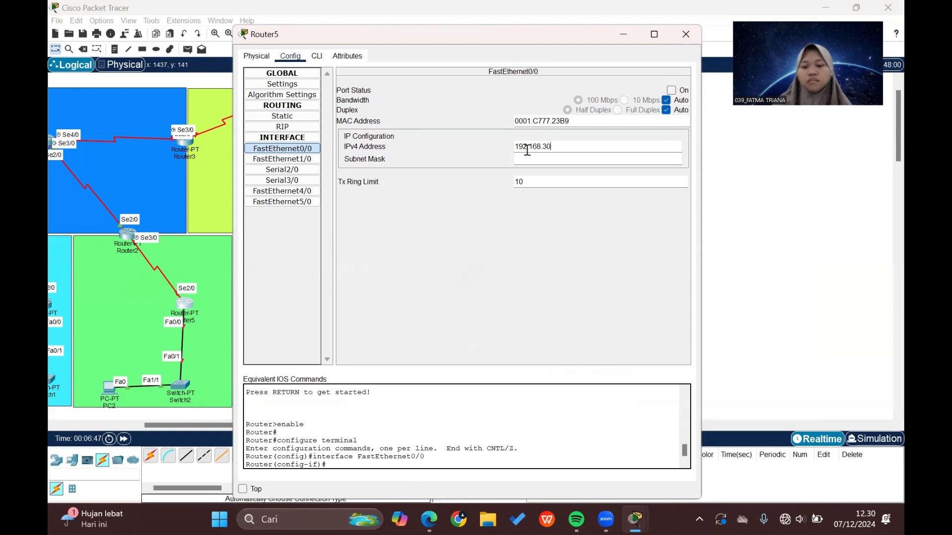
pyautogui.write('.1')
pyautogui.click(558, 159)
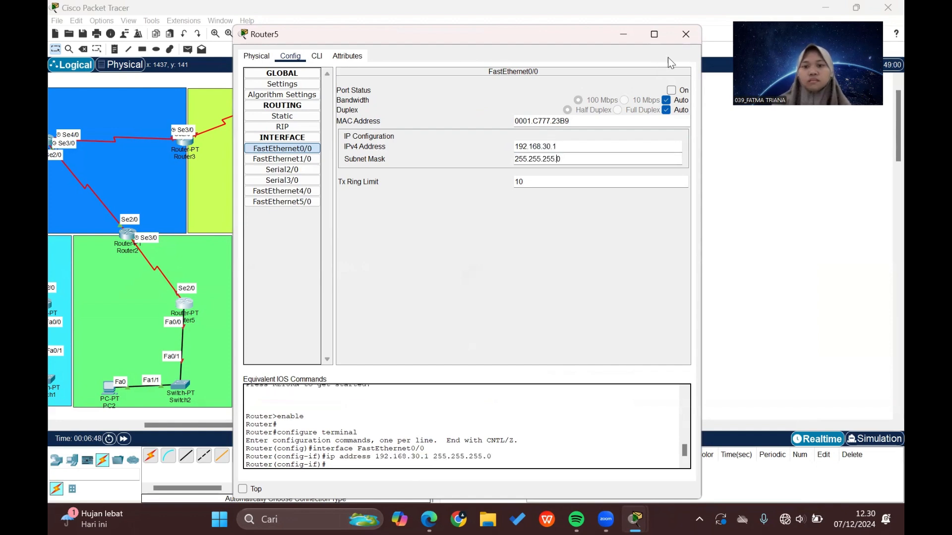
pyautogui.click(671, 89)
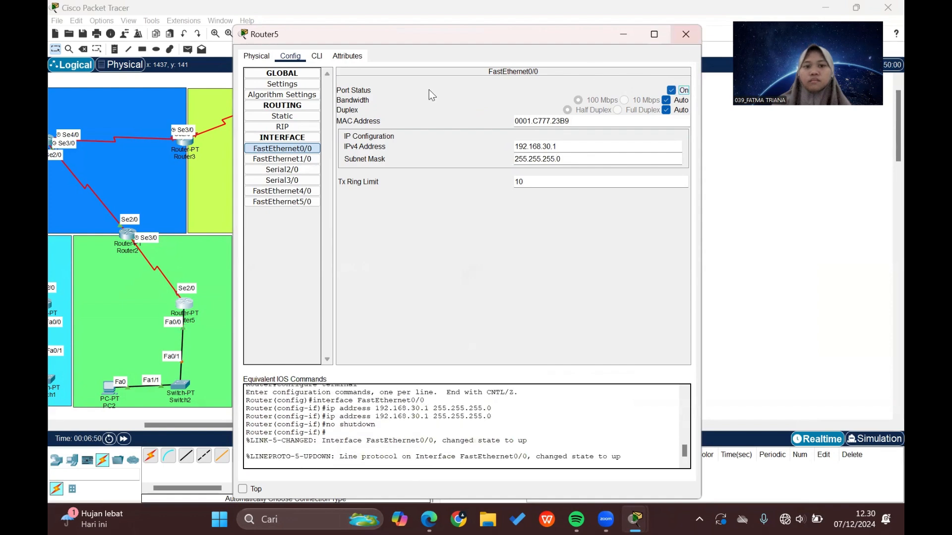
# Step: Configure Router5's Serial2/0 with IPv4 address 192.168.5.2 and mask 255.255.255.0, turn the port on, and close the router's settings
pyautogui.click(282, 170)
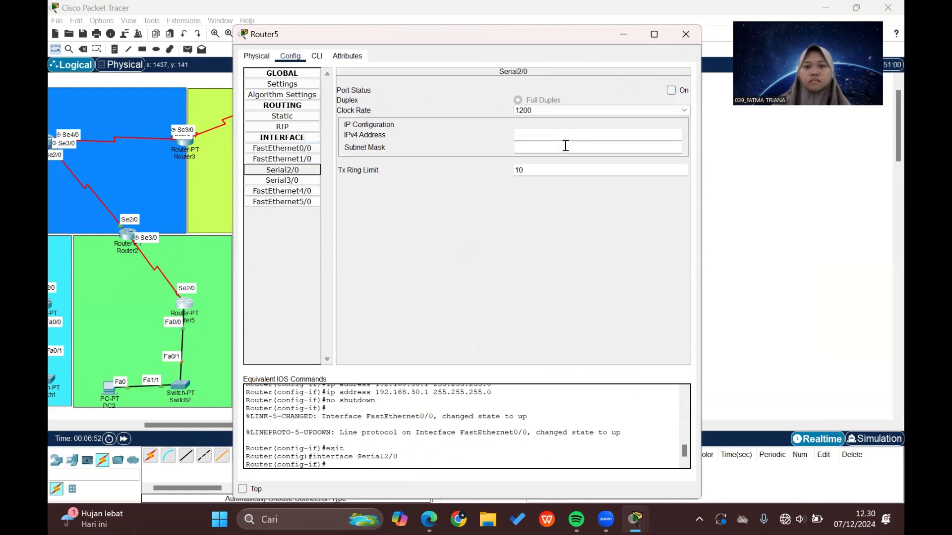
pyautogui.click(563, 135)
pyautogui.write('192.168.5.1')
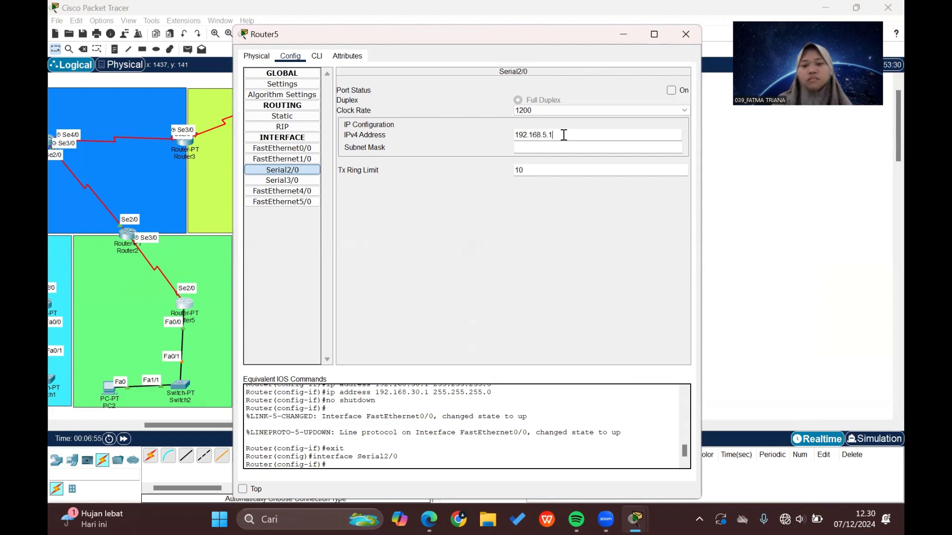
pyautogui.press('BackSpace')
pyautogui.write('2')
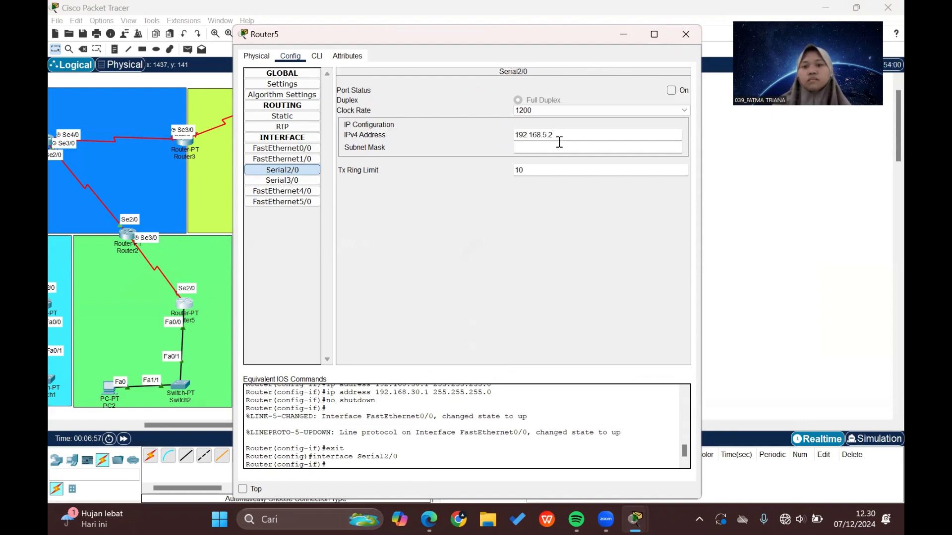
pyautogui.press('Tab')
pyautogui.click(672, 91)
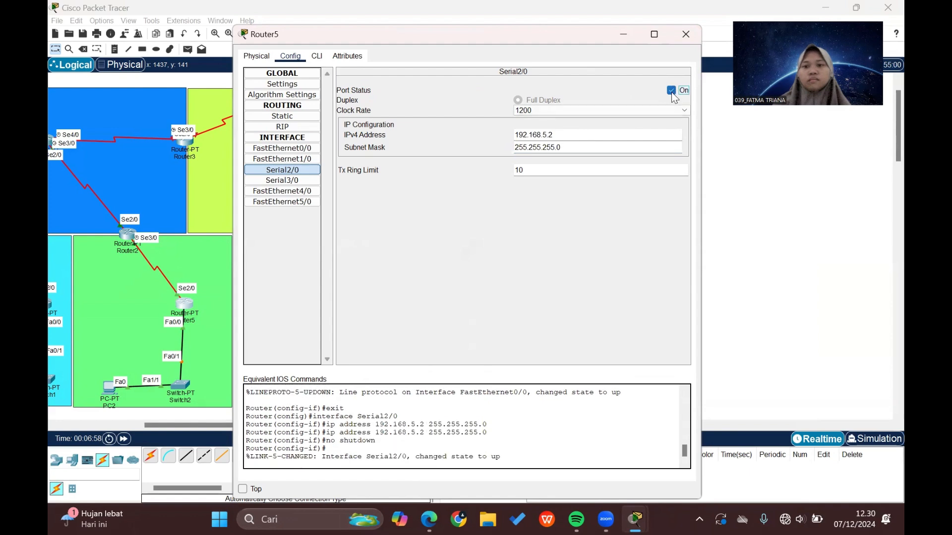
pyautogui.click(685, 35)
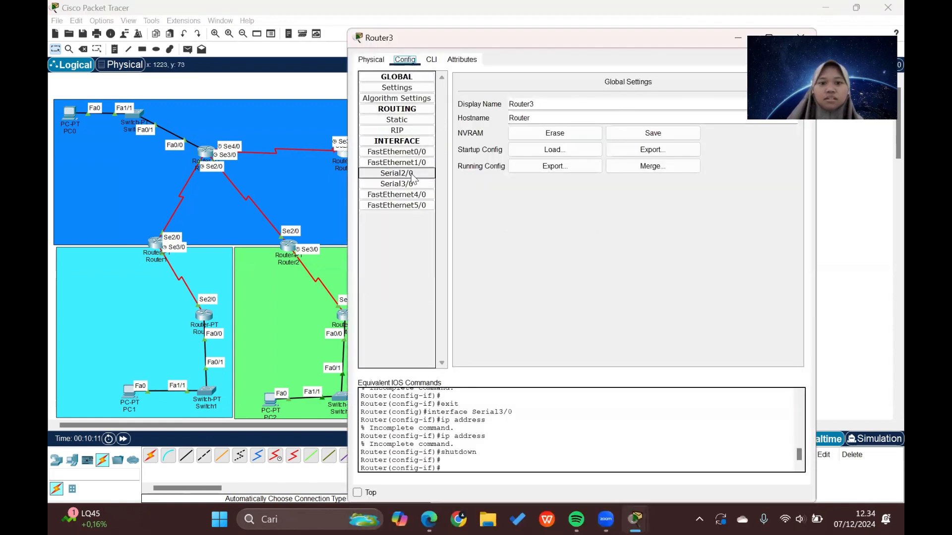
# Step: Configure Router3's Serial2/0 with IPv4 address 192.168.3.2 and subnet mask 255.255.255.0, and turn the port on
pyautogui.hscroll(2, 320, 188)
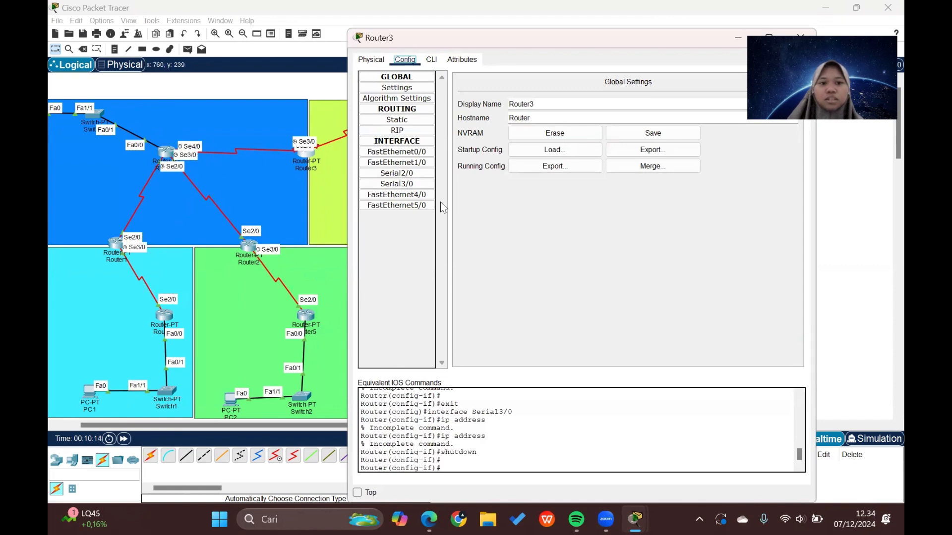
pyautogui.click(414, 173)
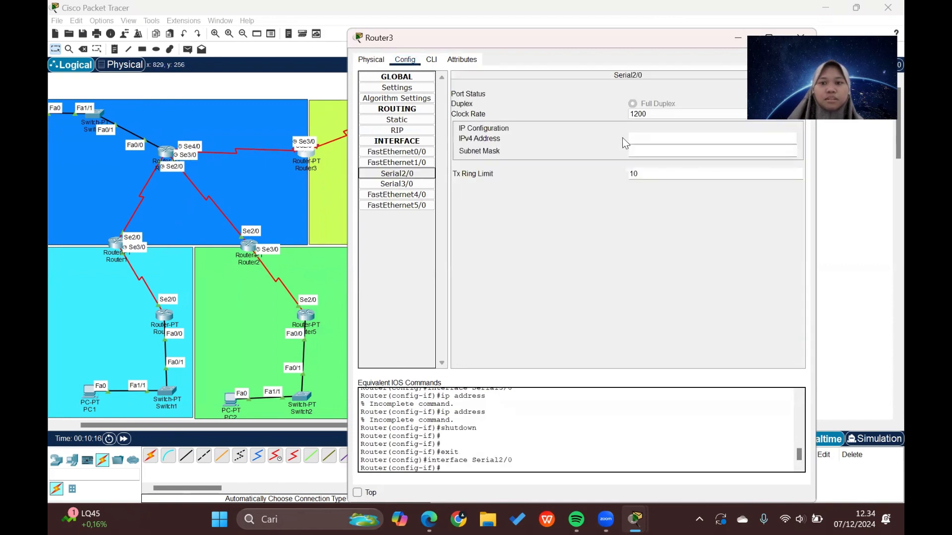
pyautogui.doubleClick(597, 31)
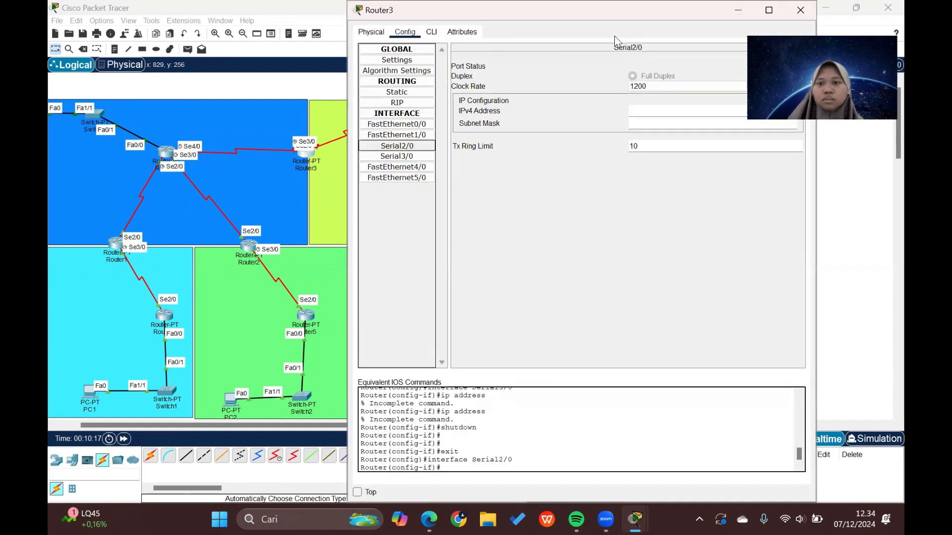
pyautogui.doubleClick(589, 20)
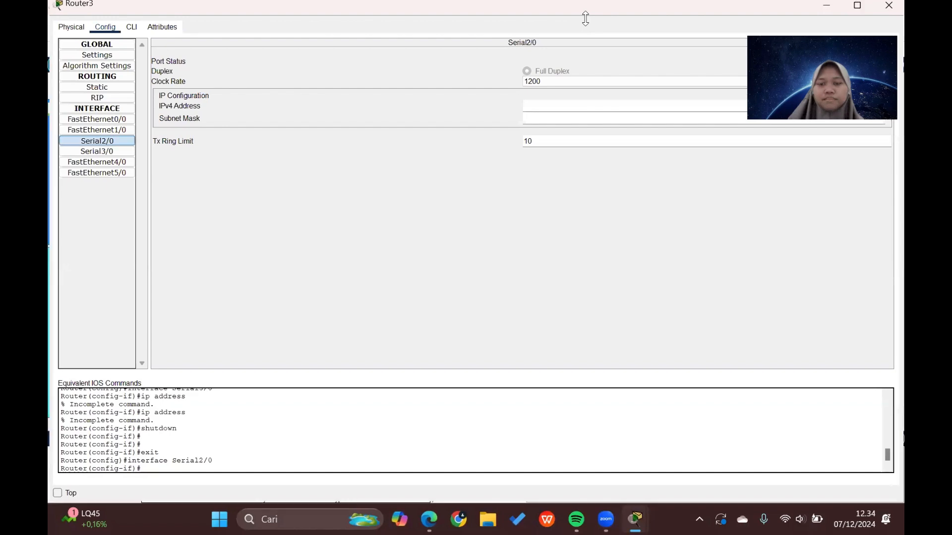
pyautogui.doubleClick(585, 18)
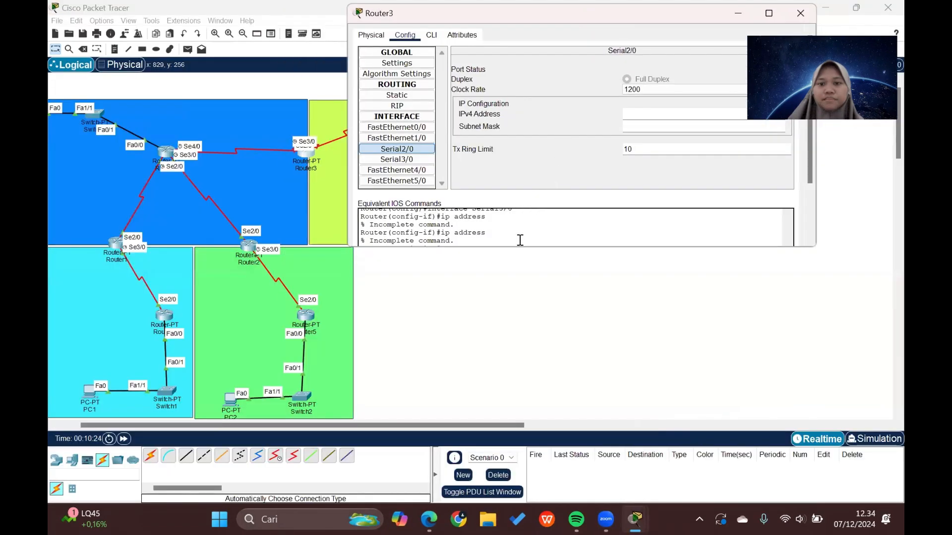
pyautogui.moveTo(518, 248); pyautogui.dragTo(528, 414)
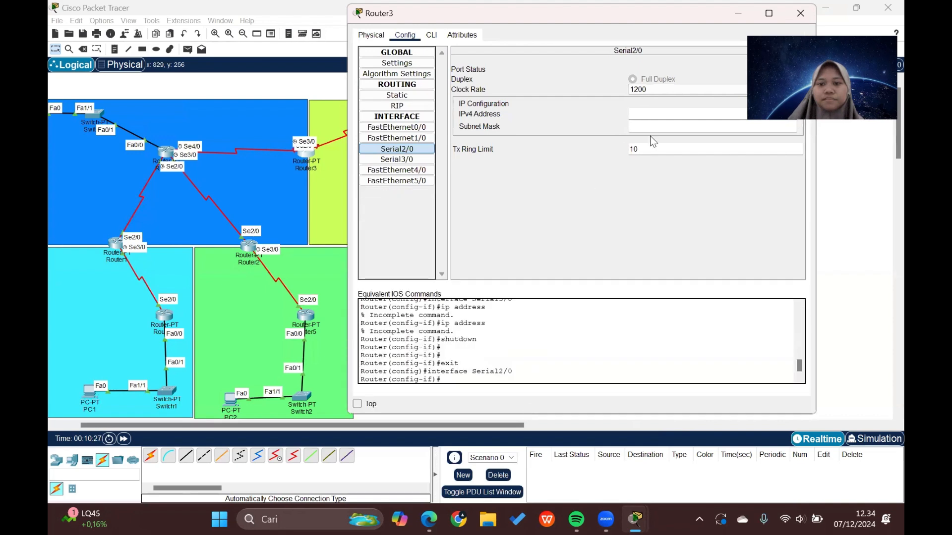
pyautogui.moveTo(663, 10); pyautogui.dragTo(543, 72)
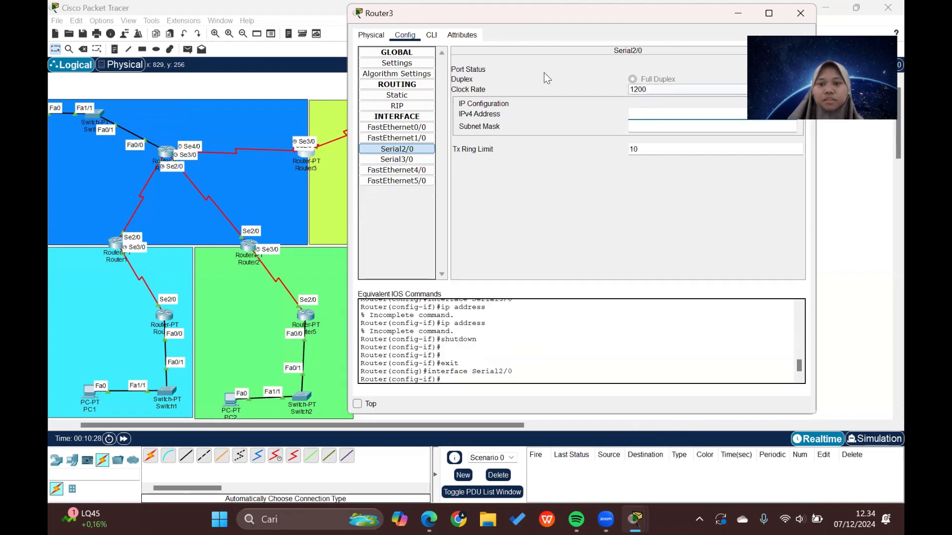
pyautogui.write('192.1')
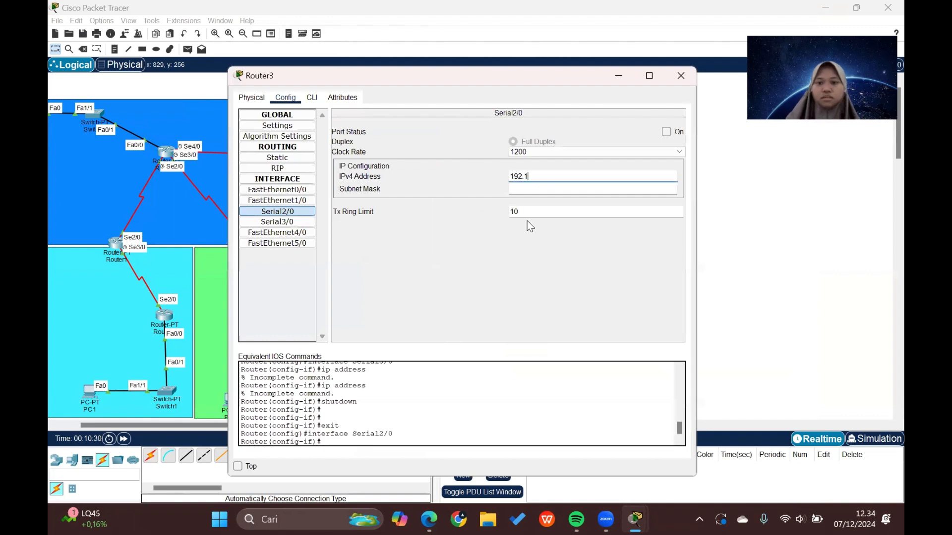
pyautogui.write('68.')
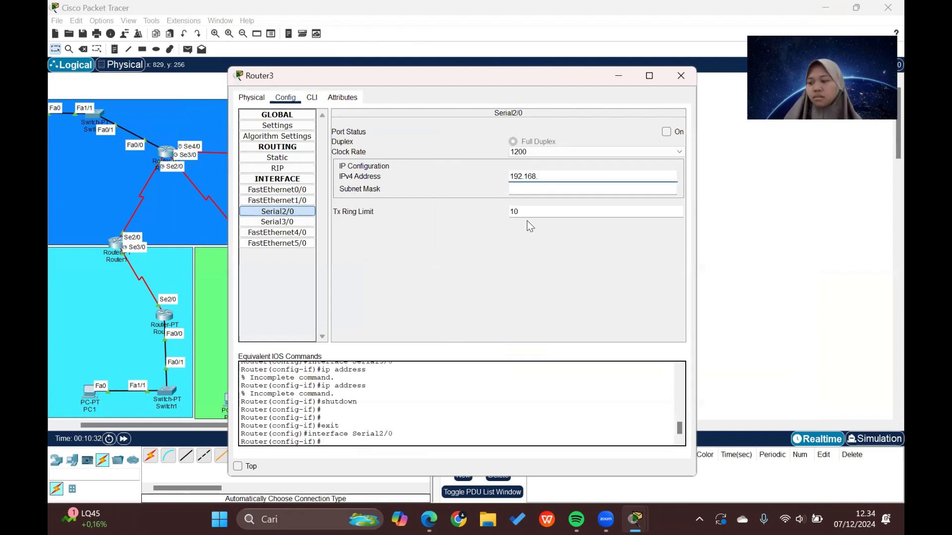
pyautogui.write('3.2')
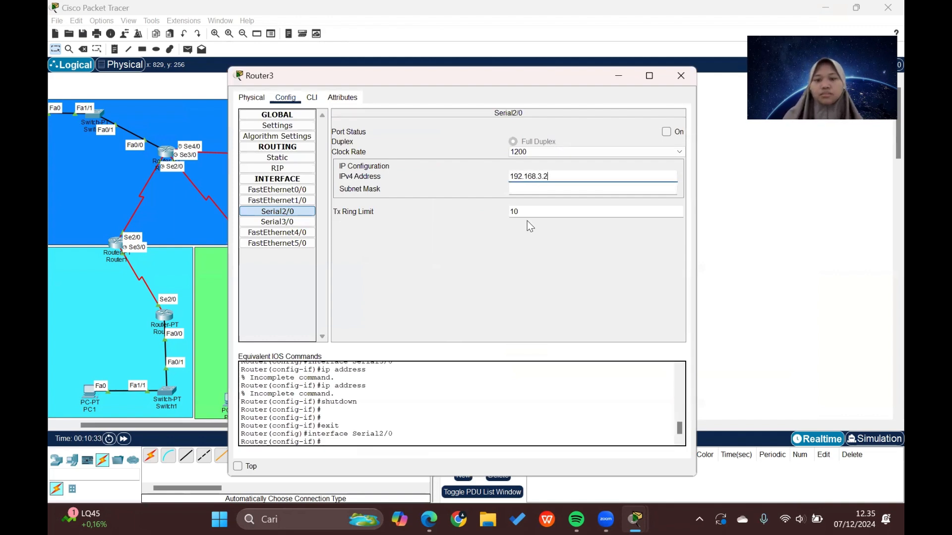
pyautogui.click(568, 188)
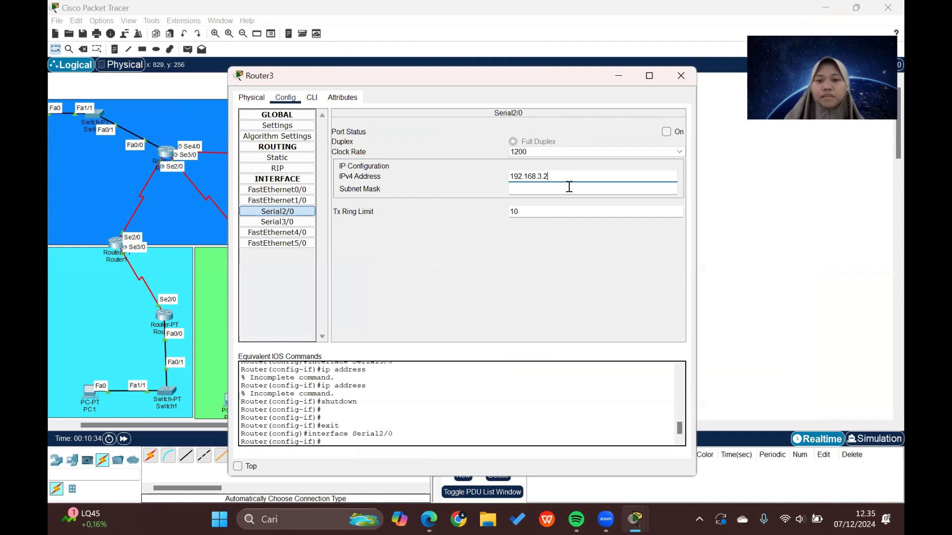
pyautogui.click(666, 132)
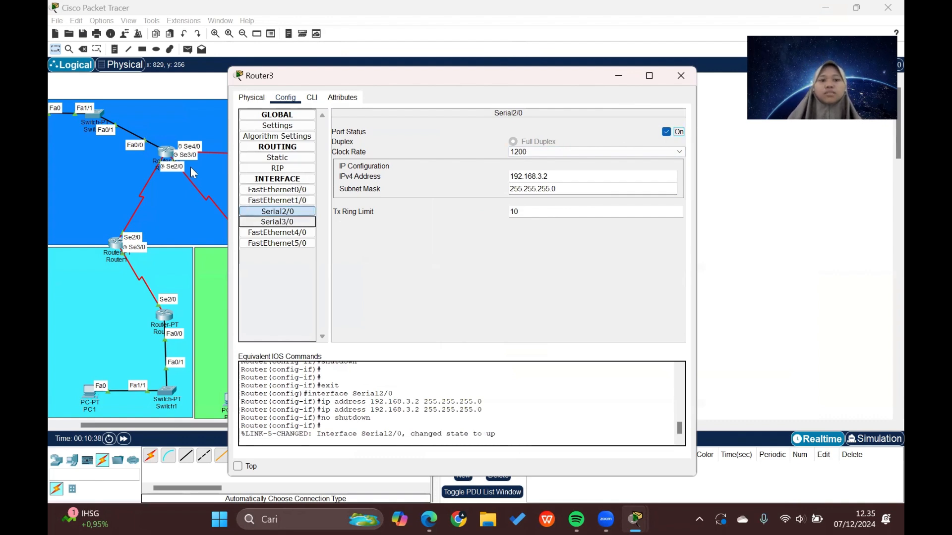
# Step: Configure Router3's Serial3/0 with IPv4 address 192.168.6.1 and mask 255.255.255.0, turn the port on, and close the router's settings
pyautogui.click(299, 222)
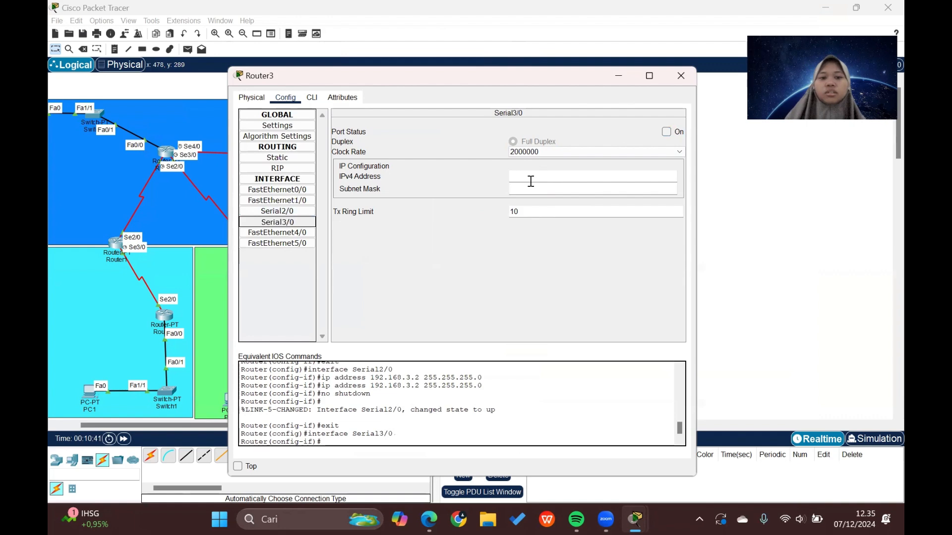
pyautogui.click(530, 181)
pyautogui.write('192.16')
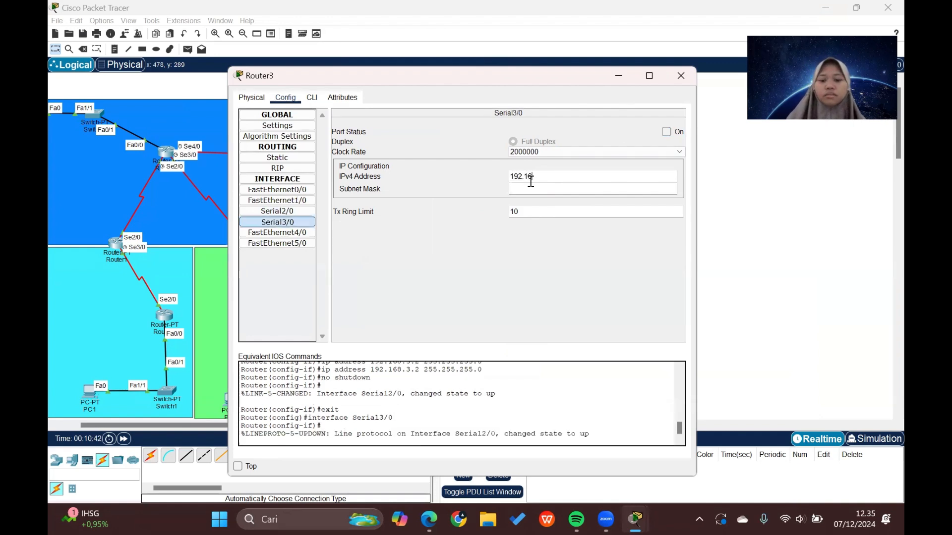
pyautogui.write('8.6.1')
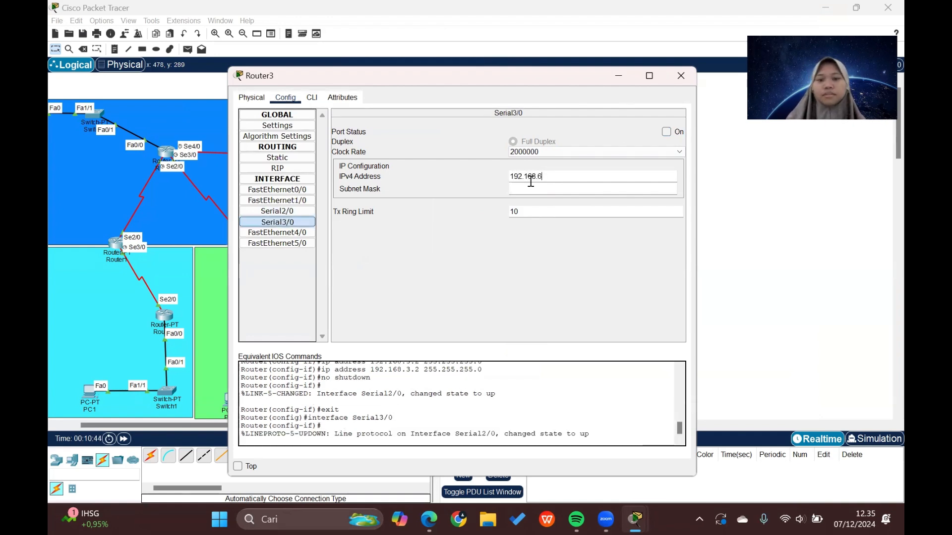
pyautogui.click(558, 188)
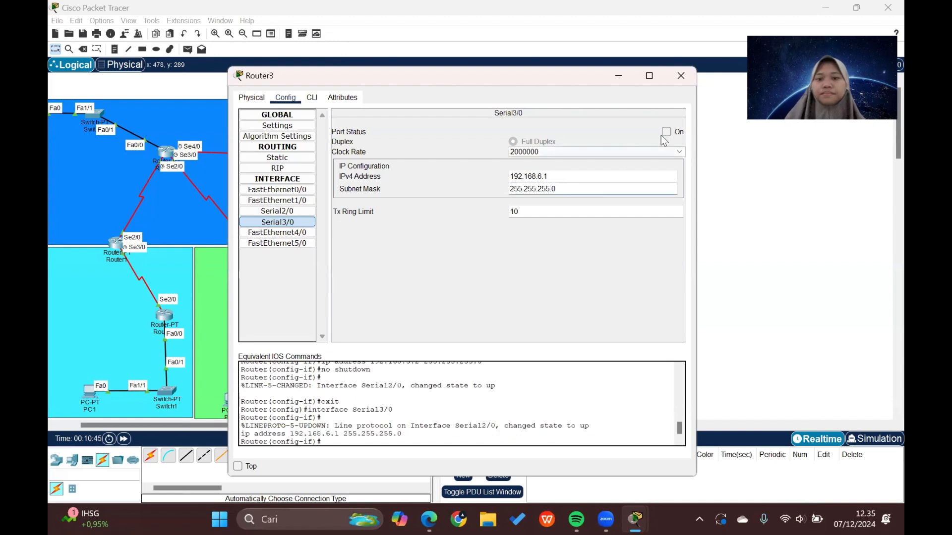
pyautogui.click(666, 132)
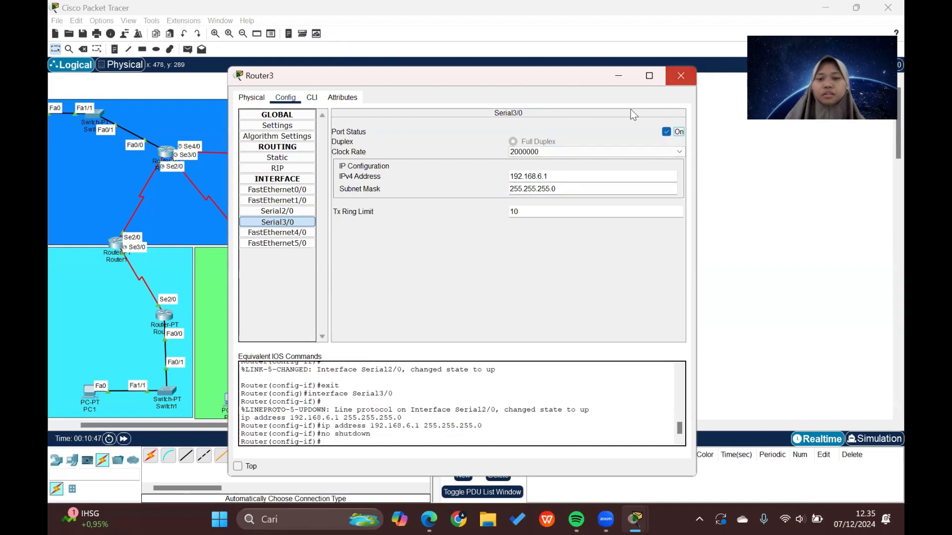
pyautogui.click(688, 75)
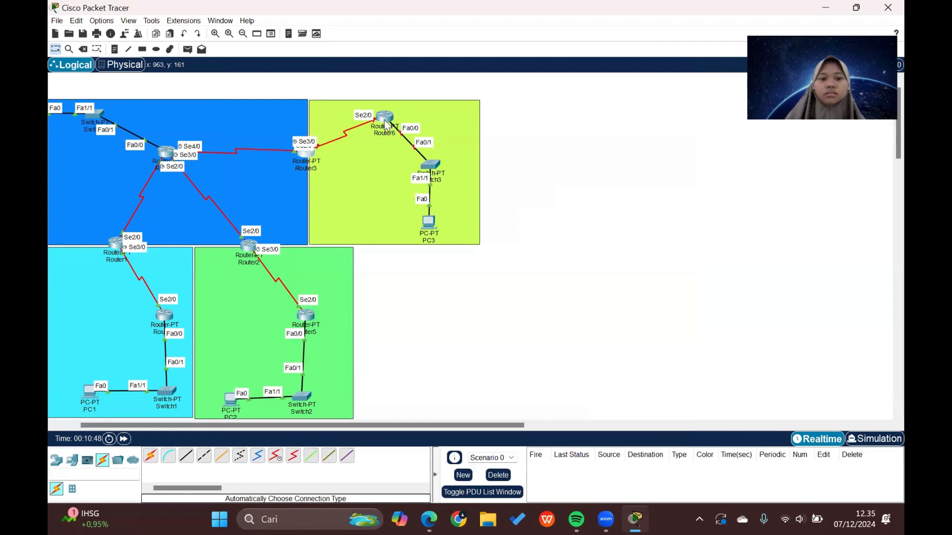
# Step: Configure Router6's FastEthernet0/0 with IPv4 address 192.168.40.1 and subnet mask 255.255.255.0, and turn the port on
pyautogui.click(384, 119)
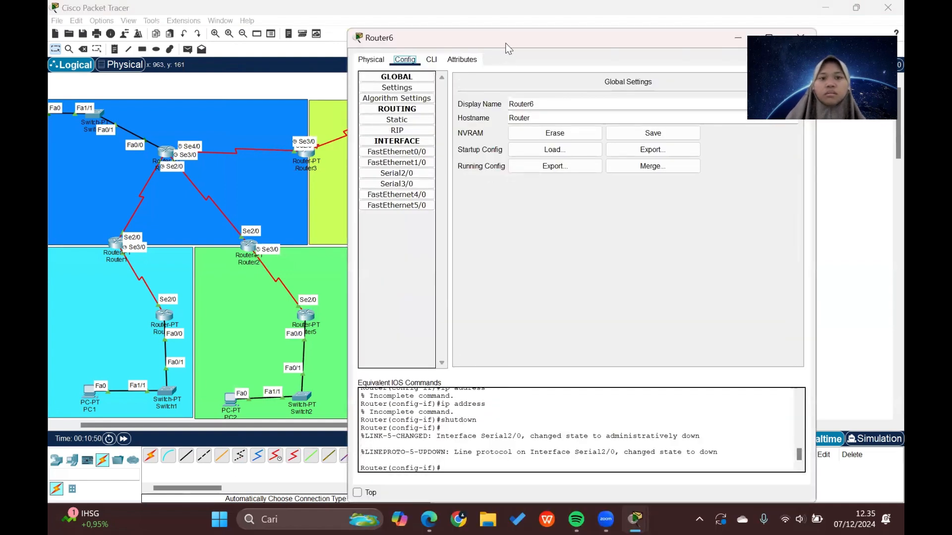
pyautogui.moveTo(506, 44); pyautogui.dragTo(370, 63)
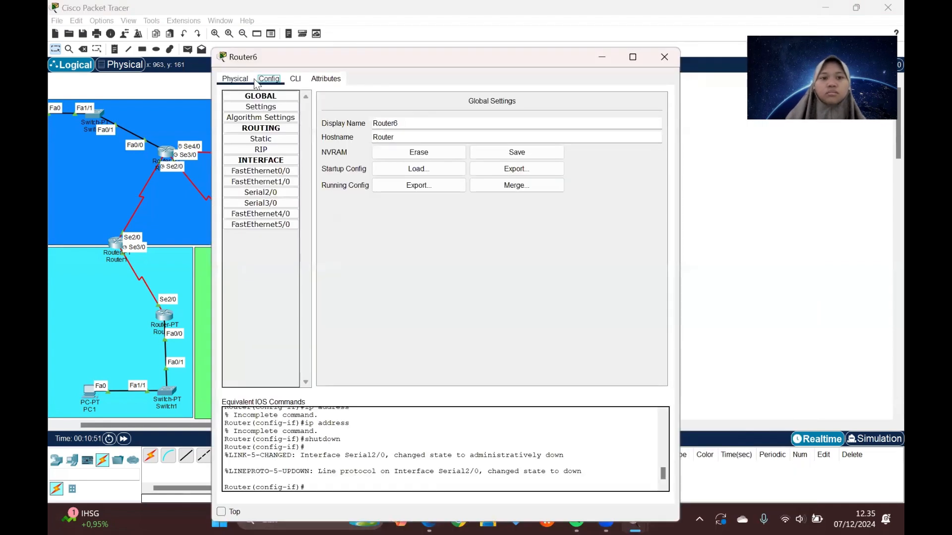
pyautogui.click(272, 172)
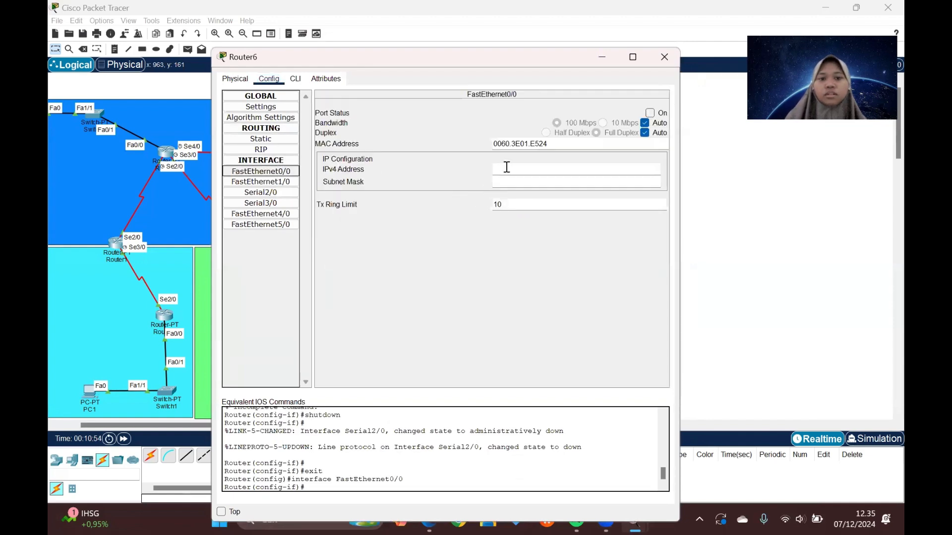
pyautogui.click(508, 167)
pyautogui.write('192.1')
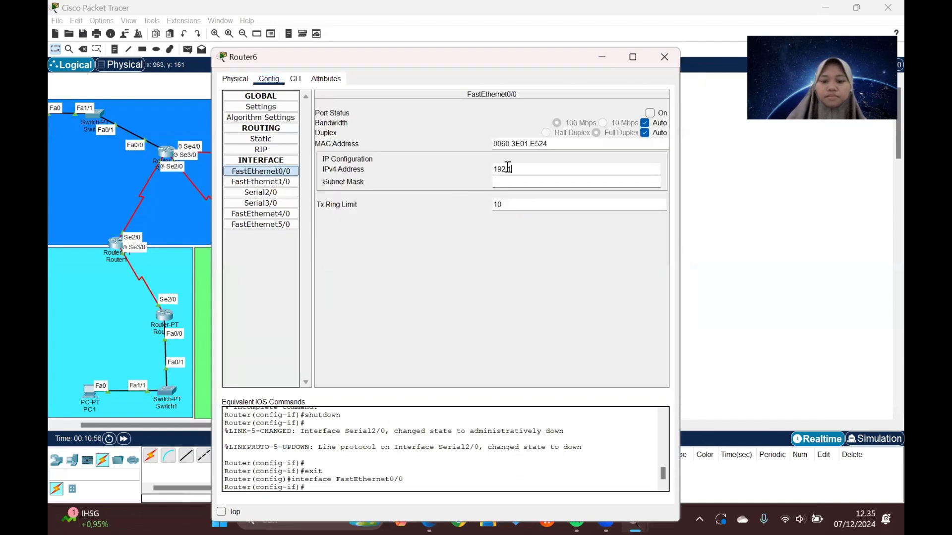
pyautogui.write('68.3')
pyautogui.press('BackSpace')
pyautogui.write('40.1')
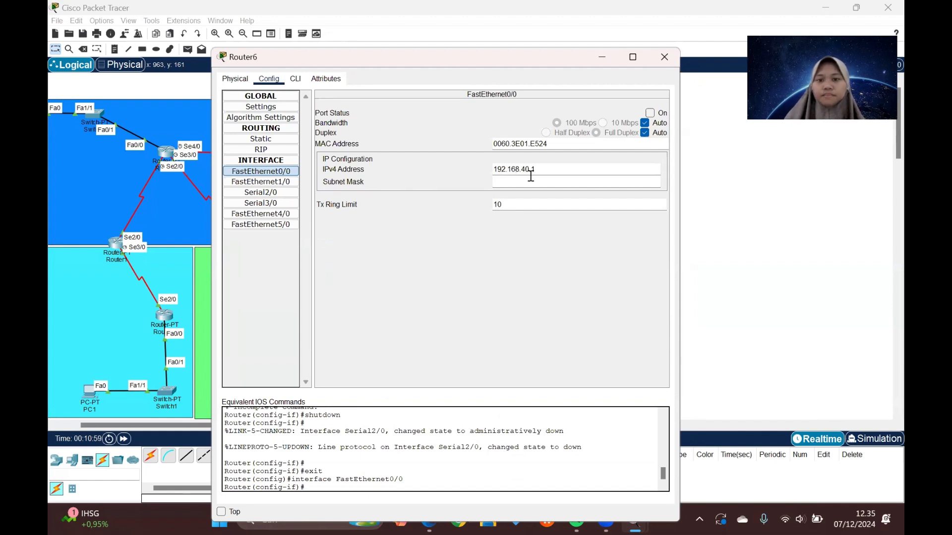
pyautogui.click(529, 182)
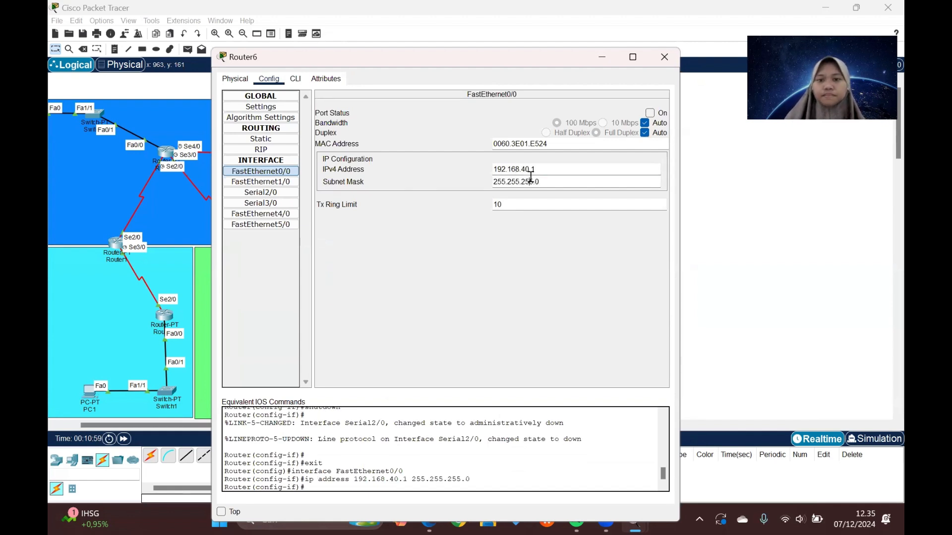
pyautogui.click(650, 113)
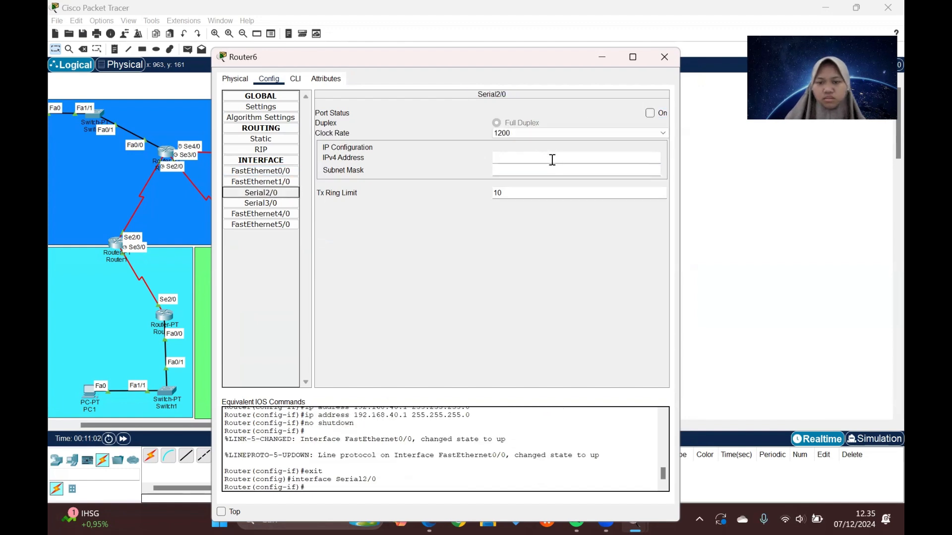
# Step: Configure Router6's Serial2/0 with IPv4 address 192.168.6.2 and mask 255.255.255.0, turn the port on, and close the router's settings
pyautogui.click(552, 158)
pyautogui.write('192.1')
pyautogui.press('BackSpace')
pyautogui.press('BackSpace')
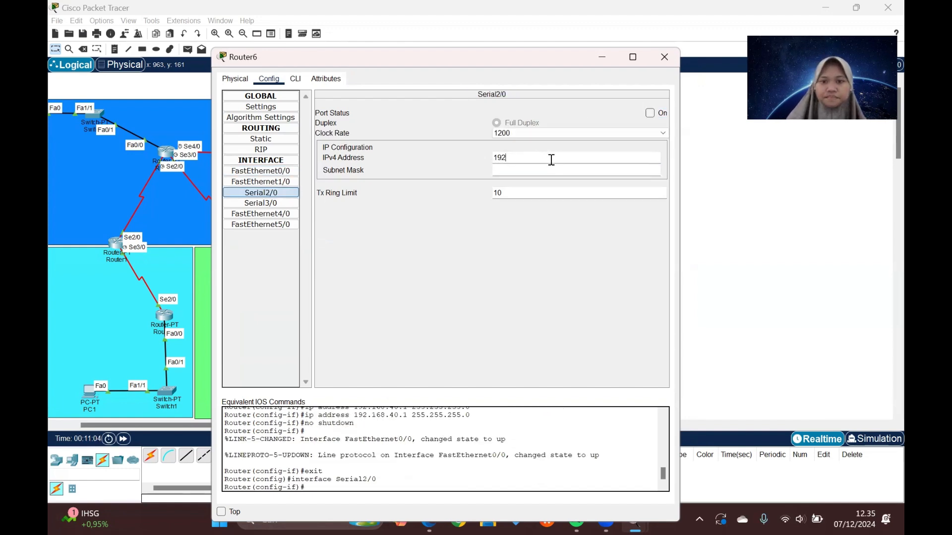
pyautogui.write('.168')
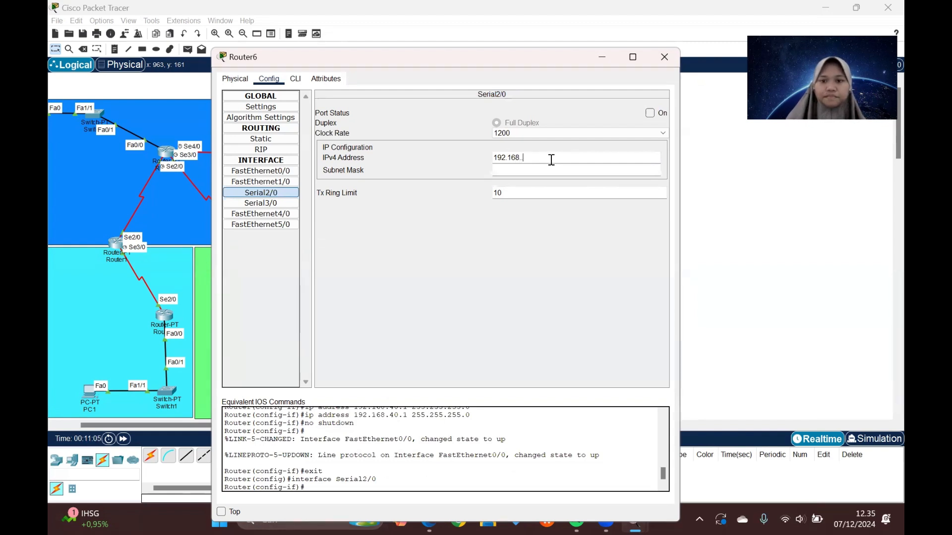
pyautogui.write('.6,2')
pyautogui.press('BackSpace')
pyautogui.press('BackSpace')
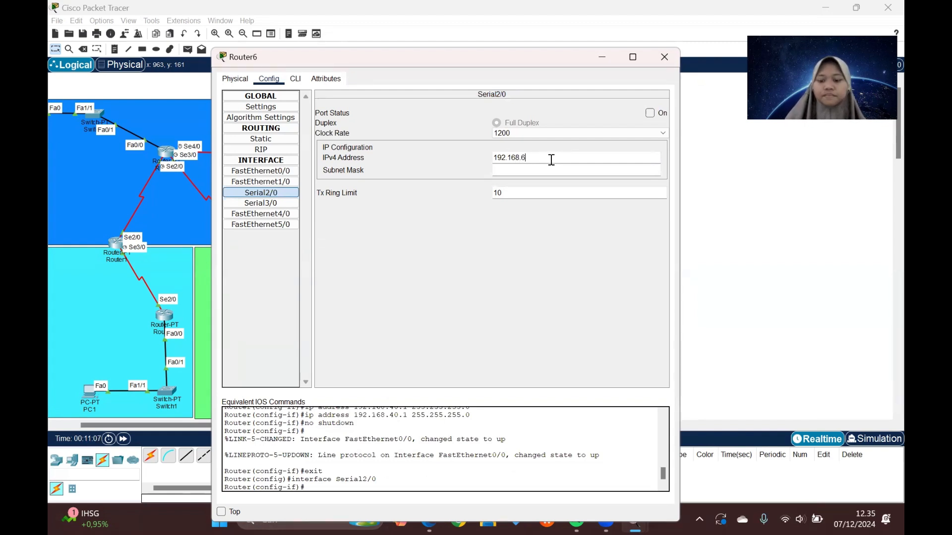
pyautogui.write('.2')
pyautogui.click(539, 169)
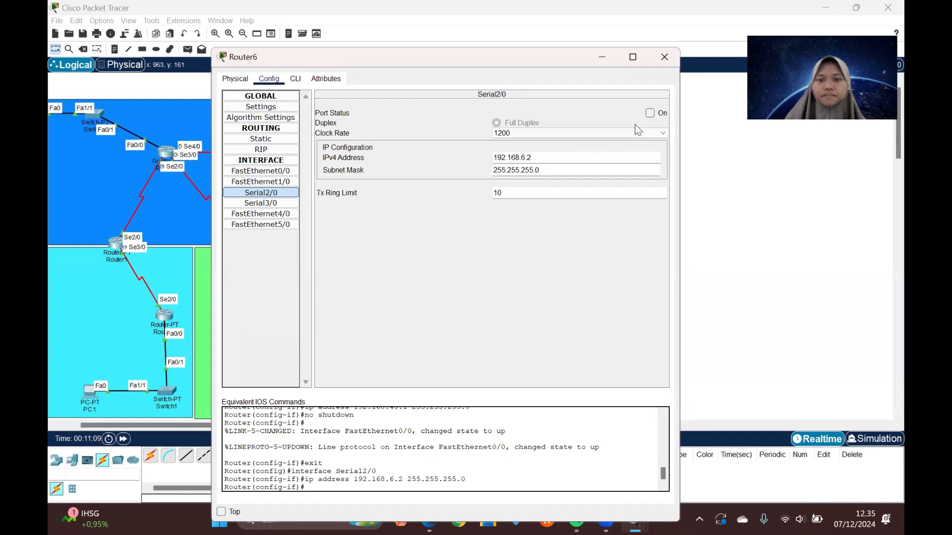
pyautogui.click(650, 114)
pyautogui.click(664, 57)
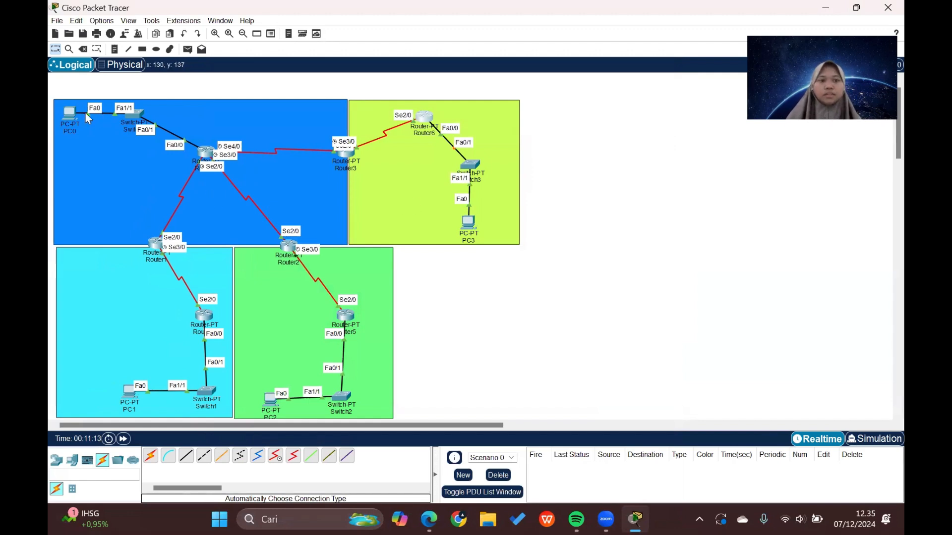
# Step: Assign PC0 the static IPv4 address 192.168.10.2 with subnet mask 255.255.255.0 in its IP configuration
pyautogui.click(66, 115)
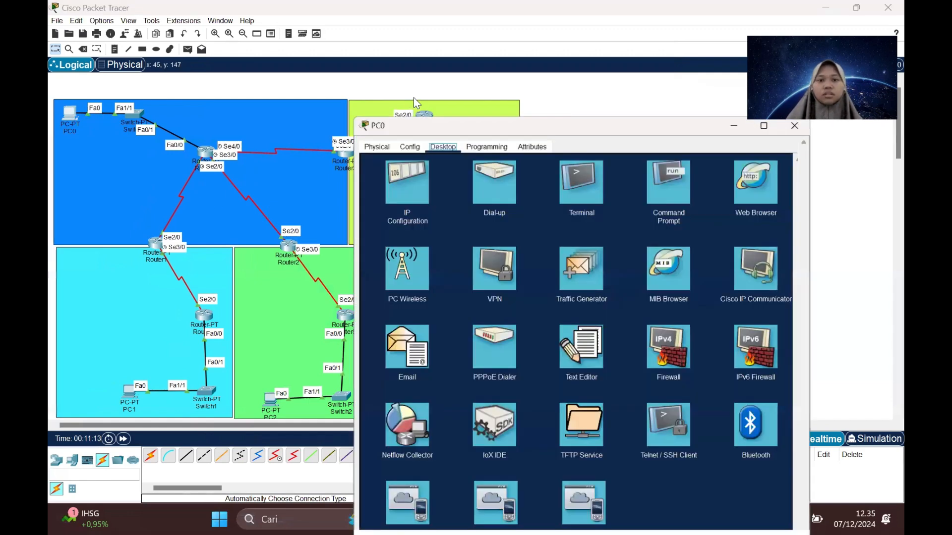
pyautogui.click(403, 105)
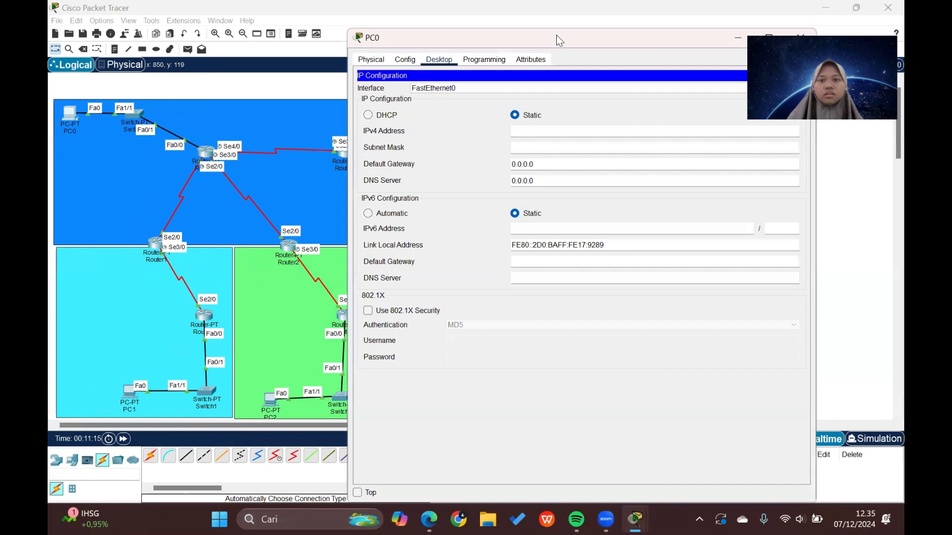
pyautogui.moveTo(556, 36); pyautogui.dragTo(422, 44)
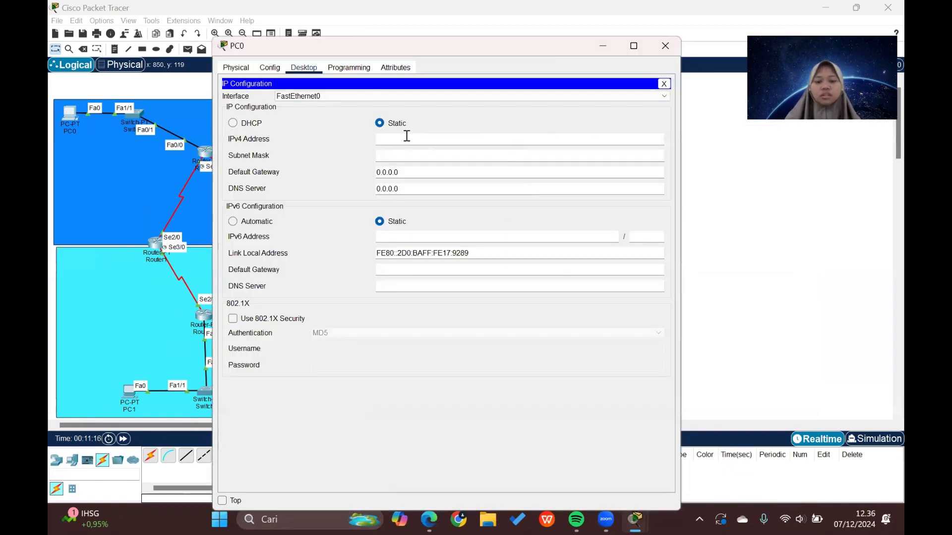
pyautogui.click(407, 139)
pyautogui.write('192.16')
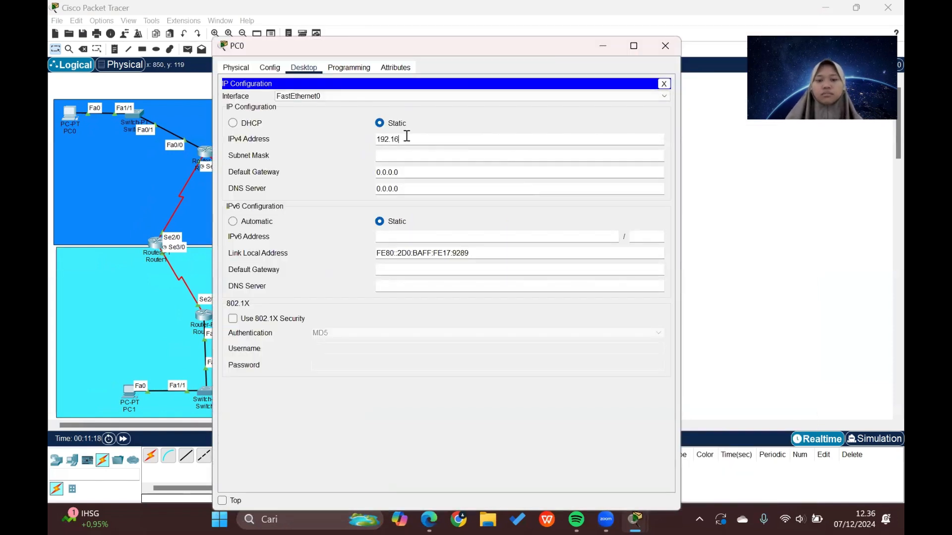
pyautogui.write('8.10.1')
pyautogui.click(426, 154)
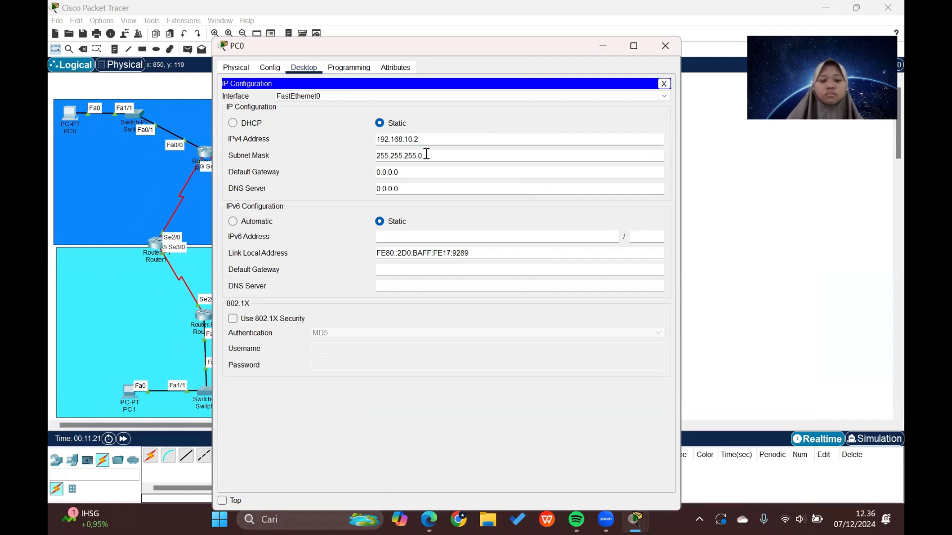
# Step: Set PC0's IPv4 default gateway to 192.168.10.1 and close the PC's settings
pyautogui.moveTo(419, 140); pyautogui.dragTo(369, 140)
pyautogui.hotkey('ctrl', 'c')
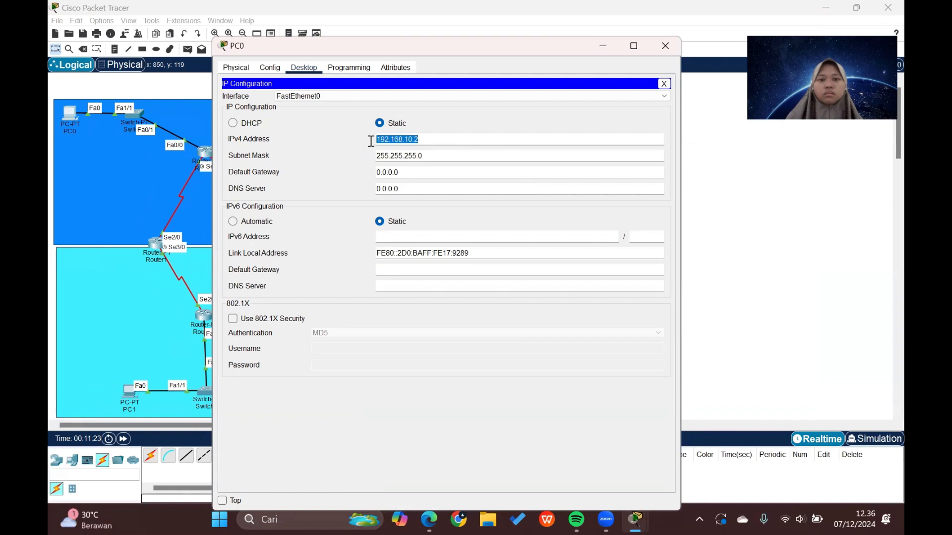
pyautogui.click(390, 172)
pyautogui.doubleClick(390, 172)
pyautogui.hotkey('ctrl', 'v')
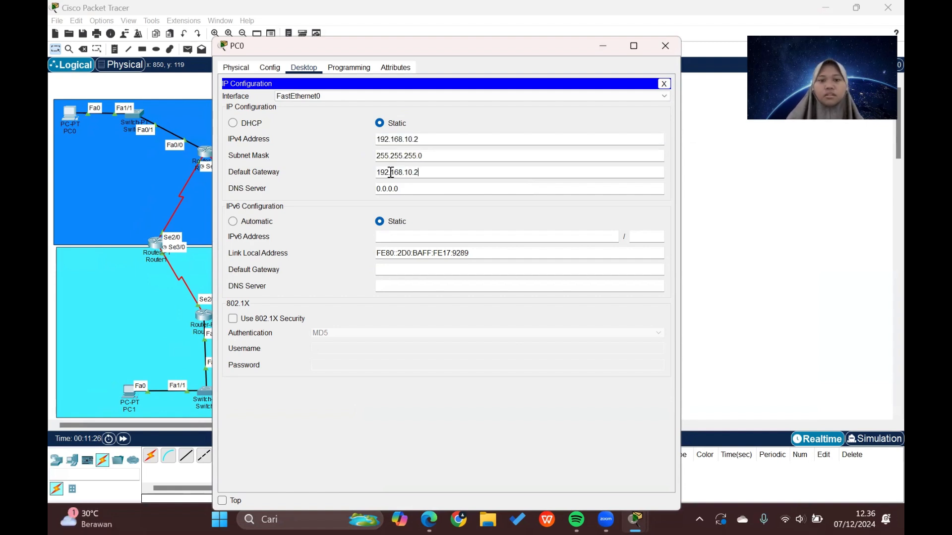
pyautogui.press('BackSpace')
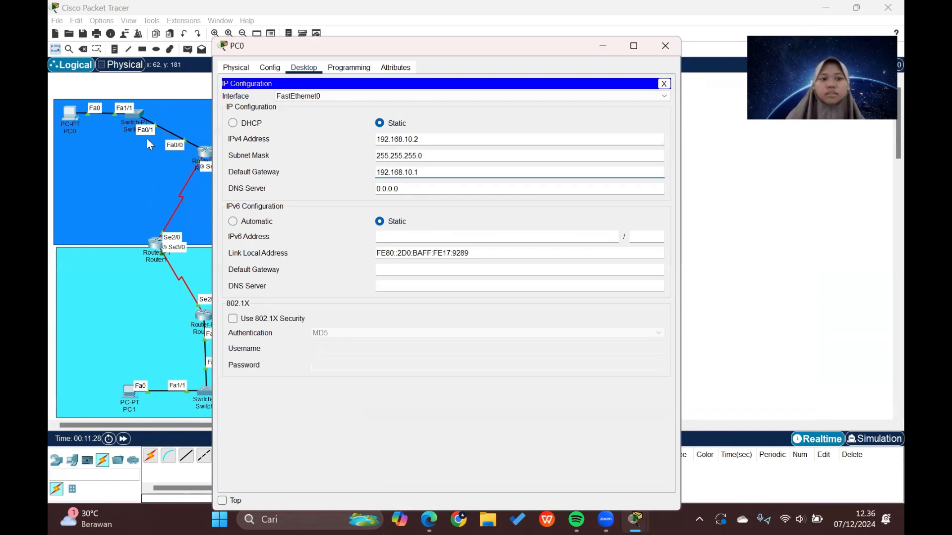
pyautogui.hscroll(2, 163, 159)
pyautogui.hscroll(-1, 163, 160)
pyautogui.hscroll(-1, 164, 160)
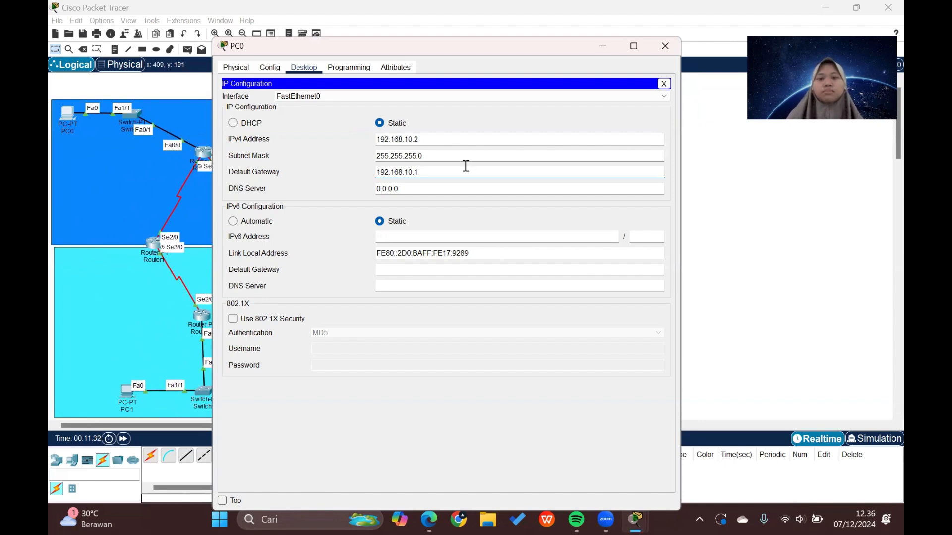
pyautogui.click(664, 45)
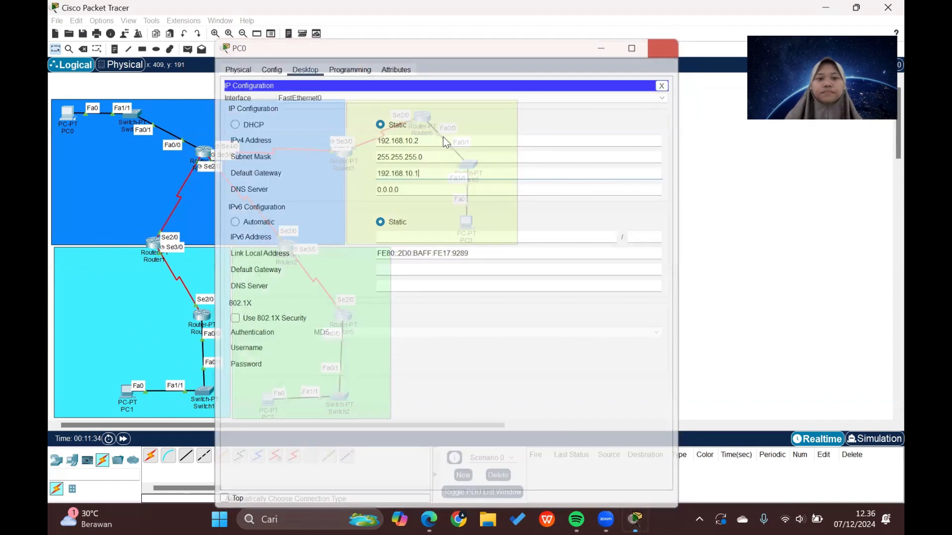
# Step: Assign PC1 the static IPv4 address 192.168.20.2 with subnet mask 255.255.255.0 in its IP configuration
pyautogui.scroll(-2, 358, 205)
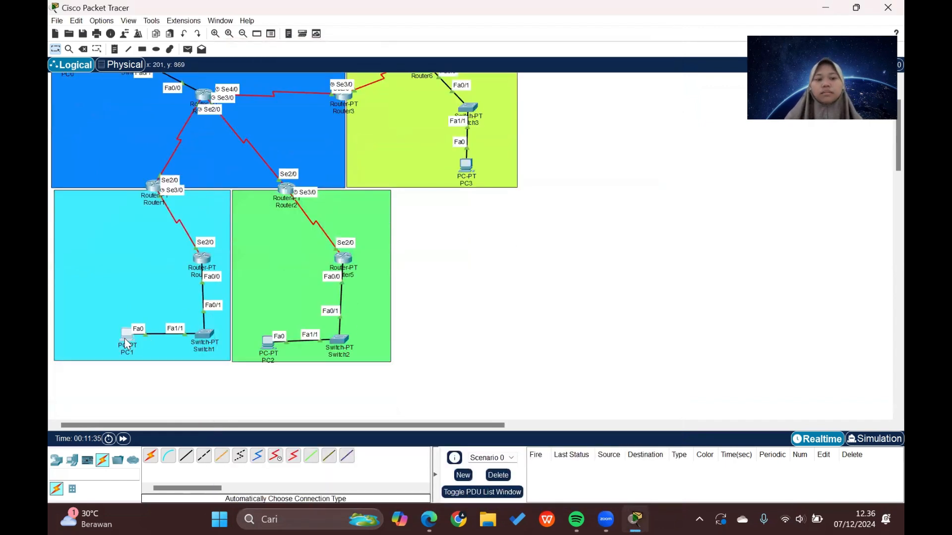
pyautogui.click(126, 343)
pyautogui.click(431, 62)
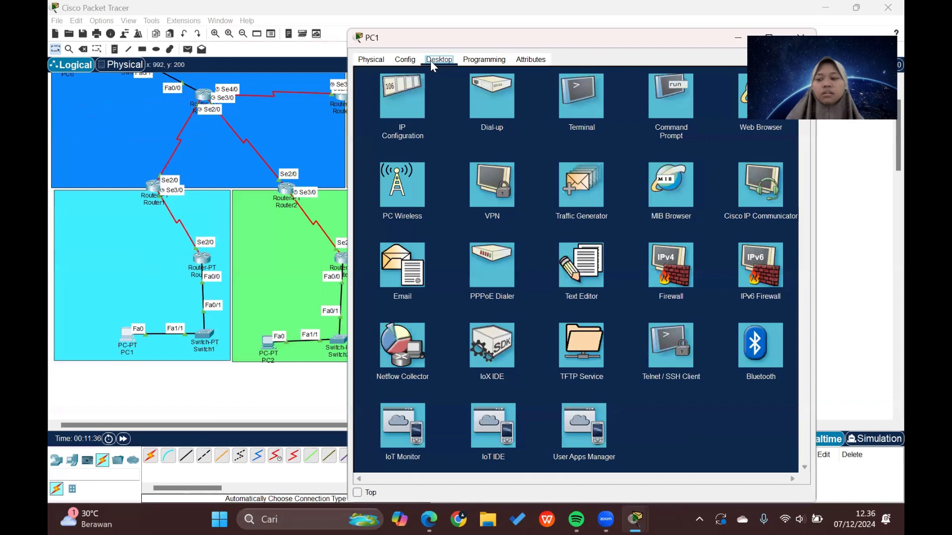
pyautogui.click(415, 82)
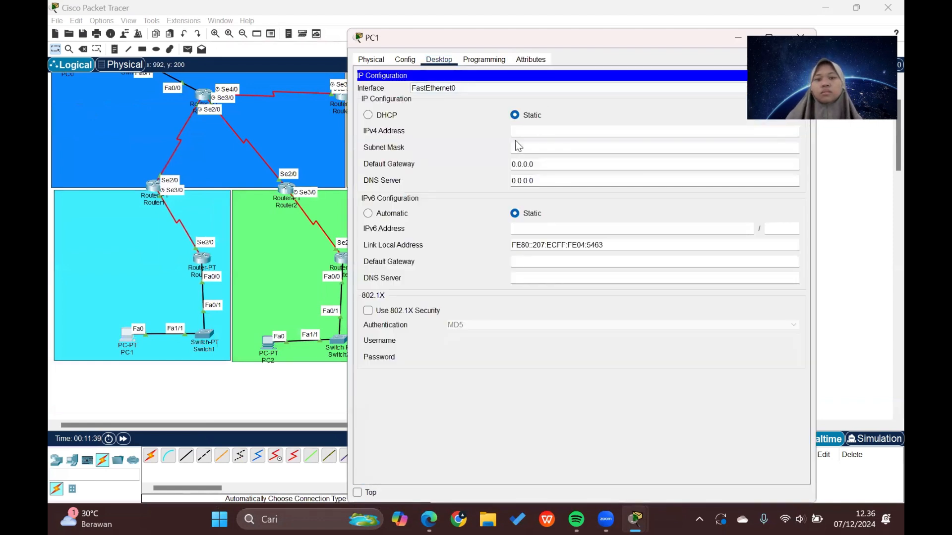
pyautogui.click(540, 134)
pyautogui.write('192.168.20.2')
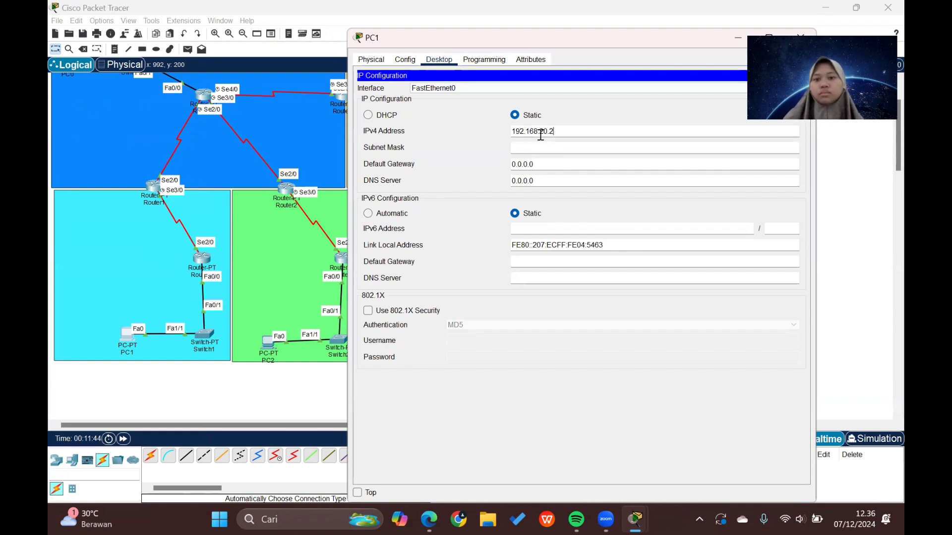
pyautogui.click(544, 148)
pyautogui.click(539, 160)
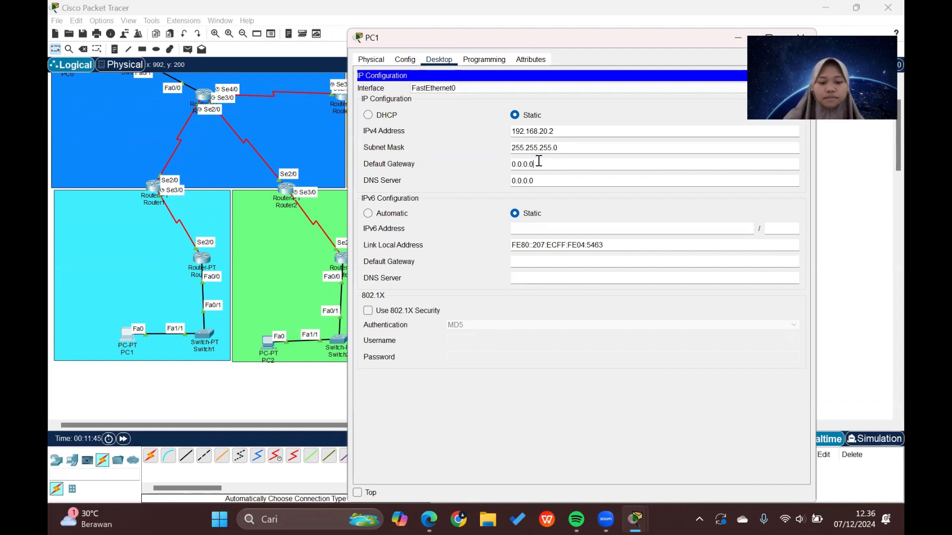
# Step: Set PC1's IPv4 default gateway to 192.168.20.1 and close the PC's settings
pyautogui.tripleClick(538, 160)
pyautogui.click(555, 131)
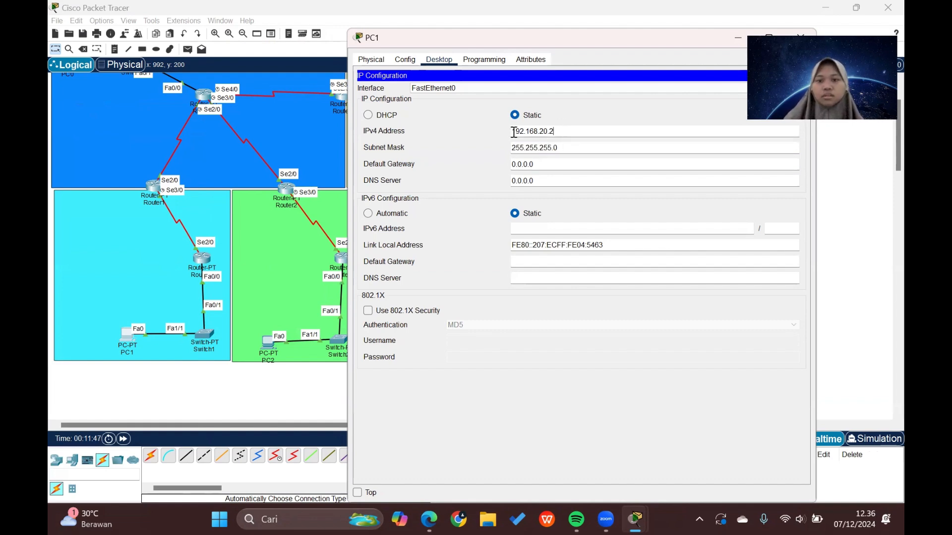
pyautogui.tripleClick(513, 132)
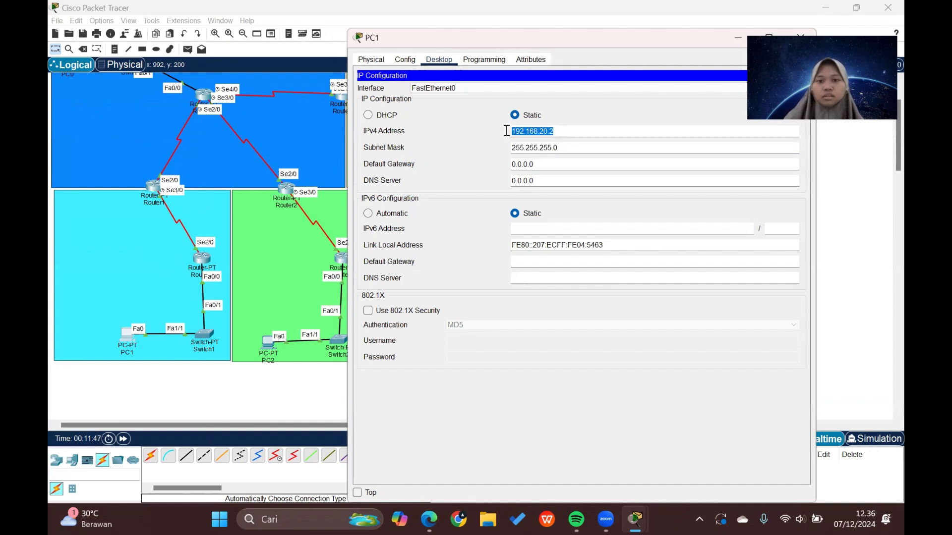
pyautogui.hotkey('ctrl', 'c')
pyautogui.tripleClick(536, 163)
pyautogui.hotkey('ctrl', 'v')
pyautogui.press('BackSpace')
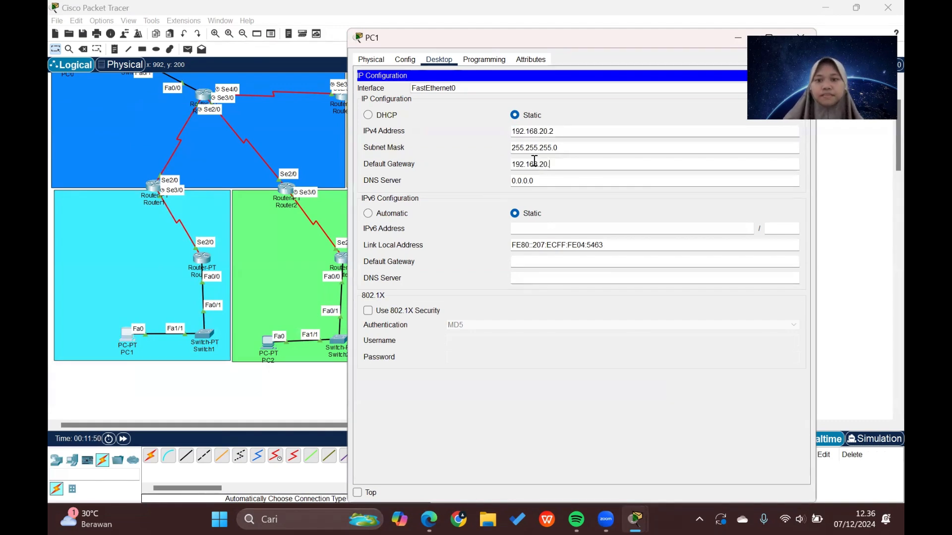
pyautogui.write('1')
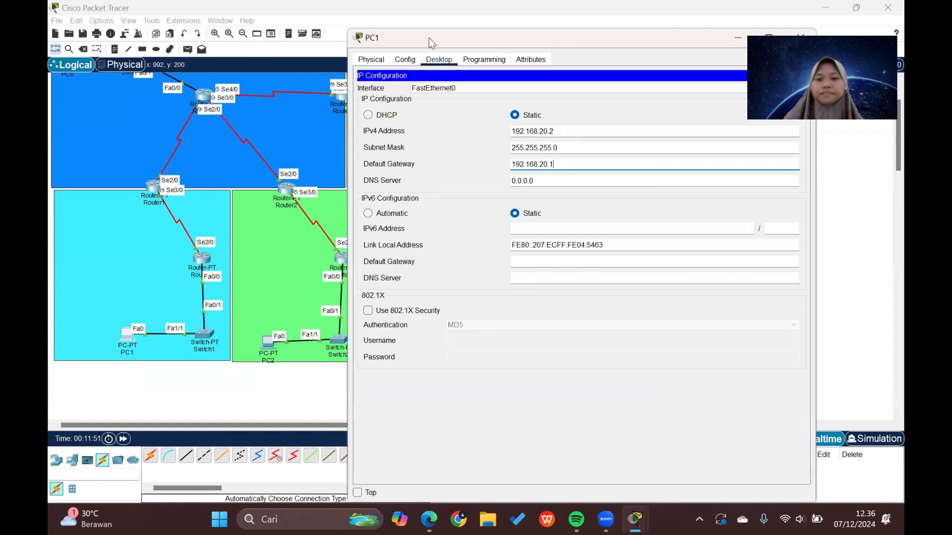
pyautogui.moveTo(430, 37); pyautogui.dragTo(295, 39)
pyautogui.click(663, 42)
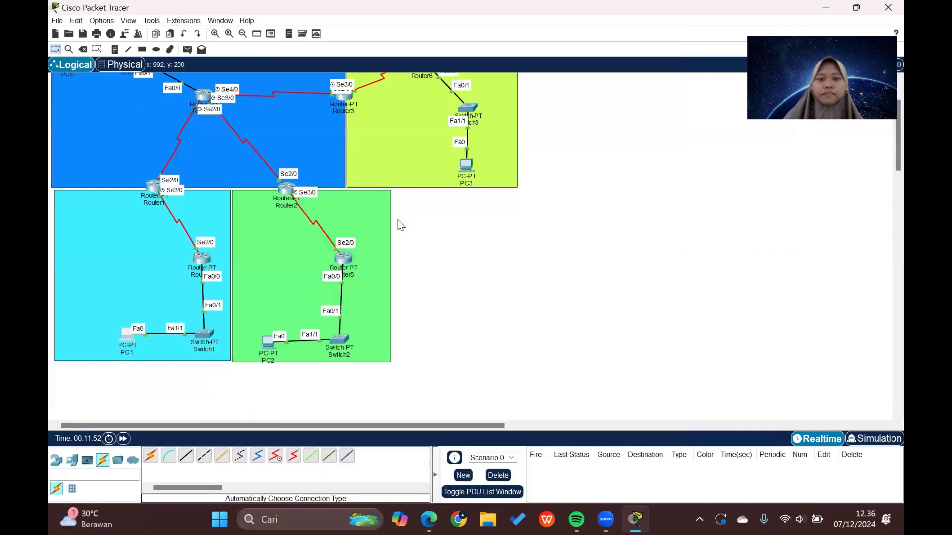
# Step: Assign PC2 the static IPv4 address 192.168.30.2 with subnet mask 255.255.255.0 in its IP configuration
pyautogui.click(270, 343)
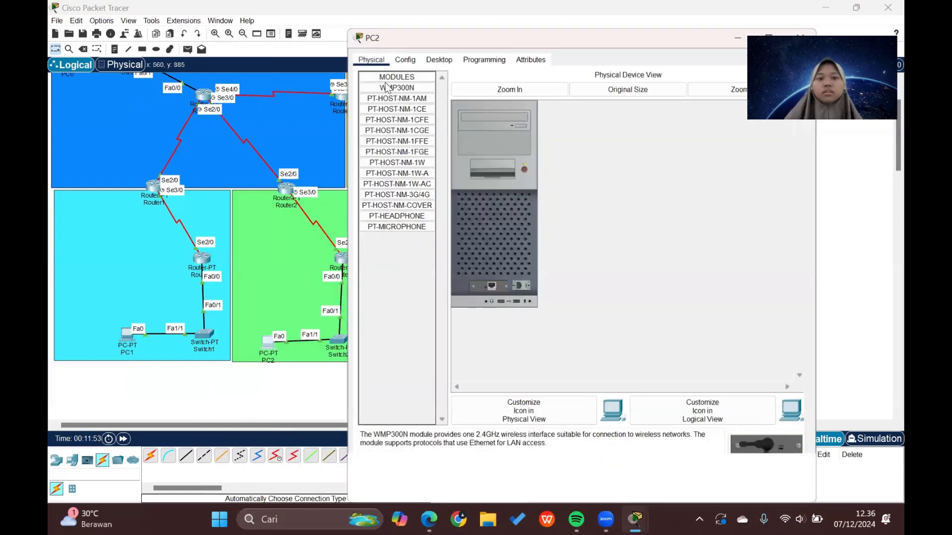
pyautogui.click(439, 60)
pyautogui.moveTo(520, 38); pyautogui.dragTo(377, 36)
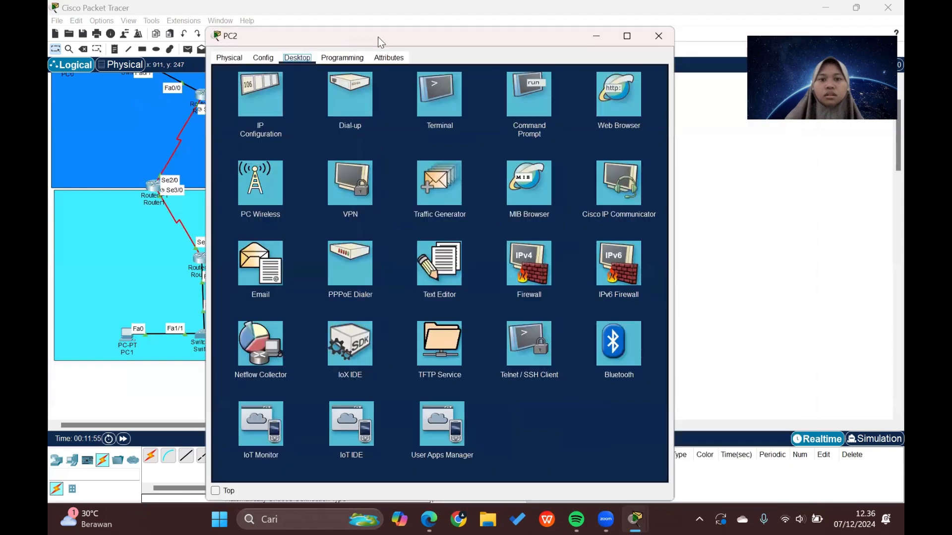
pyautogui.click(259, 89)
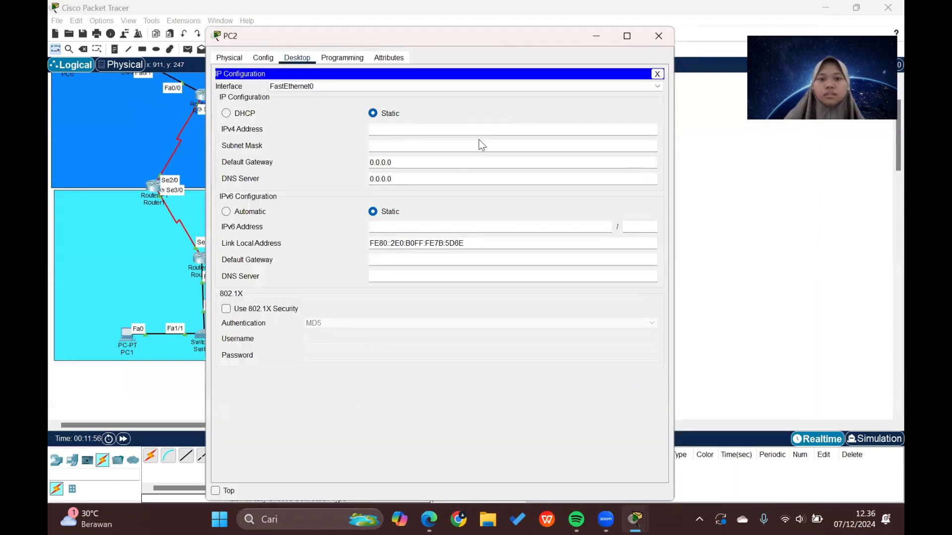
pyautogui.write('192.1')
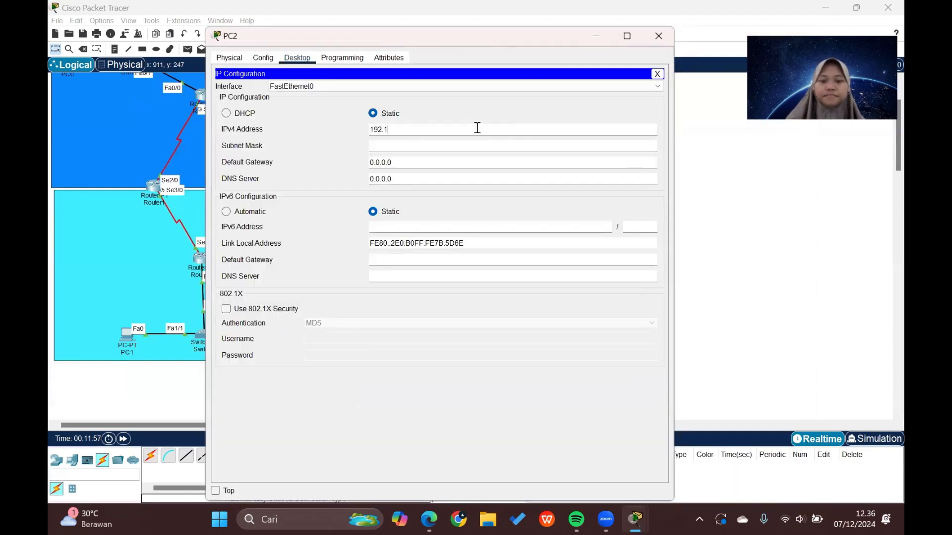
pyautogui.write('68.30.2')
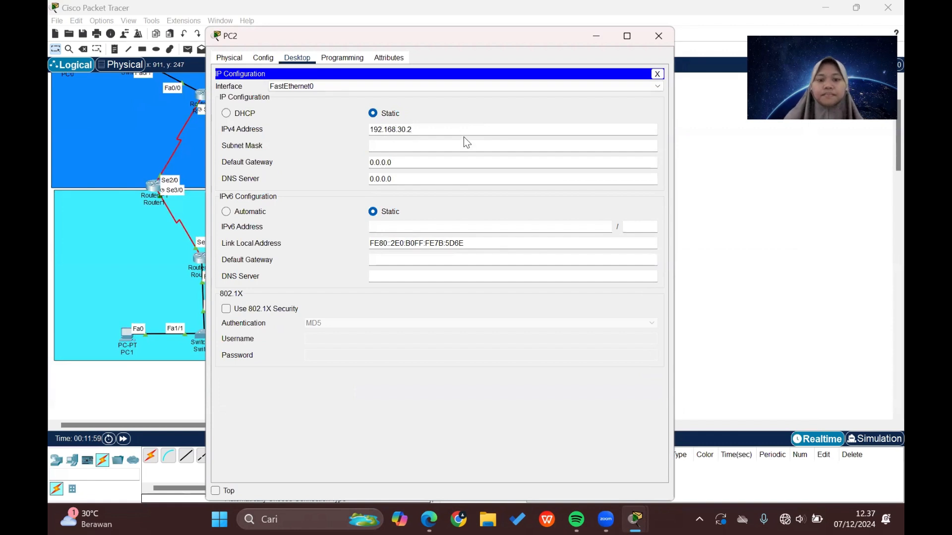
pyautogui.hotkey('ctrl', 'a')
pyautogui.click(440, 145)
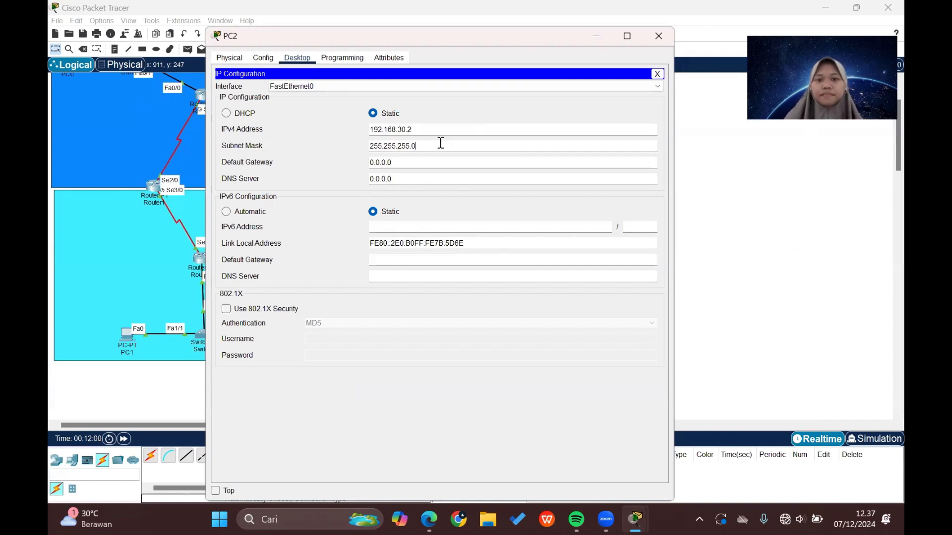
# Step: Set PC2's IPv4 default gateway to 192.168.30.1 and close the PC's settings
pyautogui.doubleClick(381, 162)
pyautogui.write('192.168.30.1')
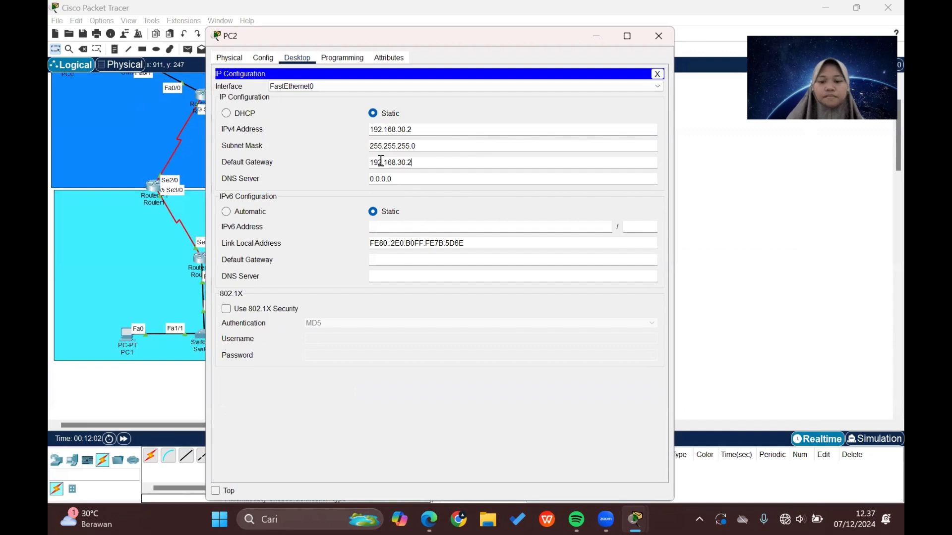
pyautogui.click(652, 39)
# Step: Examine PC3's IPv4 address, subnet mask and default gateway in its IP configuration, and close the PC's settings
pyautogui.scroll(2, 504, 173)
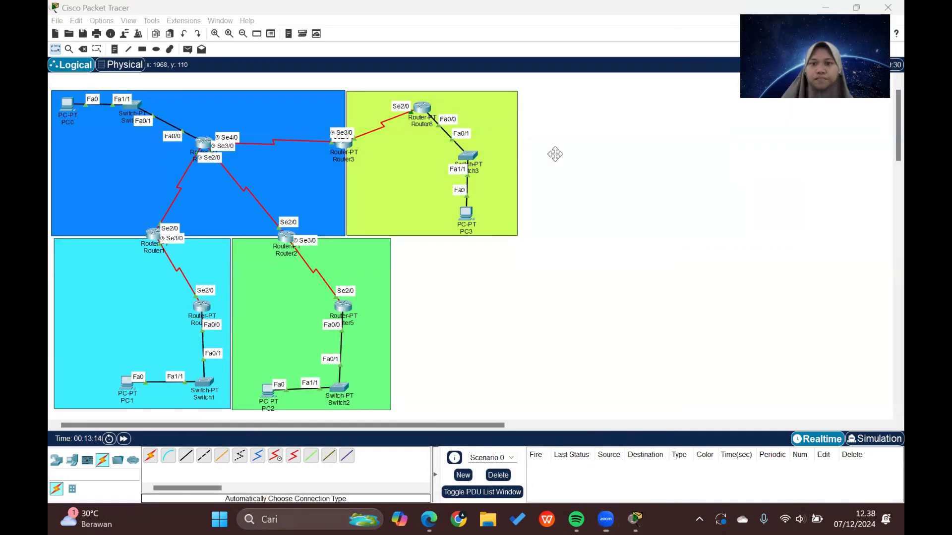
pyautogui.click(468, 214)
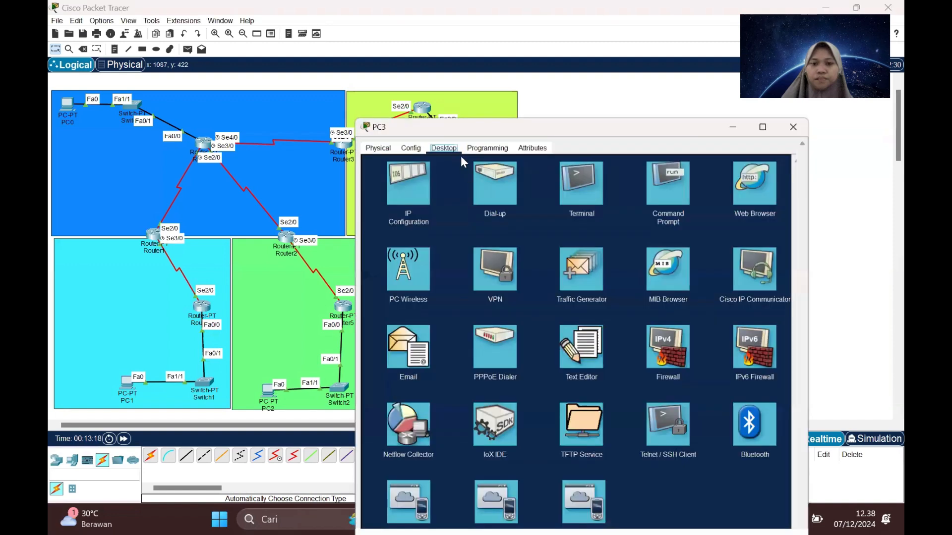
pyautogui.click(421, 95)
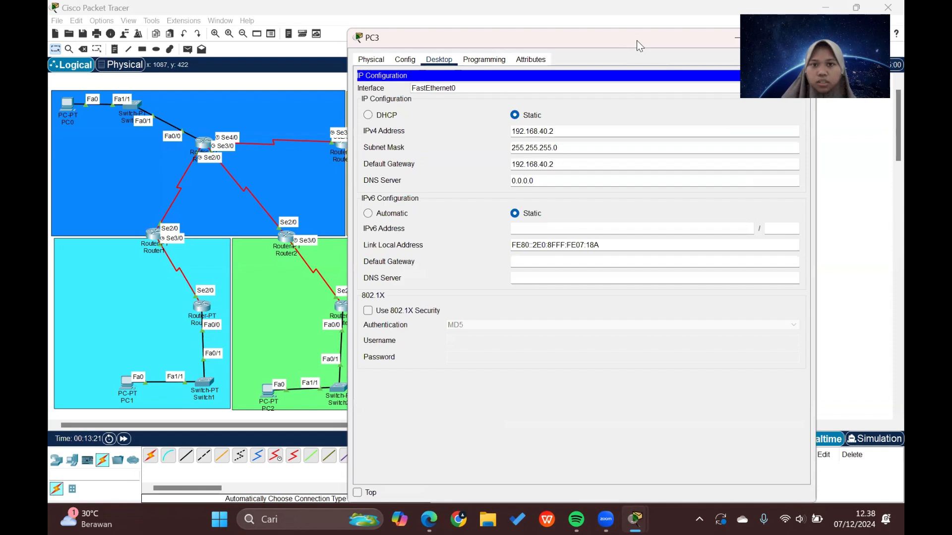
pyautogui.moveTo(637, 40); pyautogui.dragTo(434, 50)
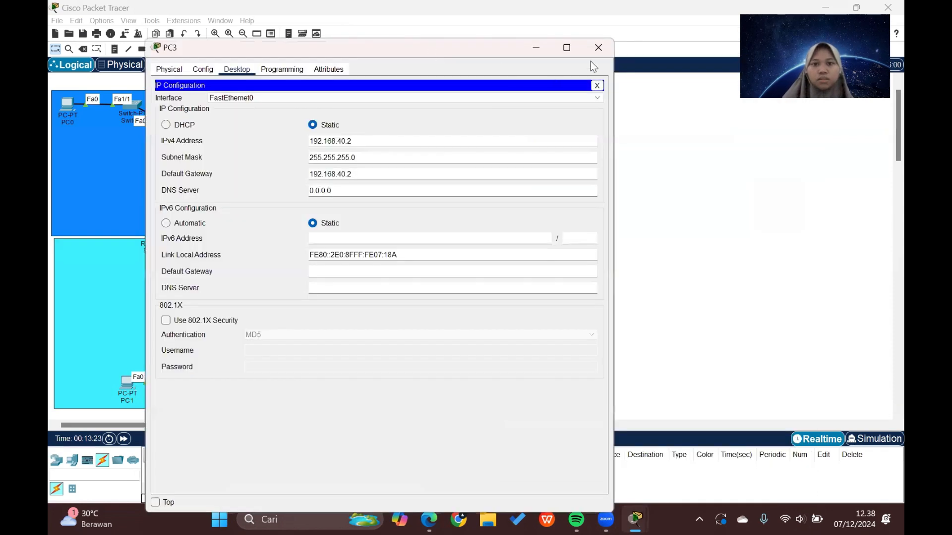
pyautogui.click(591, 52)
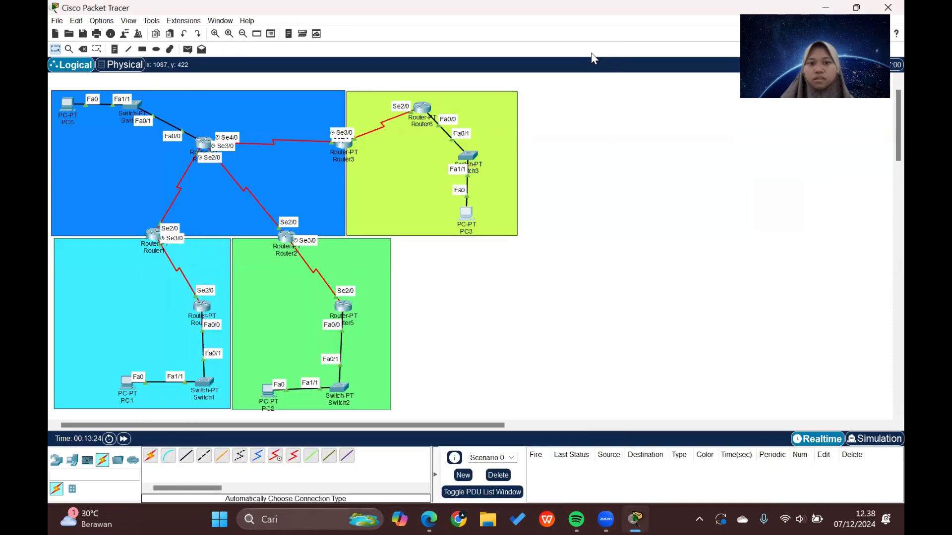
# Step: Open Router0's command line interface and run ex to leave interface configuration mode for global configuration mode
pyautogui.scroll(-3, 380, 150)
pyautogui.scroll(4, 380, 150)
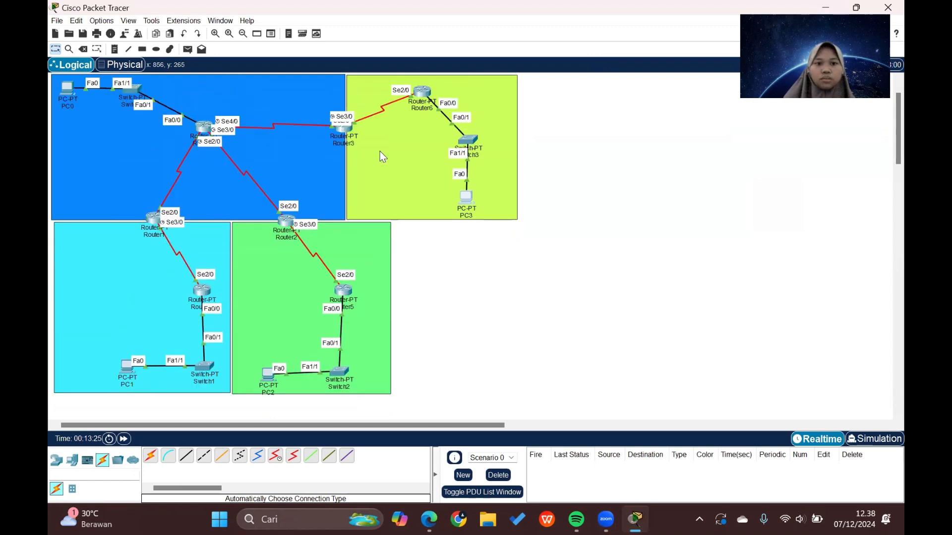
pyautogui.scroll(-1, 314, 176)
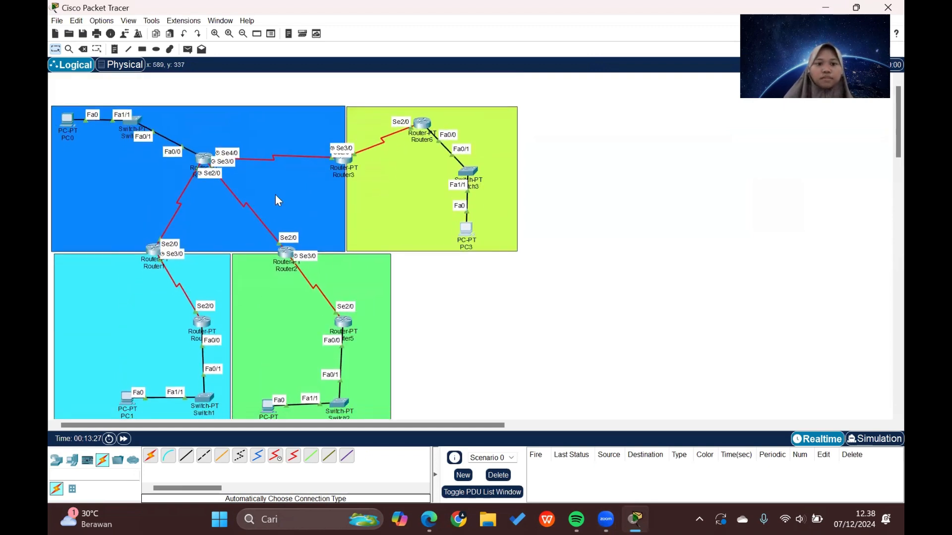
pyautogui.scroll(-1, 276, 196)
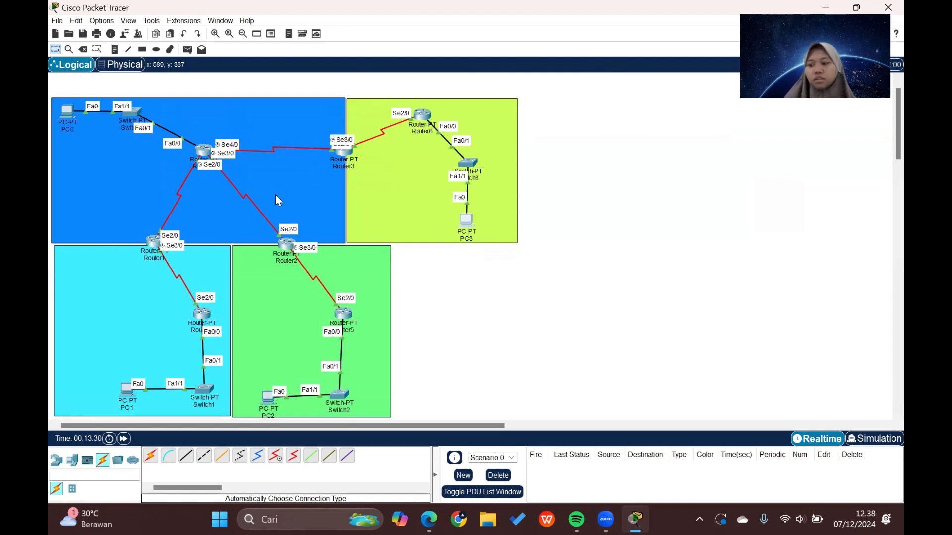
pyautogui.click(204, 151)
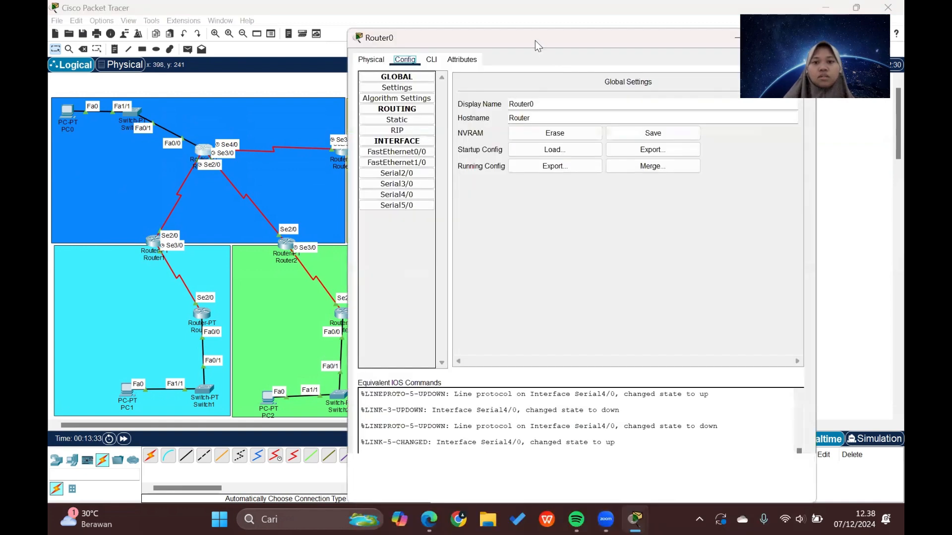
pyautogui.moveTo(534, 40); pyautogui.dragTo(314, 64)
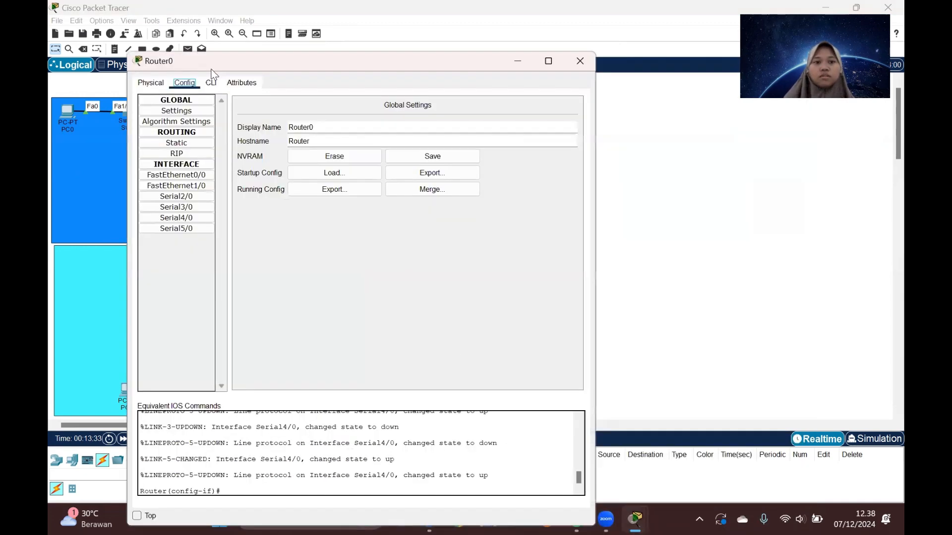
pyautogui.click(211, 83)
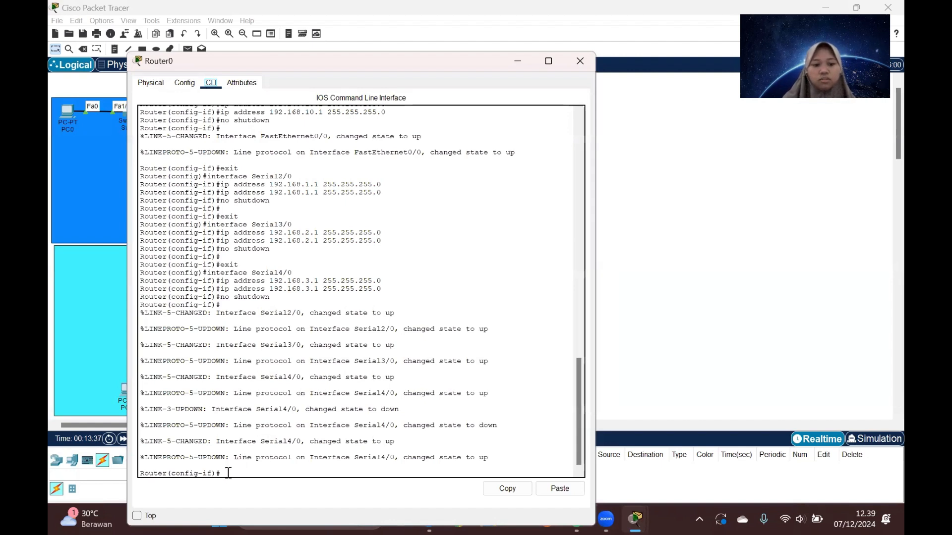
pyautogui.click(228, 473)
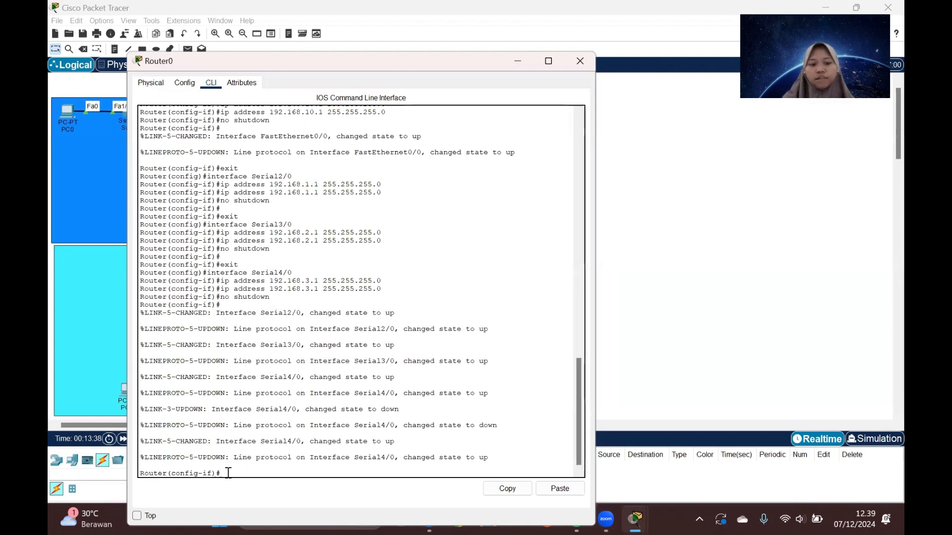
pyautogui.write('ex')
pyautogui.press('Return')
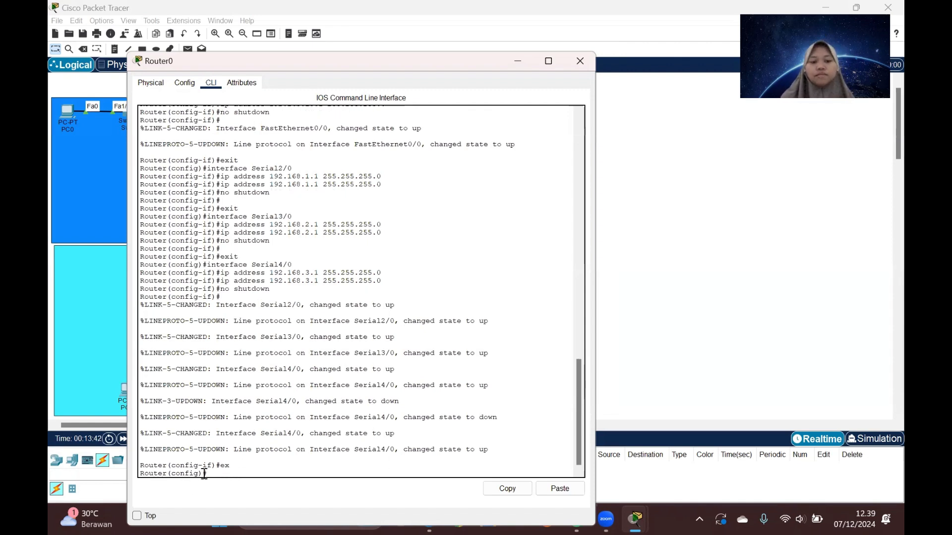
# Step: Start OSPF routing process 1 on Router0 by running router ospf 1 in global configuration mode
pyautogui.write('rout')
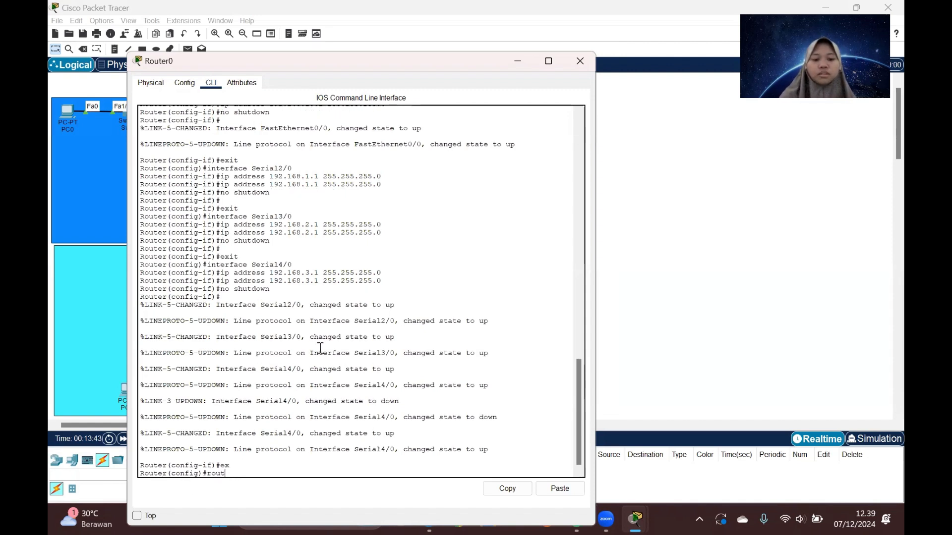
pyautogui.write('er ospf 1')
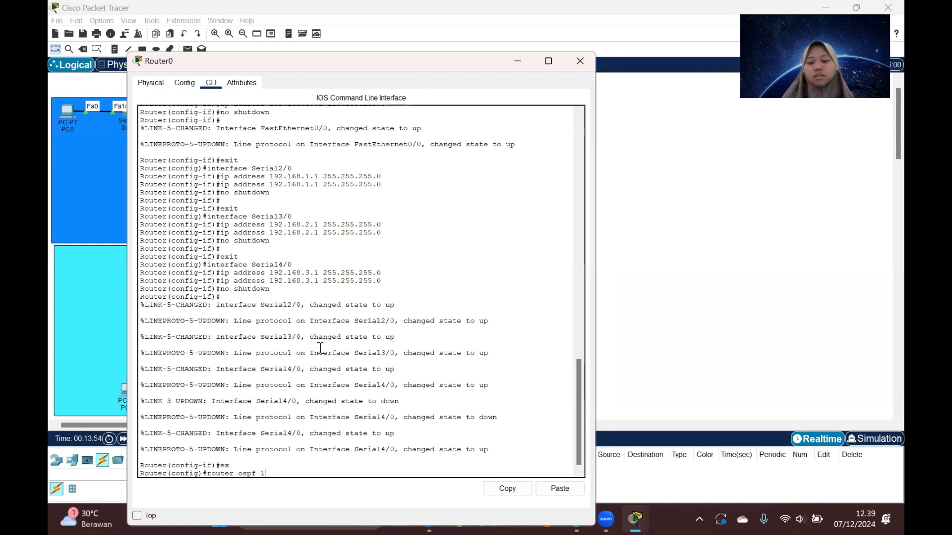
pyautogui.press('Return')
# Step: Enter the OSPF statement network 192.168.10.0 0.0.0.255 area 0 for Router0's LAN
pyautogui.write('nfig-router)#n')
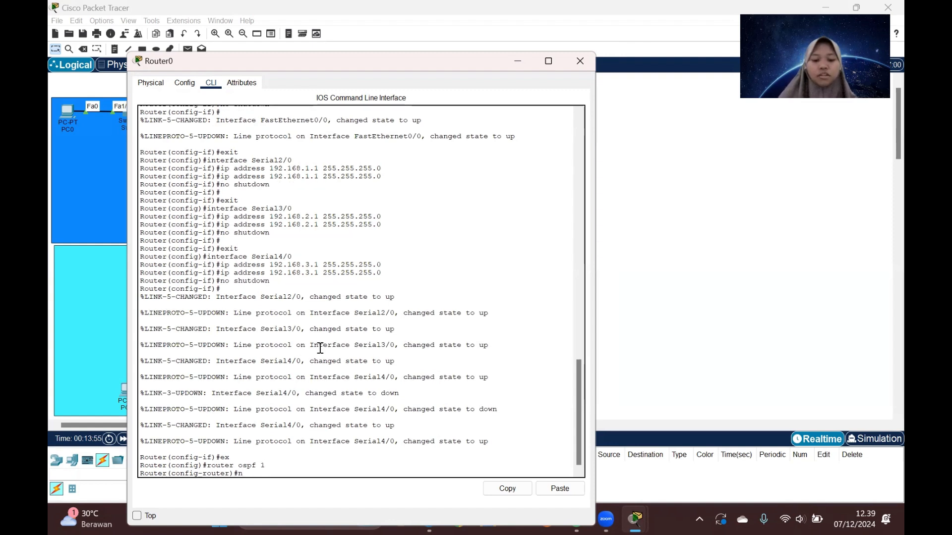
pyautogui.write('et')
pyautogui.press('Tab')
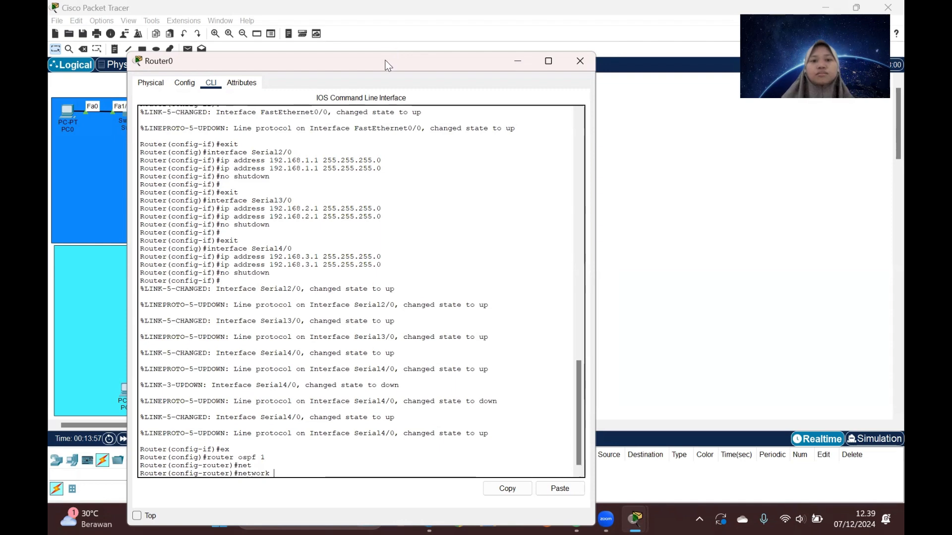
pyautogui.moveTo(385, 60); pyautogui.dragTo(504, 42)
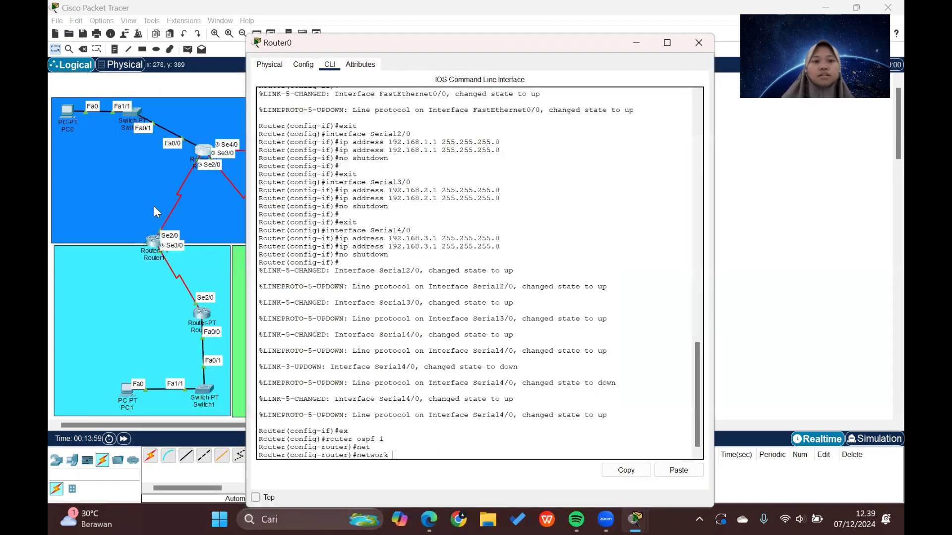
pyautogui.hscroll(1, 157, 188)
pyautogui.hscroll(3, 152, 153)
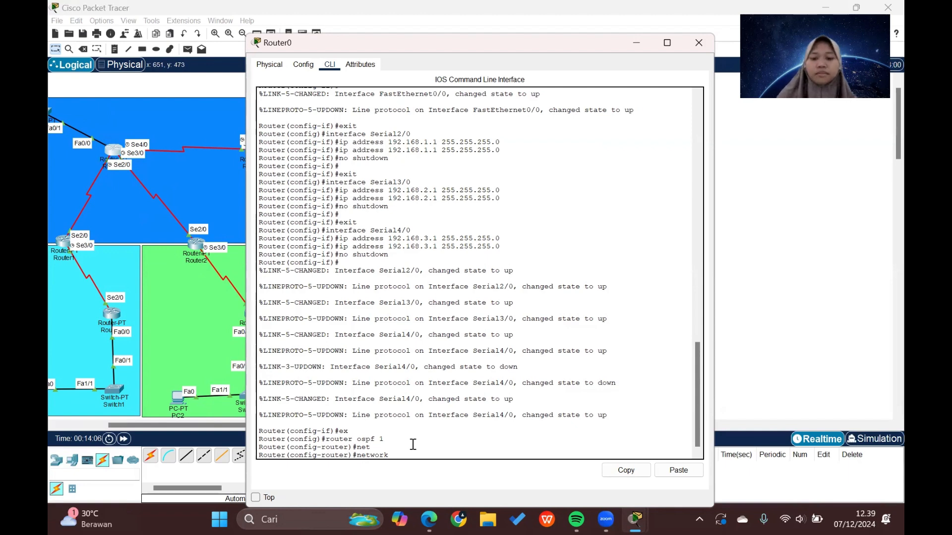
pyautogui.write('192.168.10.0 0.0.0.255 area 0')
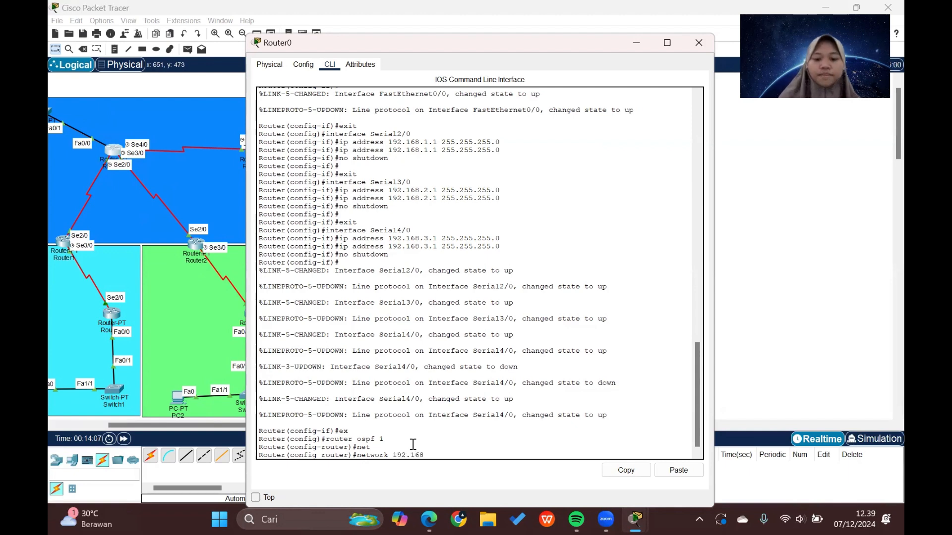
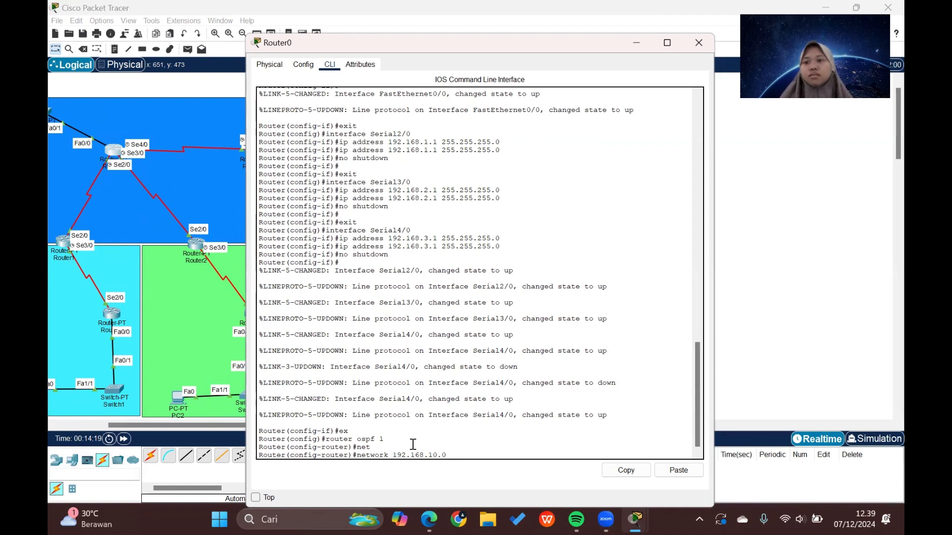
# Step: Complete the OSPF network statement on Router0 for 192.168.10.0 with wildcard 0.0.0.255 in area 0
pyautogui.write('0.0')
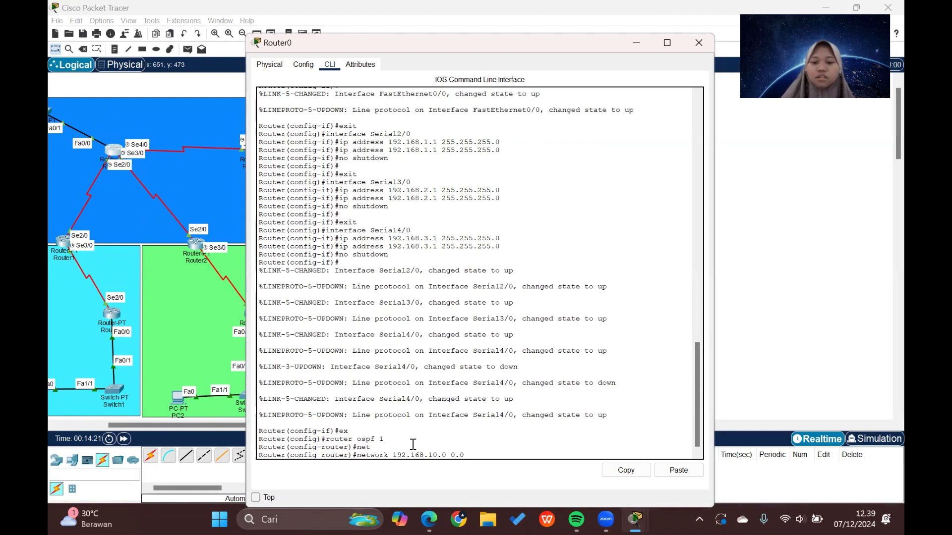
pyautogui.write('.0.2')
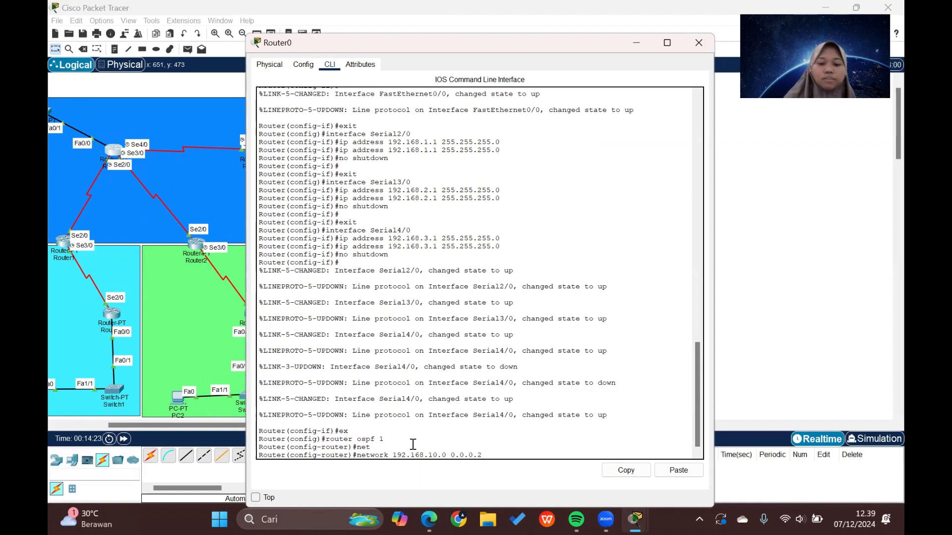
pyautogui.write('55 area')
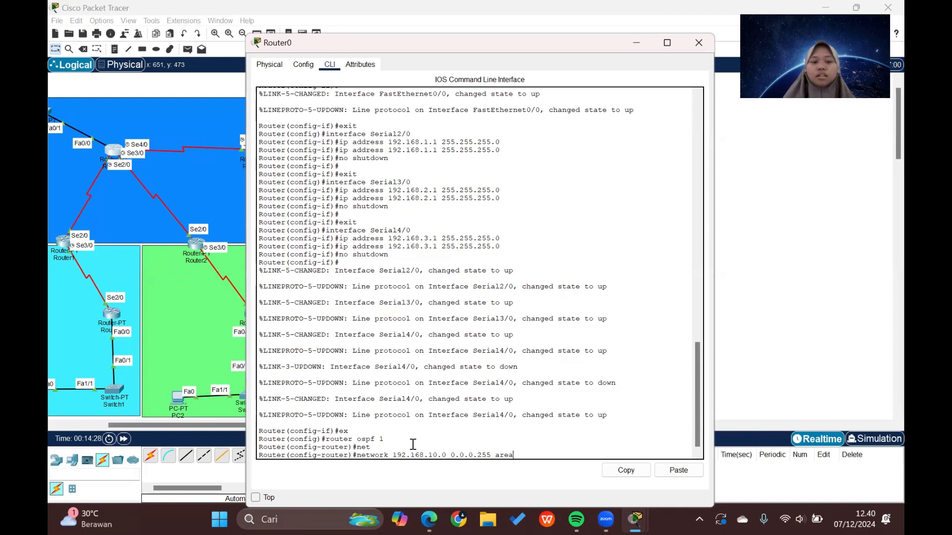
pyautogui.write(' 0')
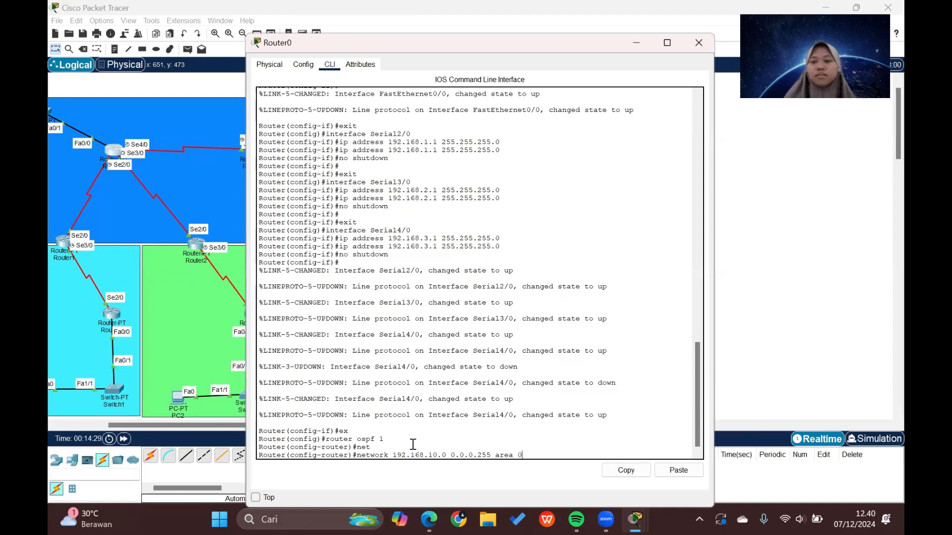
pyautogui.press('Return')
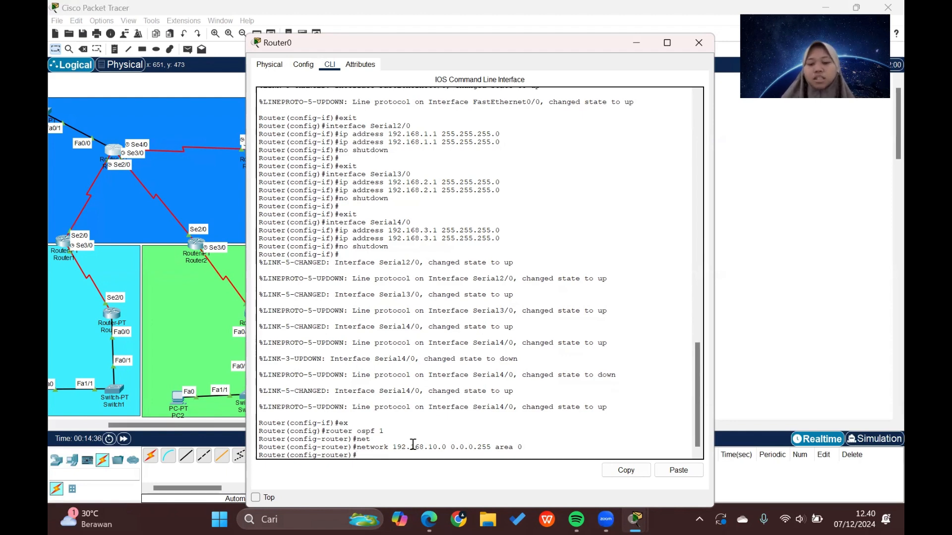
# Step: Add network 192.168.1.0 with wildcard 0.0.0.255 in area 0 to Router0's OSPF process
pyautogui.press('Up')
pyautogui.press('Left')
pyautogui.press('Left')
pyautogui.press('Left')
pyautogui.press('Left')
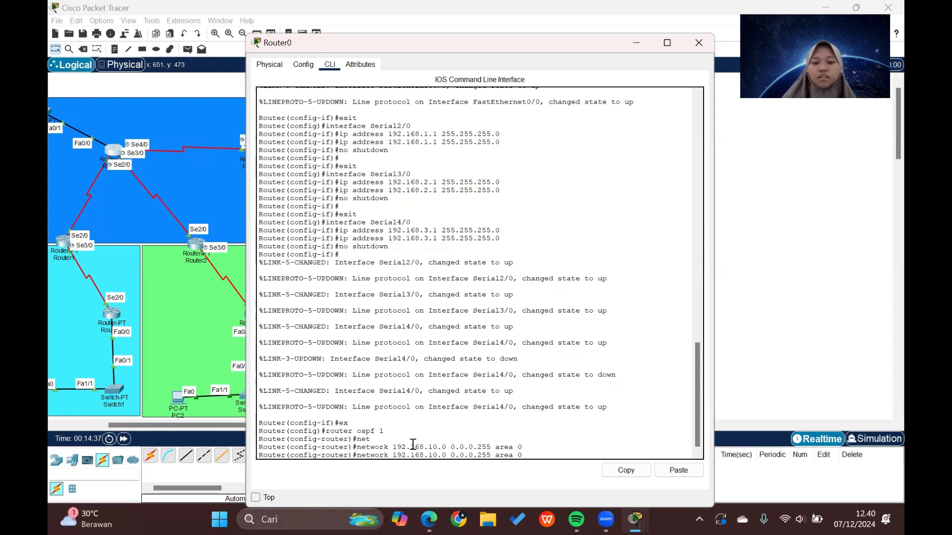
pyautogui.press('Left')
pyautogui.press('Left')
pyautogui.press('Left')
pyautogui.press('BackSpace')
pyautogui.press('Return')
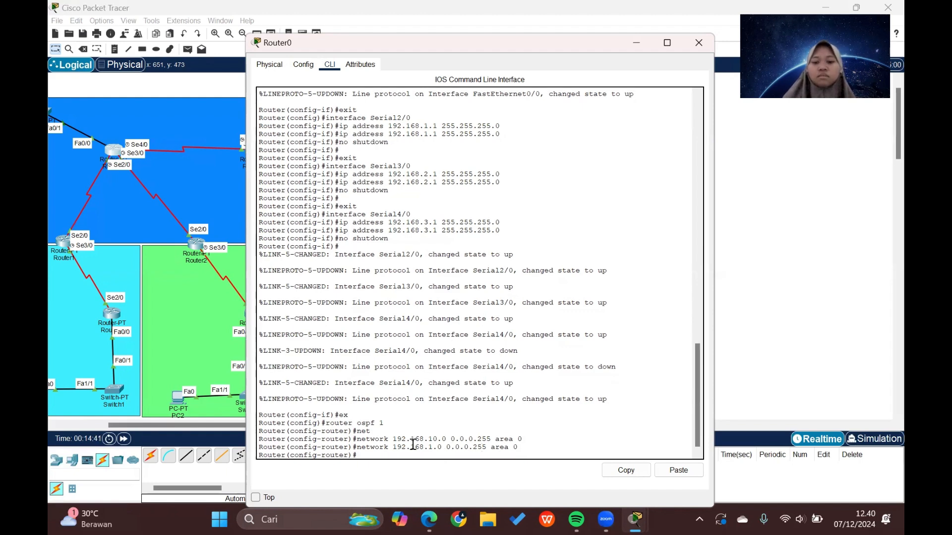
# Step: Add network 192.168.2.0 with wildcard 0.0.0.255 in area 0 to Router0's OSPF process
pyautogui.press('Up')
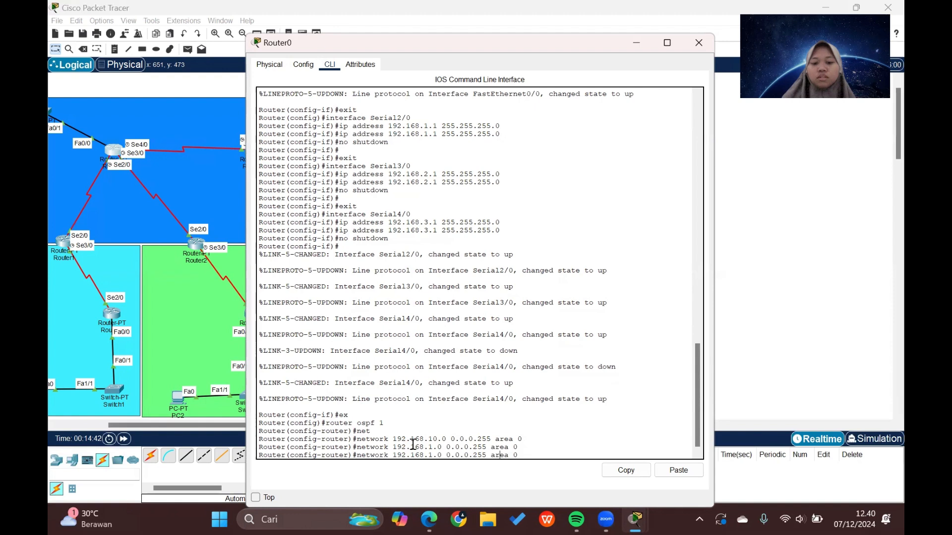
pyautogui.press('Left')
pyautogui.press('Left')
pyautogui.press('Left')
pyautogui.press('Left')
pyautogui.press('Left')
pyautogui.press('Left')
pyautogui.press('Left')
pyautogui.press('Left')
pyautogui.press('Left')
pyautogui.press('Left')
pyautogui.press('Left')
pyautogui.press('Left')
pyautogui.press('Left')
pyautogui.press('Left')
pyautogui.press('Left')
pyautogui.press('BackSpace')
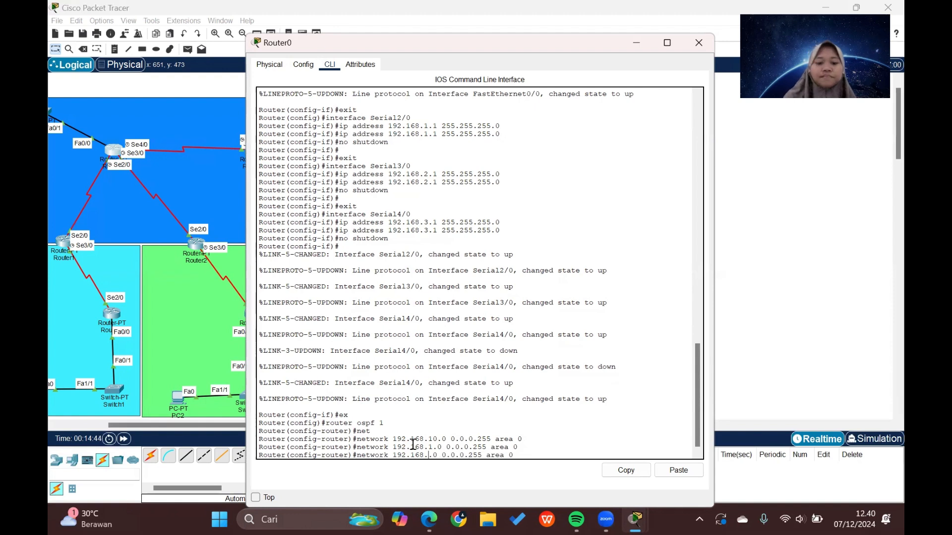
pyautogui.write('2')
pyautogui.press('Return')
# Step: Add network 192.168.3.0 with wildcard 0.0.0.255 in area 0 to Router0's OSPF process, exit router configuration and close the device window
pyautogui.press('Up')
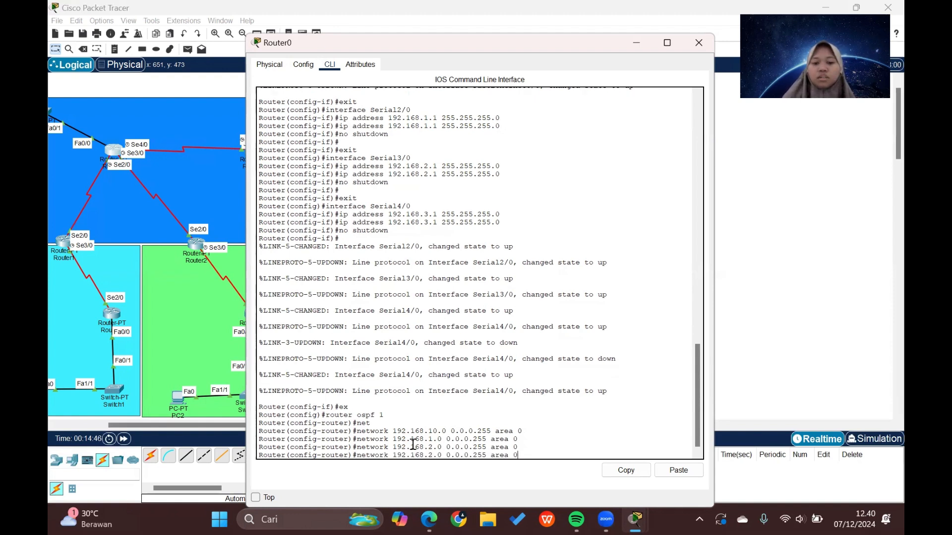
pyautogui.press('Left')
pyautogui.press('Left')
pyautogui.press('Left')
pyautogui.press('Left')
pyautogui.press('Left')
pyautogui.press('Left')
pyautogui.press('Left')
pyautogui.press('Left')
pyautogui.press('Left')
pyautogui.press('Left')
pyautogui.press('Left')
pyautogui.press('Left')
pyautogui.press('Left')
pyautogui.press('Left')
pyautogui.press('Left')
pyautogui.press('Left')
pyautogui.press('Left')
pyautogui.press('Left')
pyautogui.press('Left')
pyautogui.press('Left')
pyautogui.press('BackSpace')
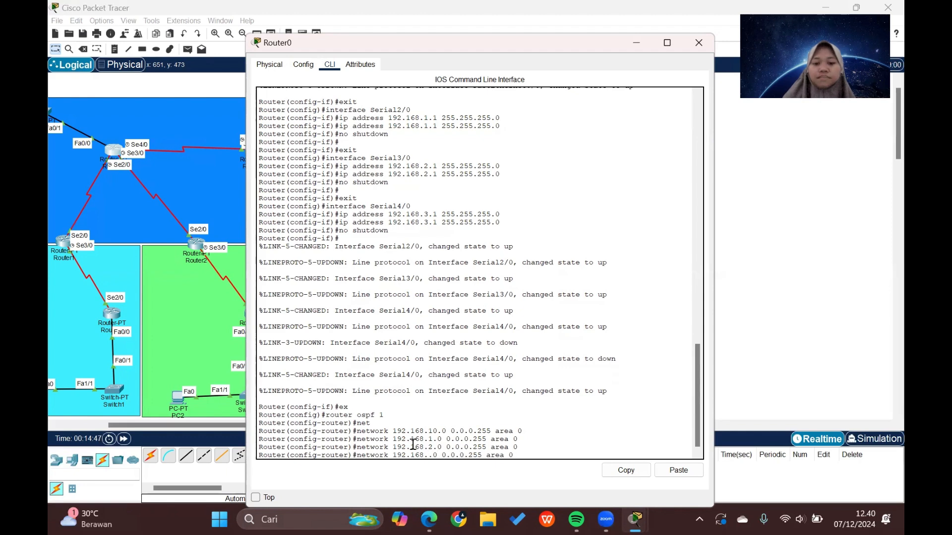
pyautogui.write('3')
pyautogui.press('Return')
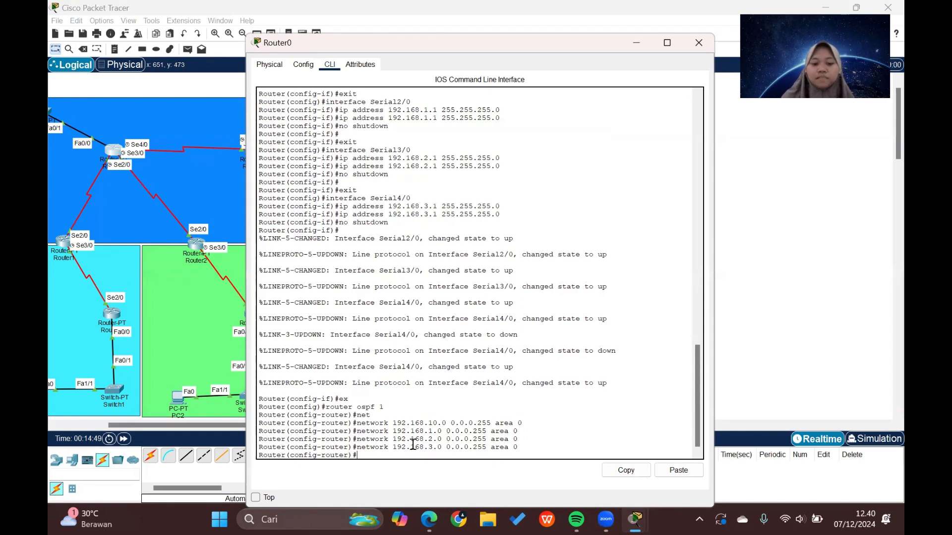
pyautogui.write('ex')
pyautogui.press('Return')
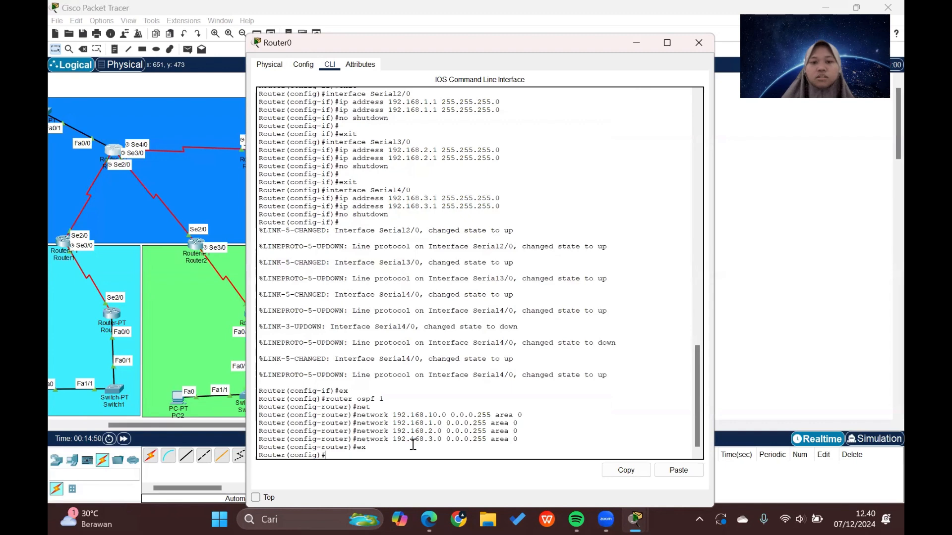
pyautogui.click(699, 44)
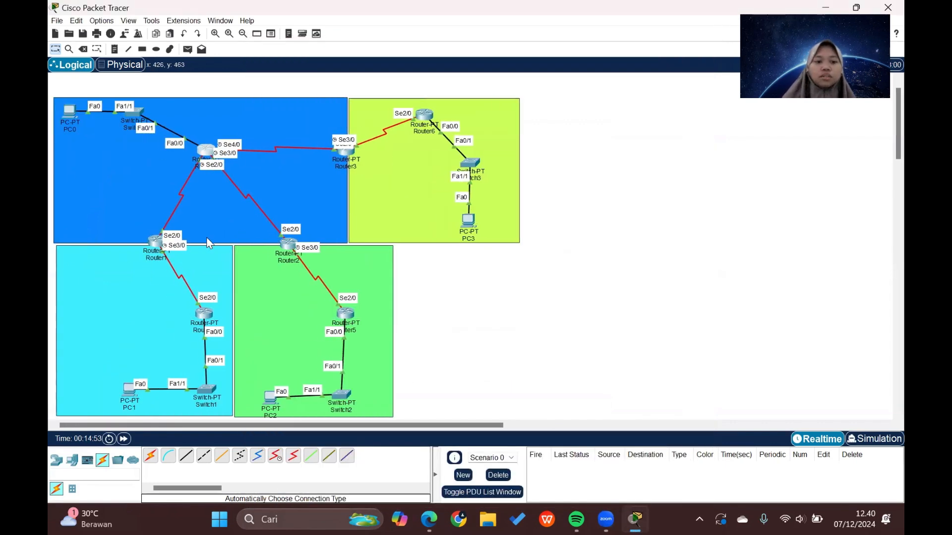
# Step: Open Router1's command line, exit interface configuration and start OSPF process 1
pyautogui.click(156, 243)
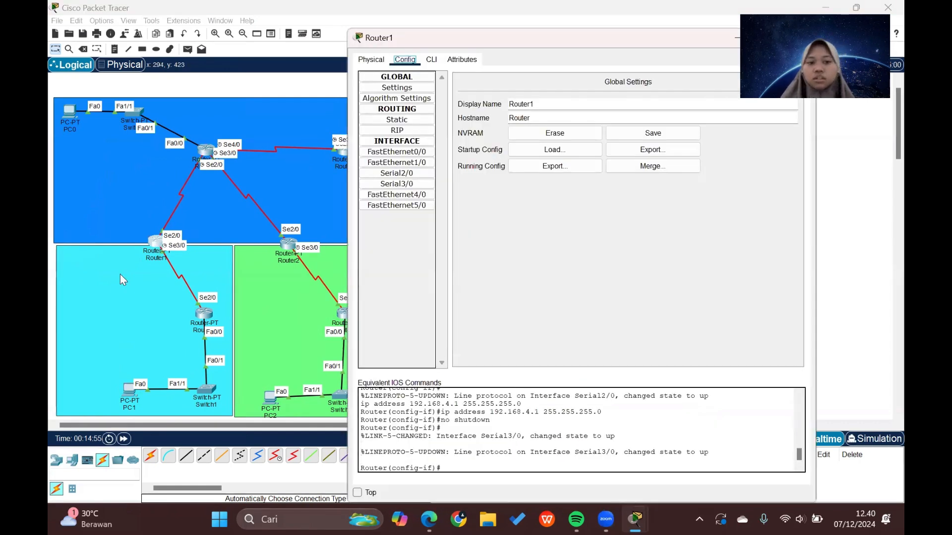
pyautogui.click(436, 58)
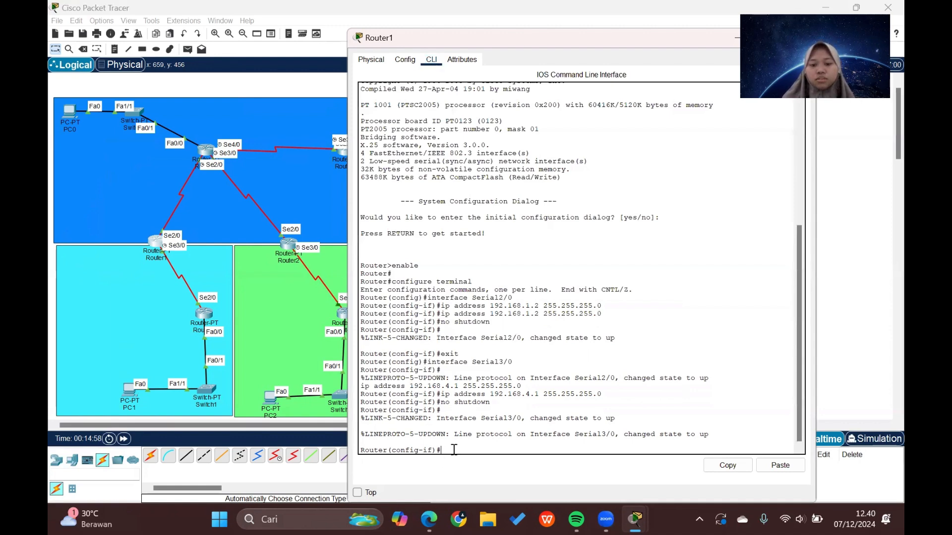
pyautogui.write('ex')
pyautogui.press('Return')
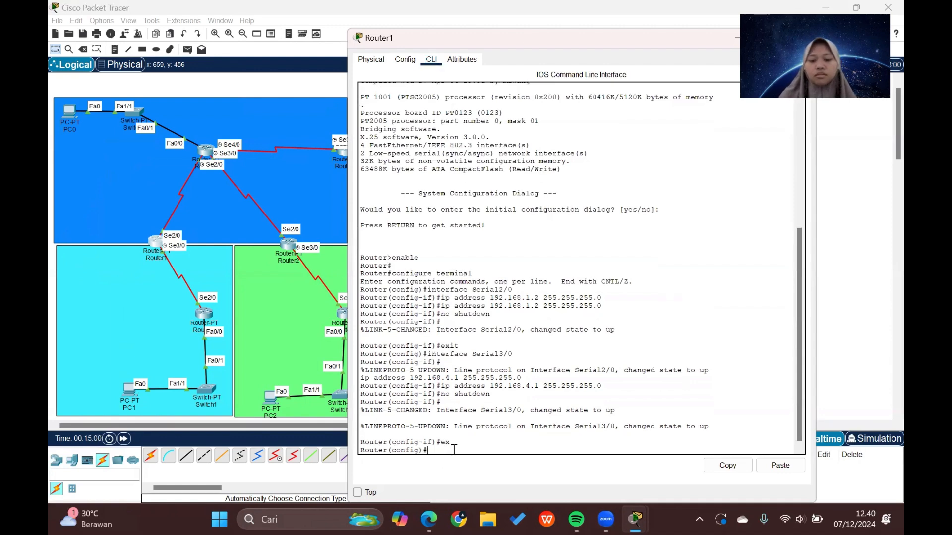
pyautogui.write('router o')
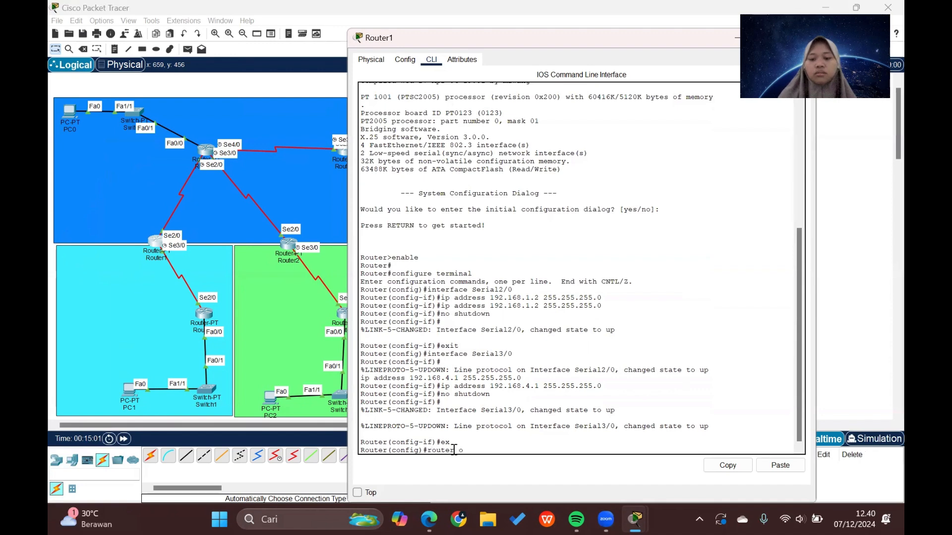
pyautogui.write('spf 1')
pyautogui.press('Return')
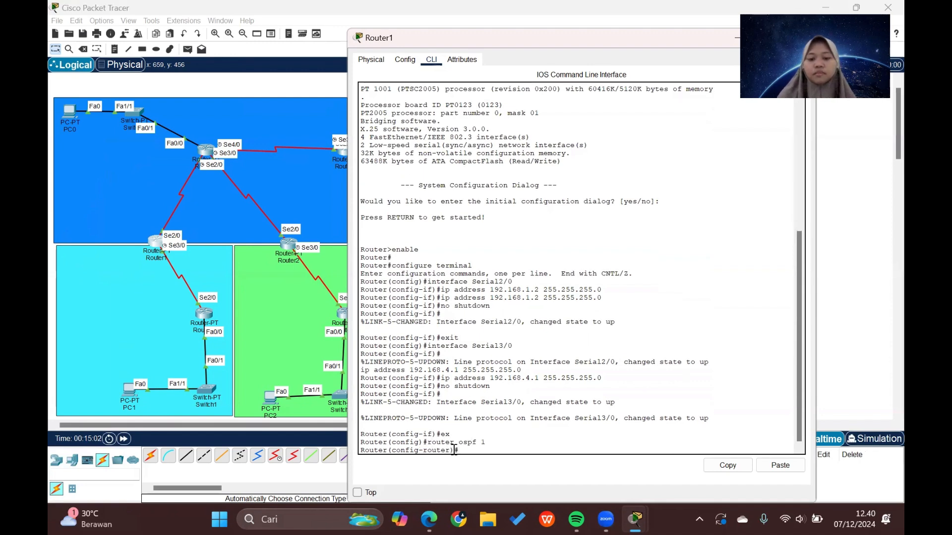
# Step: Add network 192.168.1.0 with wildcard 0.0.0.255 in area 0 to Router1's OSPF process
pyautogui.write('net')
pyautogui.press('Tab')
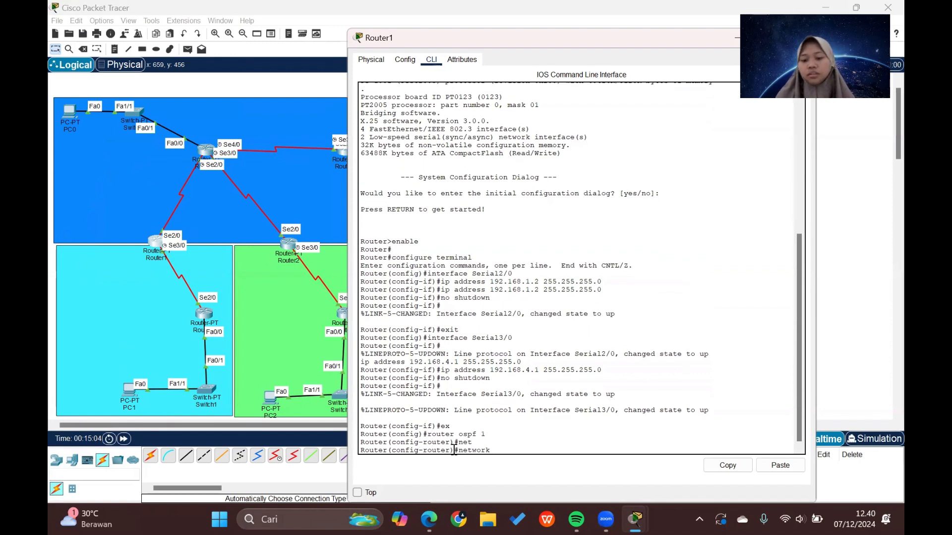
pyautogui.write('192.168.')
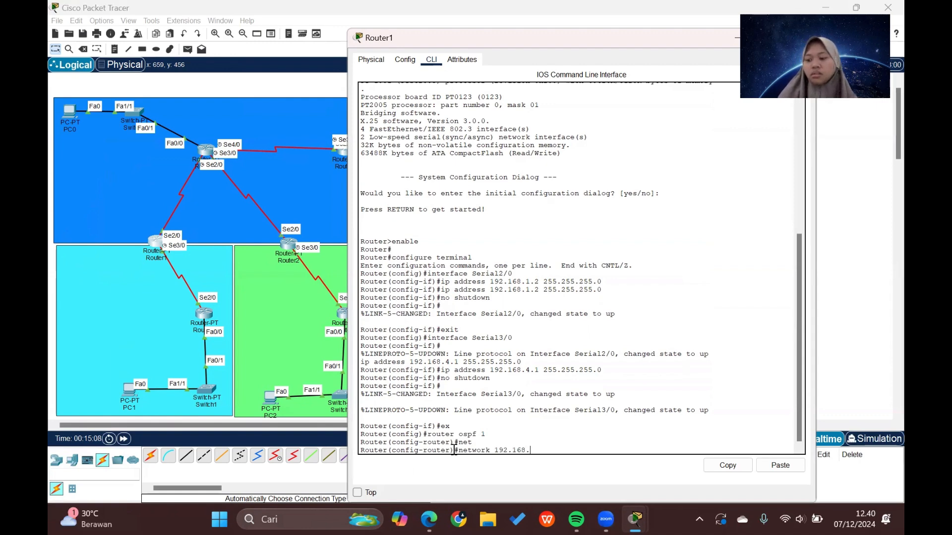
pyautogui.write('1.0')
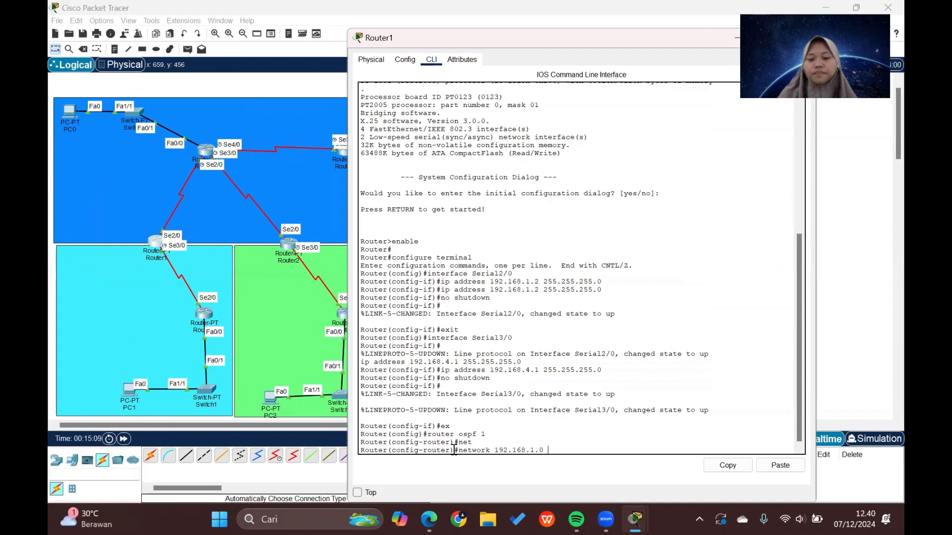
pyautogui.write(' 0.0.0.255')
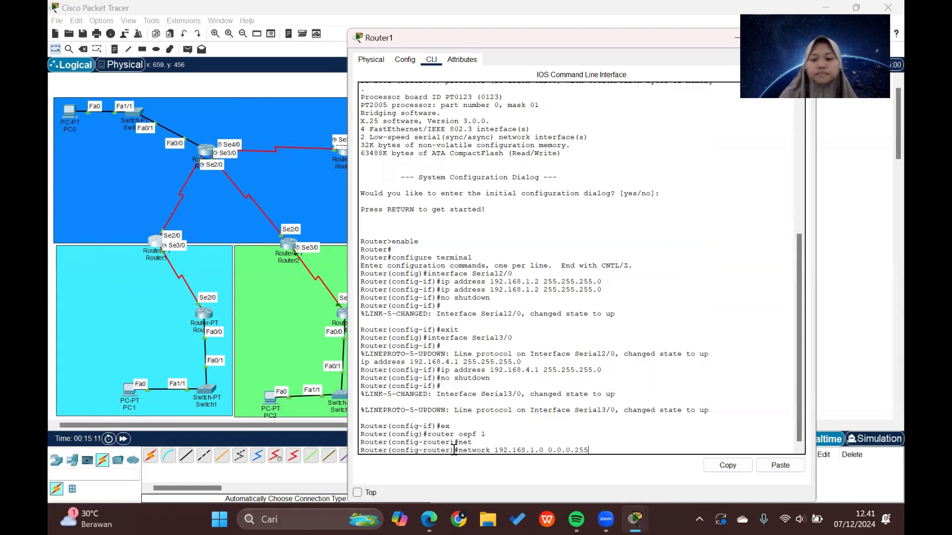
pyautogui.write(' area 0')
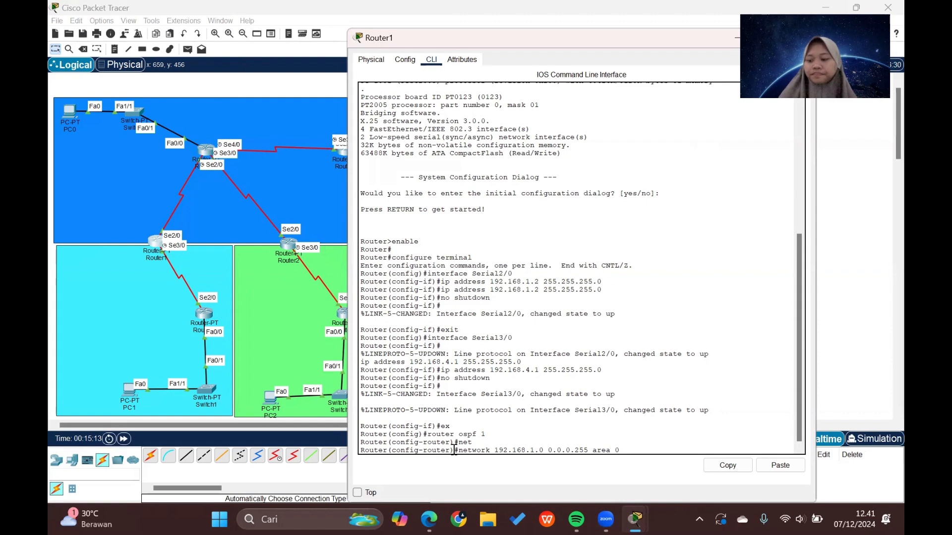
pyautogui.press('Return')
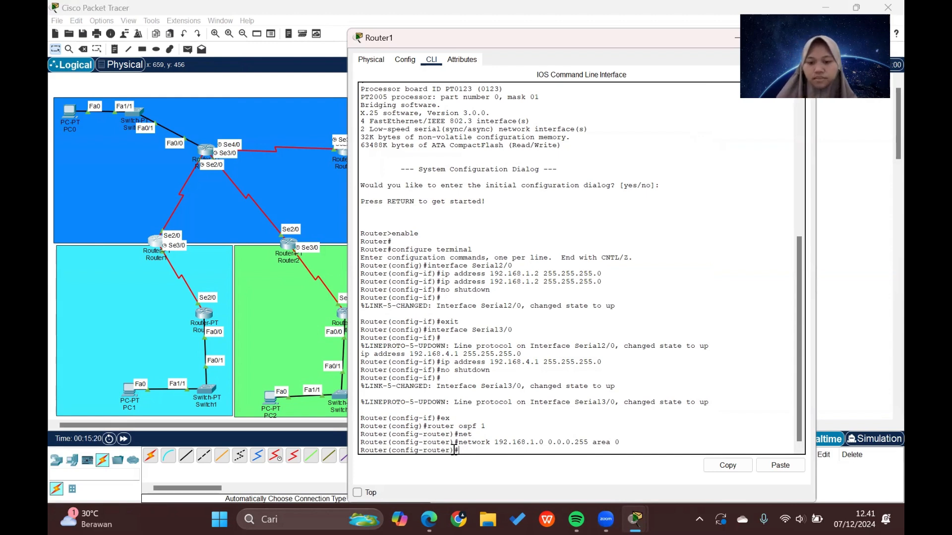
pyautogui.press('Up')
pyautogui.press('Return')
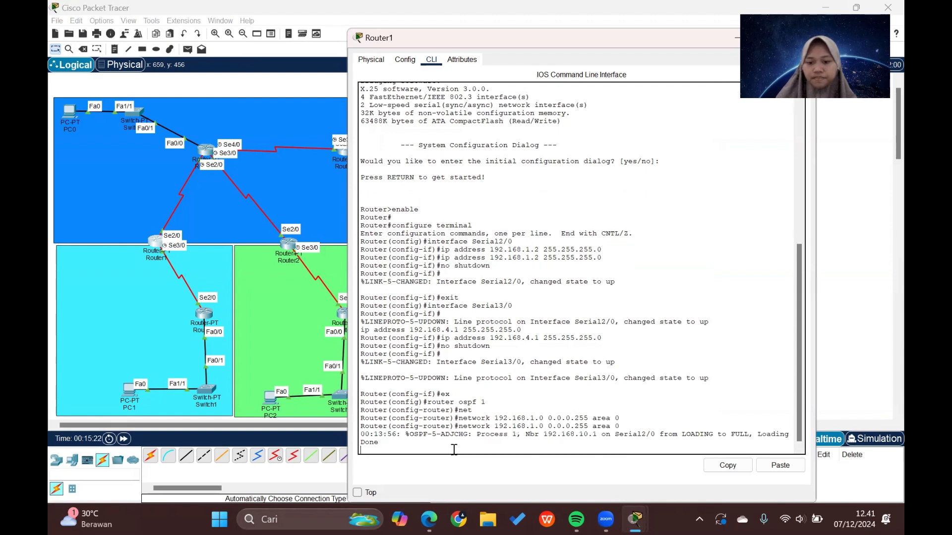
pyautogui.press('Return')
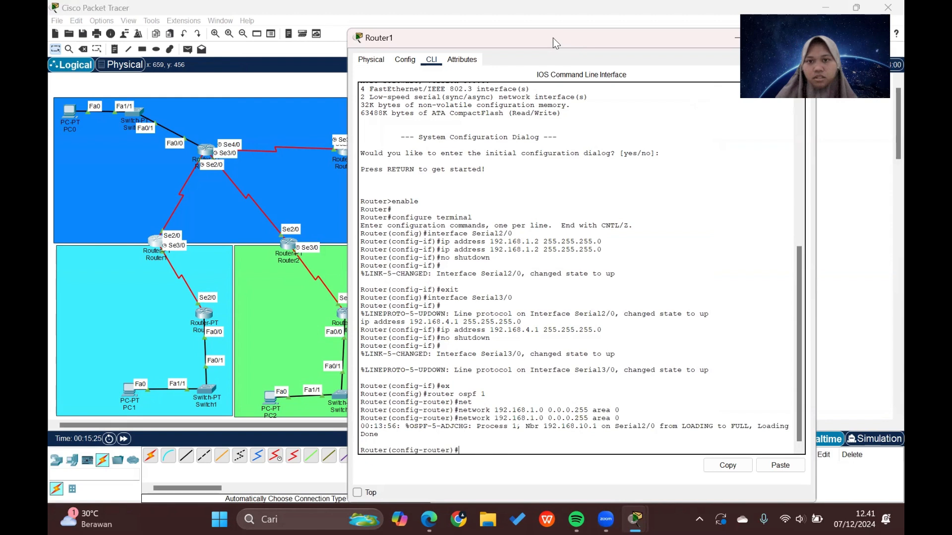
# Step: Add network 192.168.4.0 with wildcard 0.0.0.255 in area 2 to Router1's OSPF process and exit router configuration
pyautogui.moveTo(553, 38); pyautogui.dragTo(462, 44)
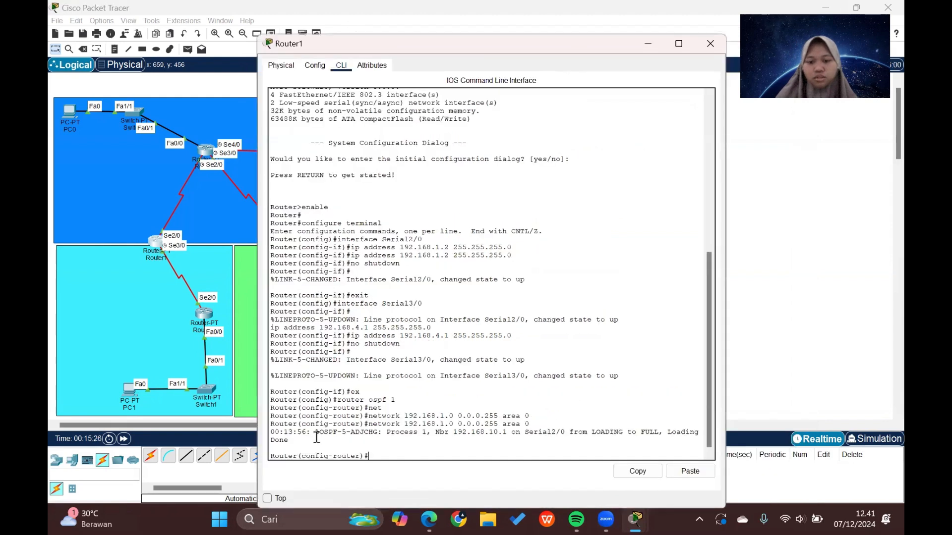
pyautogui.moveTo(664, 432); pyautogui.dragTo(683, 444)
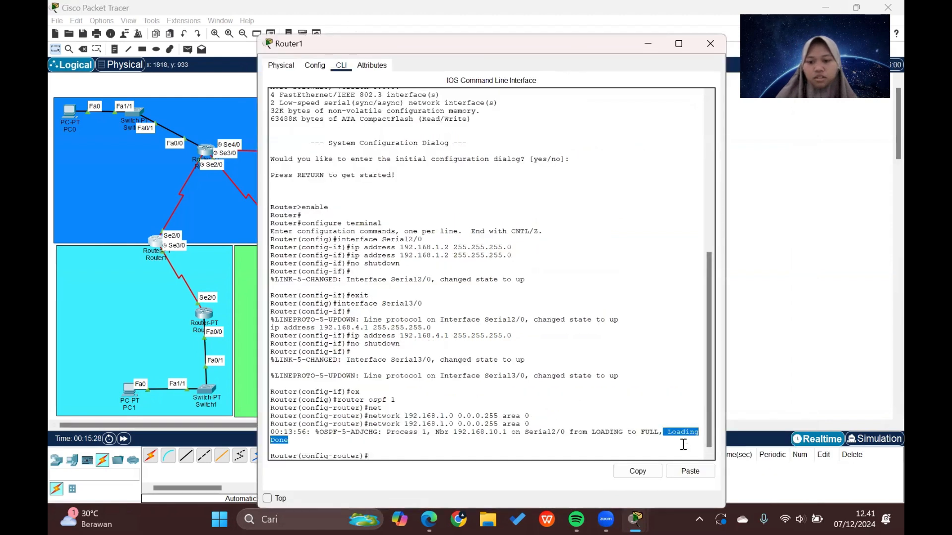
pyautogui.click(497, 457)
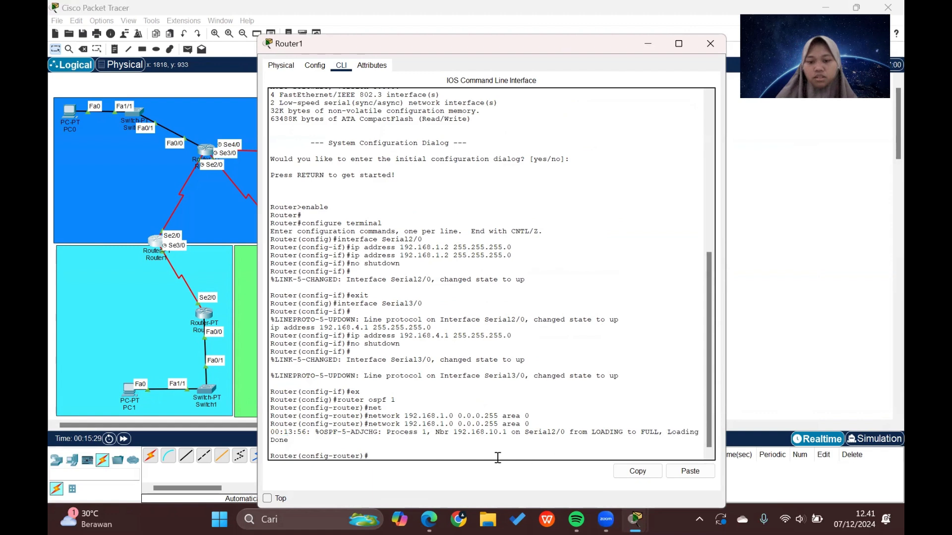
pyautogui.press('Up')
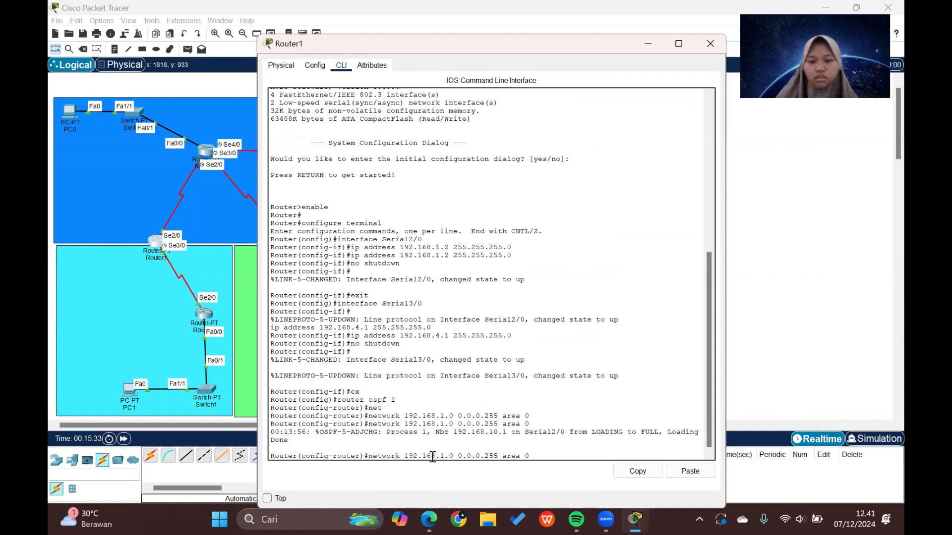
pyautogui.press('BackSpace')
pyautogui.write('4')
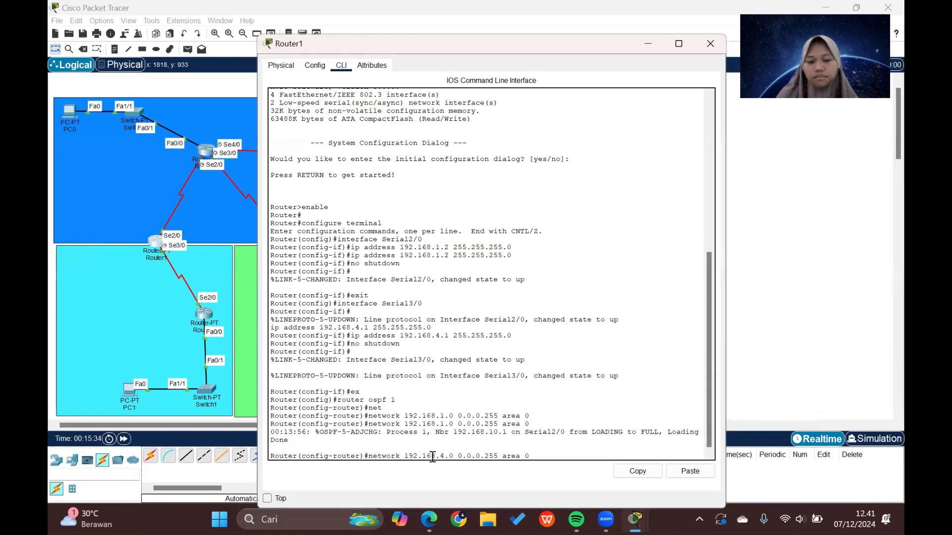
pyautogui.press('End')
pyautogui.press('BackSpace')
pyautogui.write('2')
pyautogui.press('Return')
pyautogui.write('ex')
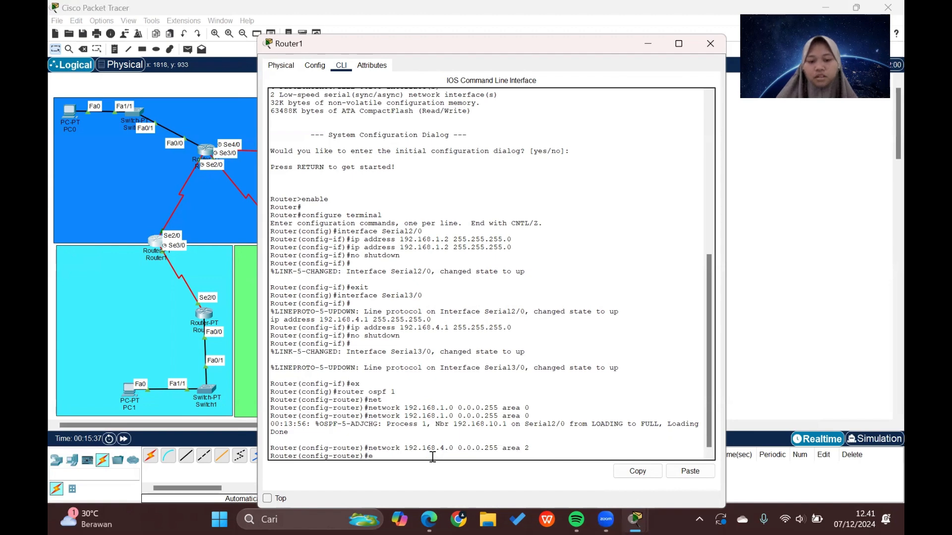
pyautogui.press('Return')
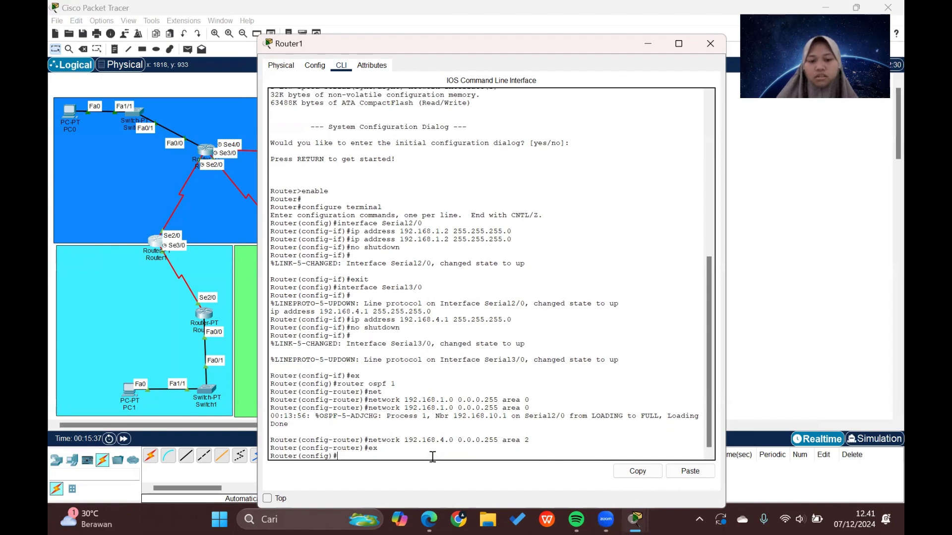
# Step: Close Router1's window, then open Router4's command line and exit interface configuration
pyautogui.click(710, 44)
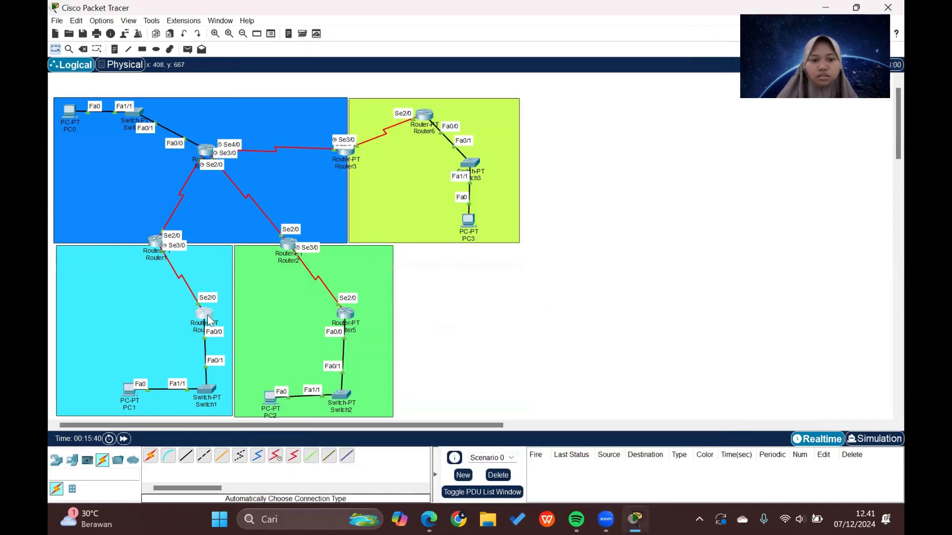
pyautogui.click(207, 318)
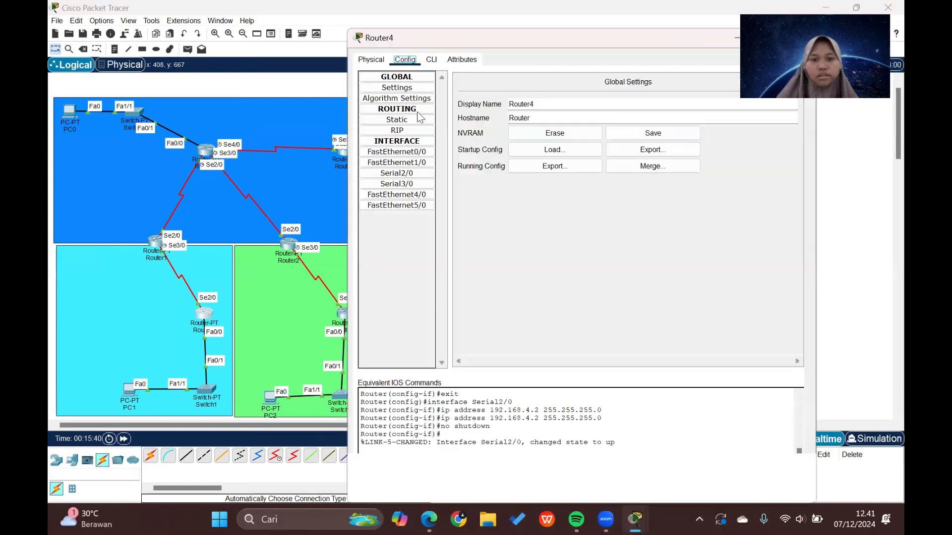
pyautogui.click(434, 60)
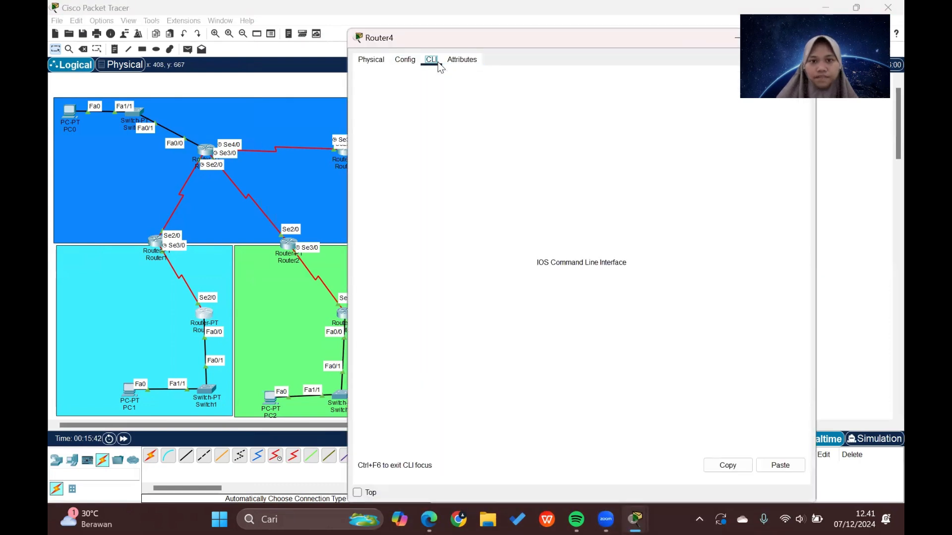
pyautogui.click(468, 446)
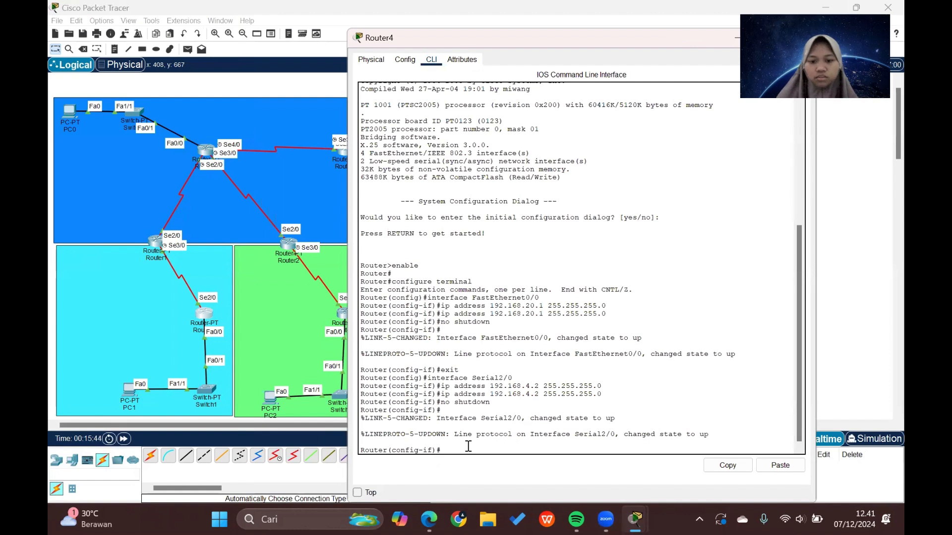
pyautogui.write('ex')
pyautogui.press('Return')
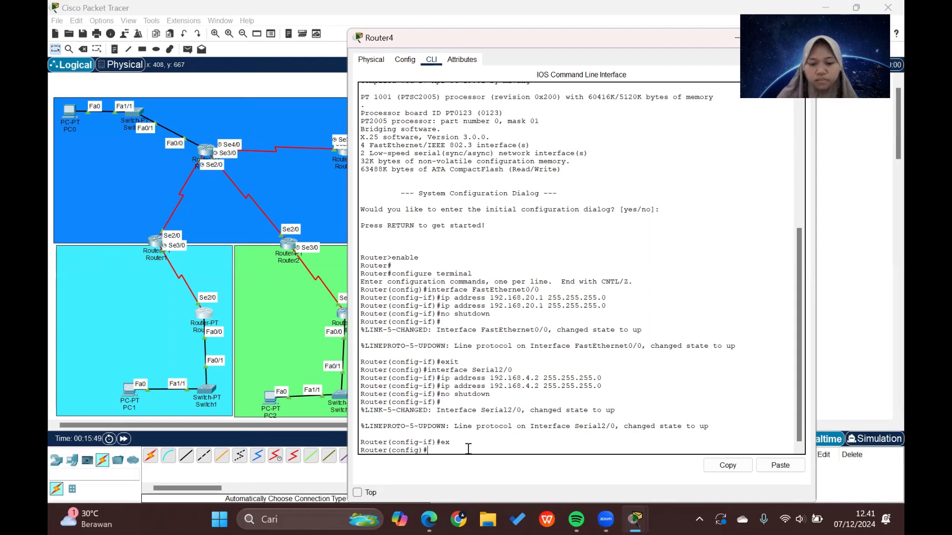
# Step: Start OSPF process 1 on Router4 from global configuration mode
pyautogui.write('router')
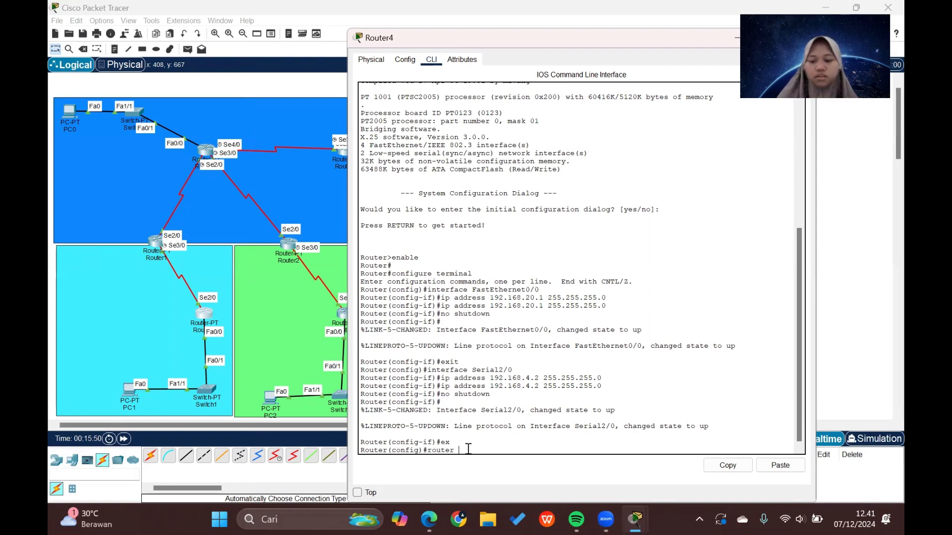
pyautogui.write(' ospf q')
pyautogui.press('Return')
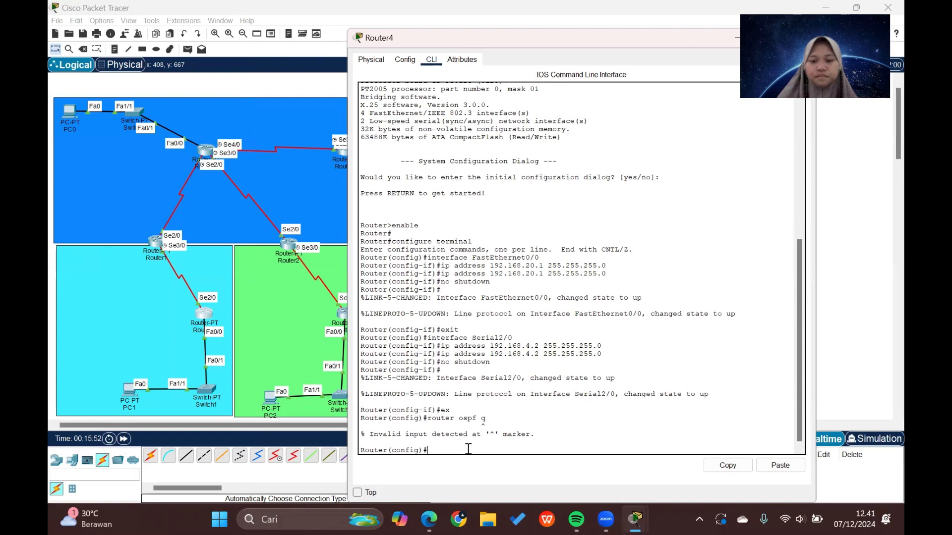
pyautogui.press('Up')
pyautogui.press('BackSpace')
pyautogui.write('1')
pyautogui.press('Return')
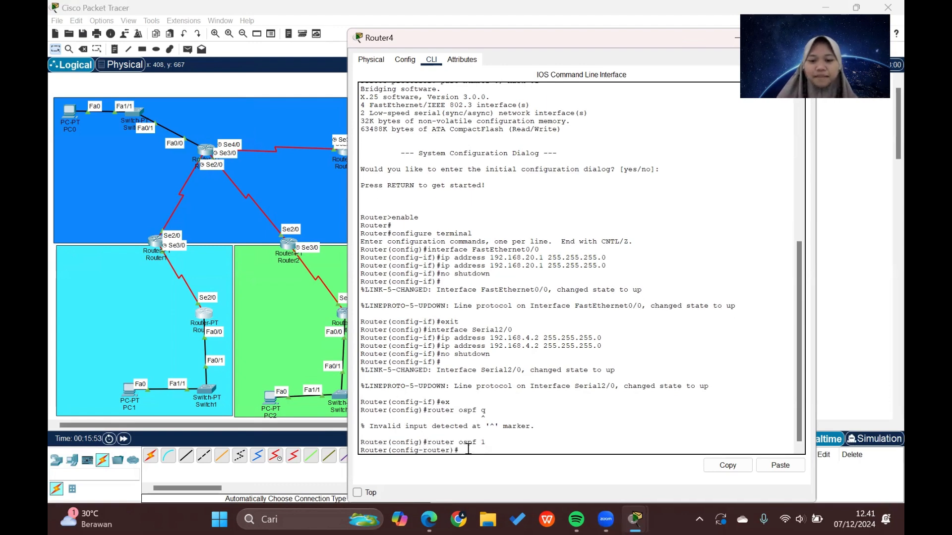
# Step: Add network 192.168.4.0 with wildcard 0.0.0.255 in area 2 to Router4's OSPF process
pyautogui.write('net')
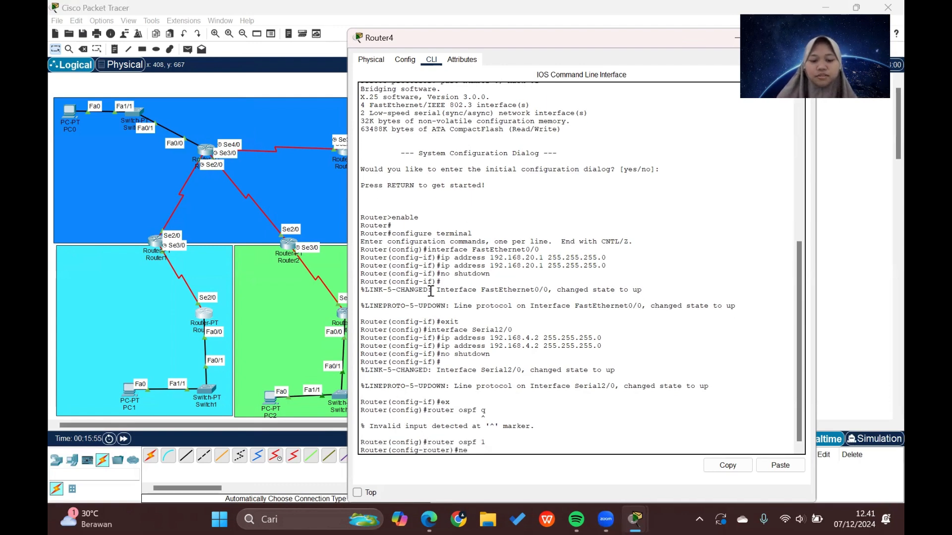
pyautogui.press('Tab')
pyautogui.write('192.168')
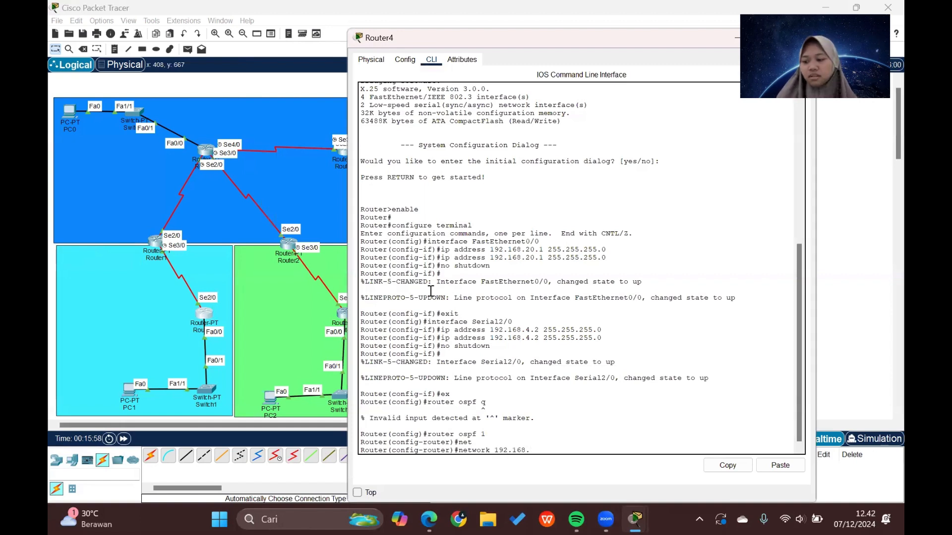
pyautogui.write('.4.0 0.0..')
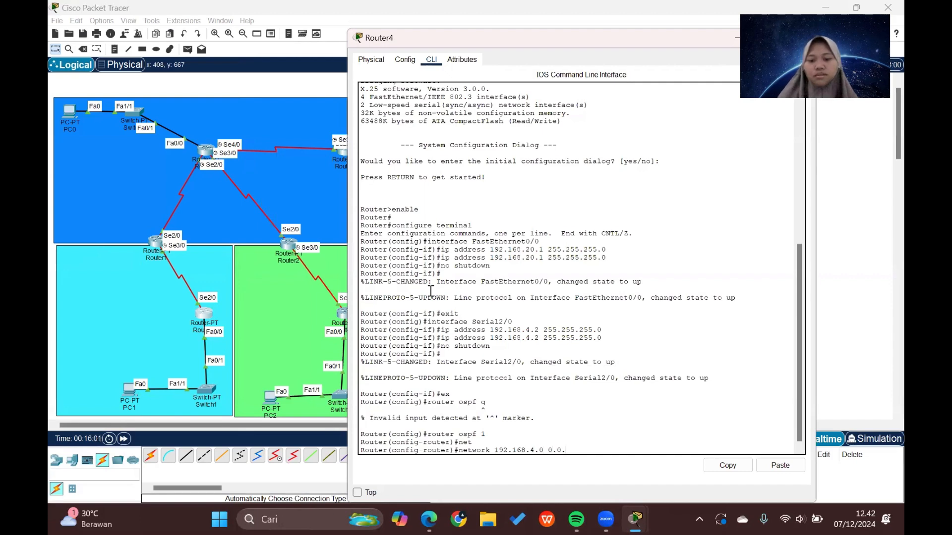
pyautogui.write('.24')
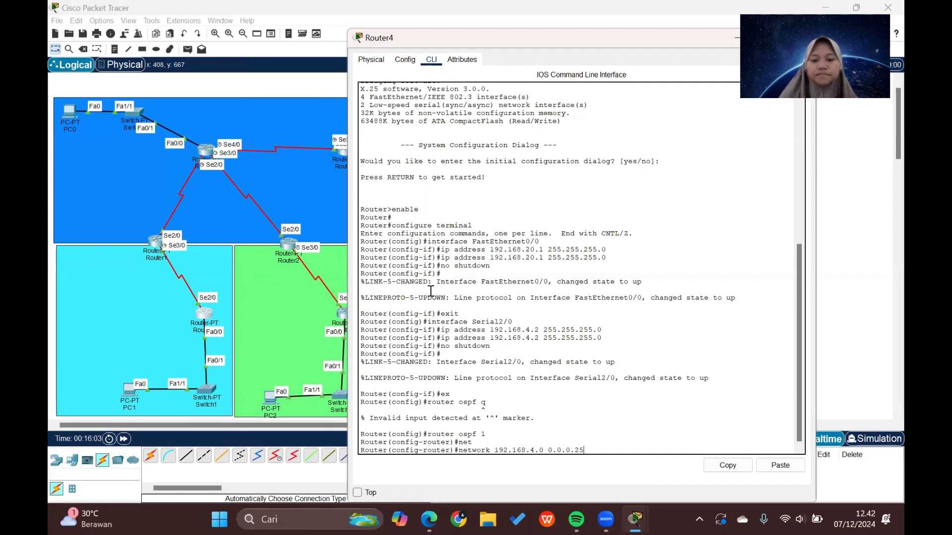
pyautogui.write('5 area')
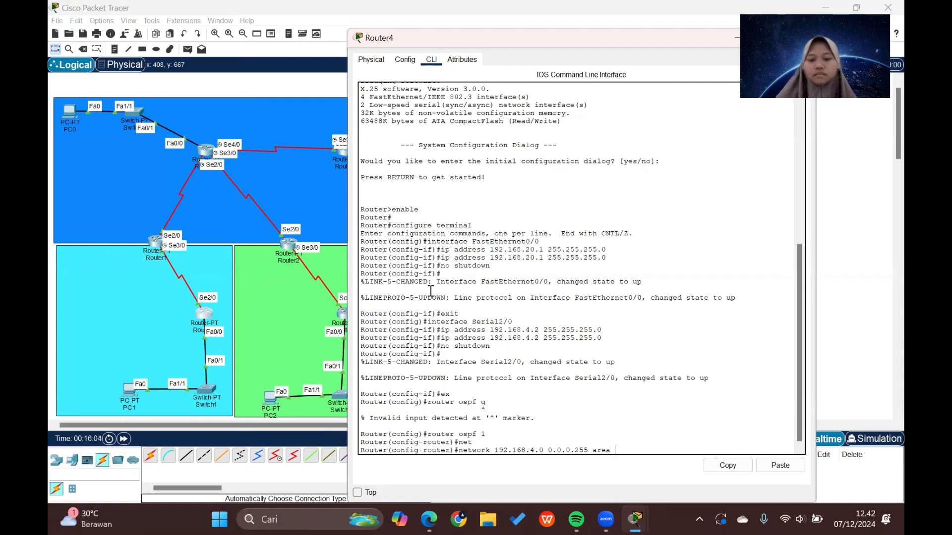
pyautogui.write(' 2')
pyautogui.press('Return')
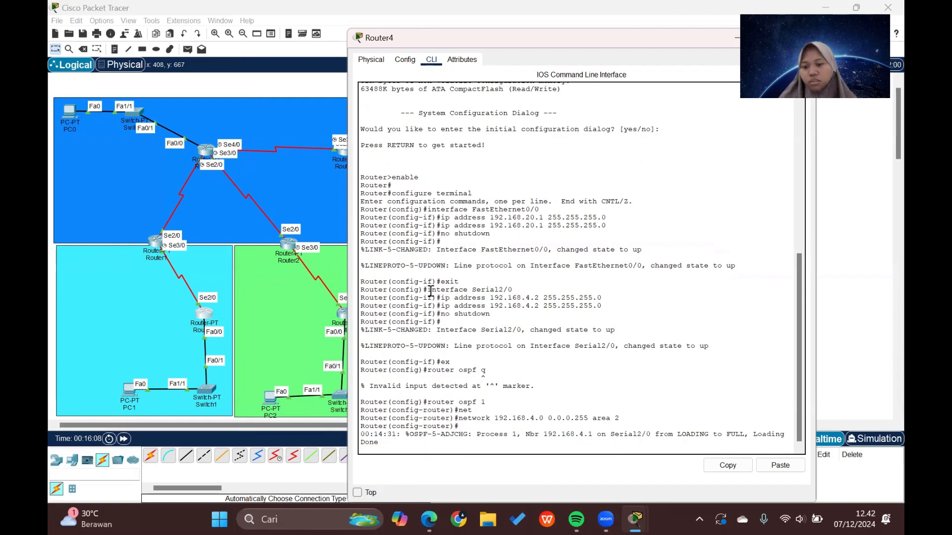
pyautogui.press('Return')
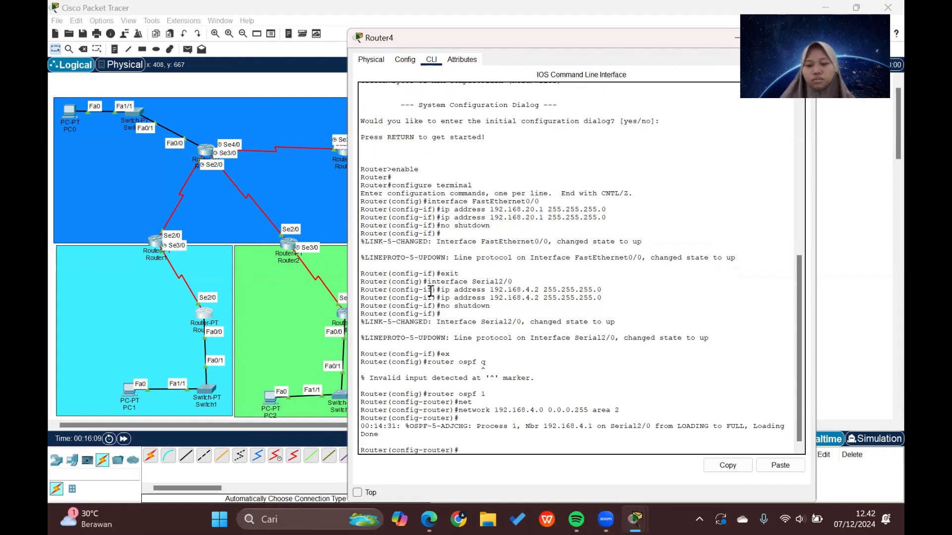
# Step: Add network 192.168.20.0 with wildcard 0.0.0.255 in area 2 to Router4's OSPF process
pyautogui.write('net')
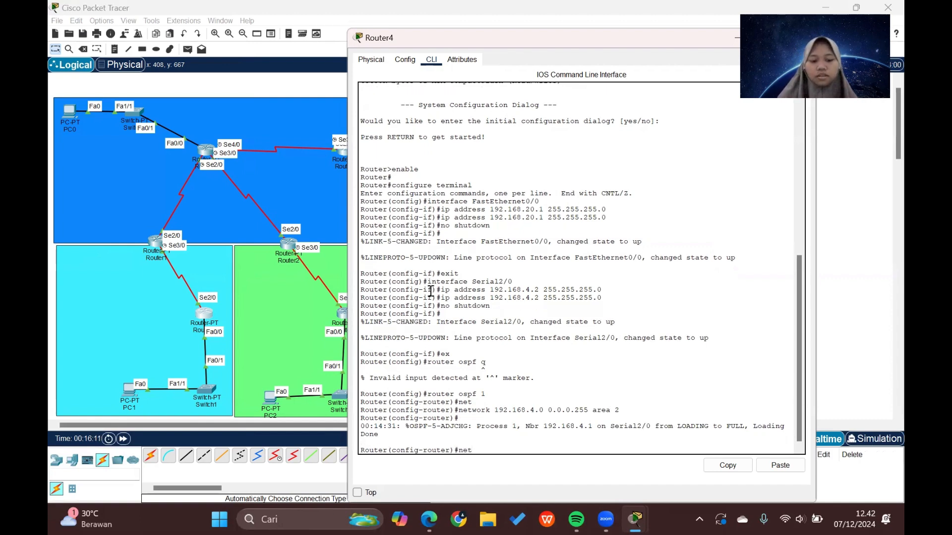
pyautogui.press('Tab')
pyautogui.write('192.168')
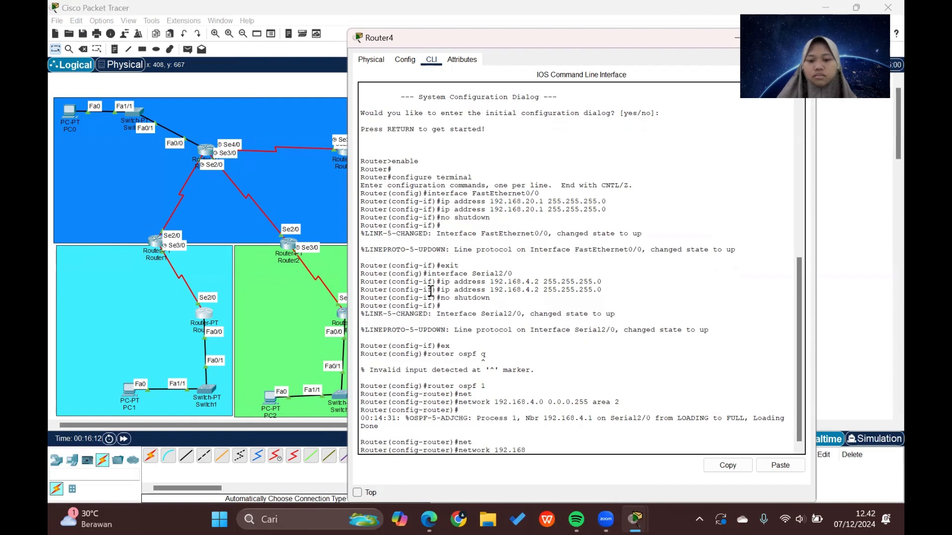
pyautogui.write('.2')
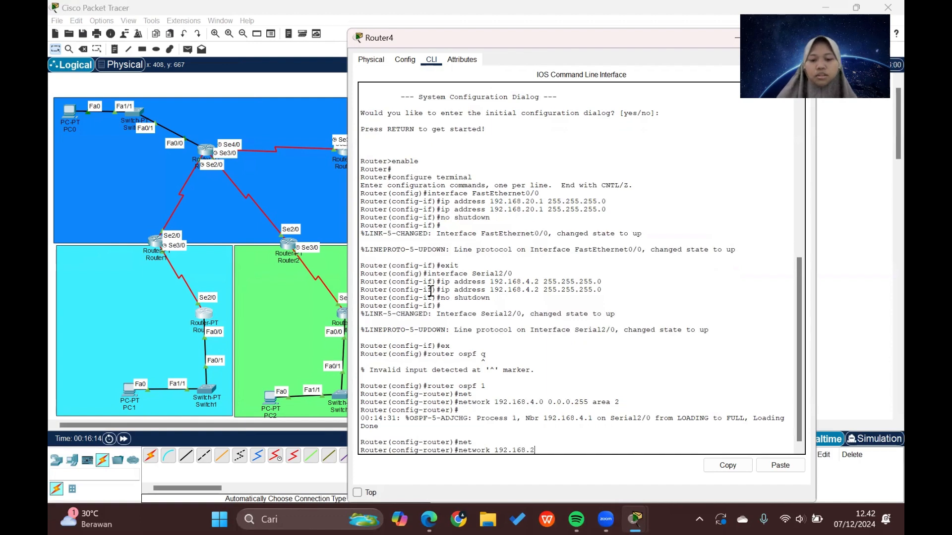
pyautogui.write('0.0 0.0.0.')
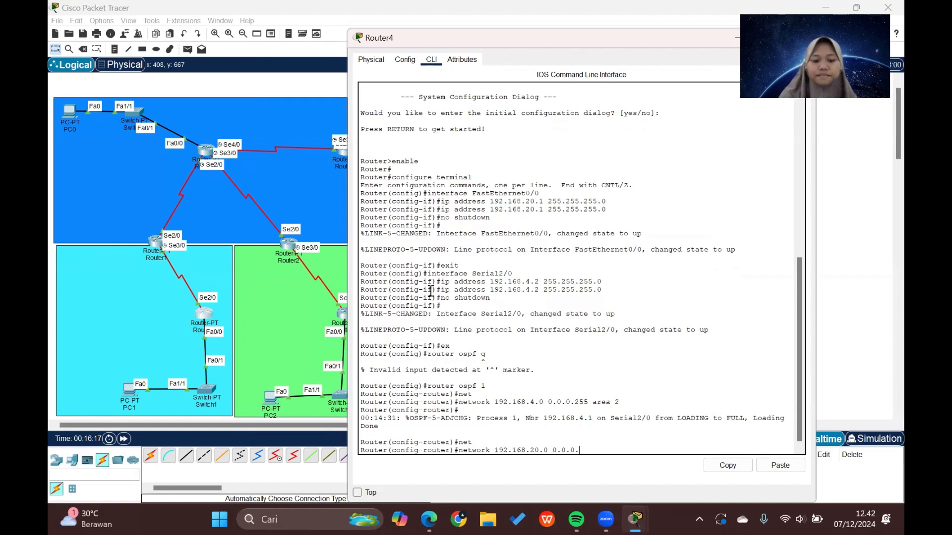
pyautogui.write('255 area')
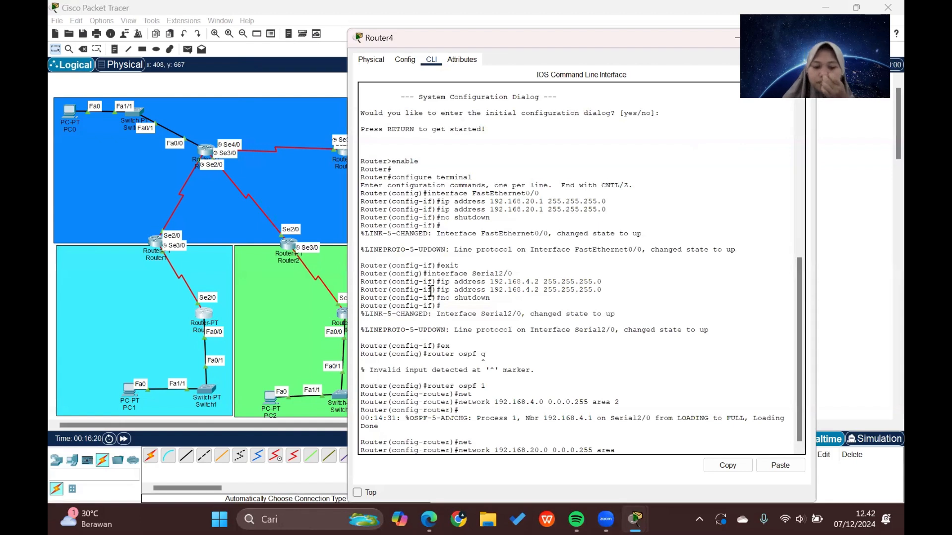
pyautogui.write(' 2')
pyautogui.press('Return')
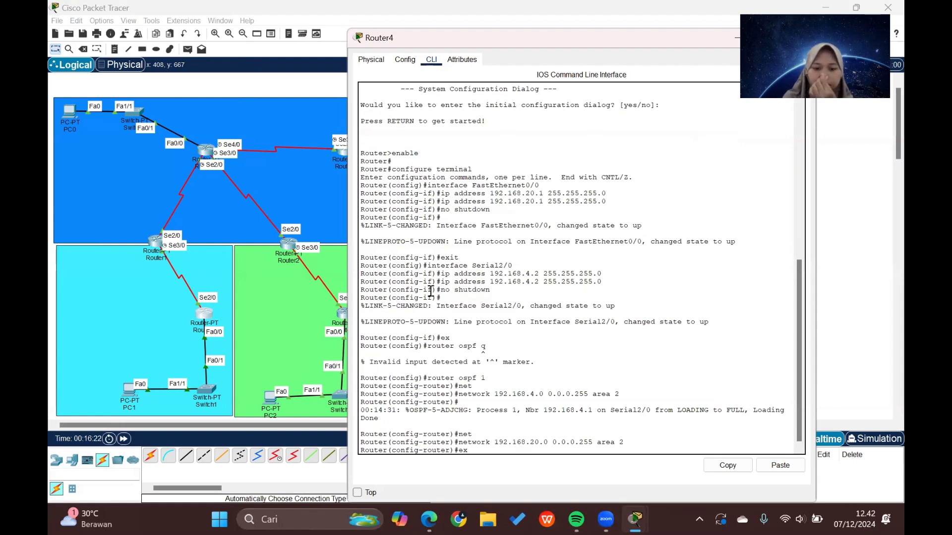
# Step: Exit Router4's OSPF router configuration and close its device window
pyautogui.write('ex')
pyautogui.press('Return')
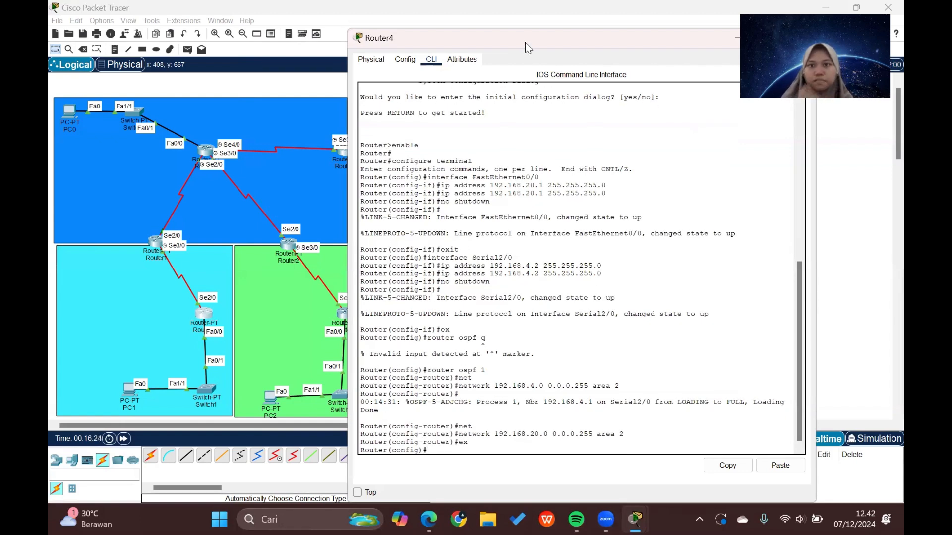
pyautogui.moveTo(524, 38); pyautogui.dragTo(402, 62)
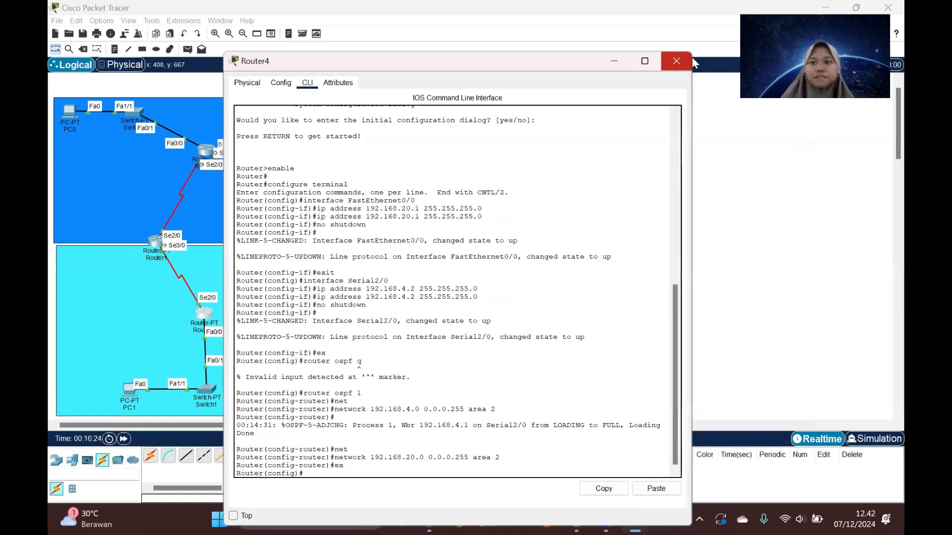
pyautogui.click(303, 281)
# Step: Open Router2's command line, exit interface configuration and start OSPF process 1
pyautogui.scroll(-1, 302, 281)
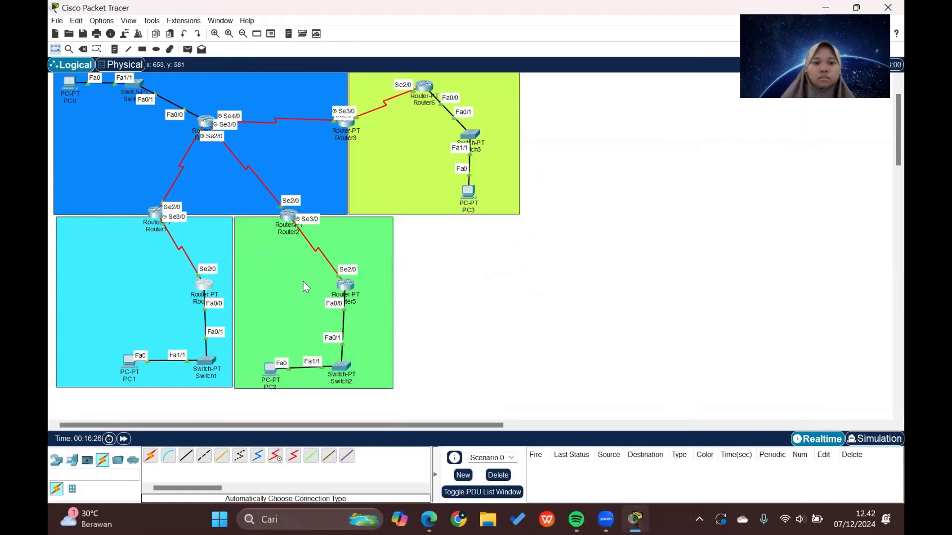
pyautogui.scroll(1, 304, 286)
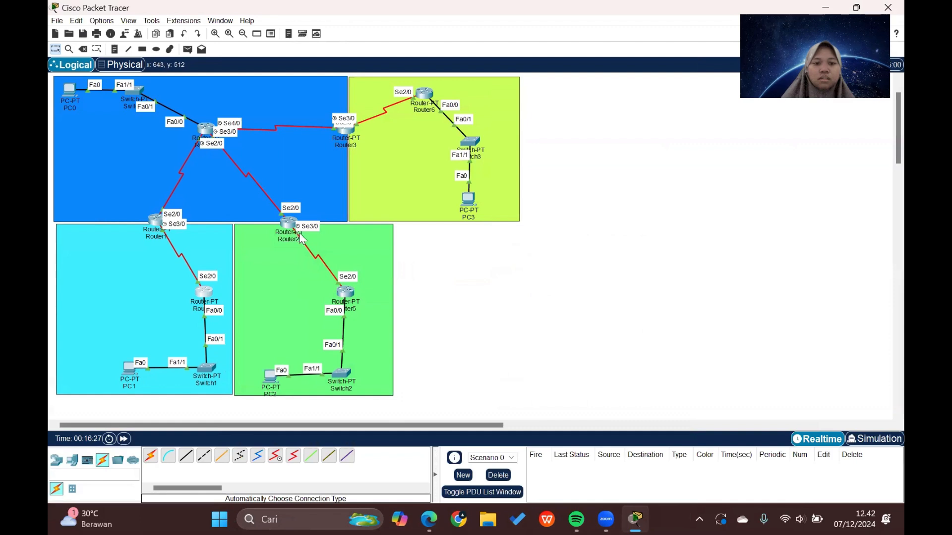
pyautogui.scroll(1, 302, 238)
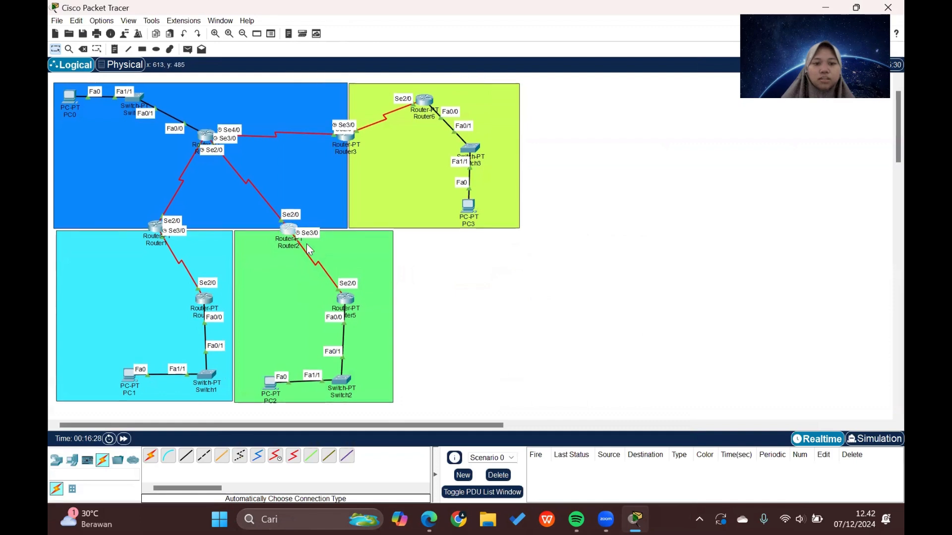
pyautogui.click(291, 232)
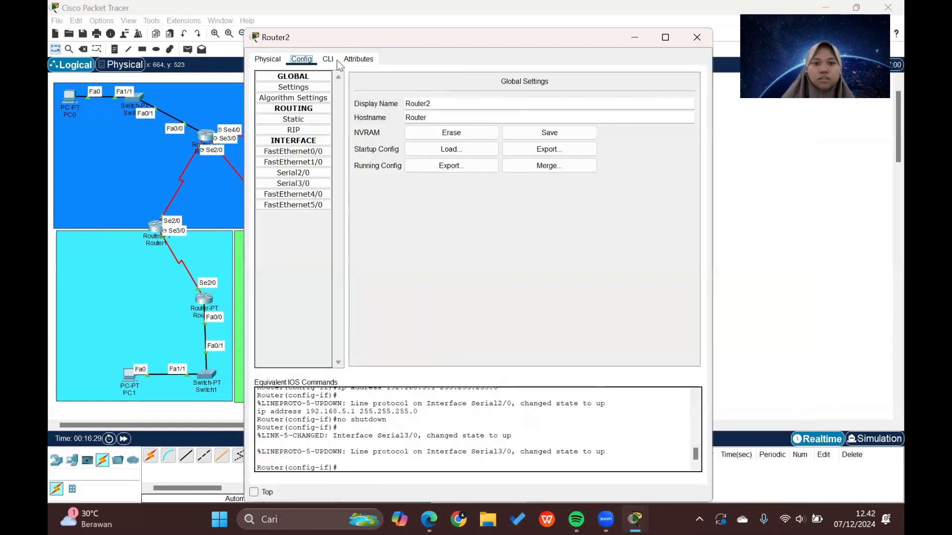
pyautogui.click(328, 60)
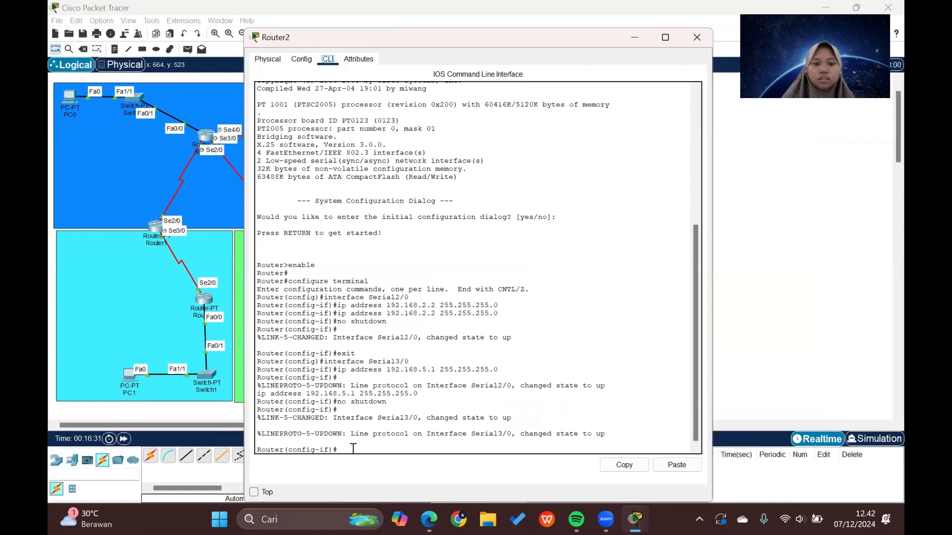
pyautogui.press('Return')
pyautogui.write('ex')
pyautogui.press('Return')
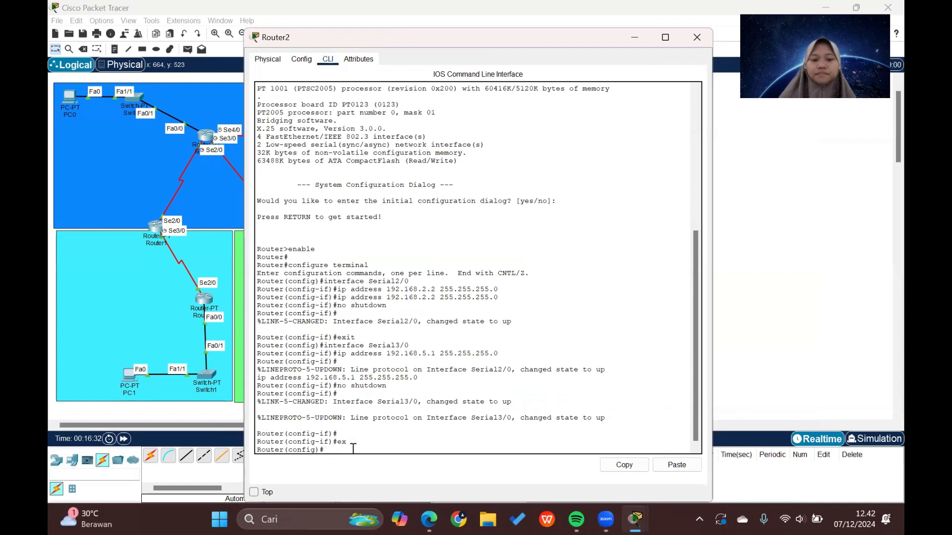
pyautogui.write('router')
pyautogui.write('ospf 1')
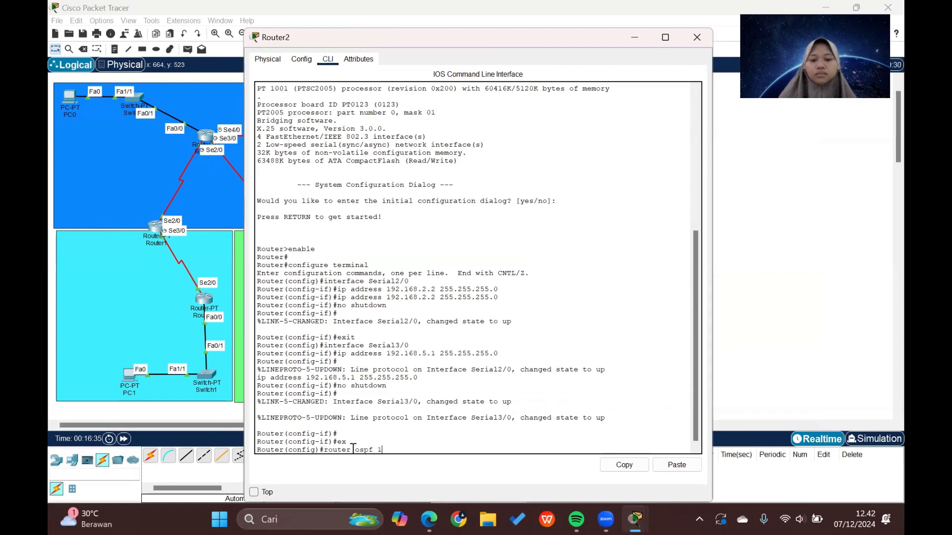
pyautogui.press('Return')
# Step: Add network 192.168.2.0 with wildcard 0.0.0.255 in area 0 to Router2's OSPF process
pyautogui.write('net')
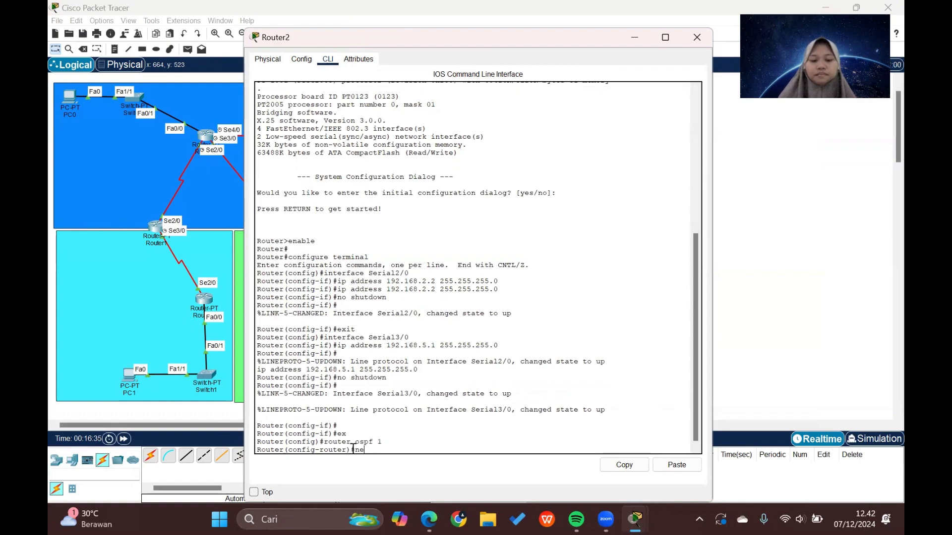
pyautogui.press('Tab')
pyautogui.press('Return')
pyautogui.write('network')
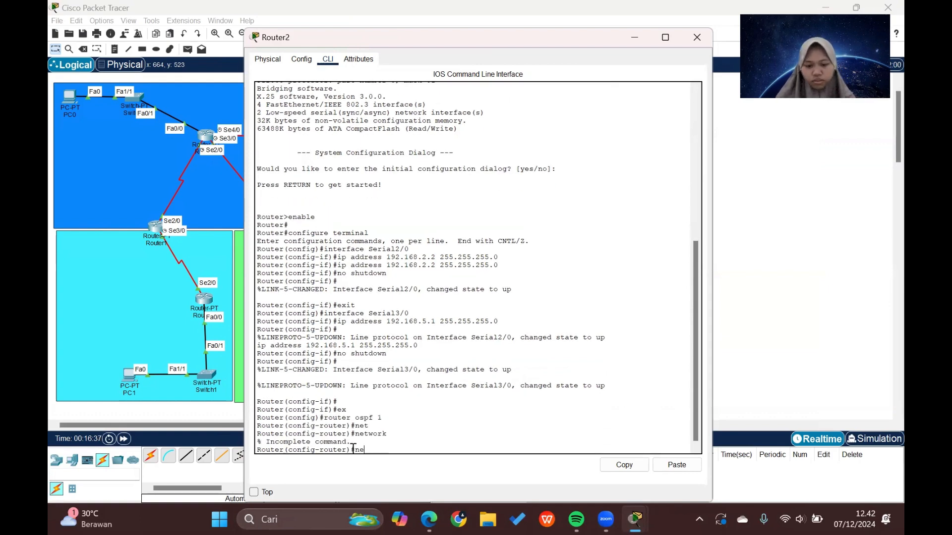
pyautogui.press('Tab')
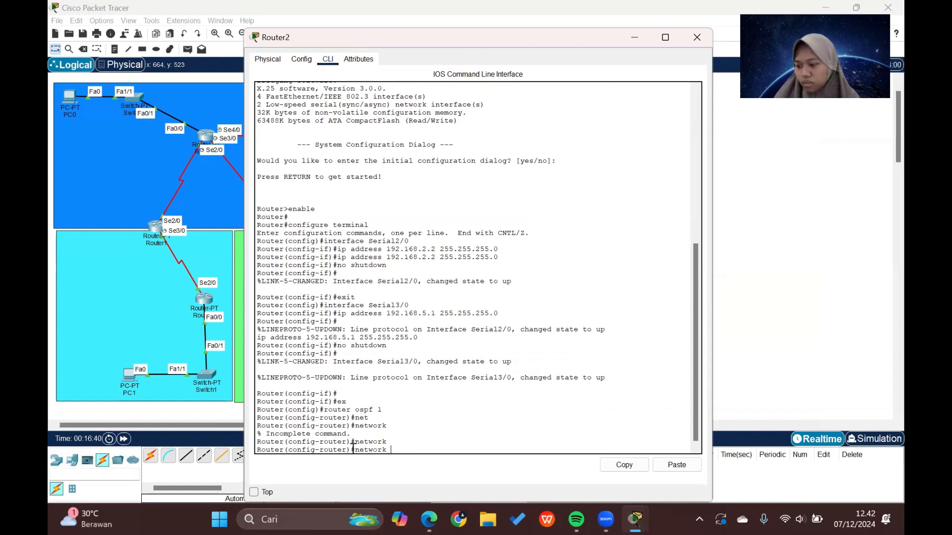
pyautogui.write('192.1')
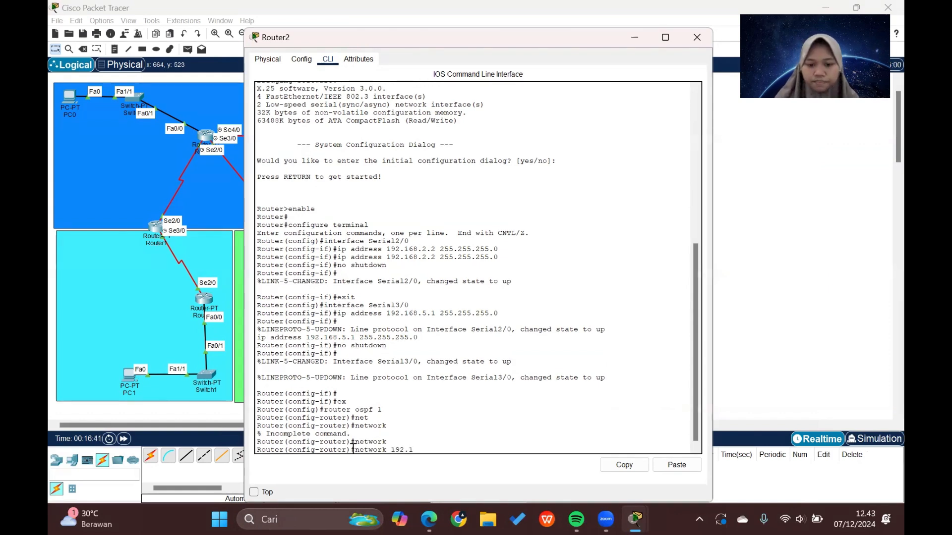
pyautogui.write('68.2')
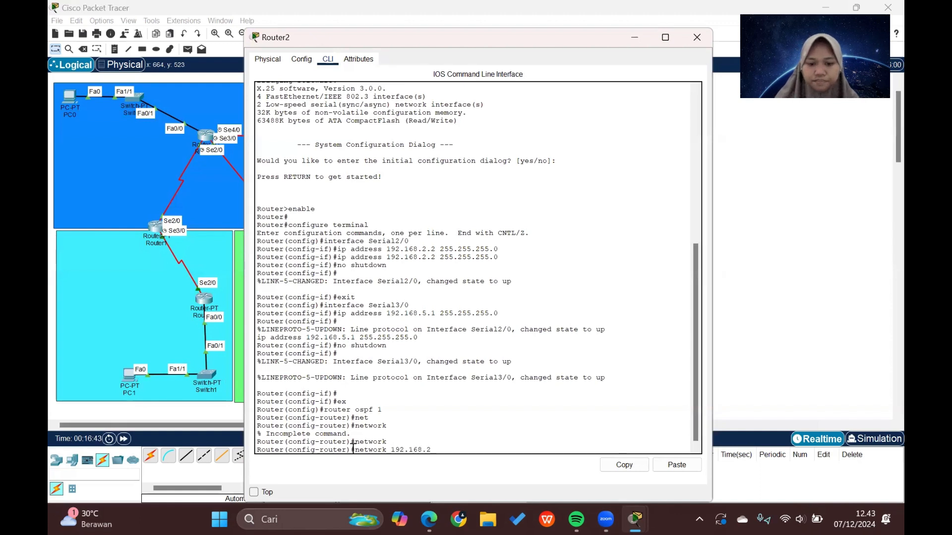
pyautogui.write('.0 0.0.0.')
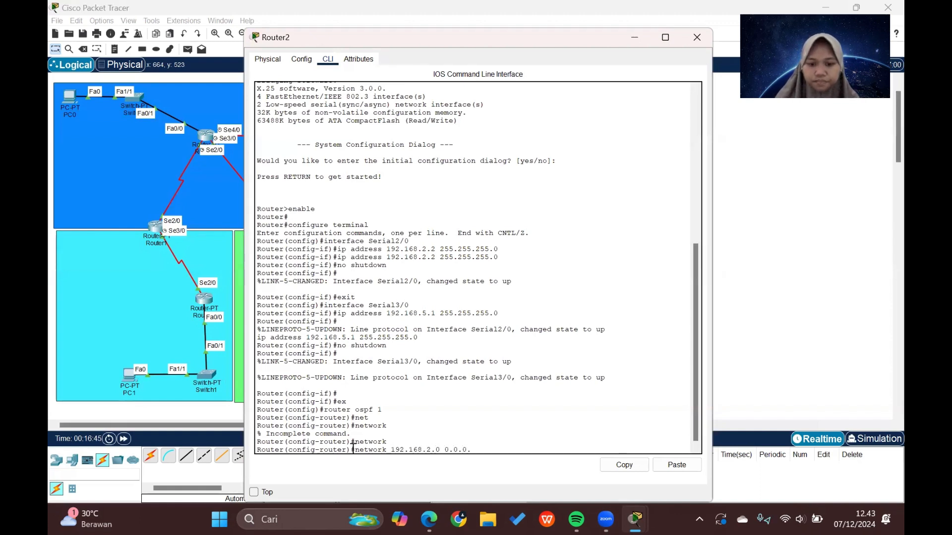
pyautogui.write('255 area ')
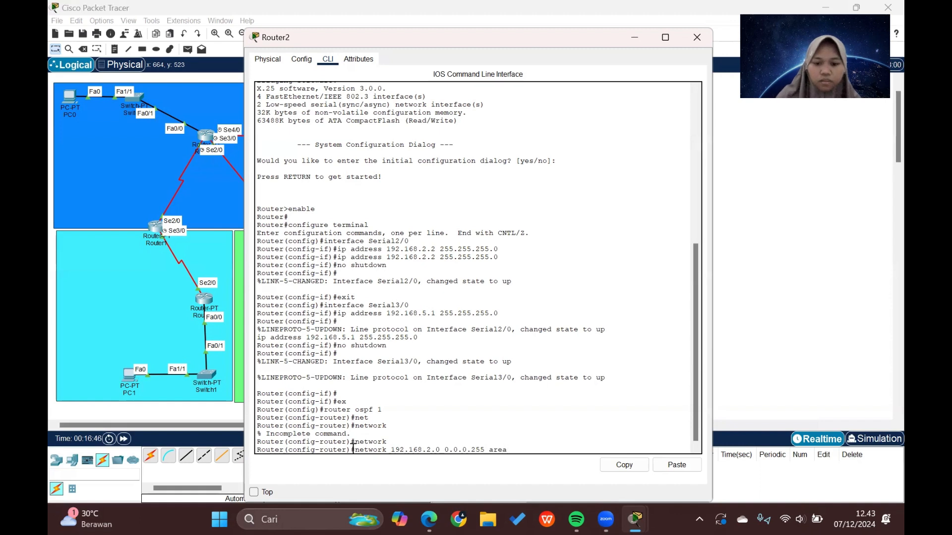
pyautogui.write('0')
pyautogui.press('Return')
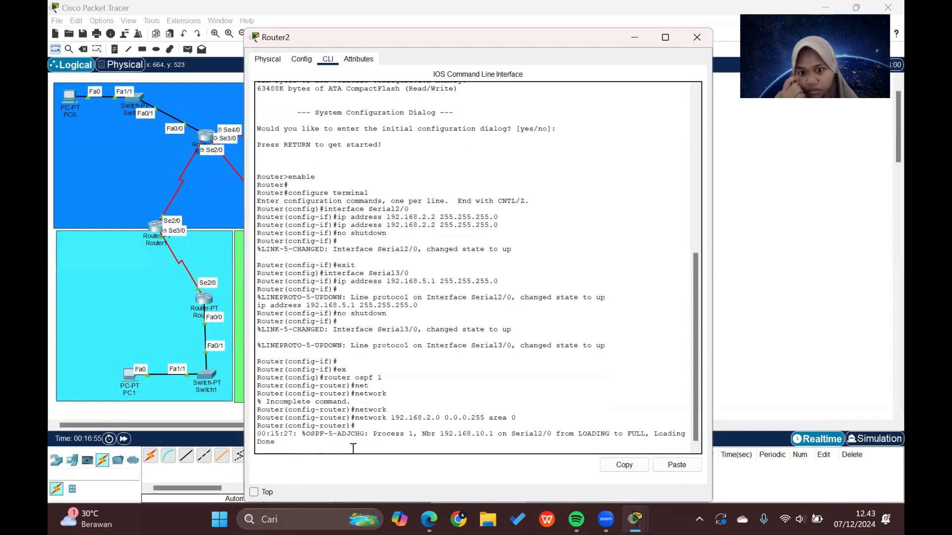
pyautogui.press('Return')
# Step: Add network 192.168.5.0 with wildcard 0.0.0.255 in area 3 to Router2's OSPF process
pyautogui.write('ne')
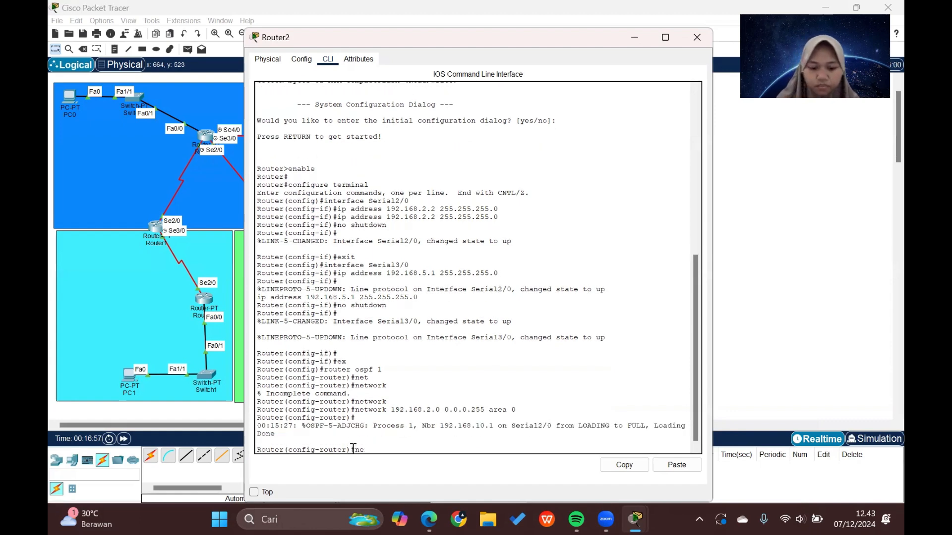
pyautogui.write('t')
pyautogui.press('Tab')
pyautogui.write('192.16')
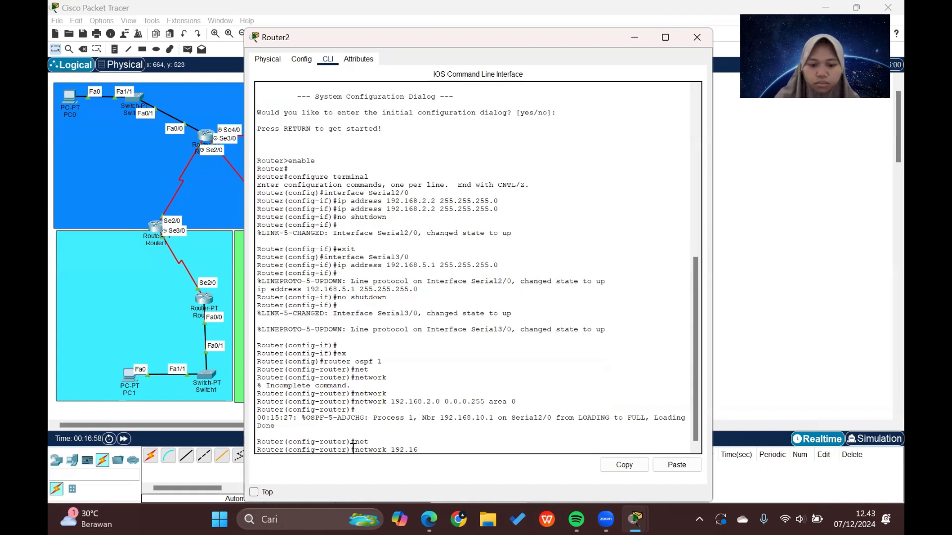
pyautogui.write('8.')
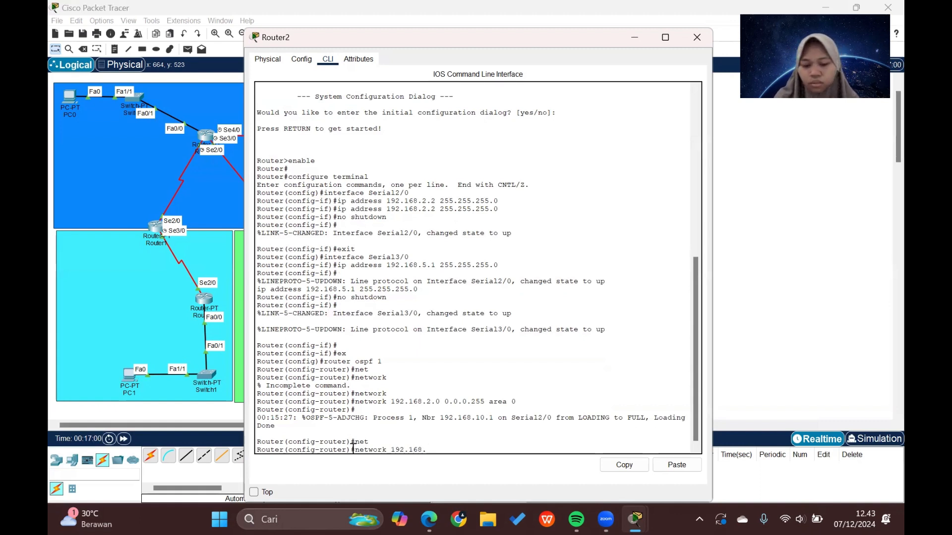
pyautogui.write('5.0 0.0.')
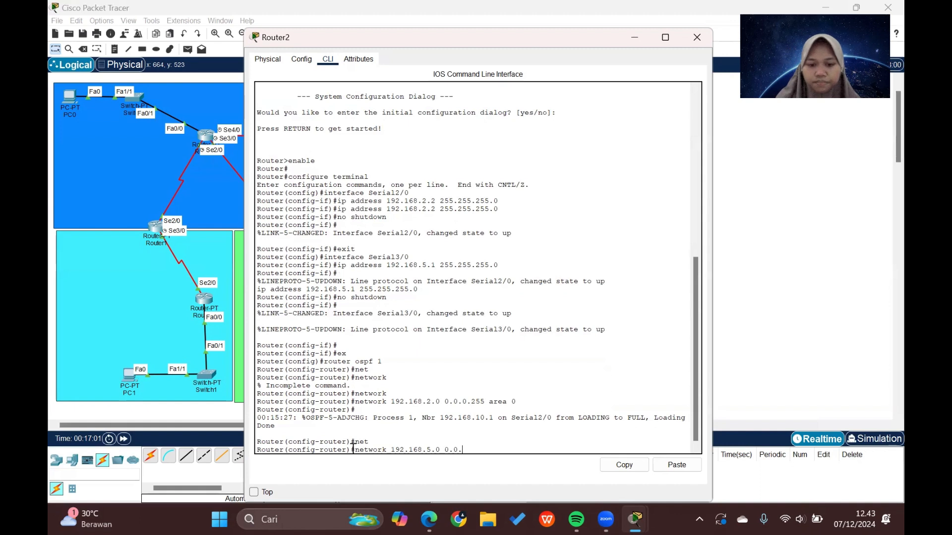
pyautogui.write('0.255 area')
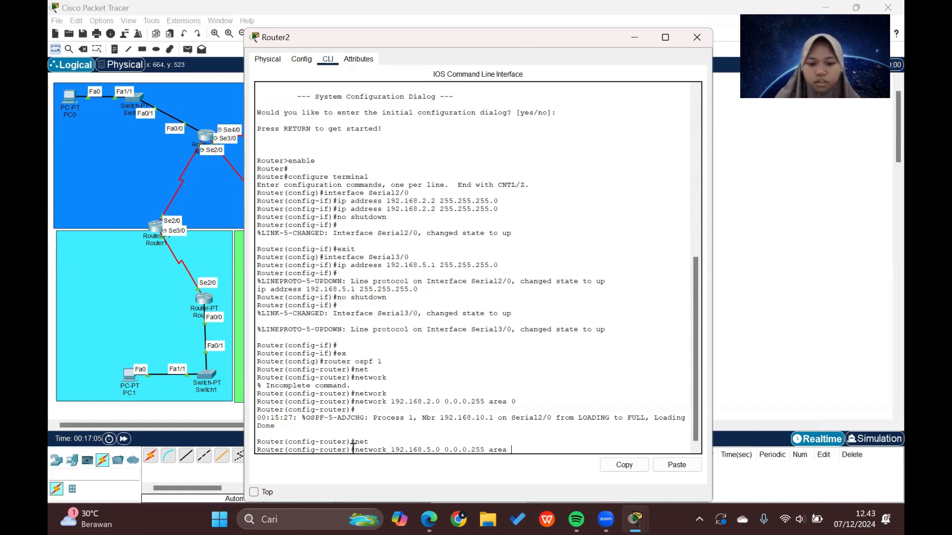
pyautogui.write(' 3')
pyautogui.press('Return')
# Step: Exit Router2's OSPF router configuration and close its device window
pyautogui.write('ex')
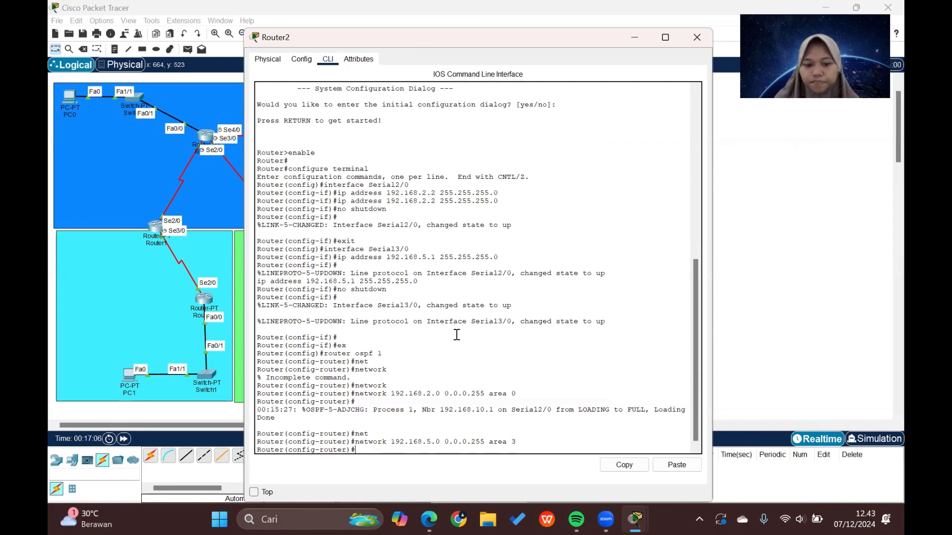
pyautogui.press('Return')
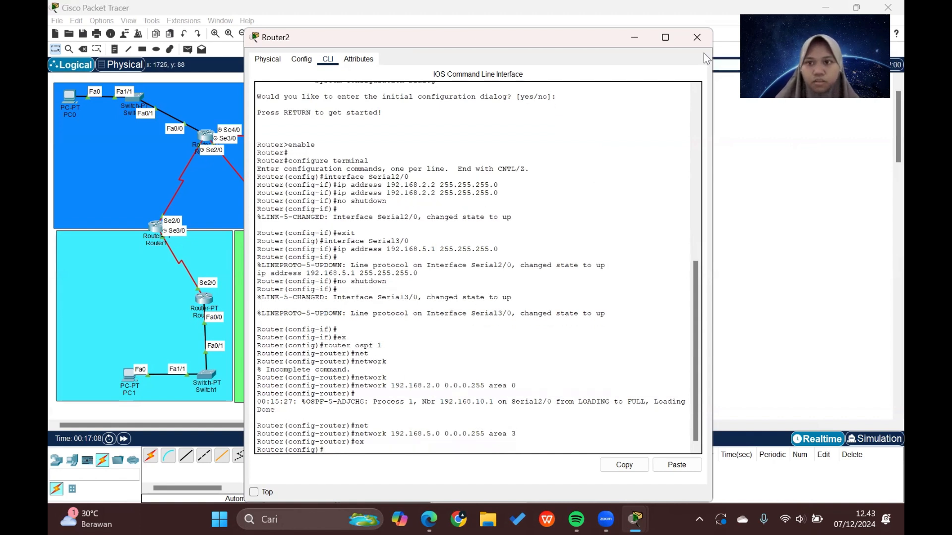
pyautogui.click(697, 36)
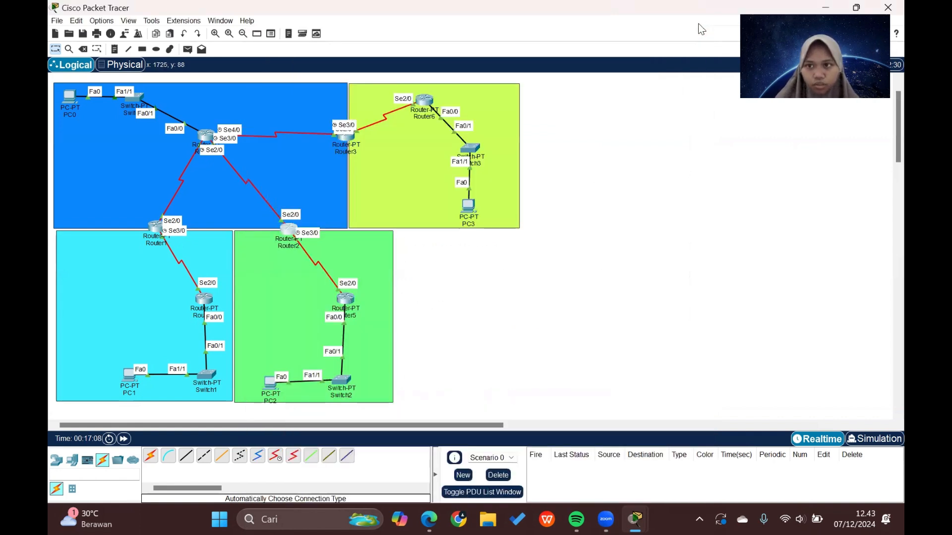
# Step: Open Router5's command line and start its console session
pyautogui.click(345, 302)
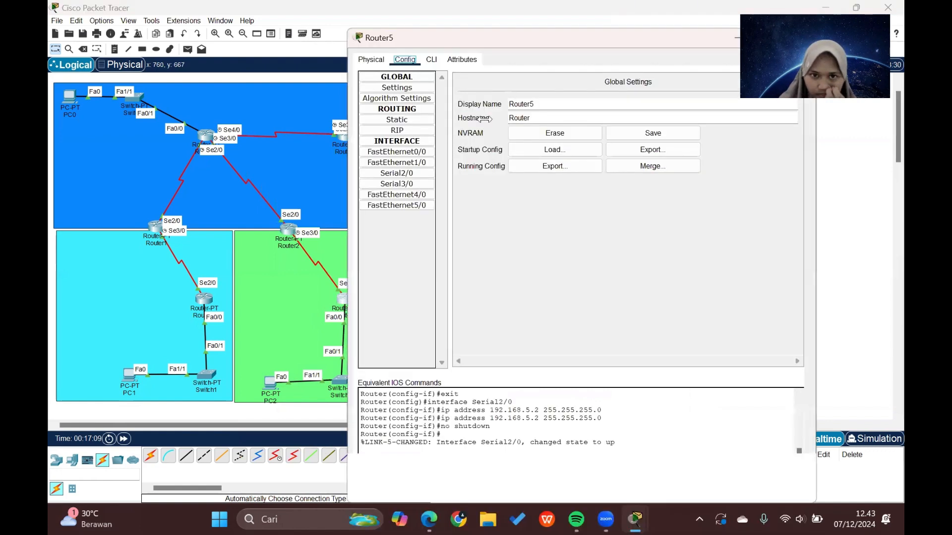
pyautogui.click(431, 59)
pyautogui.click(461, 446)
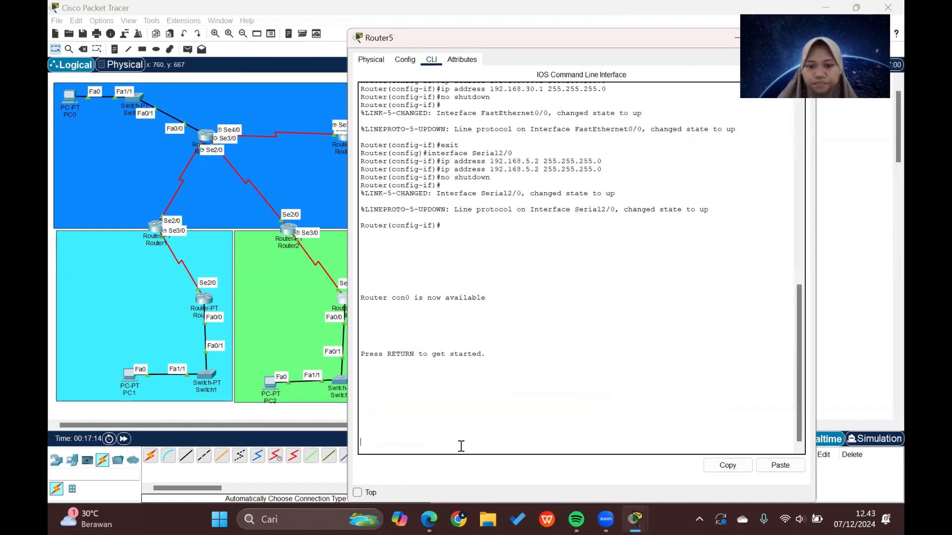
pyautogui.press('Return')
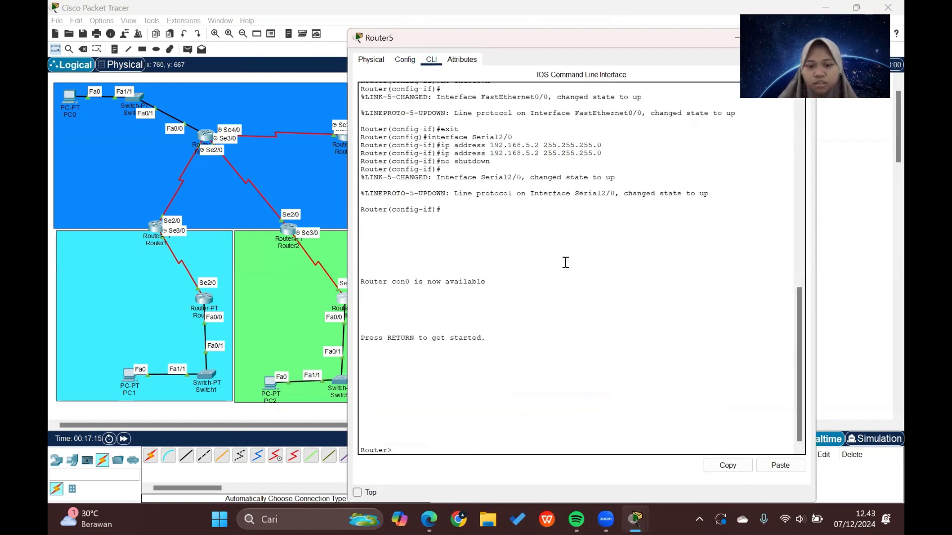
# Step: Enter global configuration mode on Router5 and start OSPF process 1
pyautogui.write('enable')
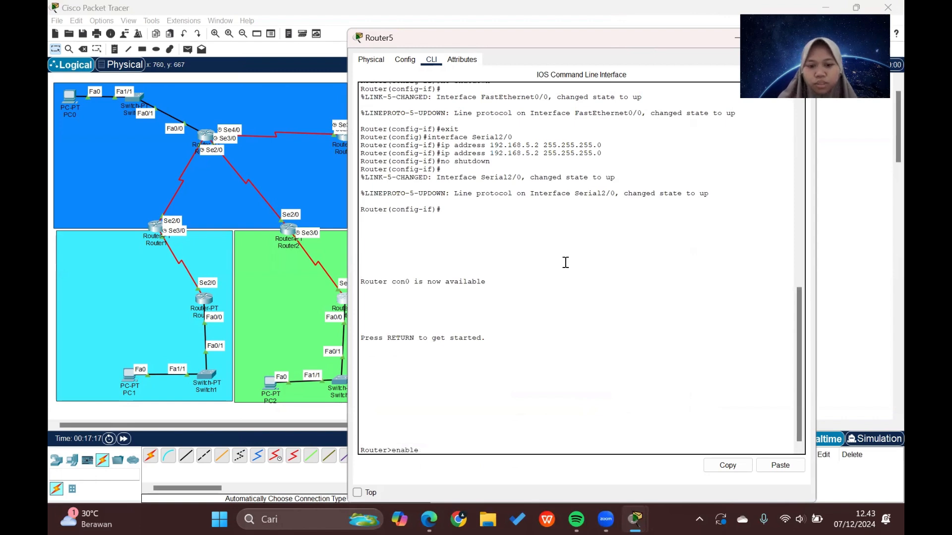
pyautogui.press('Return')
pyautogui.write('conf')
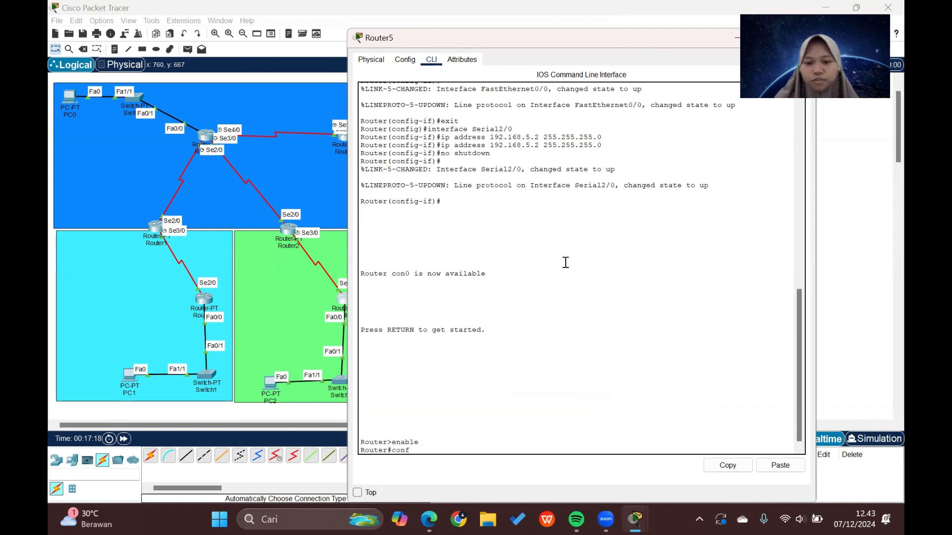
pyautogui.write(' t')
pyautogui.press('Return')
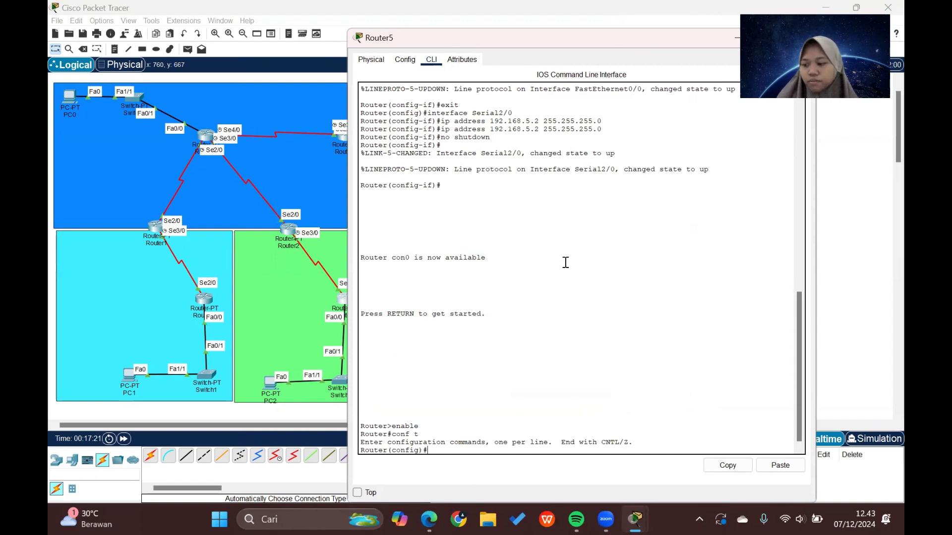
pyautogui.write('route')
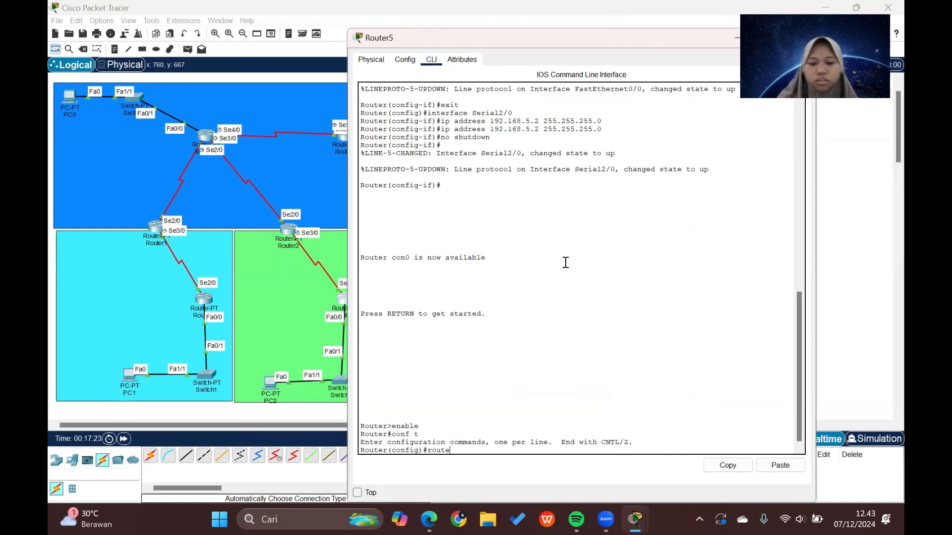
pyautogui.write('r ospf 1')
pyautogui.press('Return')
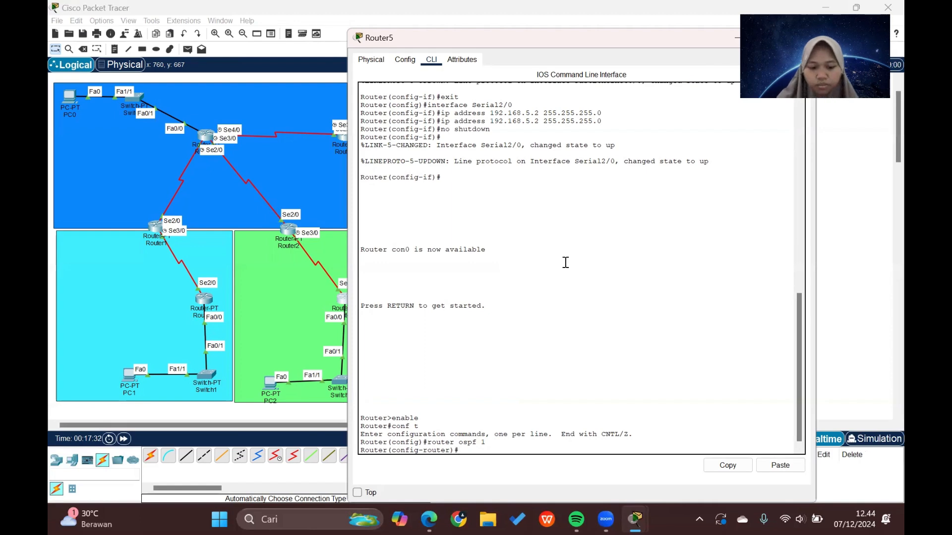
# Step: Add network 192.168.5.0 with wildcard 0.0.0.255 in area 3 to Router5's OSPF process
pyautogui.write('net')
pyautogui.press('Tab')
pyautogui.write('192.')
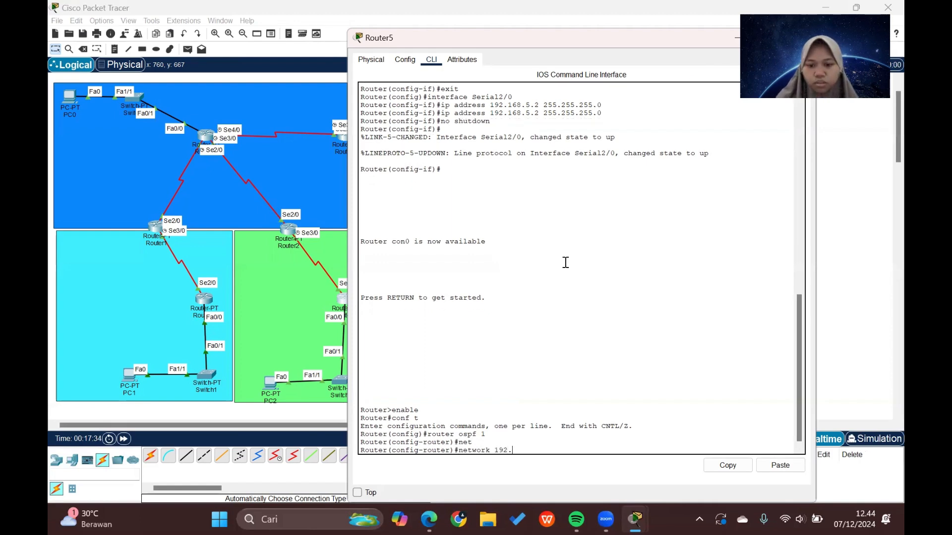
pyautogui.write('168.')
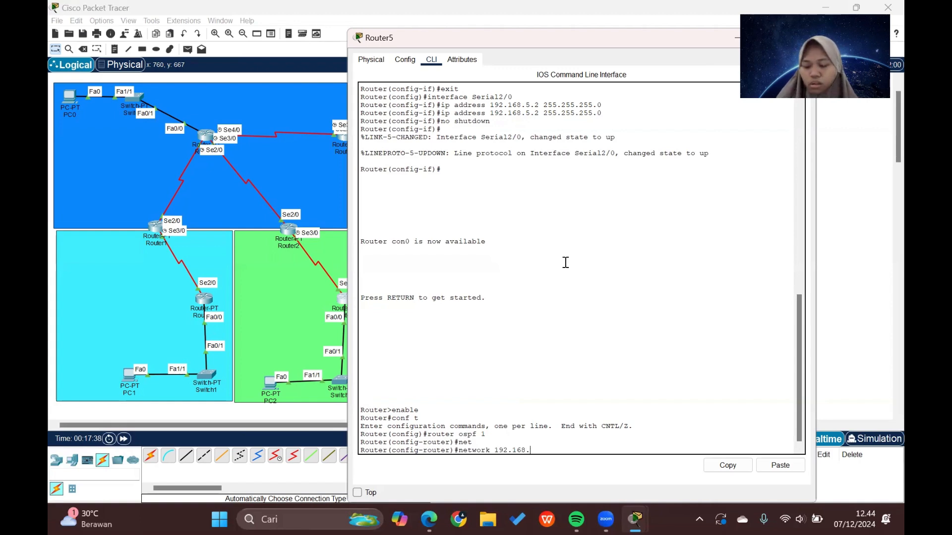
pyautogui.write('5.0')
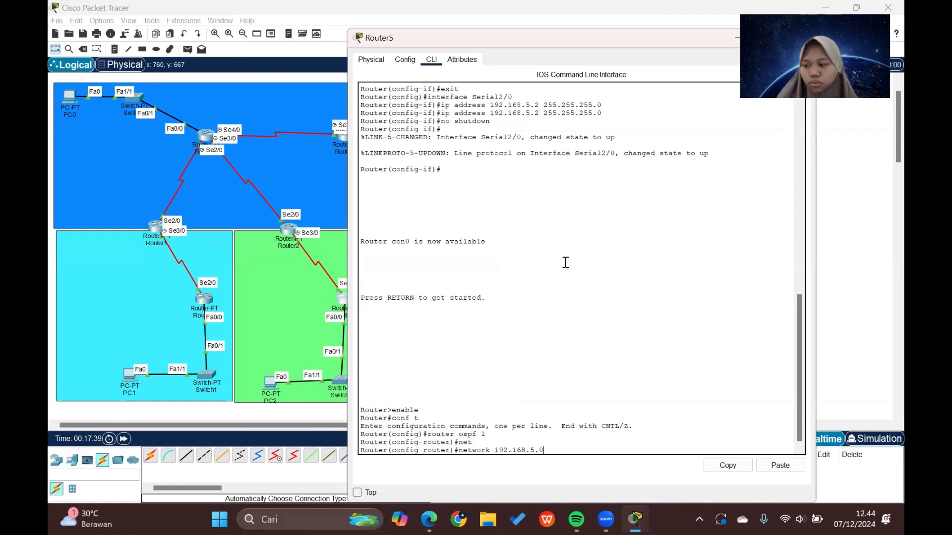
pyautogui.write(' 0.0.0.')
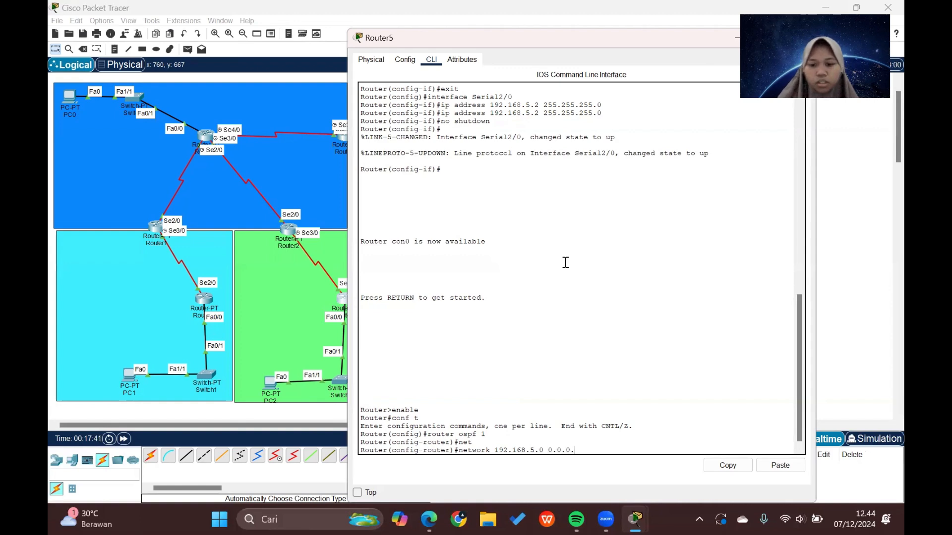
pyautogui.write('255 are')
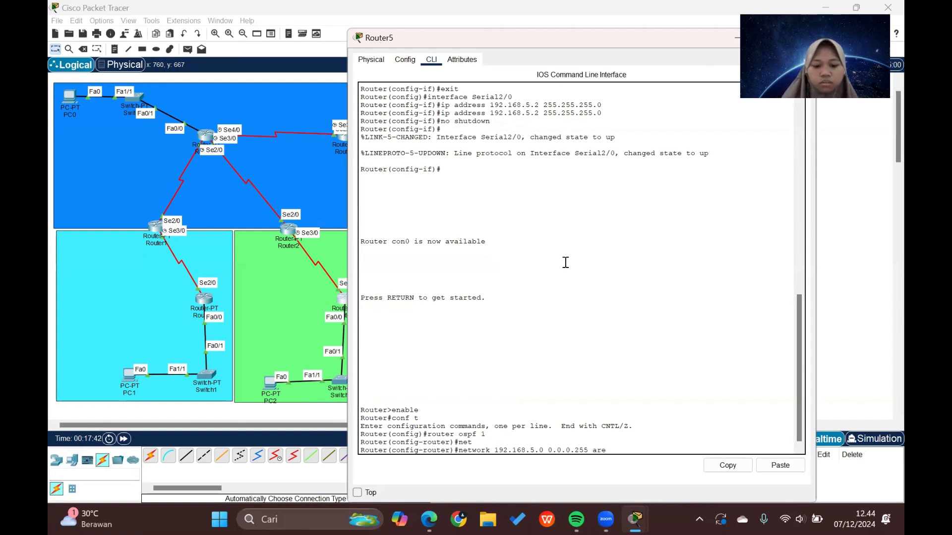
pyautogui.write('a 3')
pyautogui.press('Return')
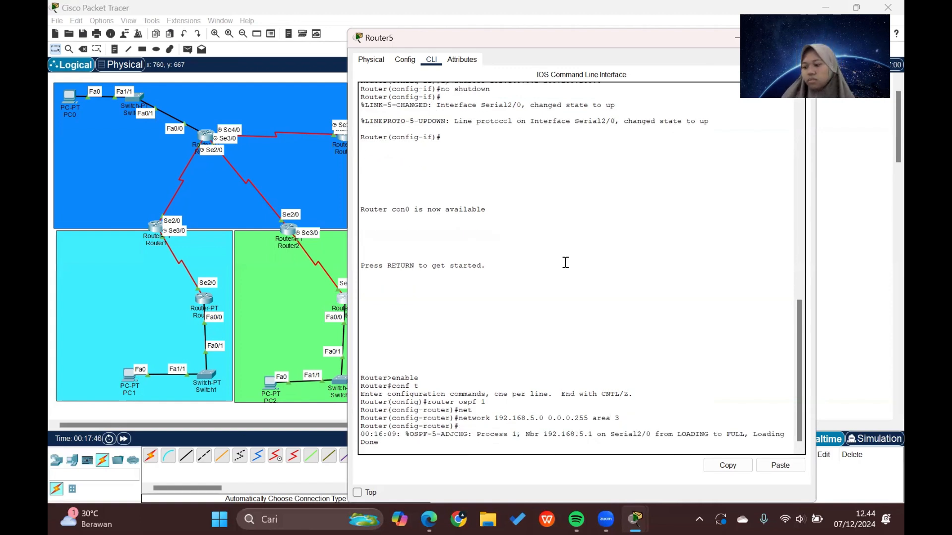
pyautogui.press('Return')
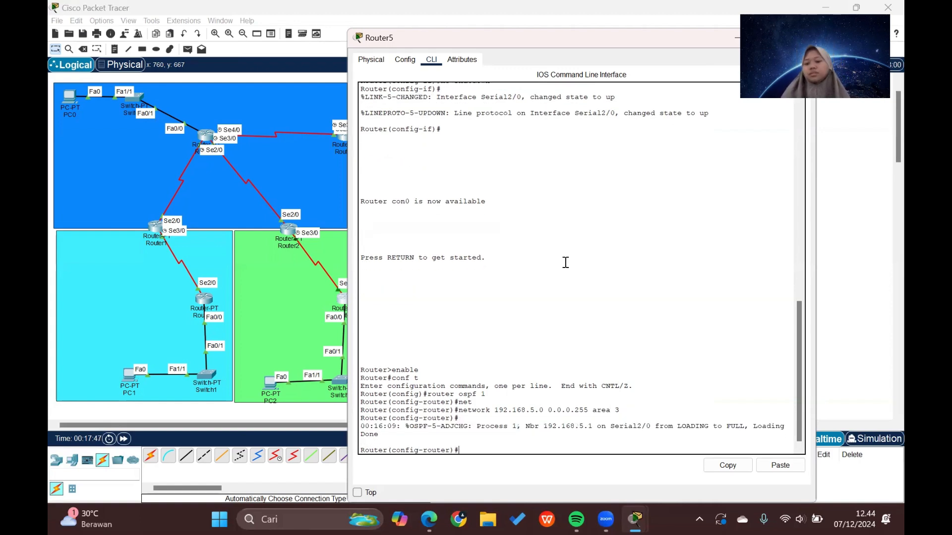
# Step: Add network 192.168.30.0 with wildcard 0.0.0.255 in area 3 to Router5's OSPF process
pyautogui.press('Up')
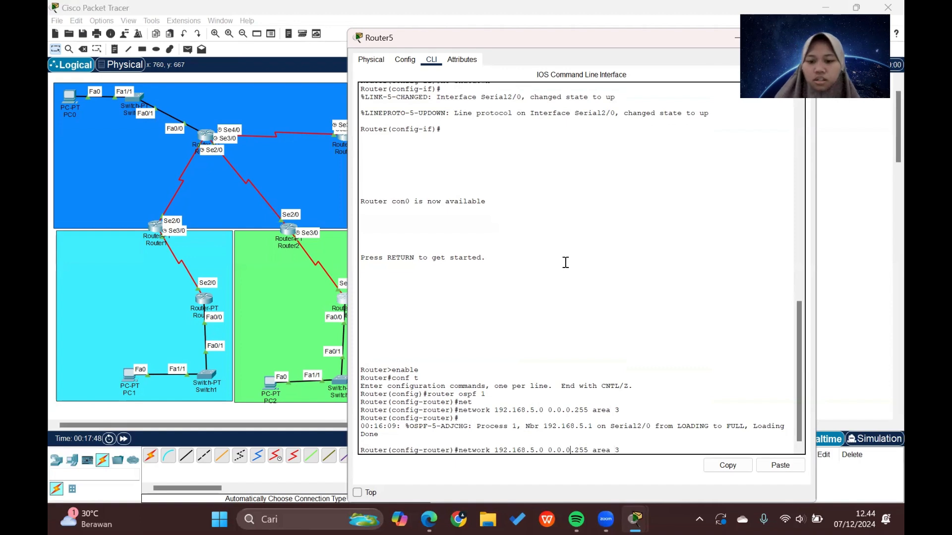
pyautogui.press('BackSpace')
pyautogui.write('30')
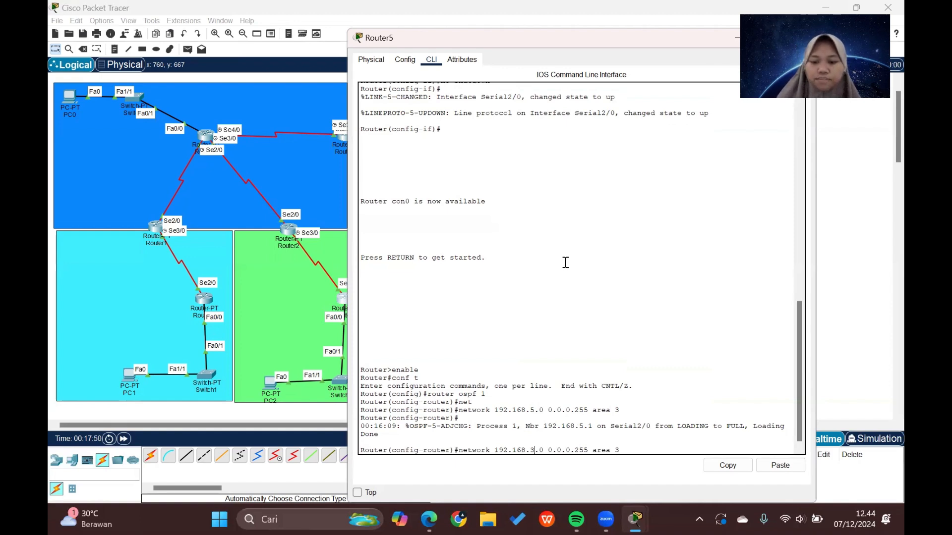
pyautogui.press('Return')
# Step: Exit Router5's OSPF router configuration and move its device window clear of the webcam overlay
pyautogui.write('ex')
pyautogui.press('Return')
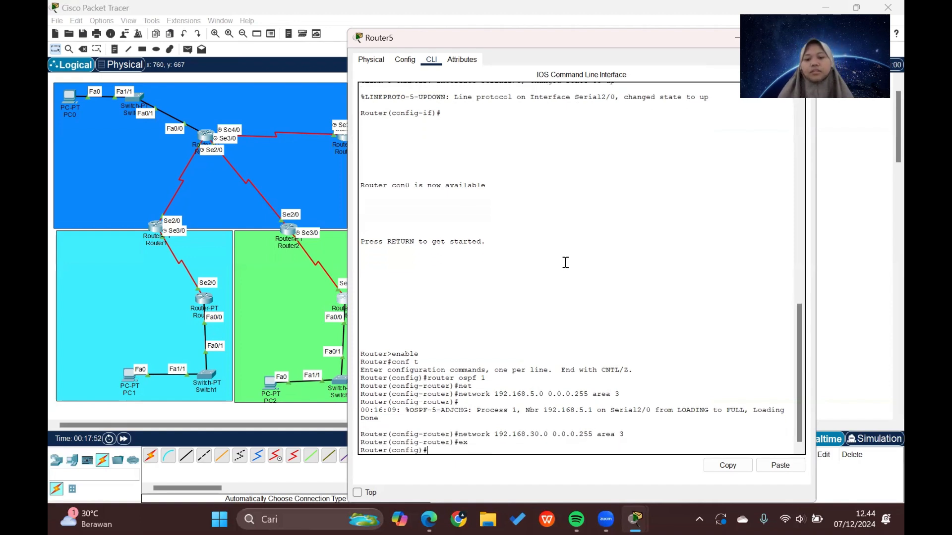
pyautogui.moveTo(581, 40); pyautogui.dragTo(389, 68)
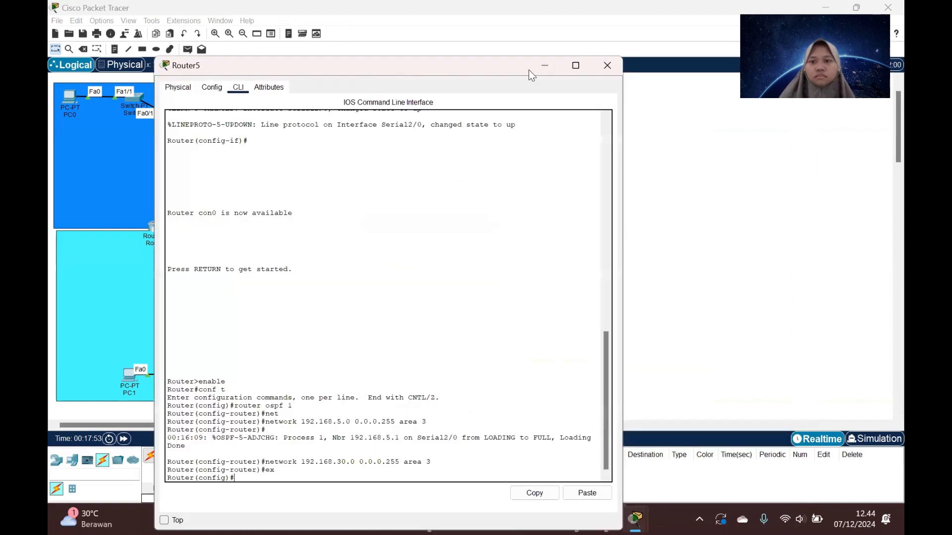
# Step: Close Router5's window, leave interface configuration mode on Router3, and start OSPF process 1 there
pyautogui.click(606, 66)
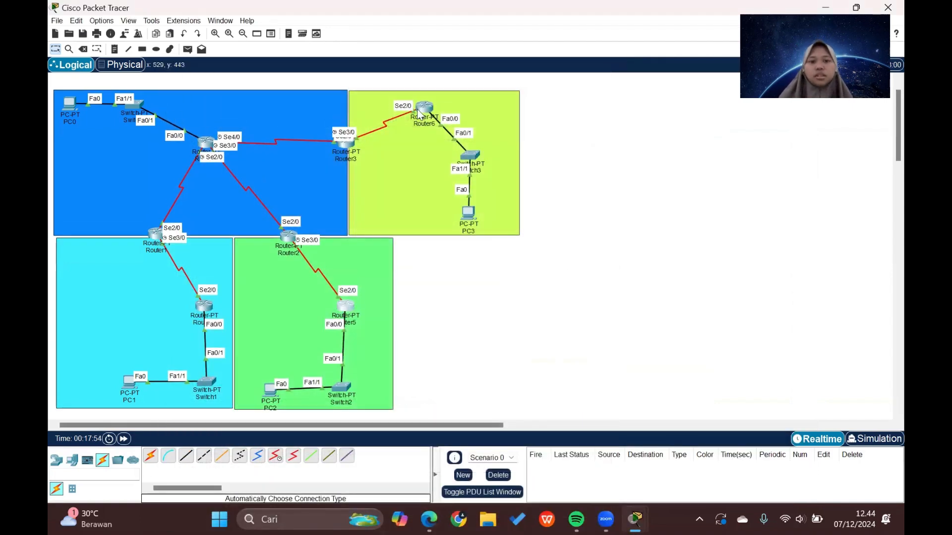
pyautogui.click(347, 149)
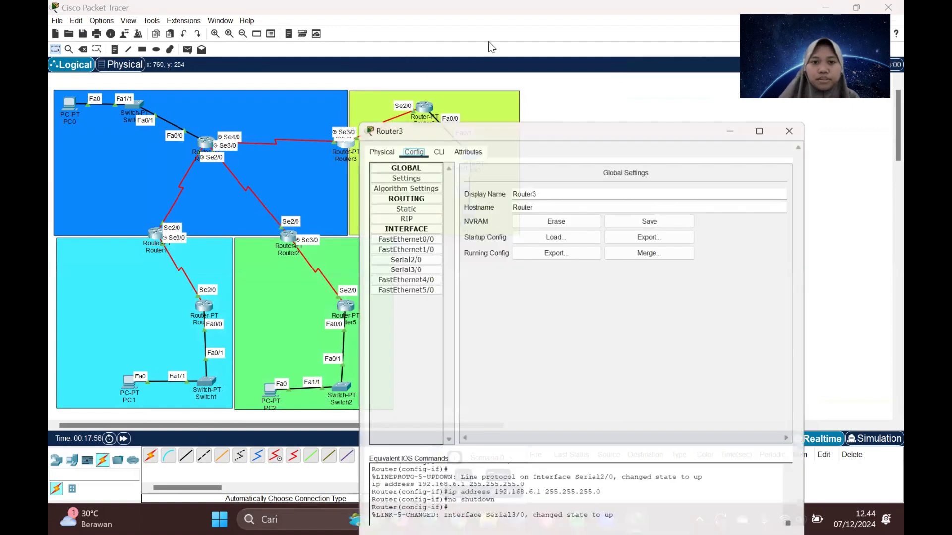
pyautogui.click(431, 59)
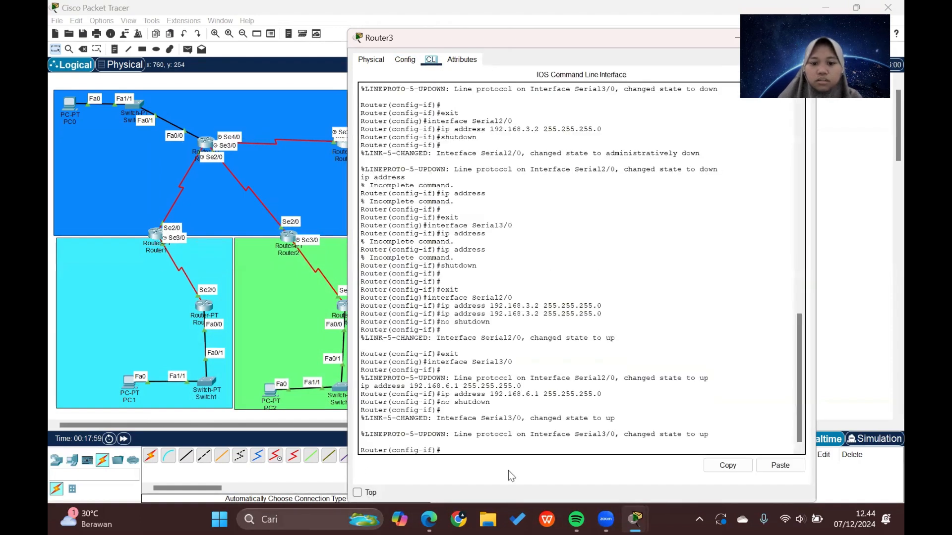
pyautogui.click(473, 448)
pyautogui.write('ex')
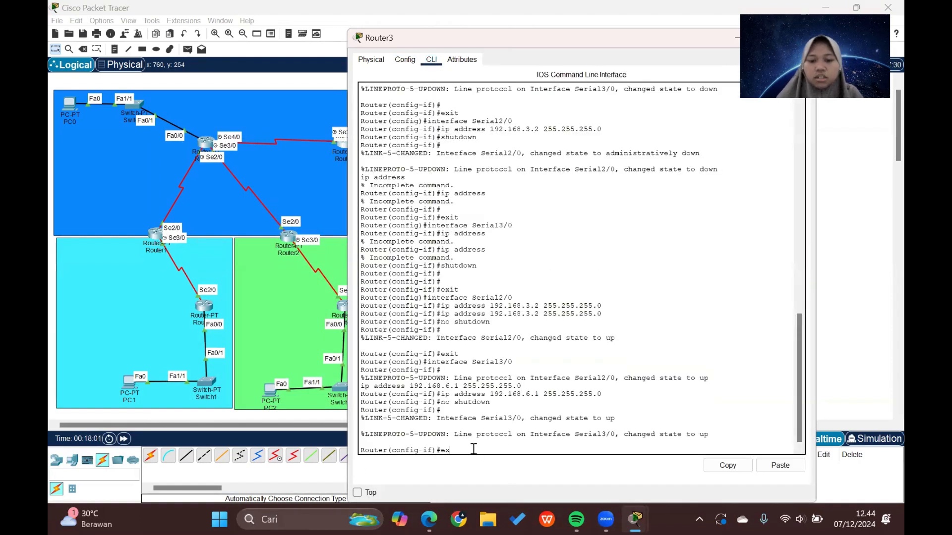
pyautogui.press('Return')
pyautogui.write('rou')
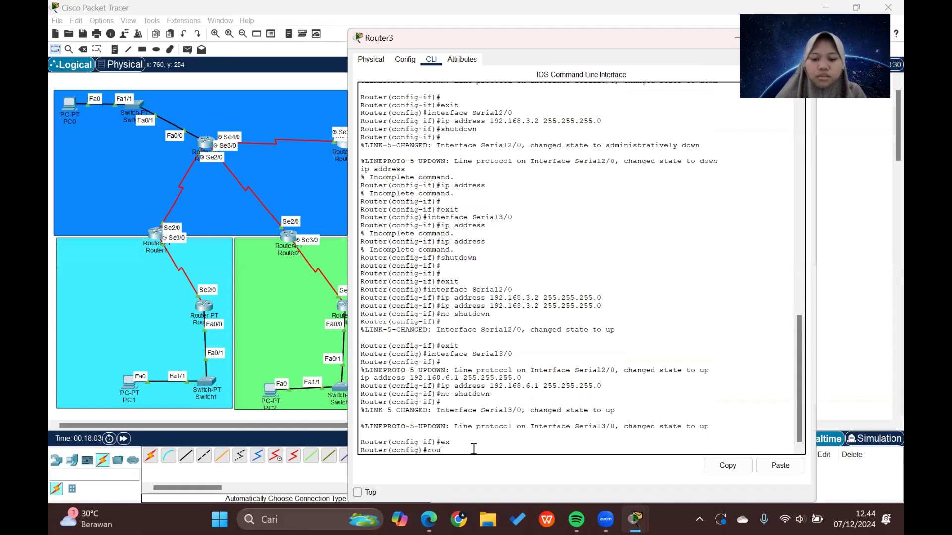
pyautogui.write('ter ospf 1')
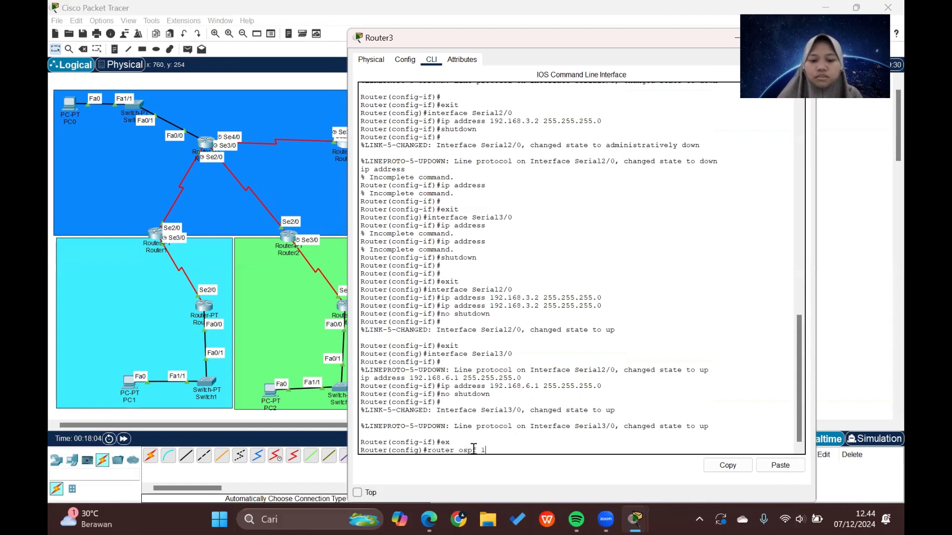
pyautogui.press('Return')
# Step: Add network 192.168.3.0 with wildcard 0.0.0.255 in area 0 to Router3's OSPF process
pyautogui.write('net 192.168')
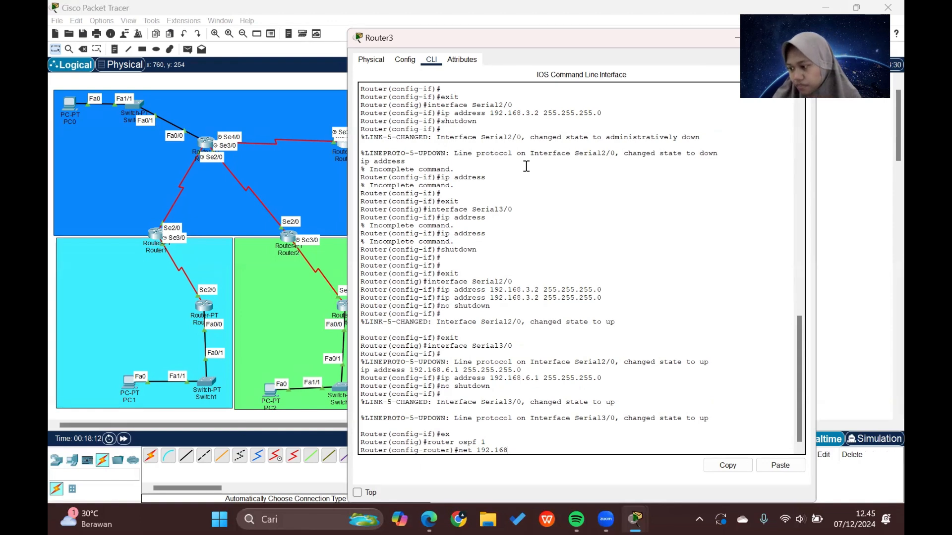
pyautogui.write('.3.0')
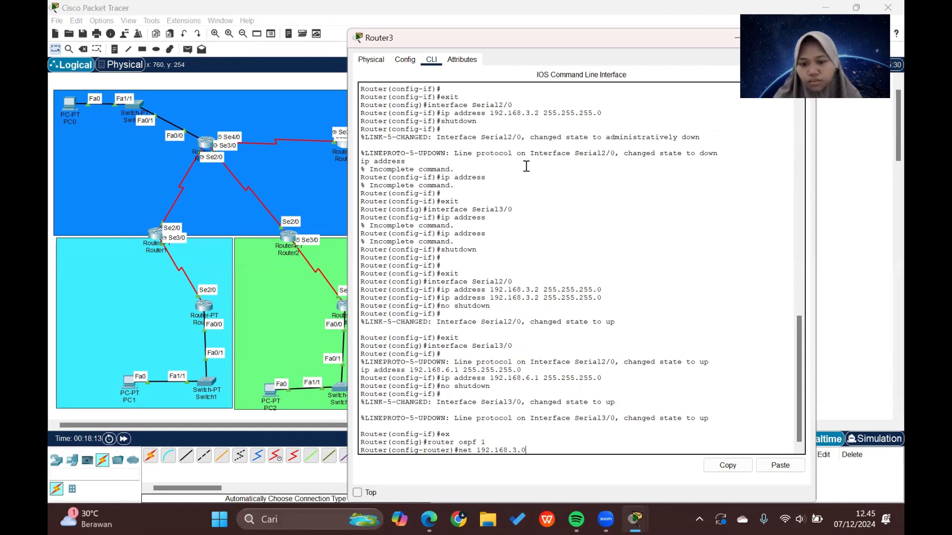
pyautogui.write(' 0.0.0.2')
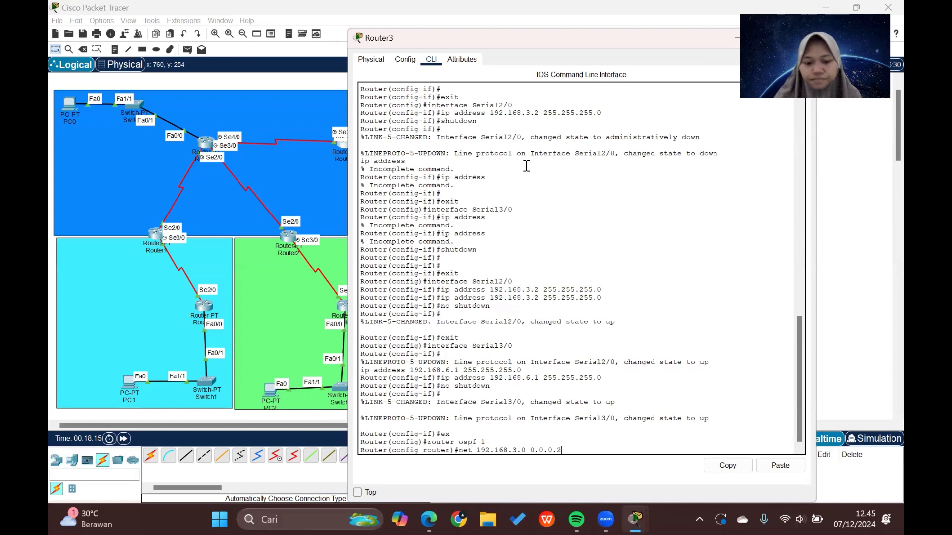
pyautogui.write('55 area 0')
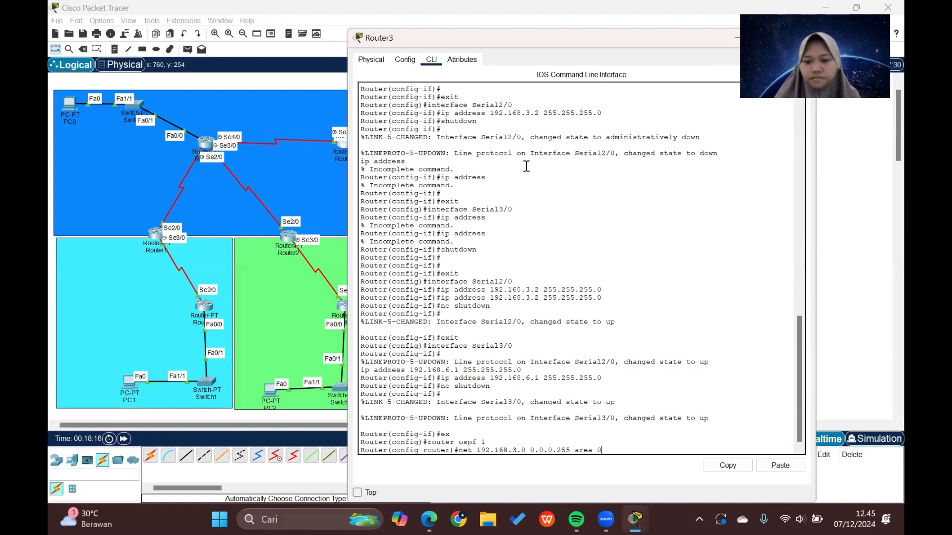
pyautogui.press('Return')
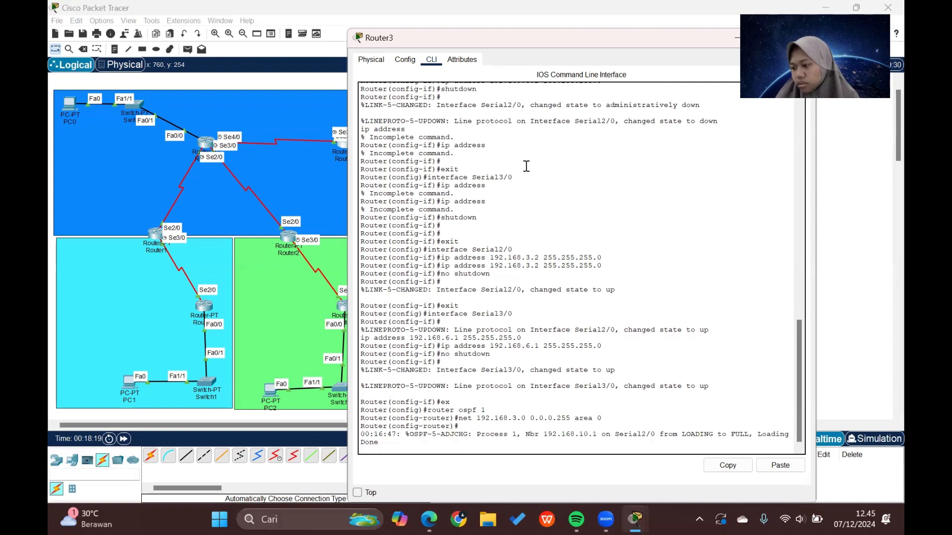
pyautogui.press('Return')
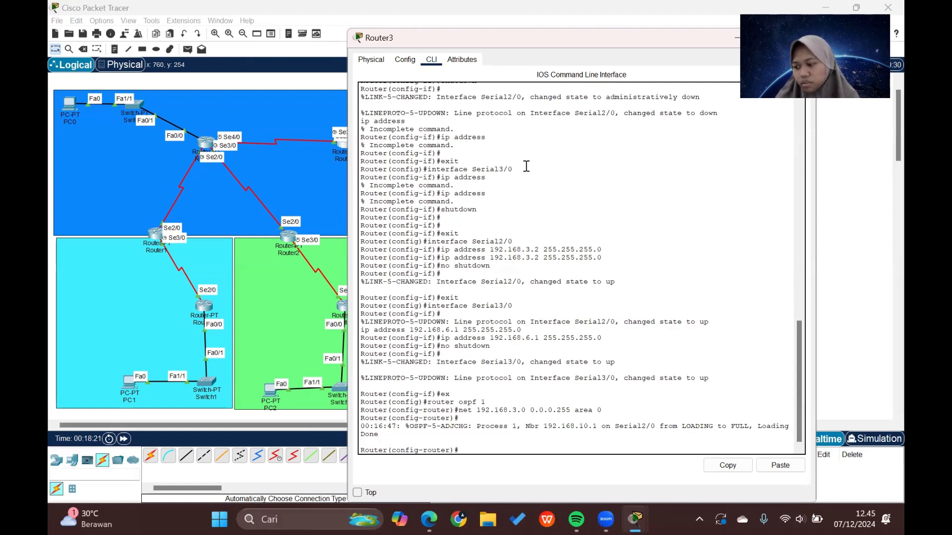
# Step: Add network 192.168.6.0 with wildcard 0.0.0.255 in area 4 to Router3's OSPF process, then exit router configuration and close its window
pyautogui.press('Up')
pyautogui.press('BackSpace')
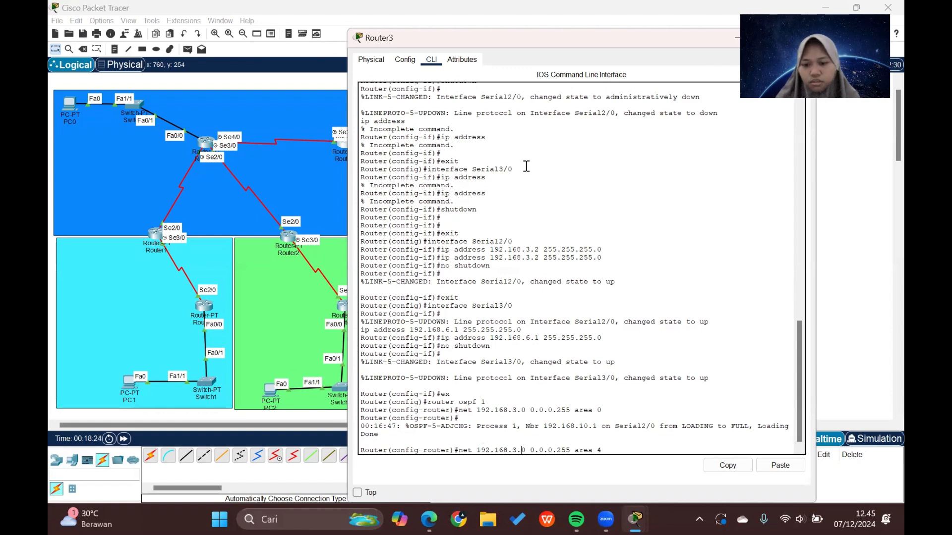
pyautogui.press('BackSpace')
pyautogui.write('6')
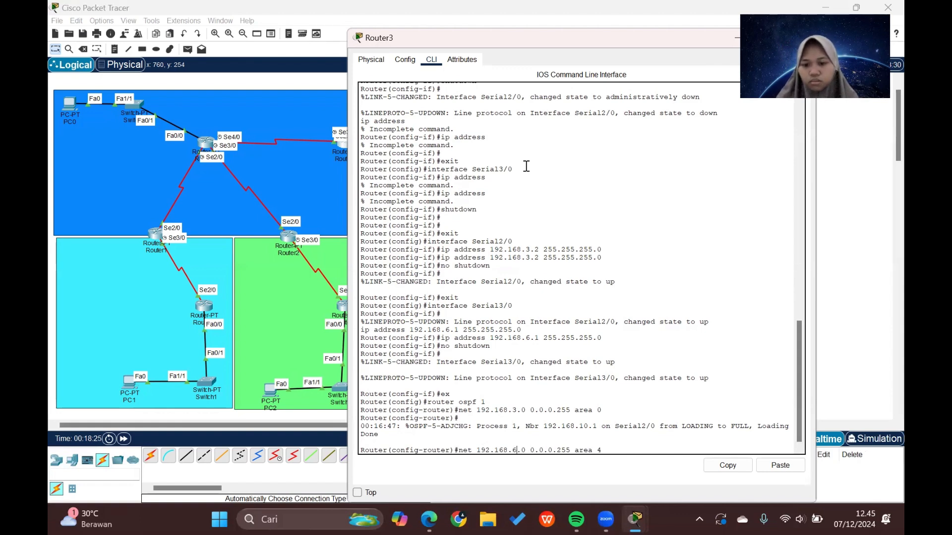
pyautogui.press('Return')
pyautogui.write('ex')
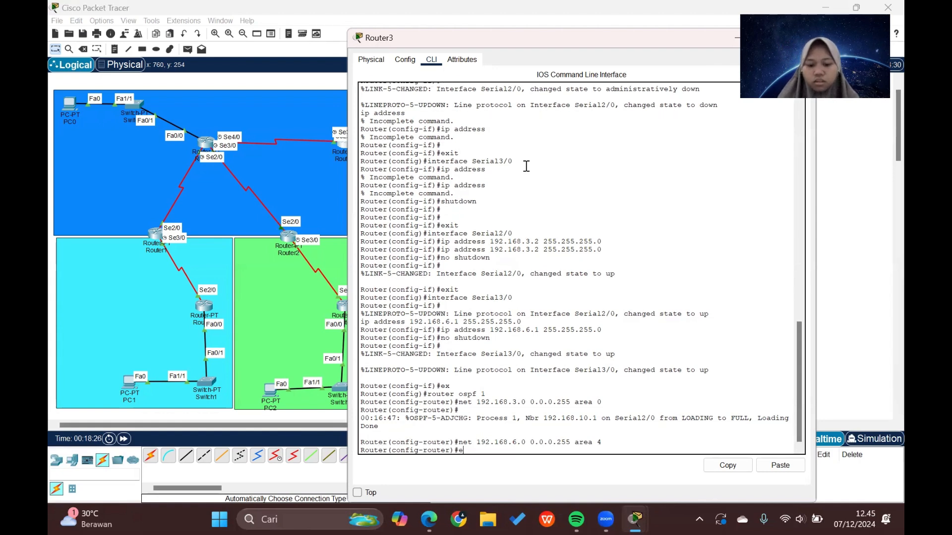
pyautogui.press('Return')
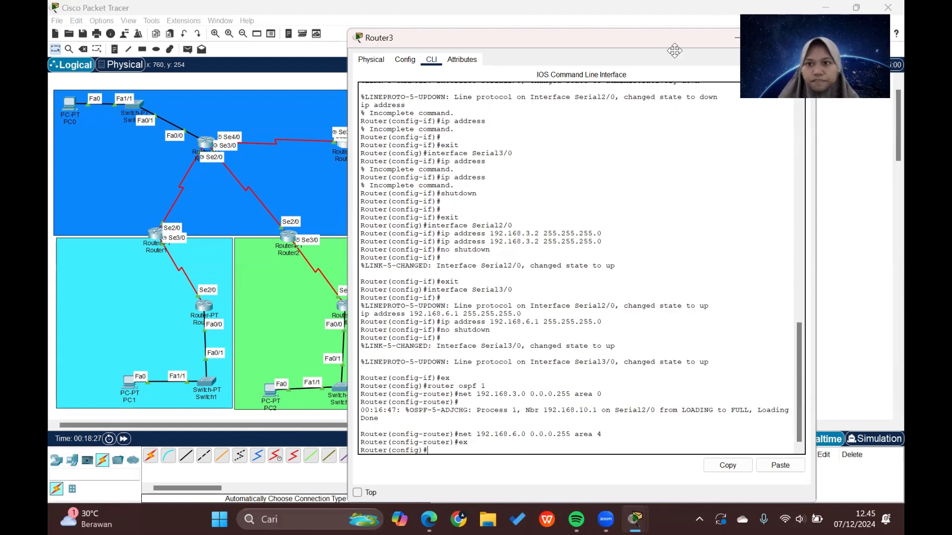
pyautogui.moveTo(592, 38); pyautogui.dragTo(471, 48)
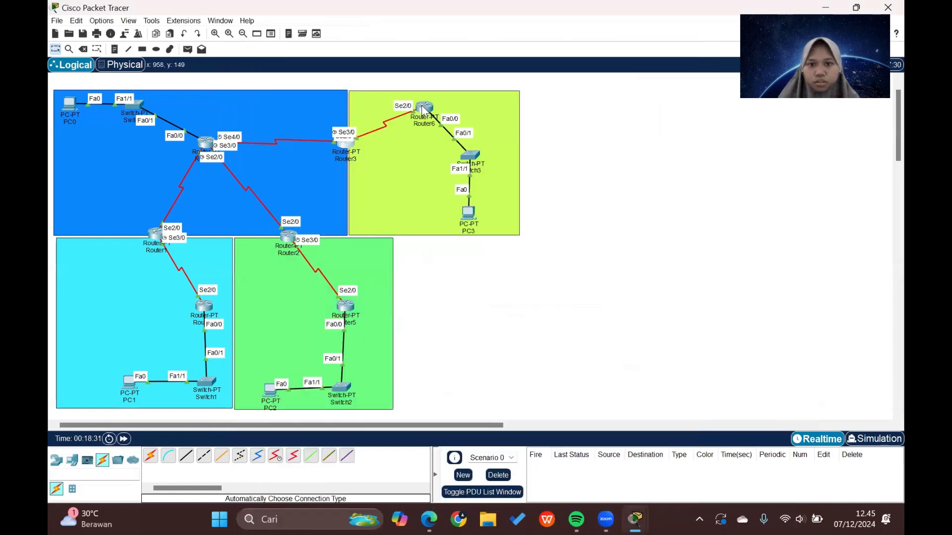
# Step: Leave interface configuration mode on Router6 and start OSPF process 1
pyautogui.click(422, 107)
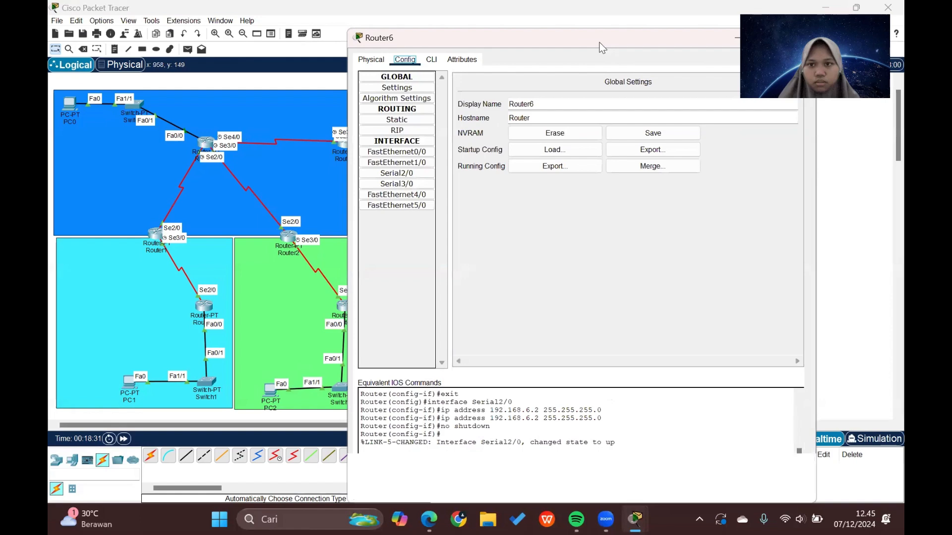
pyautogui.moveTo(535, 46); pyautogui.dragTo(328, 51)
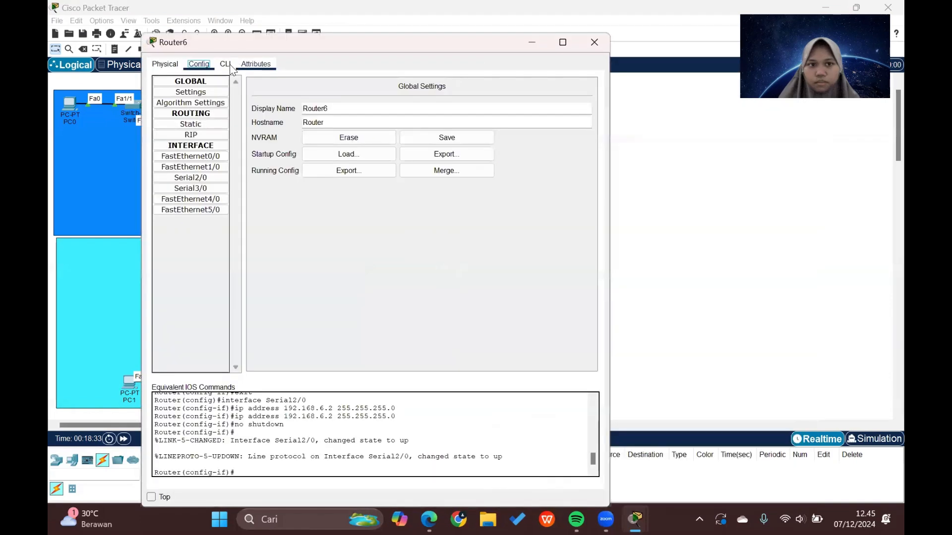
pyautogui.click(226, 64)
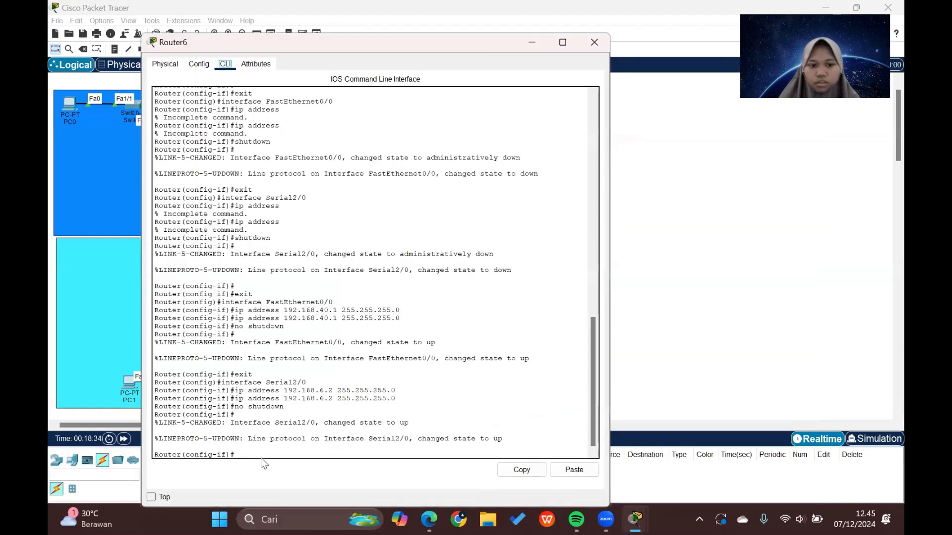
pyautogui.write('ex')
pyautogui.press('Return')
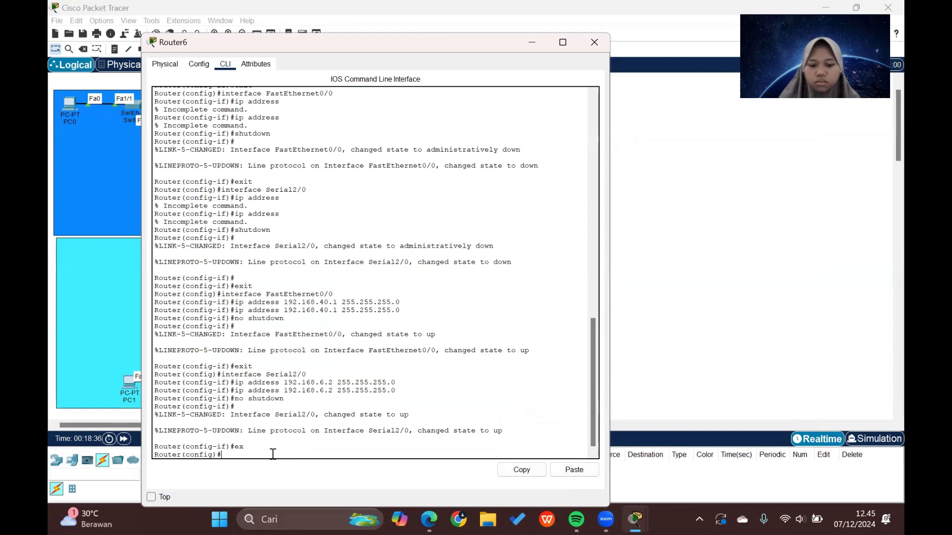
pyautogui.write('router o')
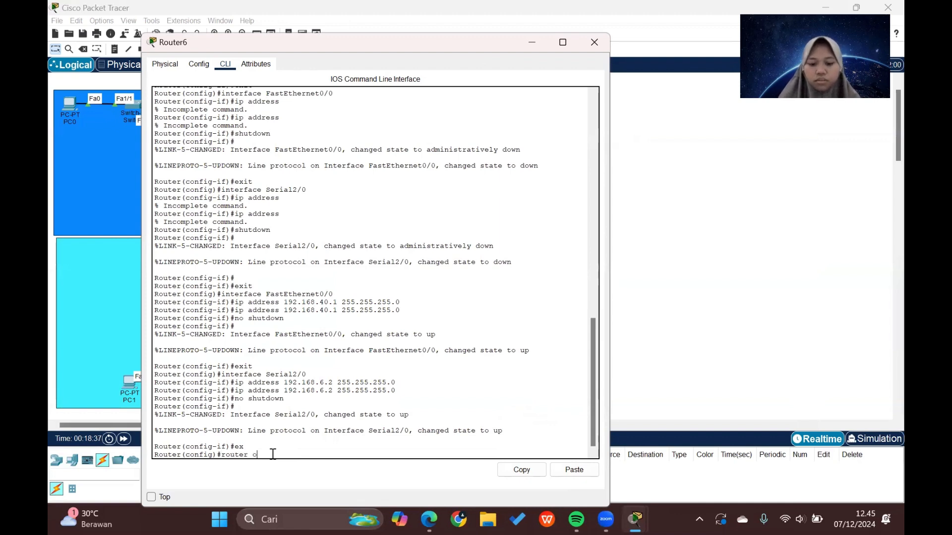
pyautogui.write('spf 1')
pyautogui.press('Return')
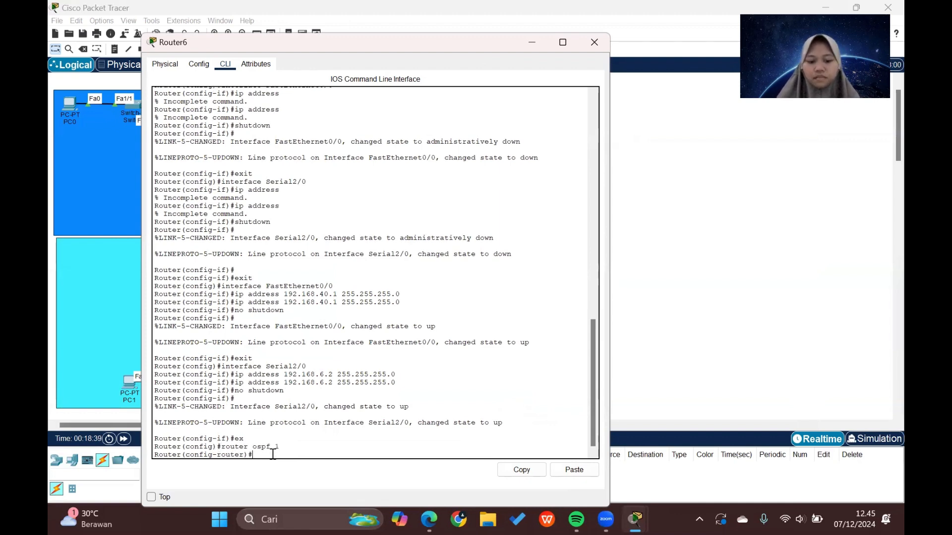
# Step: Add network 192.168.6.0 with wildcard 0.0.0.255 in area 4 to Router6's OSPF process
pyautogui.write('net')
pyautogui.press('Tab')
pyautogui.write('192.1')
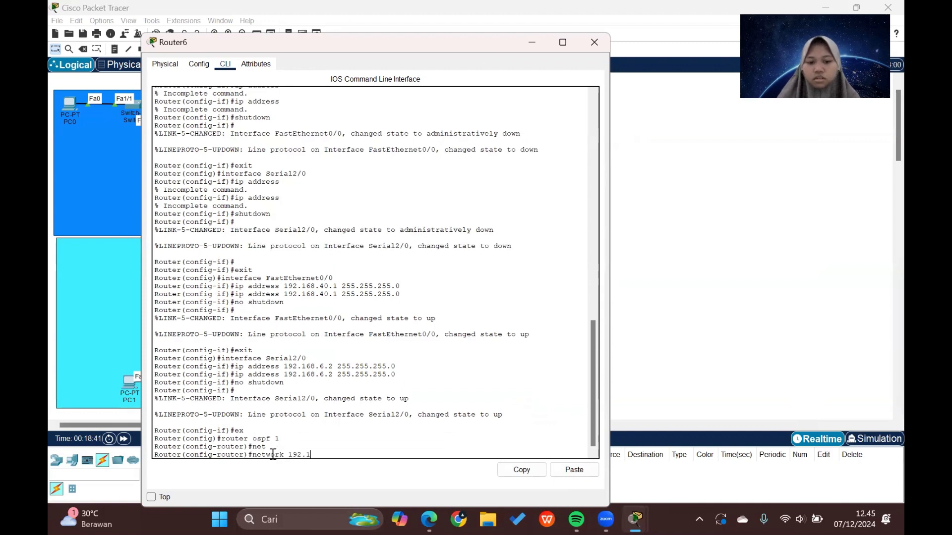
pyautogui.write('68')
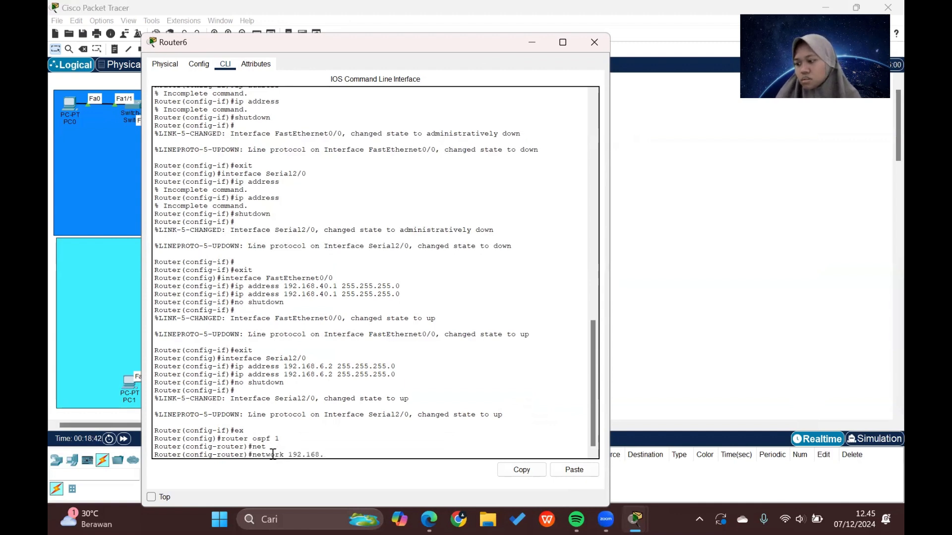
pyautogui.write('.6.0 0')
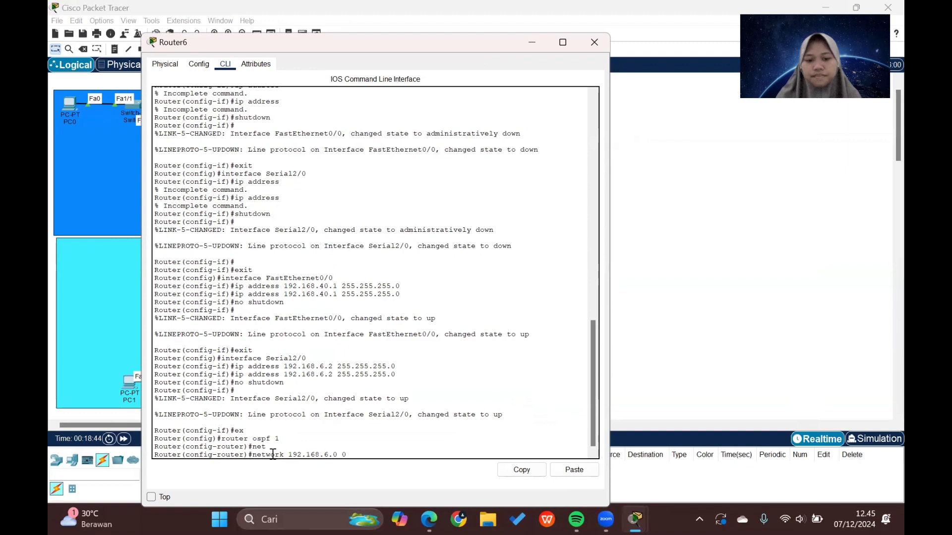
pyautogui.write('.0.0.255')
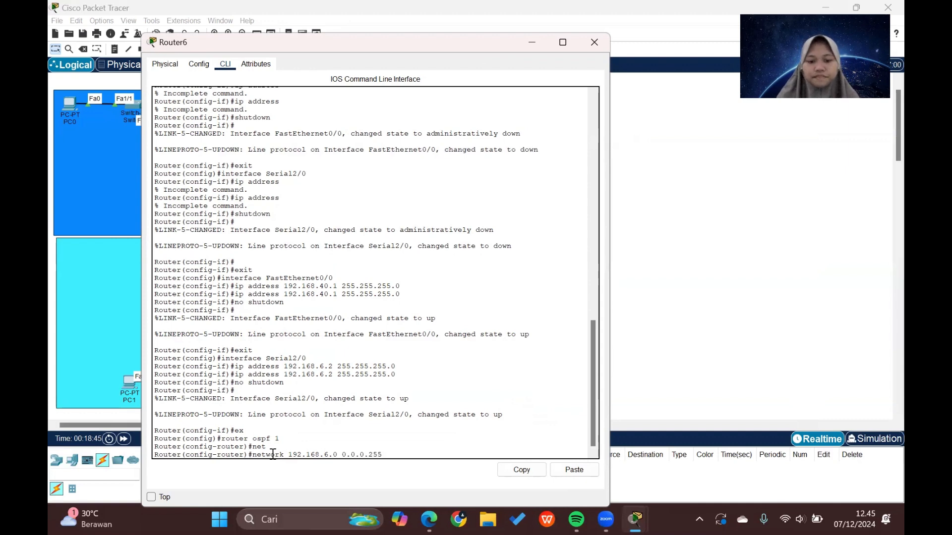
pyautogui.write(' area 4')
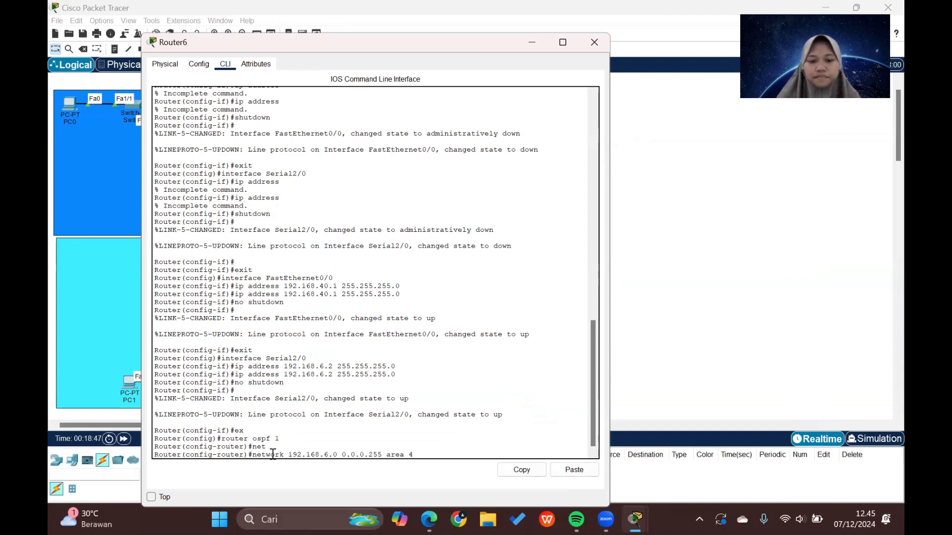
pyautogui.press('Return')
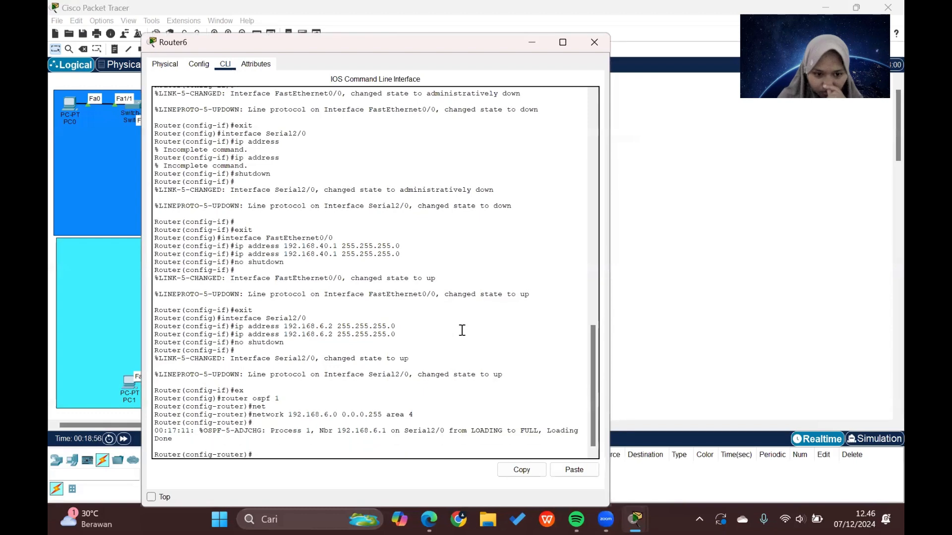
pyautogui.press('Return')
pyautogui.write('\\')
pyautogui.press('Return')
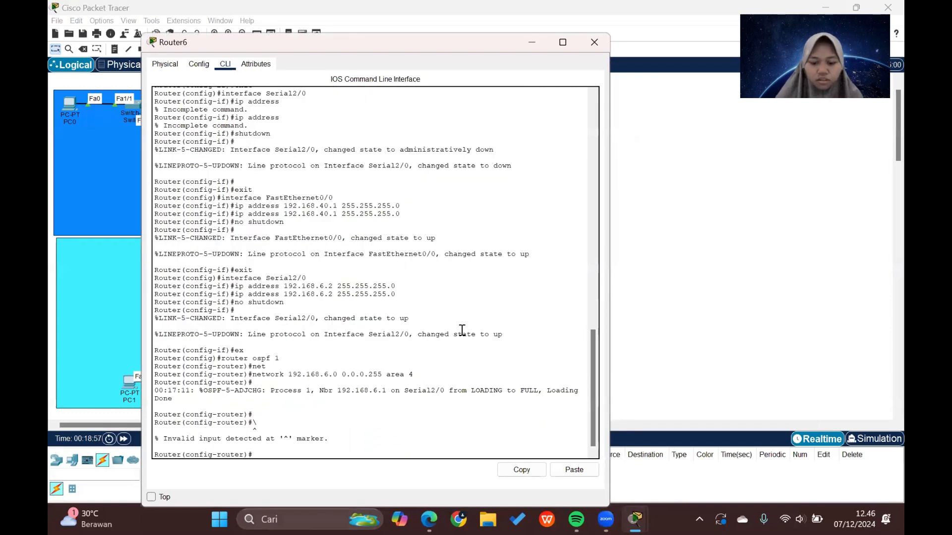
# Step: Add network 192.168.40.0 with wildcard 0.0.0.255 in area 4 to Router6's OSPF process and exit router configuration
pyautogui.write('net')
pyautogui.press('Tab')
pyautogui.write('192.1')
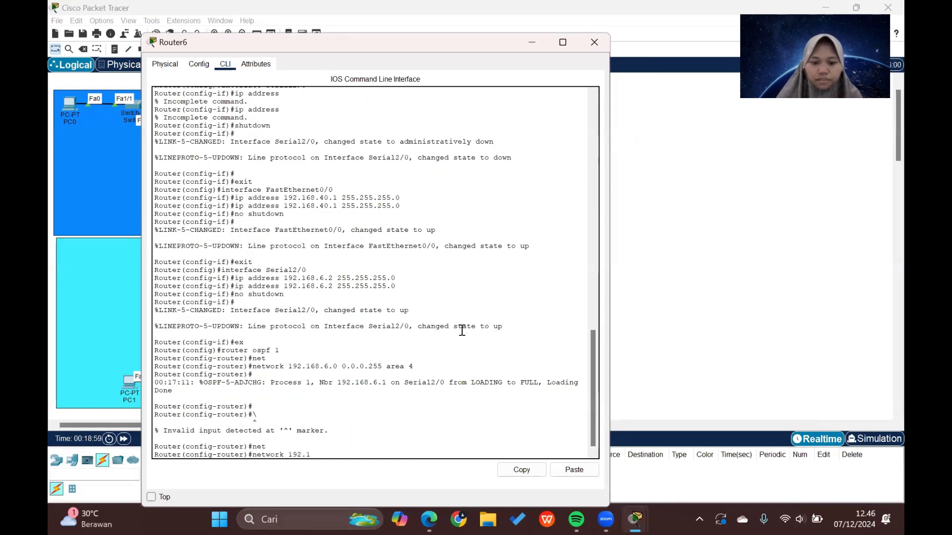
pyautogui.write('68.40.0. 0')
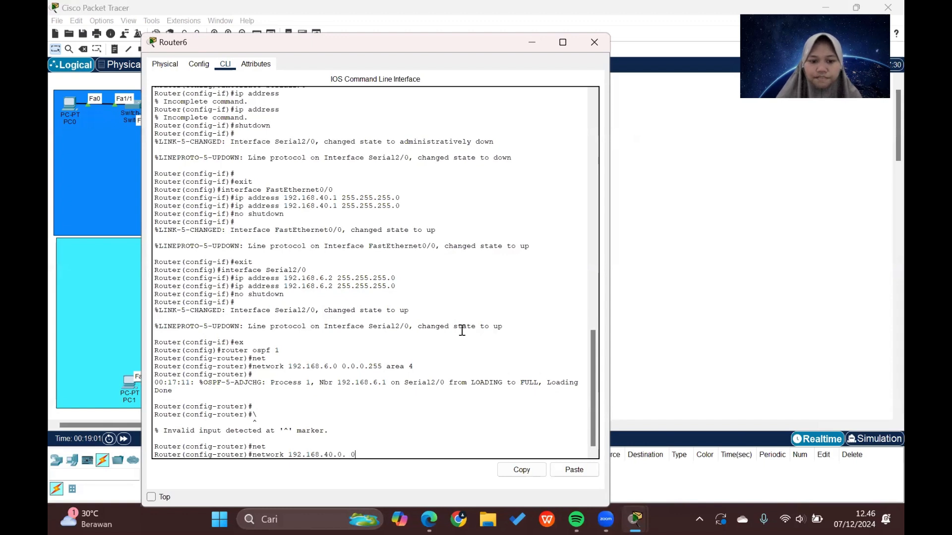
pyautogui.press('BackSpace')
pyautogui.write('00')
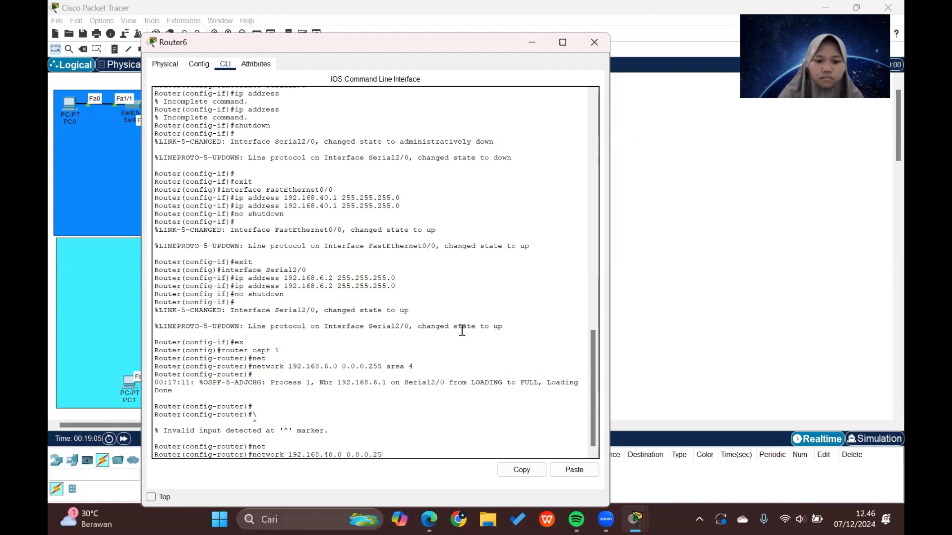
pyautogui.press('Return')
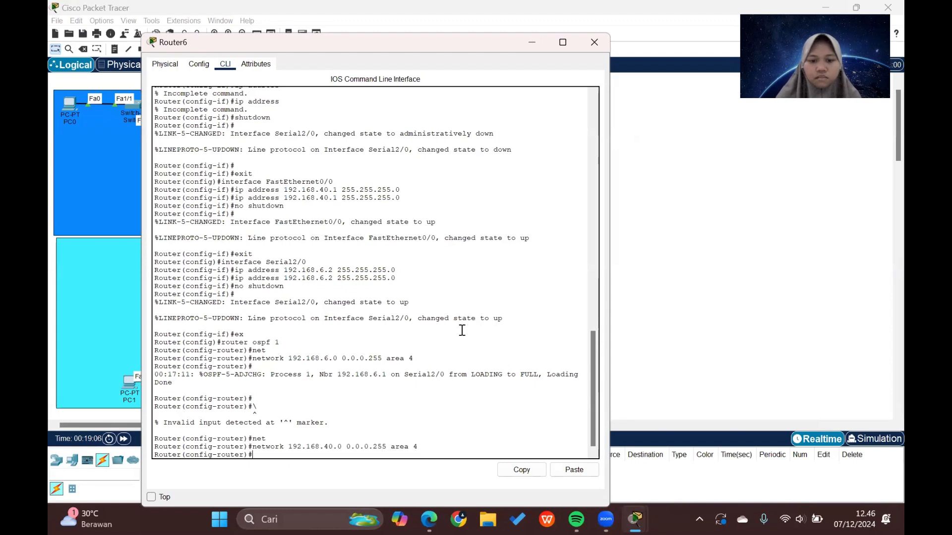
pyautogui.press('Return')
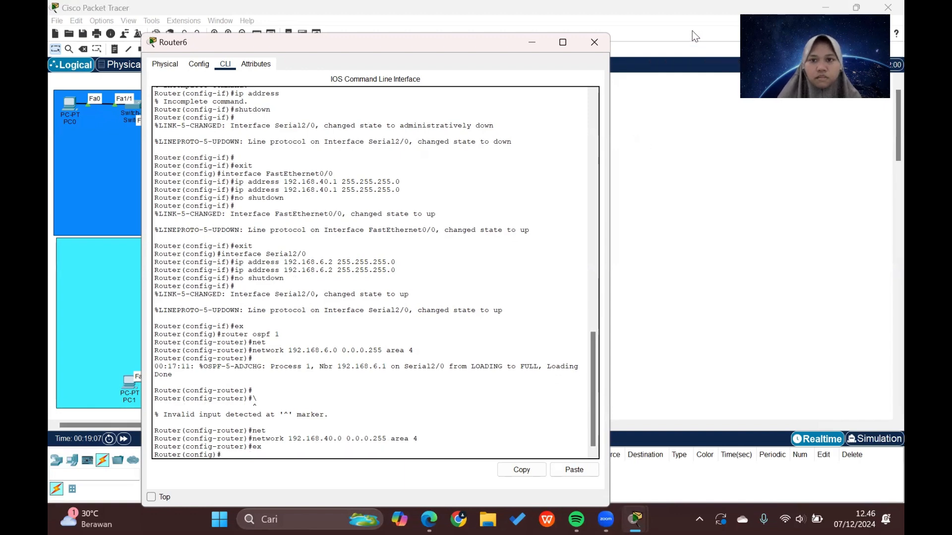
# Step: Close Router6's window and fast-forward the network time
pyautogui.click(593, 40)
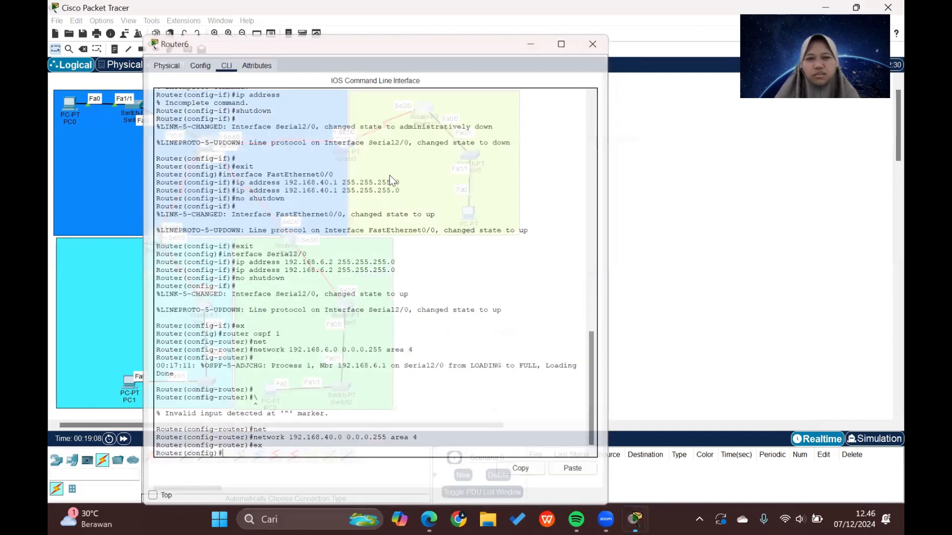
pyautogui.click(124, 440)
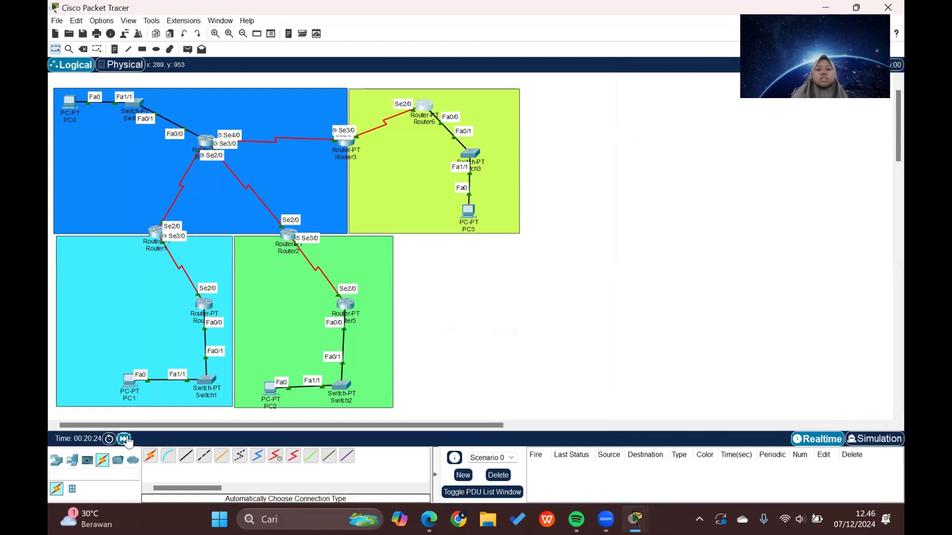
# Step: Test connectivity with a simple PDU from PC0 to PC1 and fire it again
pyautogui.press('p')
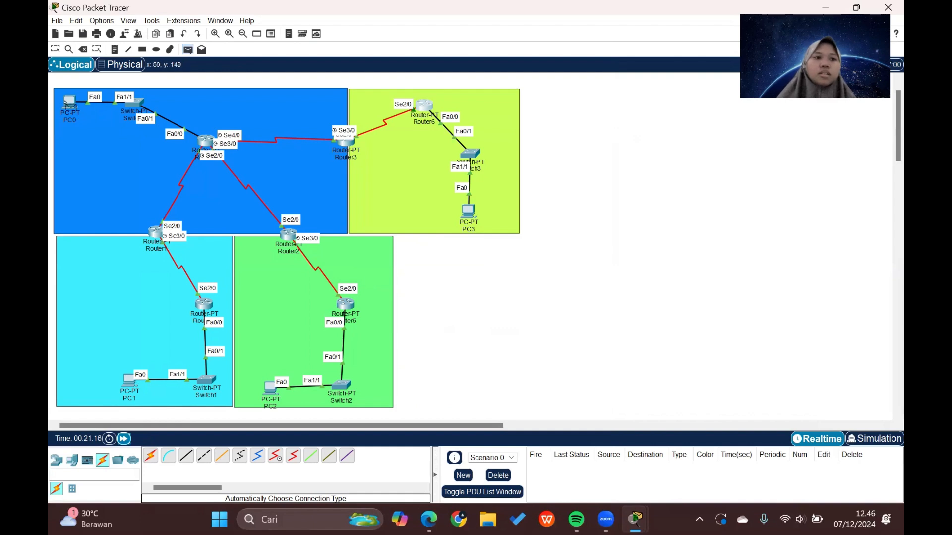
pyautogui.click(65, 103)
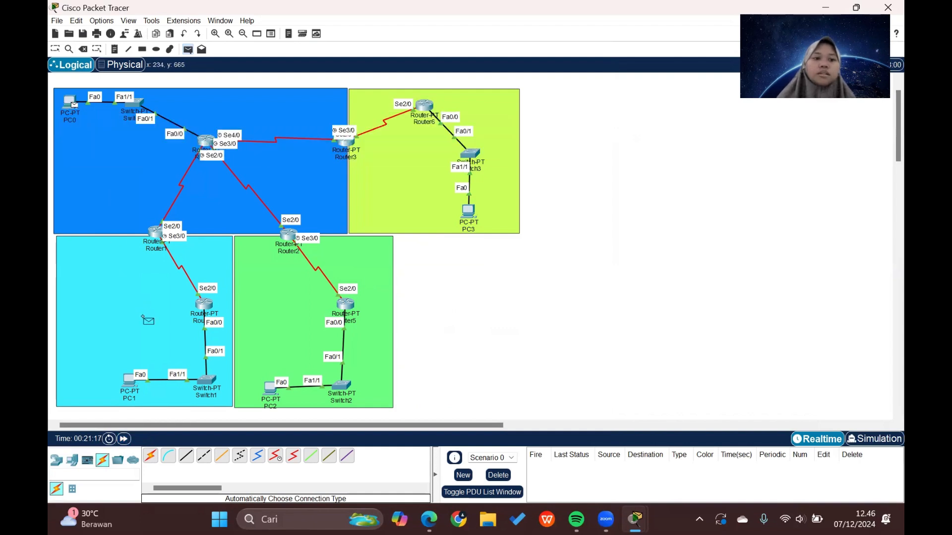
pyautogui.click(131, 382)
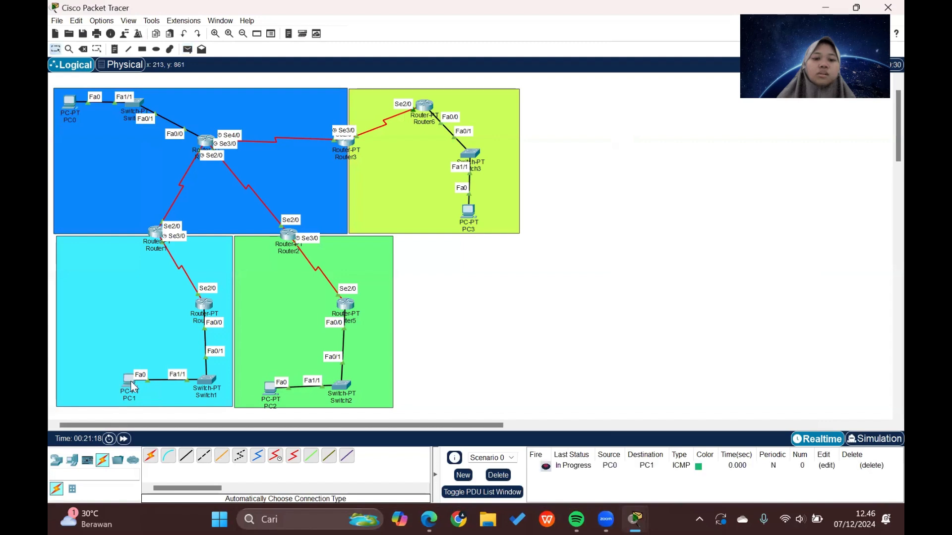
pyautogui.click(546, 467)
pyautogui.click(546, 467)
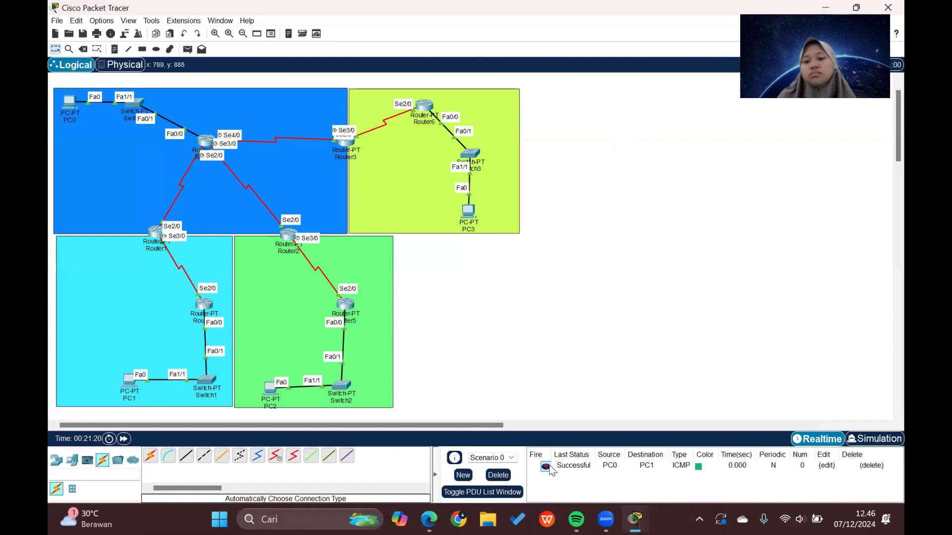
# Step: Test connectivity with a simple PDU from PC0 to PC2 and fire it again
pyautogui.click(187, 49)
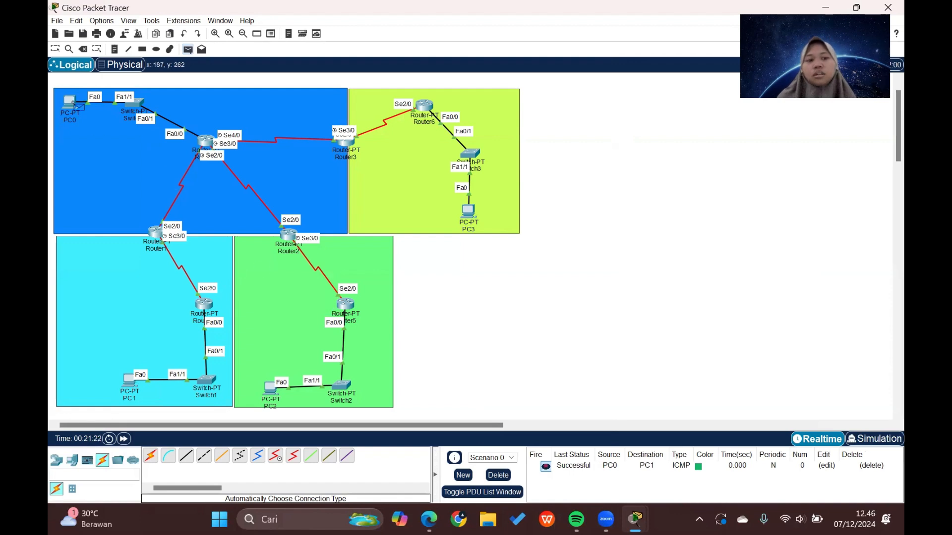
pyautogui.click(74, 103)
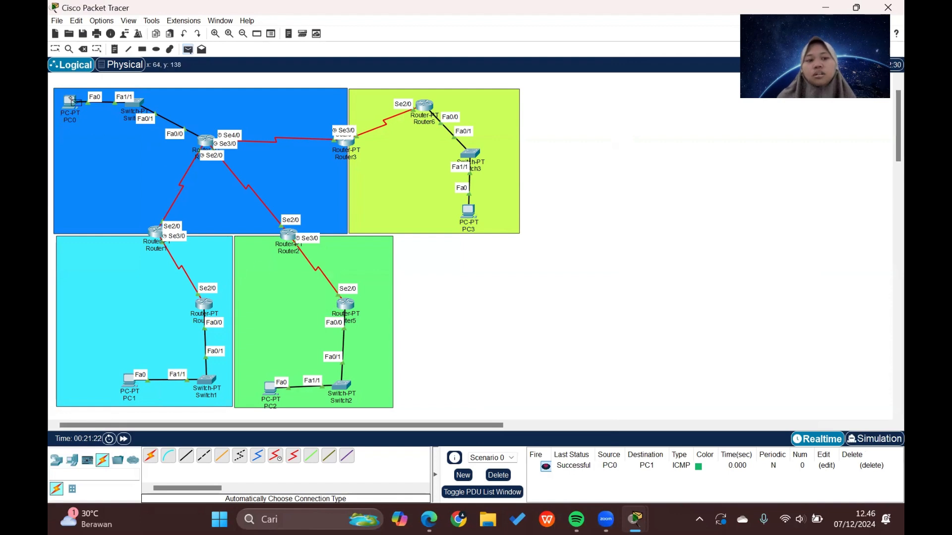
pyautogui.click(271, 388)
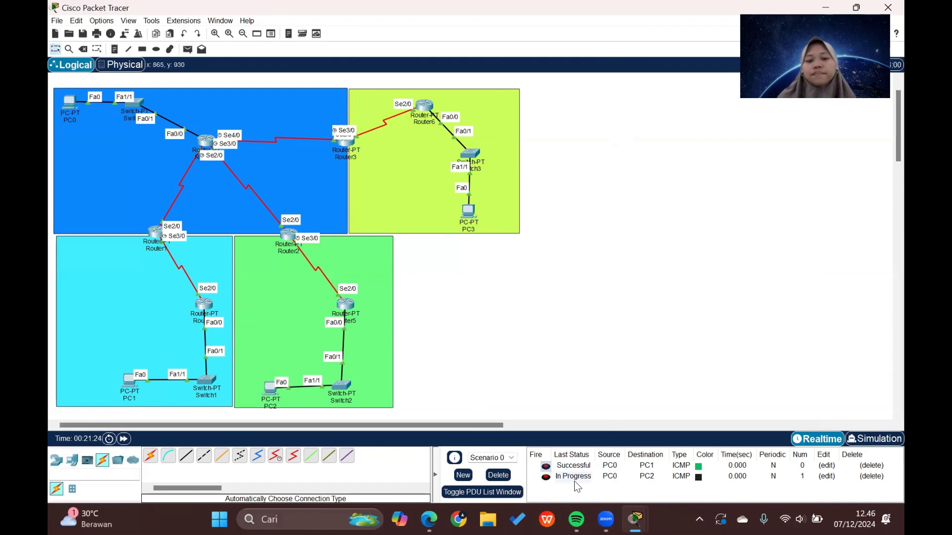
pyautogui.click(546, 477)
# Step: Test connectivity with a simple PDU from PC0 to PC3 and fire it again
pyautogui.press('p')
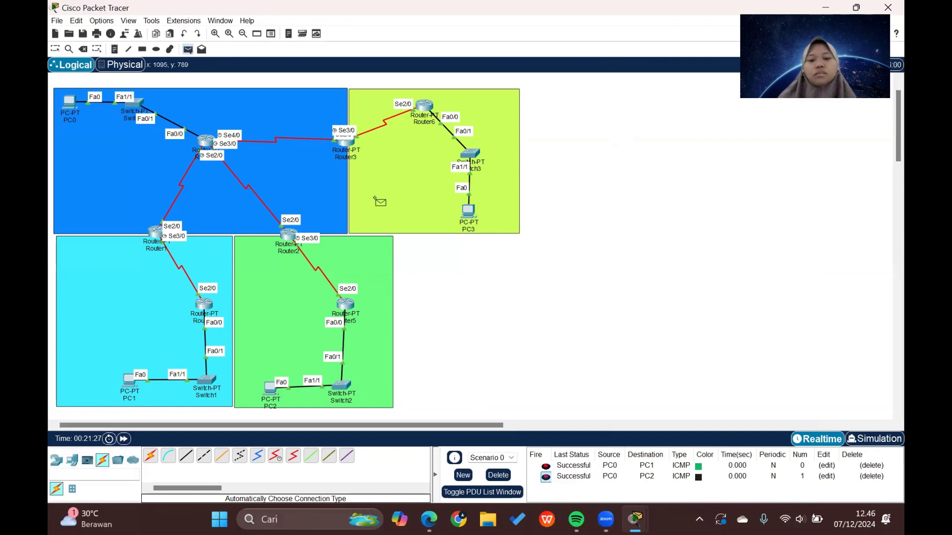
pyautogui.click(70, 101)
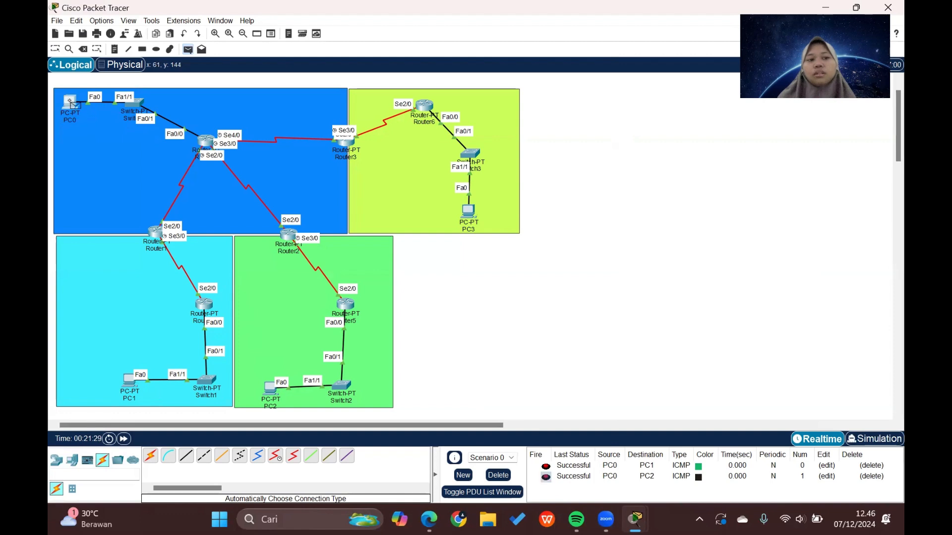
pyautogui.click(470, 213)
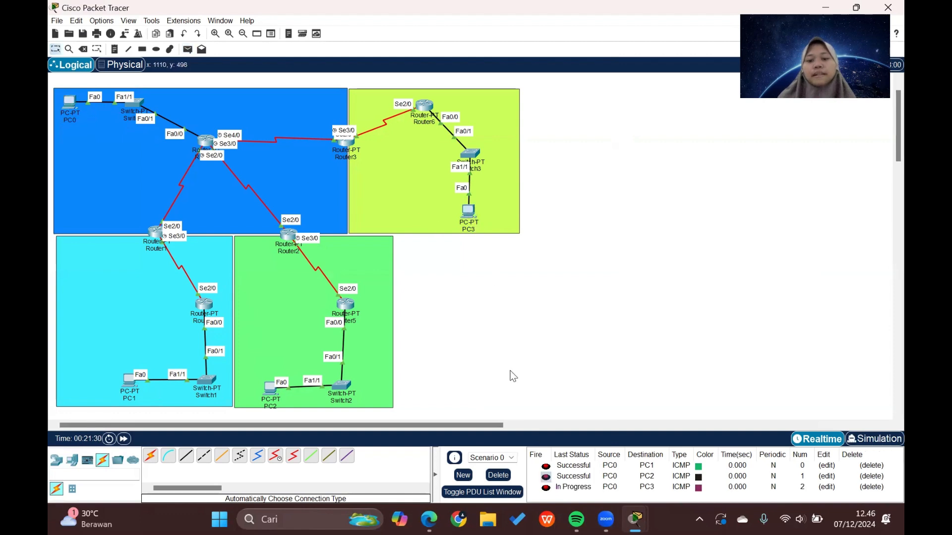
pyautogui.click(546, 491)
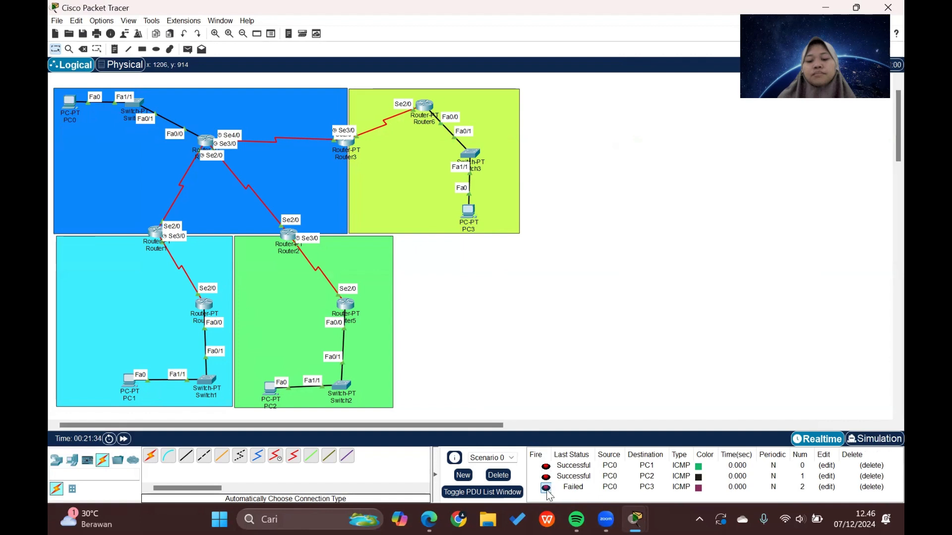
pyautogui.click(546, 488)
# Step: Test connectivity with a simple PDU from PC3 to Router0 and fire it again
pyautogui.press('p')
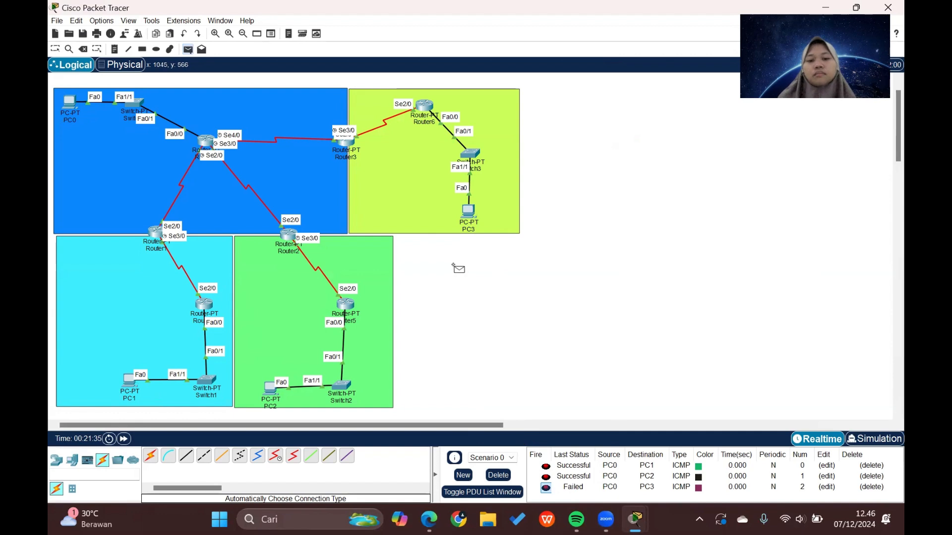
pyautogui.click(468, 214)
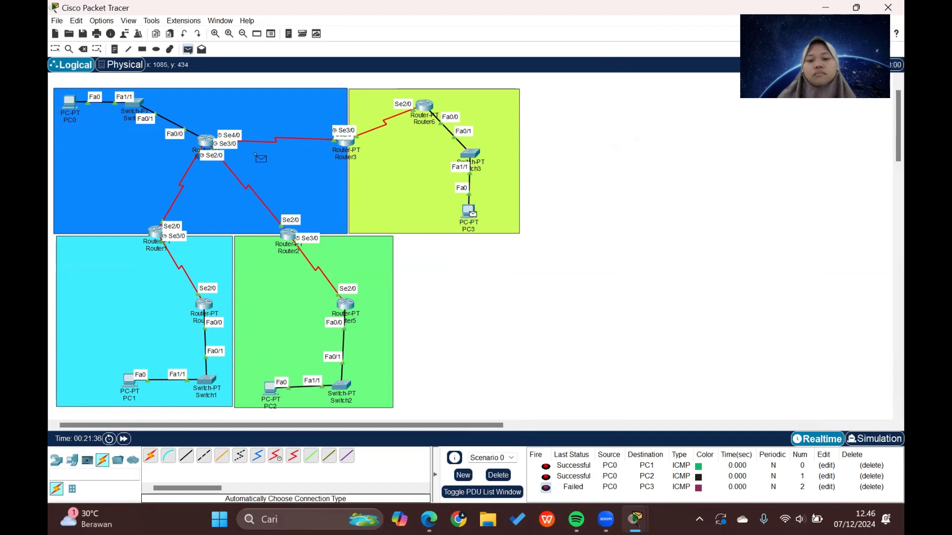
pyautogui.click(212, 141)
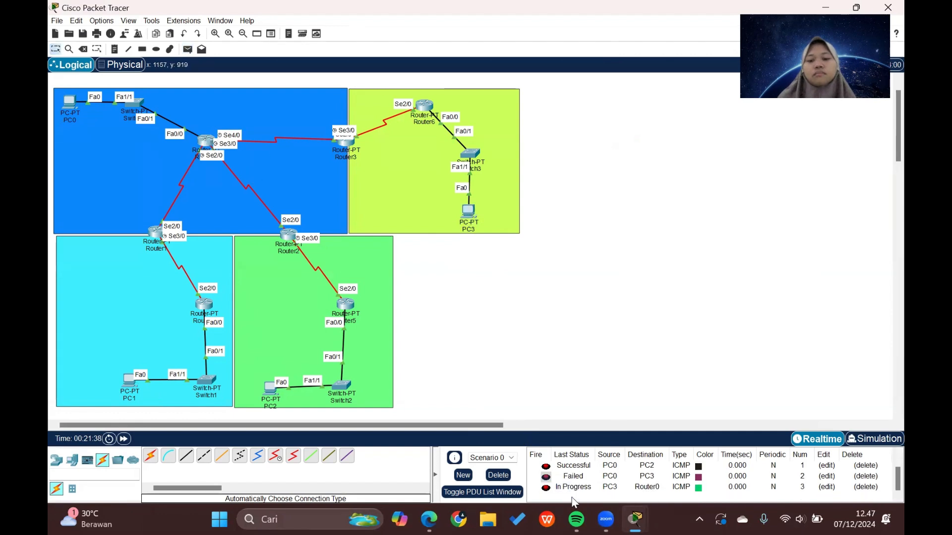
pyautogui.click(546, 488)
# Step: Delete the current PDU scenario, then send a simple PDU from PC3 to Router3 and refire it
pyautogui.click(496, 474)
pyautogui.press('p')
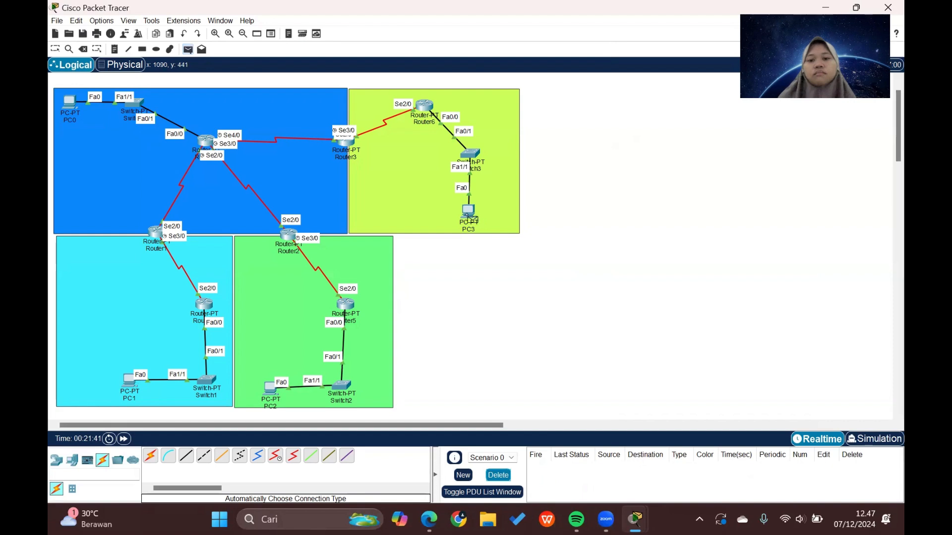
pyautogui.click(468, 215)
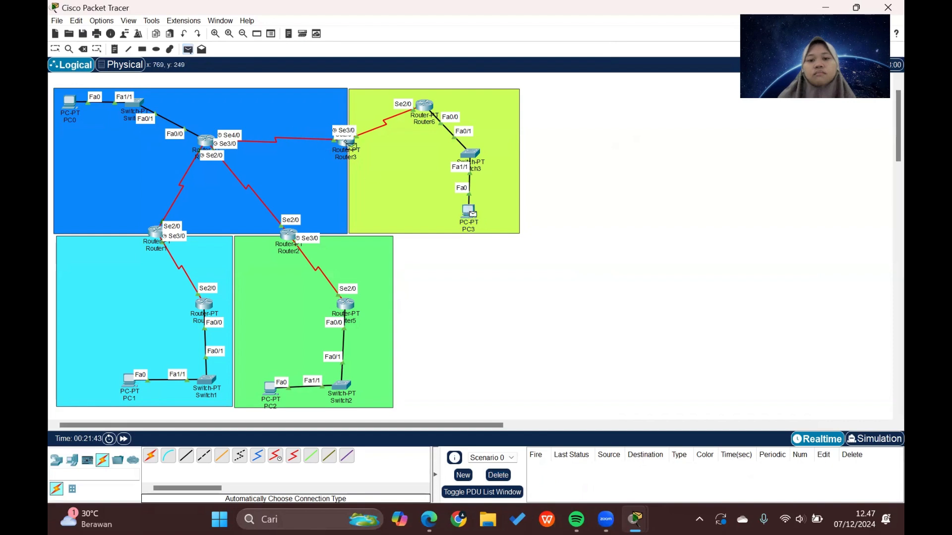
pyautogui.click(349, 147)
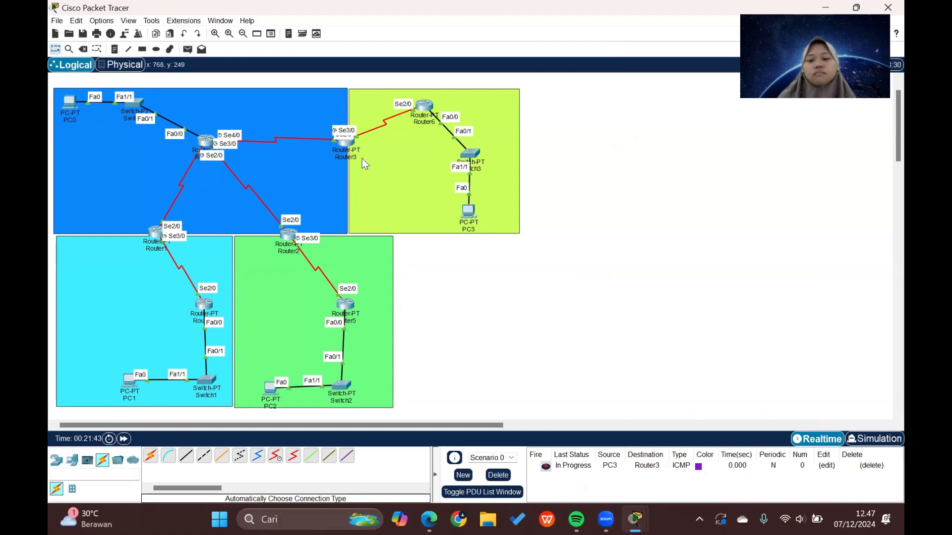
pyautogui.click(547, 468)
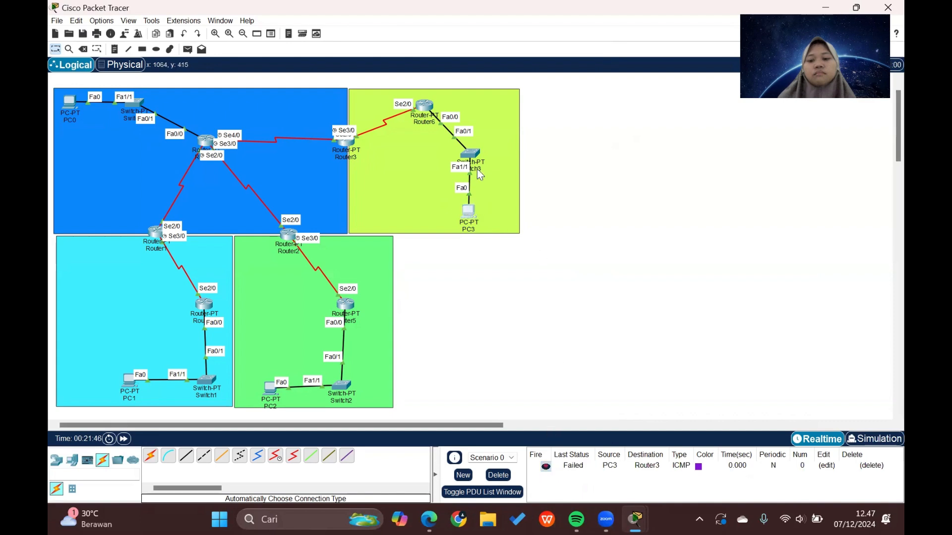
# Step: Set PC3's default gateway to 192.168.40.1 in its IP configuration and close its window
pyautogui.click(468, 211)
pyautogui.click(406, 85)
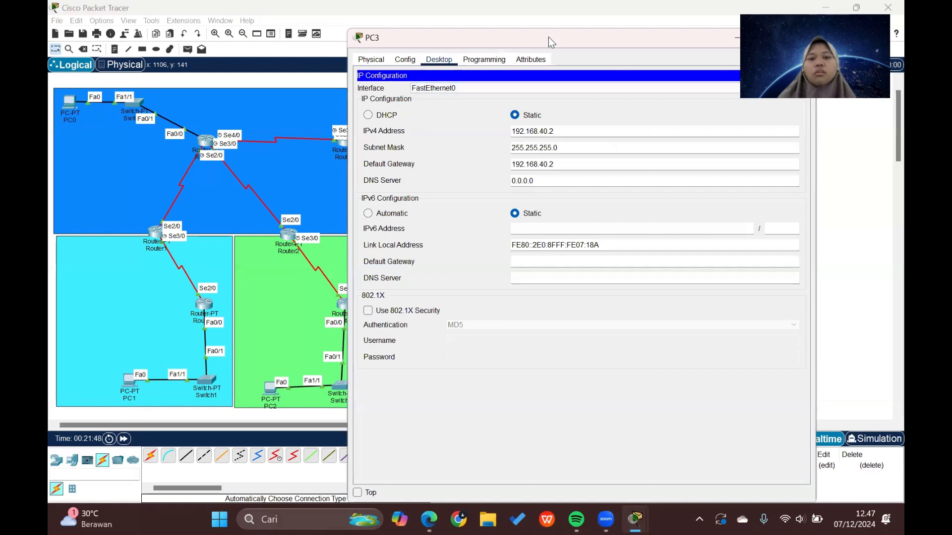
pyautogui.moveTo(548, 37); pyautogui.dragTo(419, 51)
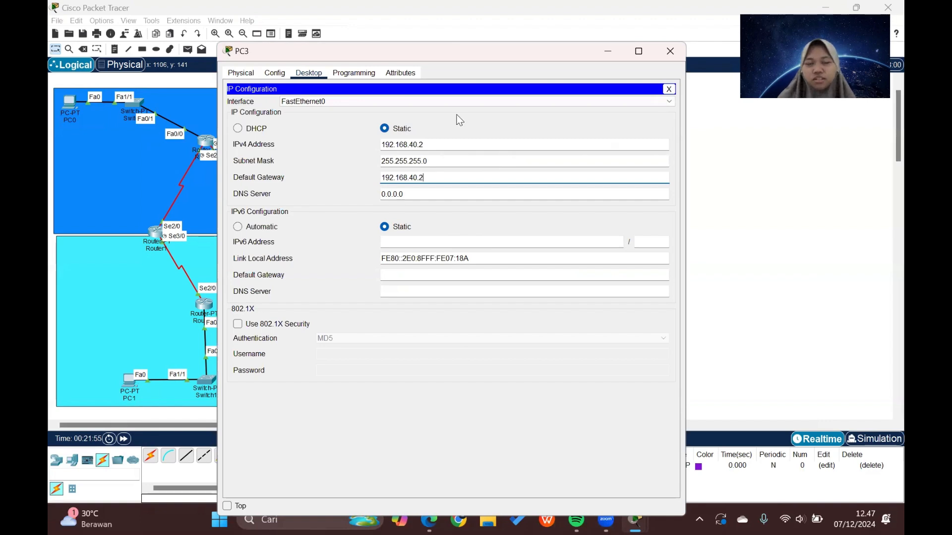
pyautogui.moveTo(421, 52); pyautogui.dragTo(410, 213)
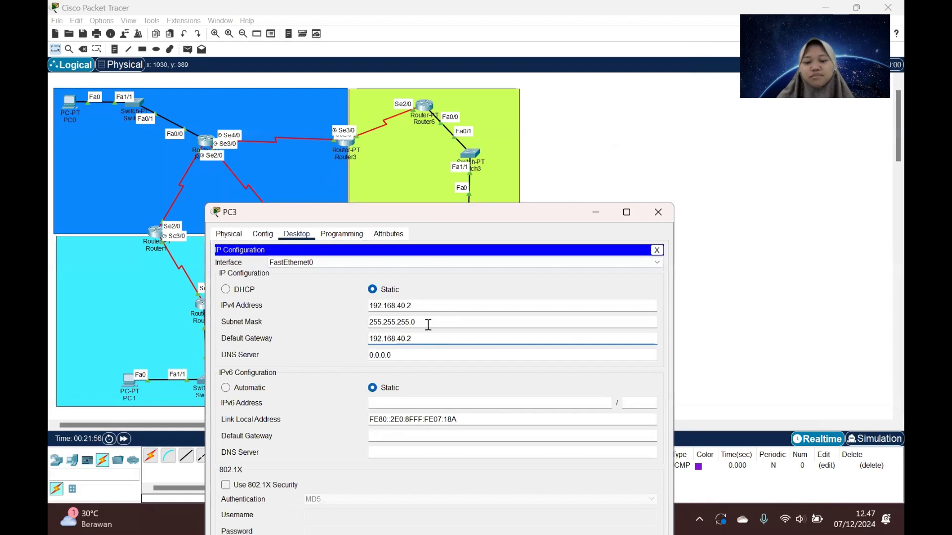
pyautogui.press('BackSpace')
pyautogui.write('1')
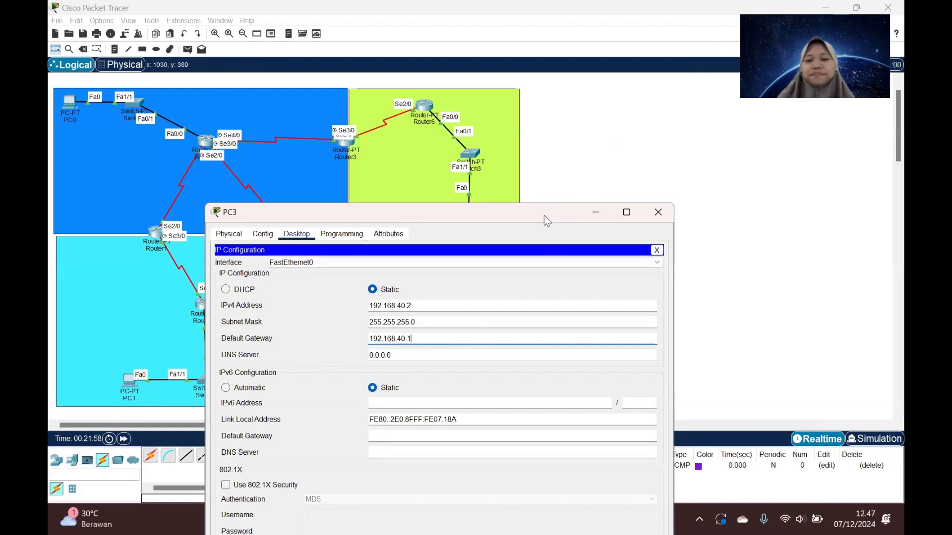
pyautogui.moveTo(540, 212); pyautogui.dragTo(498, 158)
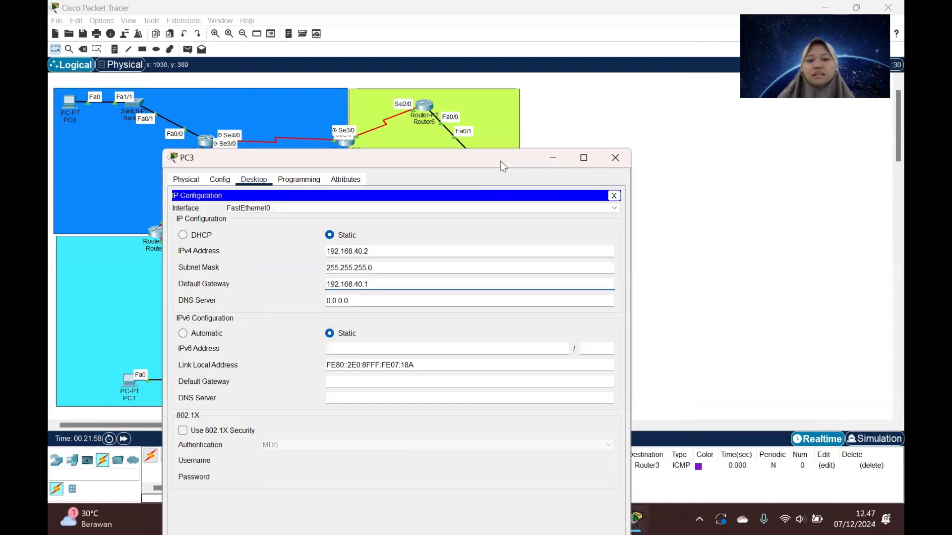
pyautogui.click(607, 165)
# Step: Clear the PDU list and retest PC3 with a new simple PDU to Router3
pyautogui.click(498, 477)
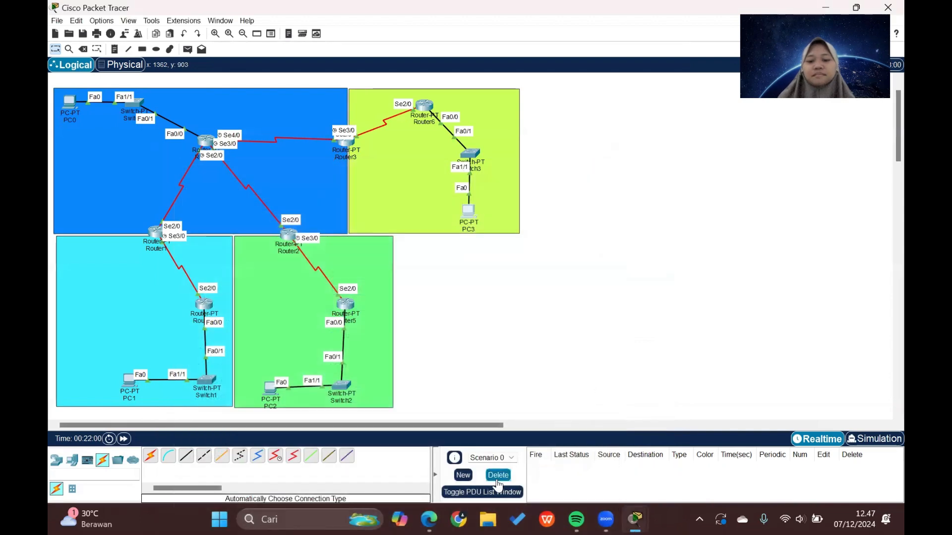
pyautogui.press('p')
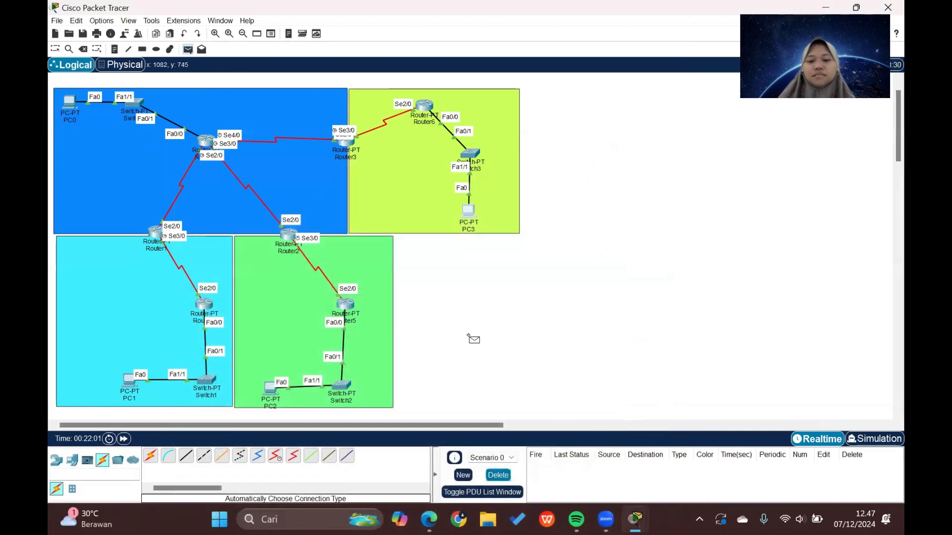
pyautogui.click(471, 210)
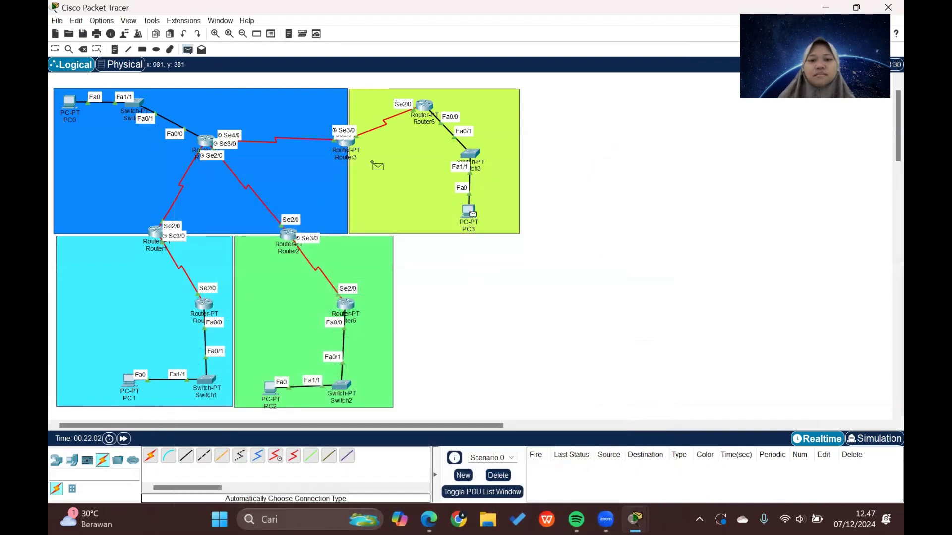
pyautogui.click(353, 143)
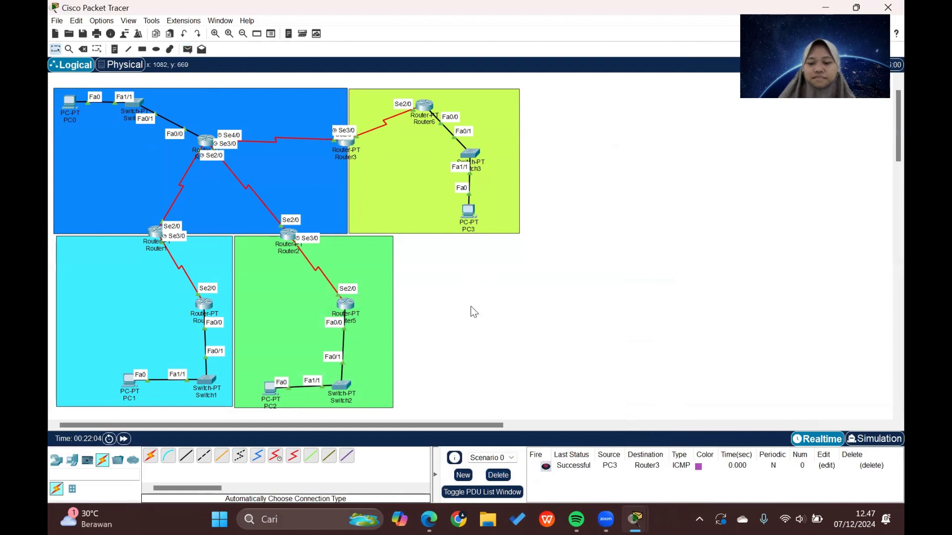
# Step: Test connectivity with a simple PDU from PC3 to PC0
pyautogui.press('p')
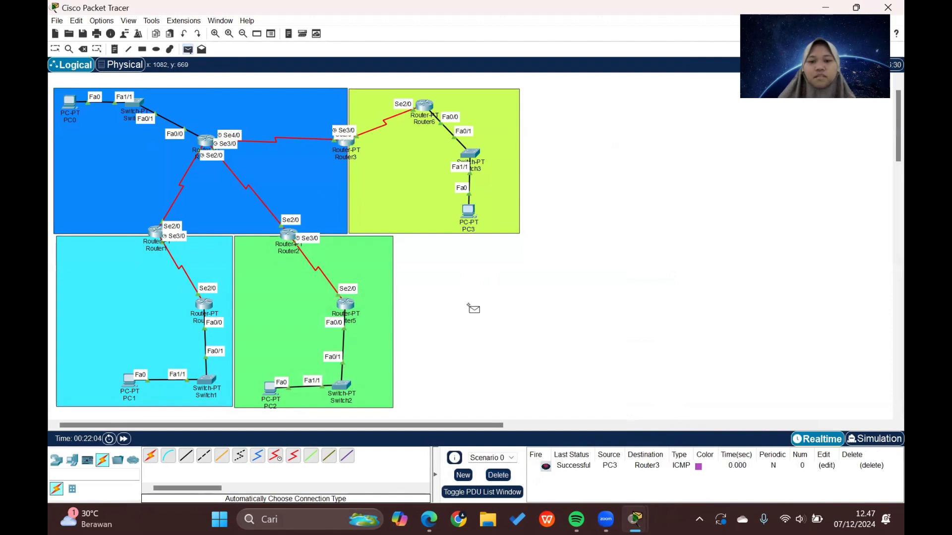
pyautogui.click(470, 211)
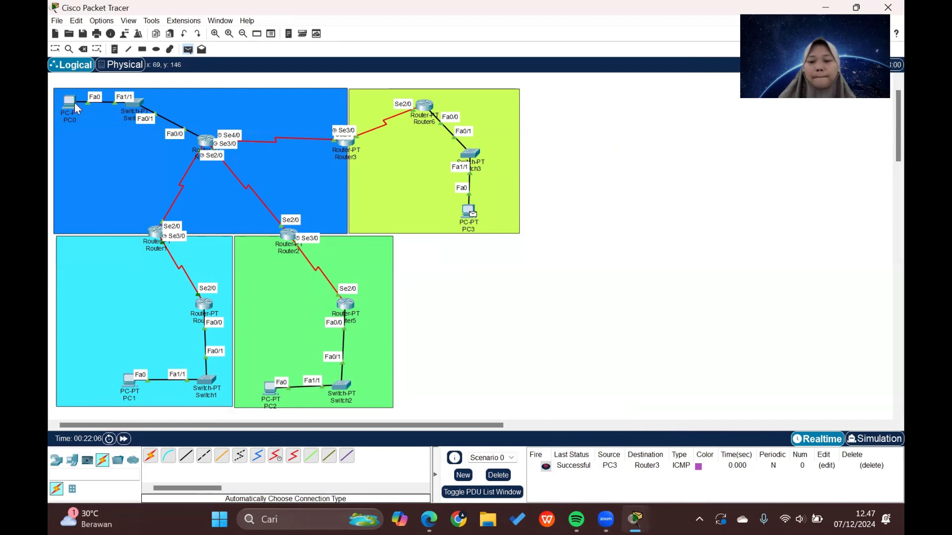
pyautogui.click(74, 106)
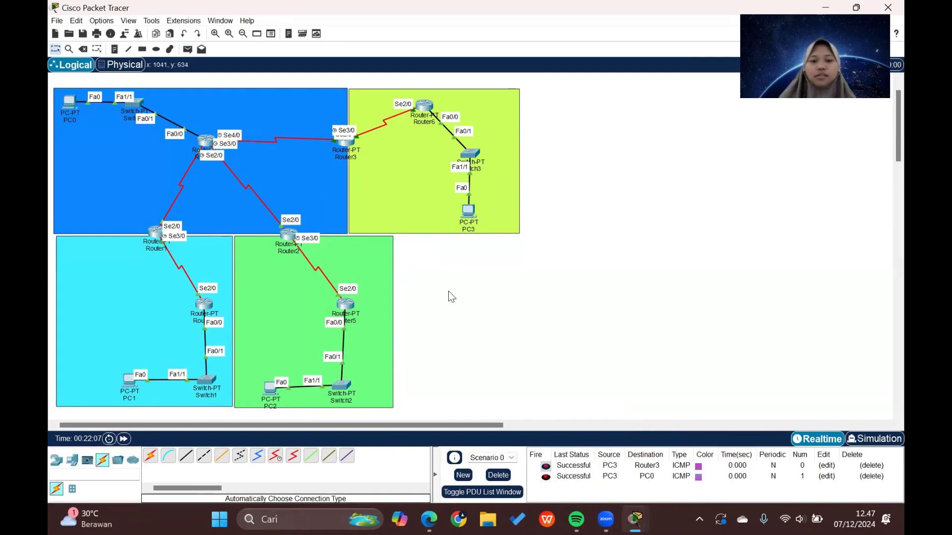
# Step: Clear the PDU list and test connectivity with a simple PDU from PC0 to PC1
pyautogui.click(498, 475)
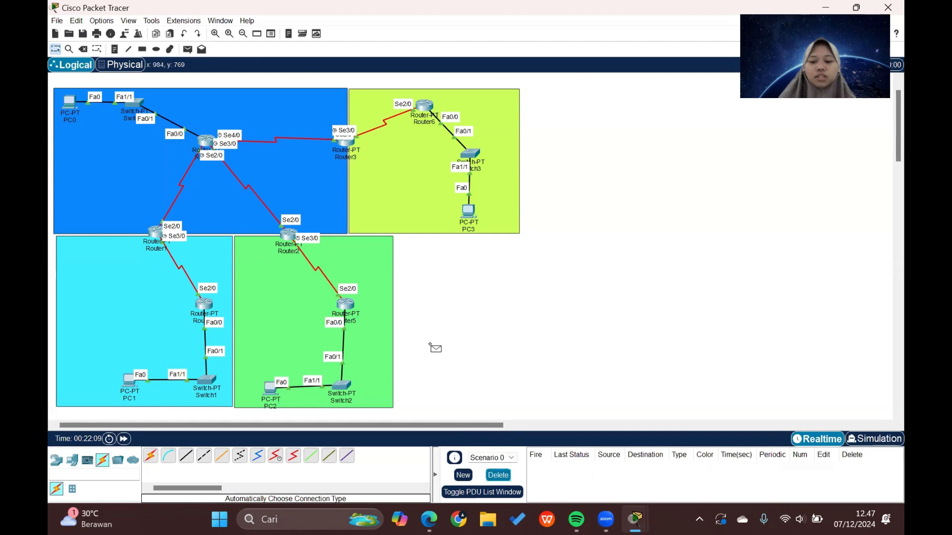
pyautogui.press('p')
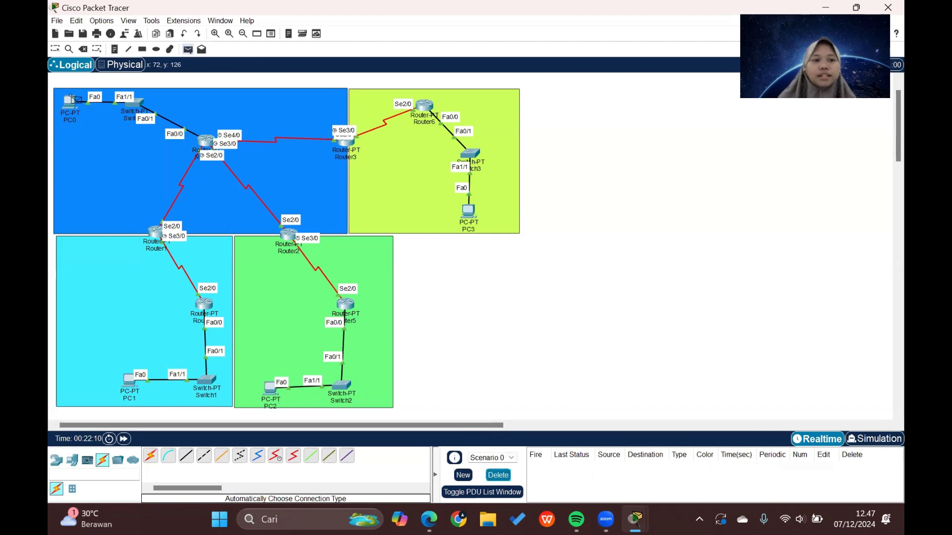
pyautogui.click(73, 103)
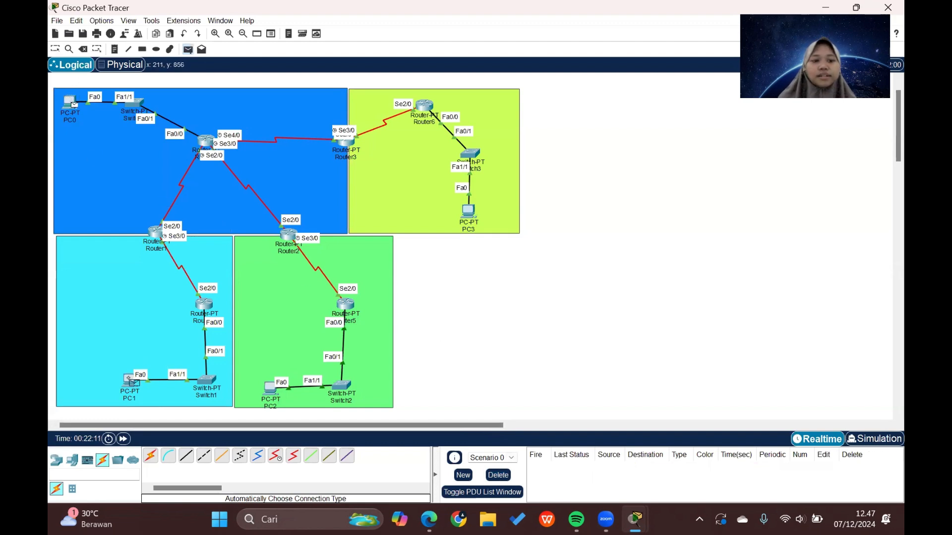
pyautogui.click(130, 380)
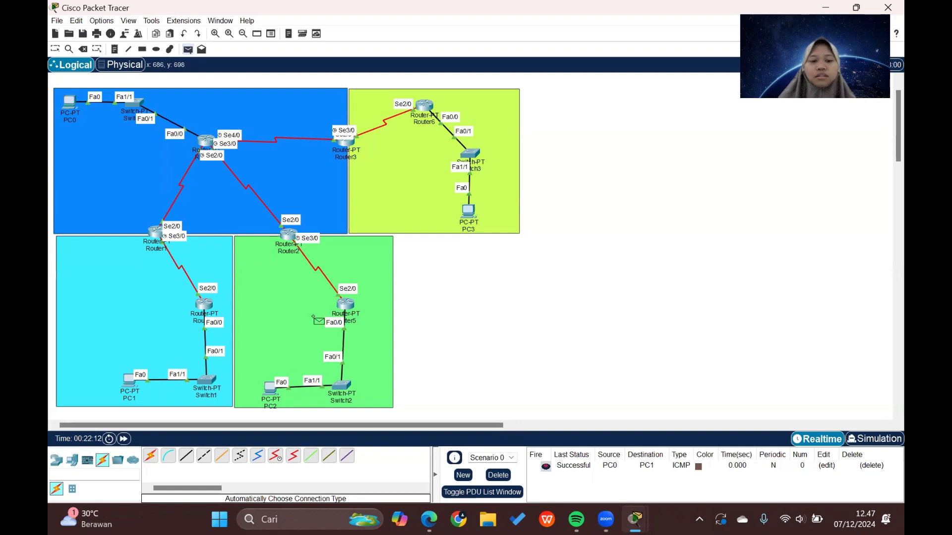
# Step: Test connectivity with simple PDUs from PC0 to PC2 and from PC0 to PC3
pyautogui.press('p')
pyautogui.click(65, 101)
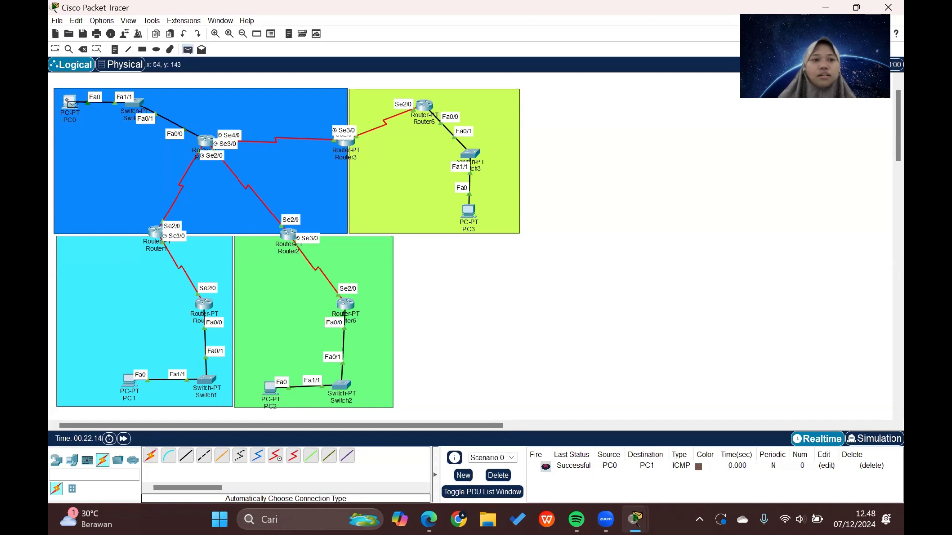
pyautogui.click(271, 389)
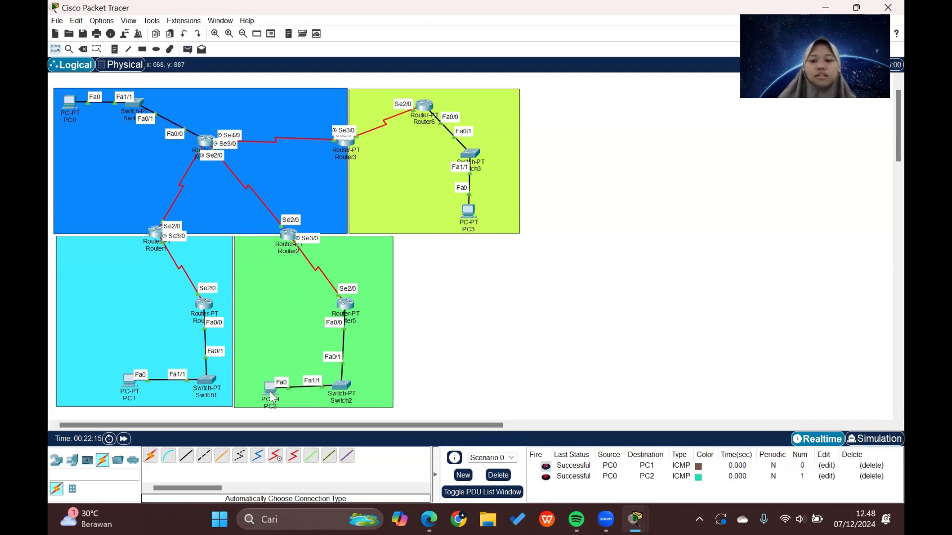
pyautogui.press('p')
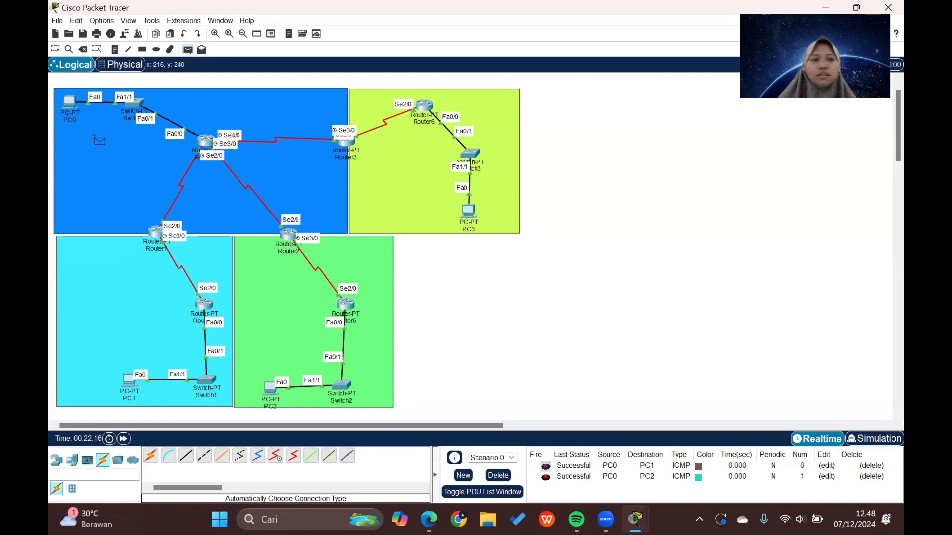
pyautogui.click(73, 101)
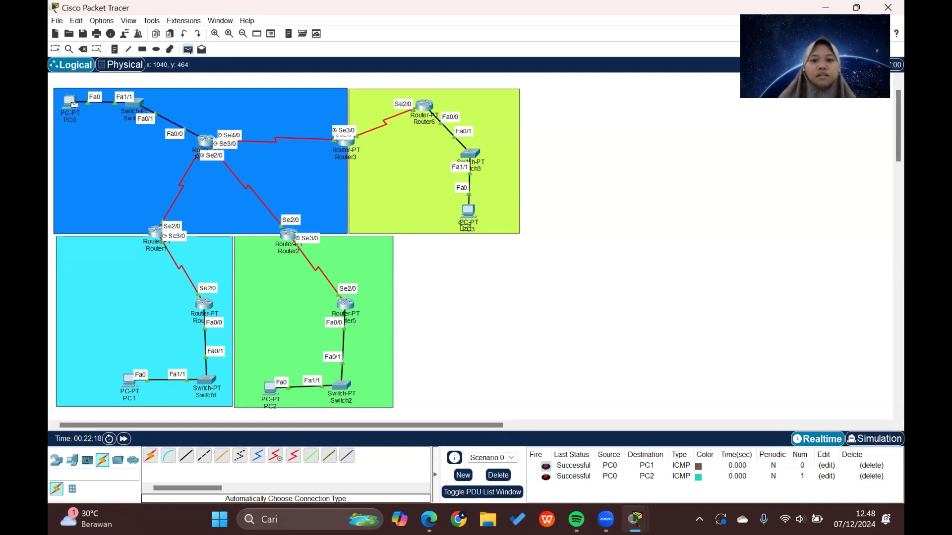
pyautogui.click(466, 216)
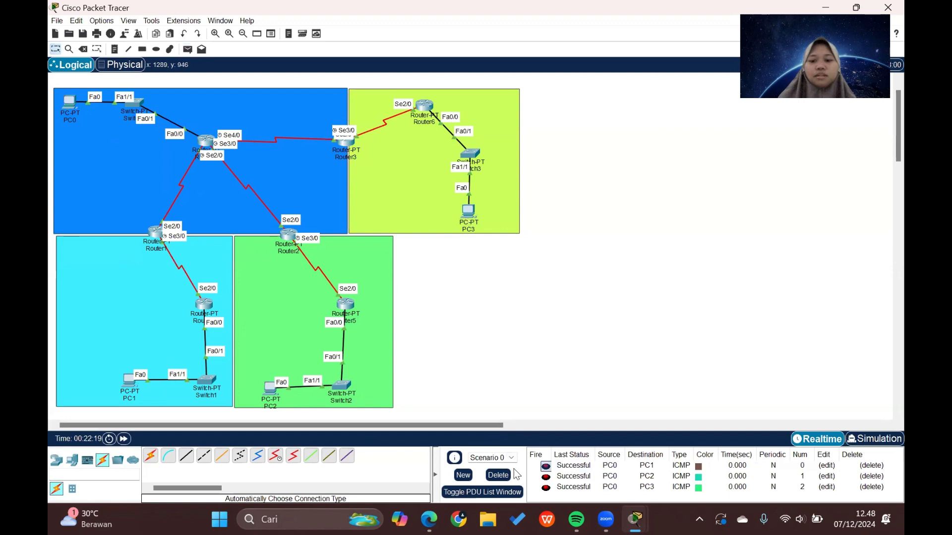
# Step: Clear the PDU list and test the reverse direction with a simple PDU from PC3 to PC0
pyautogui.click(498, 474)
pyautogui.press('p')
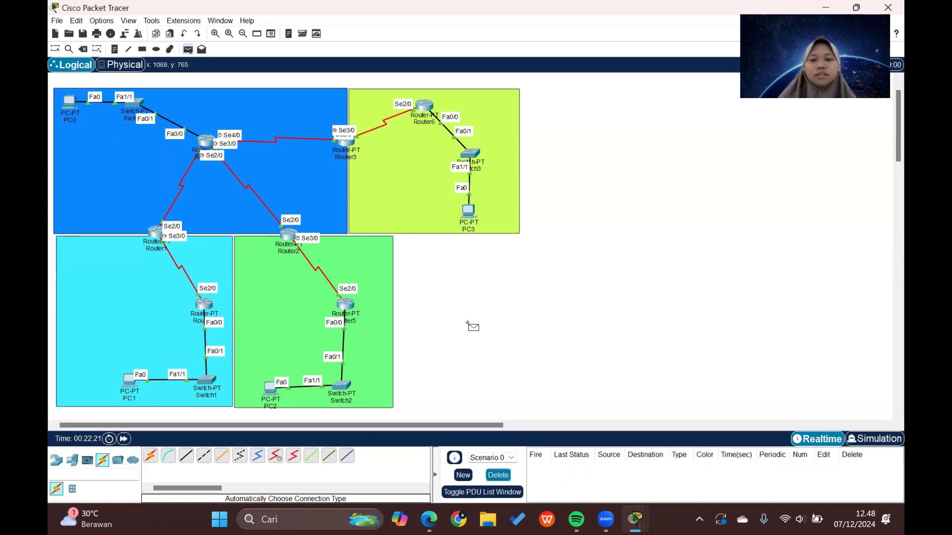
pyautogui.click(471, 211)
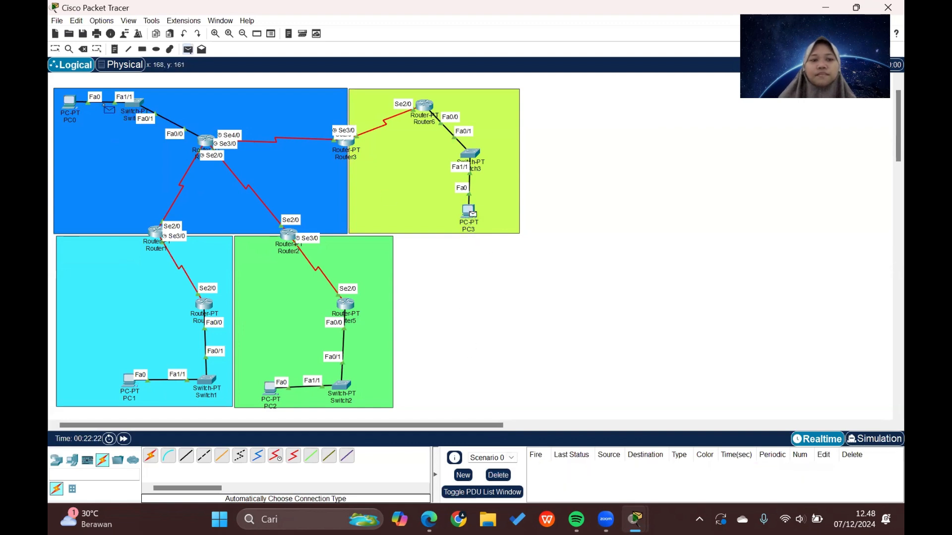
pyautogui.click(70, 102)
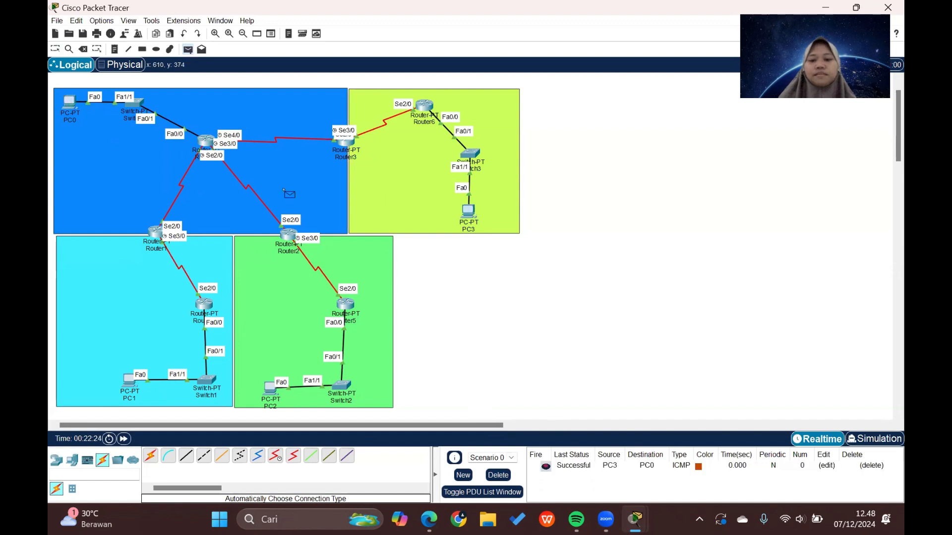
# Step: Send simple PDUs from PC2 to PC0 and from PC1 to PC0
pyautogui.click(270, 388)
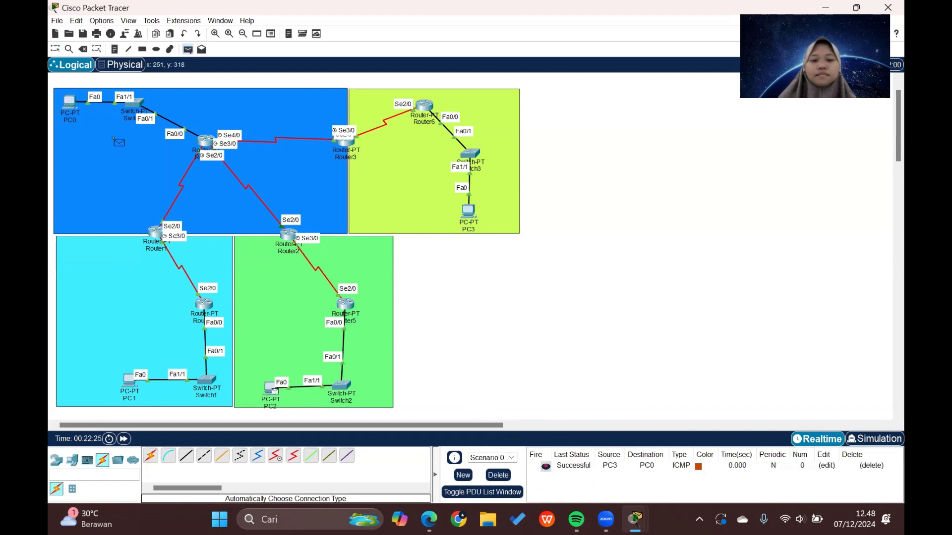
pyautogui.click(69, 110)
pyautogui.press('Escape')
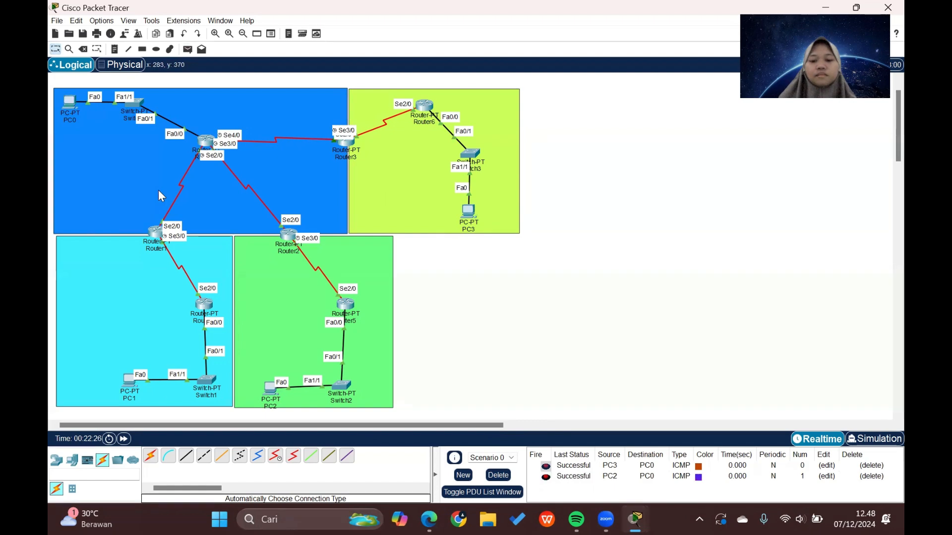
pyautogui.press('p')
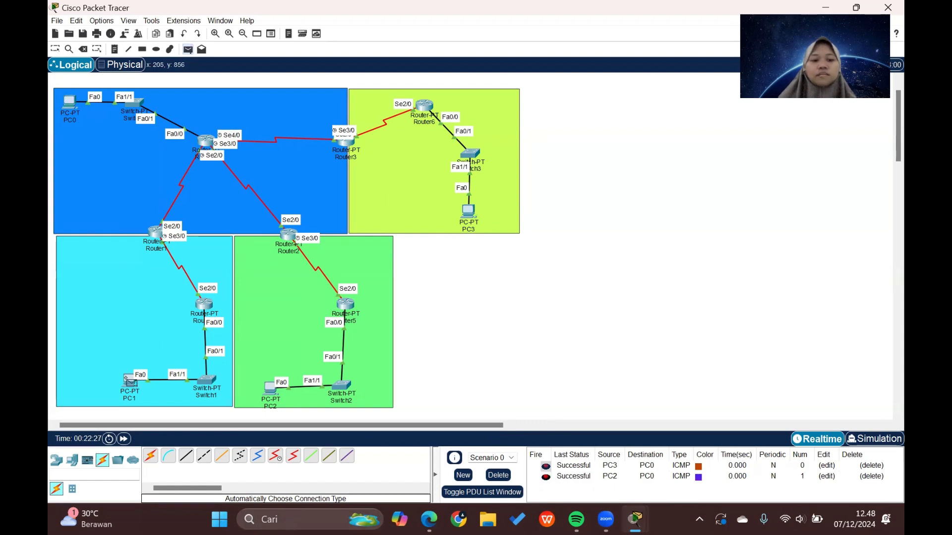
pyautogui.click(127, 379)
pyautogui.click(74, 102)
pyautogui.press('Escape')
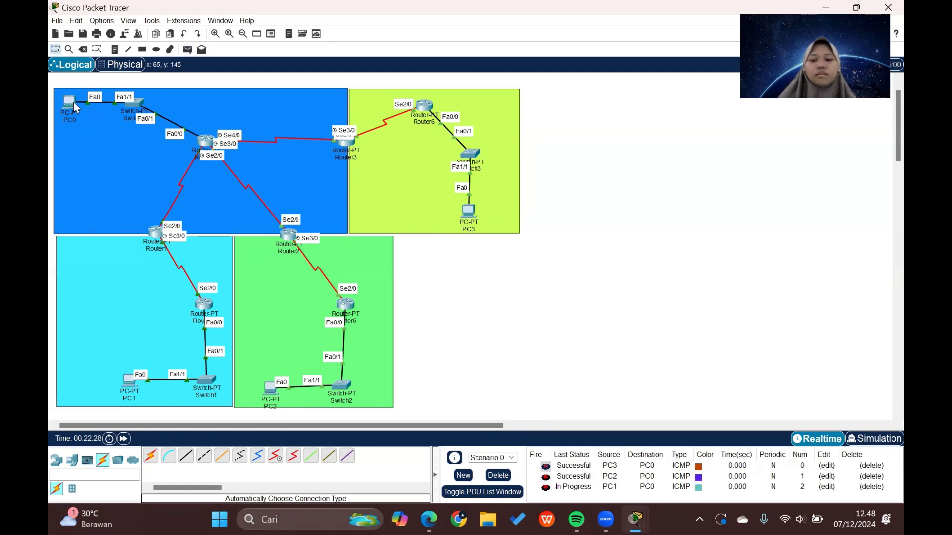
# Step: Clear the PDU list, then send simple PDUs to PC3 from PC1 and from PC2
pyautogui.click(499, 475)
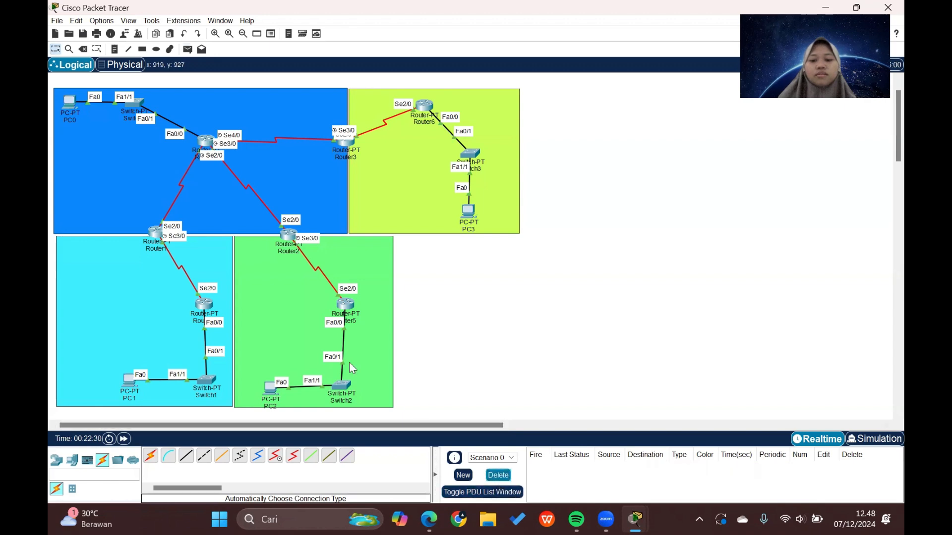
pyautogui.press('p')
pyautogui.click(128, 379)
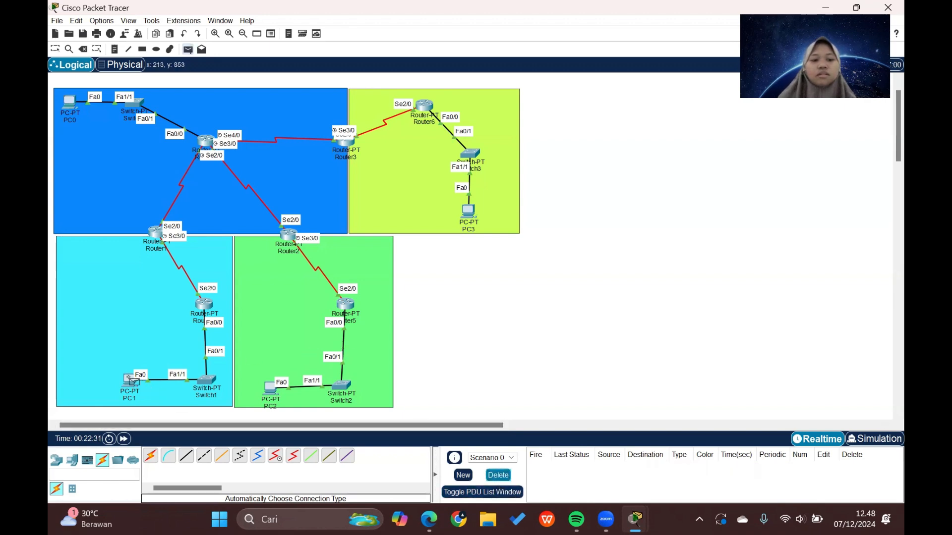
pyautogui.click(469, 210)
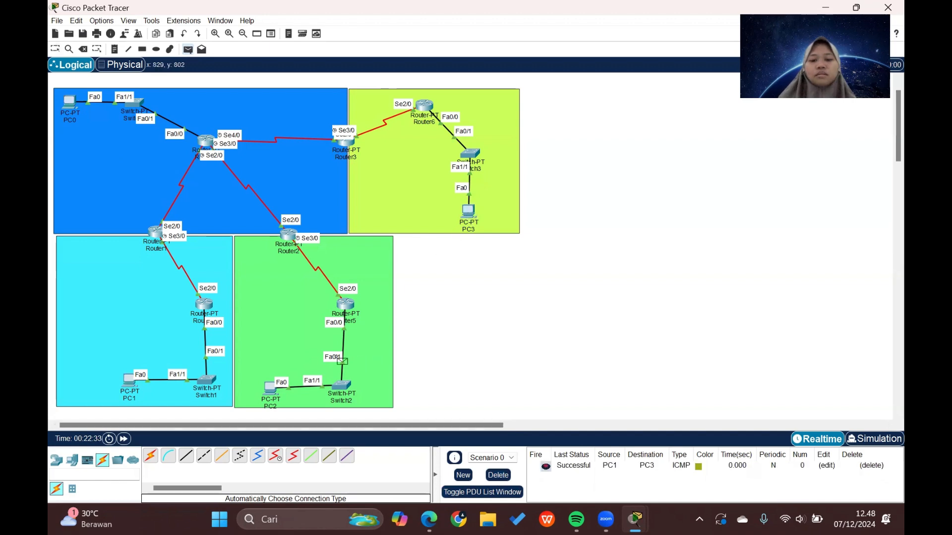
pyautogui.click(271, 390)
pyautogui.click(470, 212)
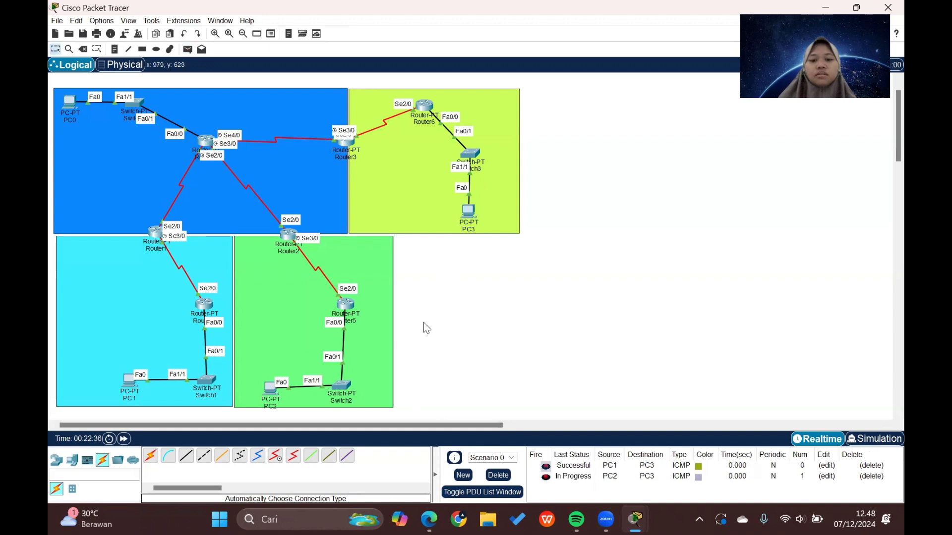
# Step: Clear the PDU list and repeat the simple PDU test from PC2 to PC3
pyautogui.click(498, 476)
pyautogui.press('p')
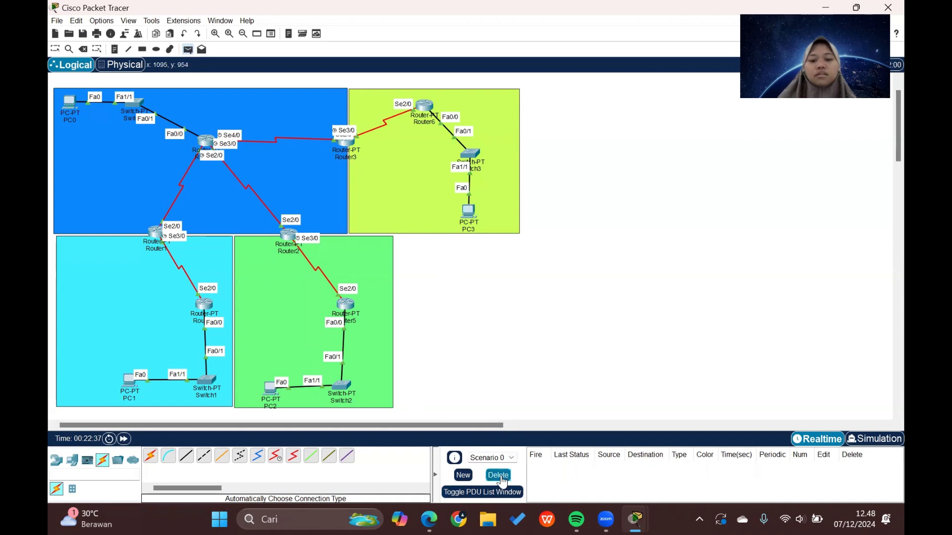
pyautogui.click(270, 389)
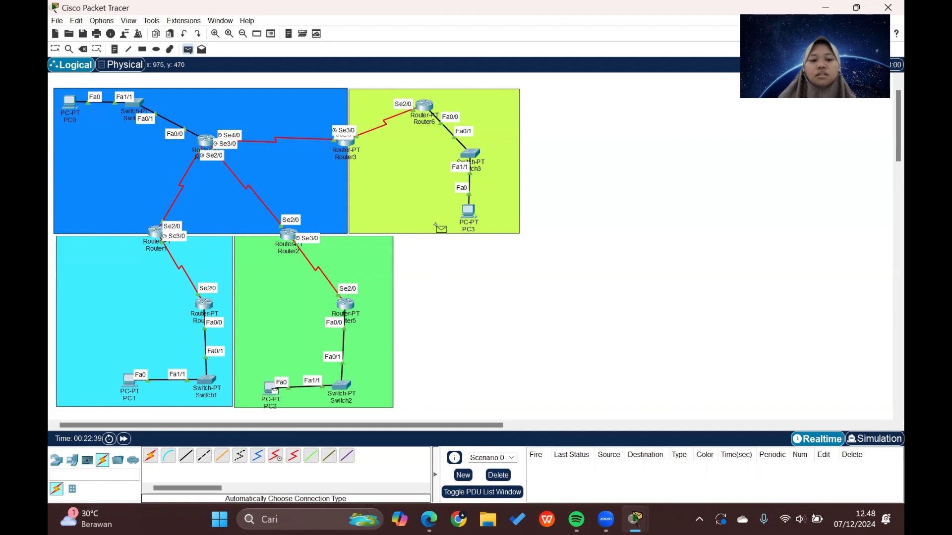
pyautogui.click(470, 214)
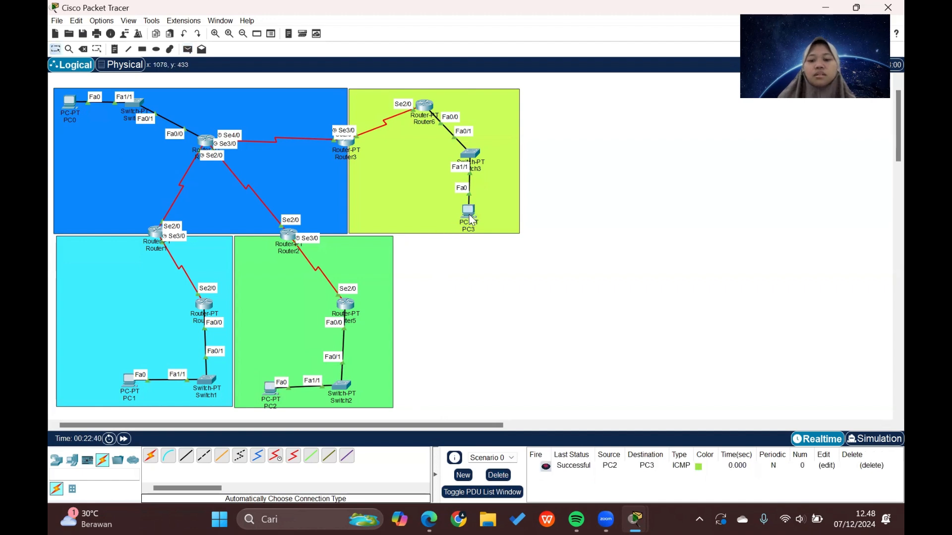
# Step: Send simple PDUs from PC3 to PC2 and from PC3 to PC1, and clear the PDU list
pyautogui.press('p')
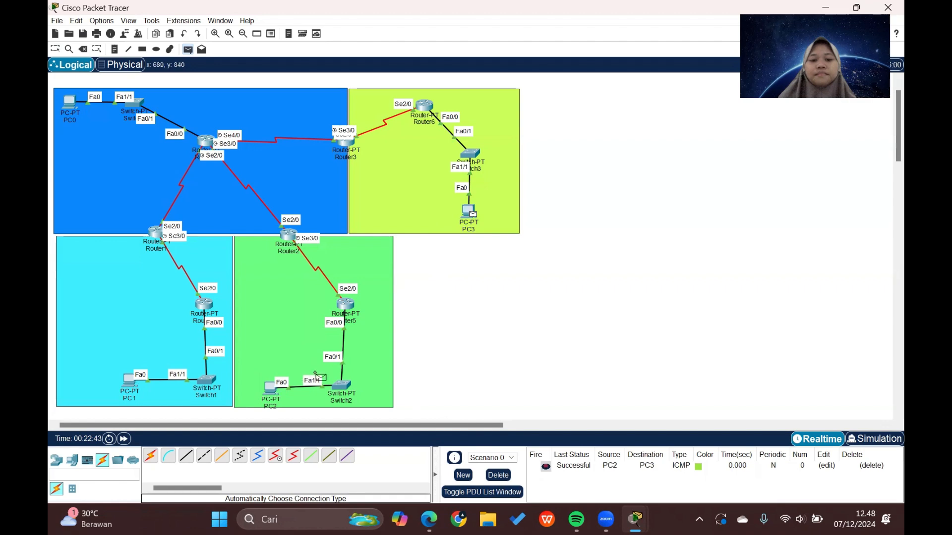
pyautogui.click(273, 391)
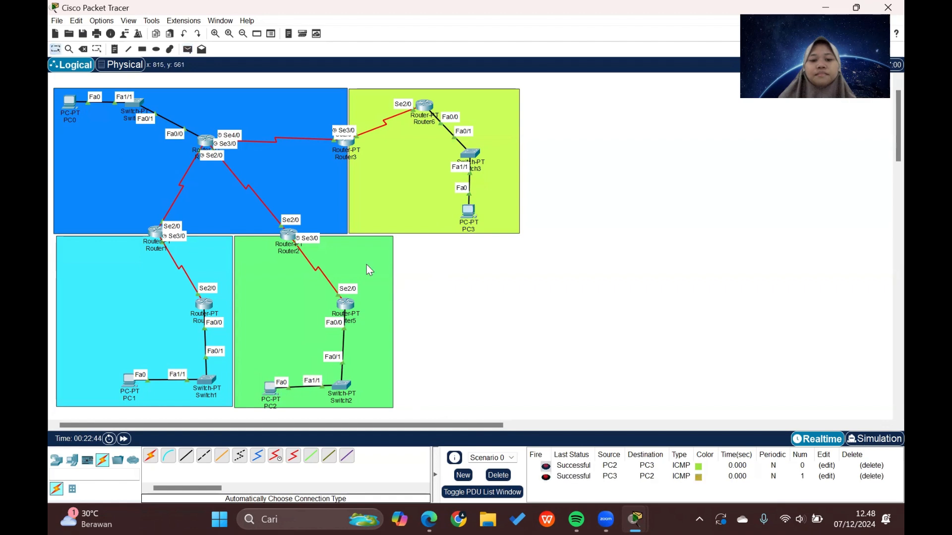
pyautogui.press('p')
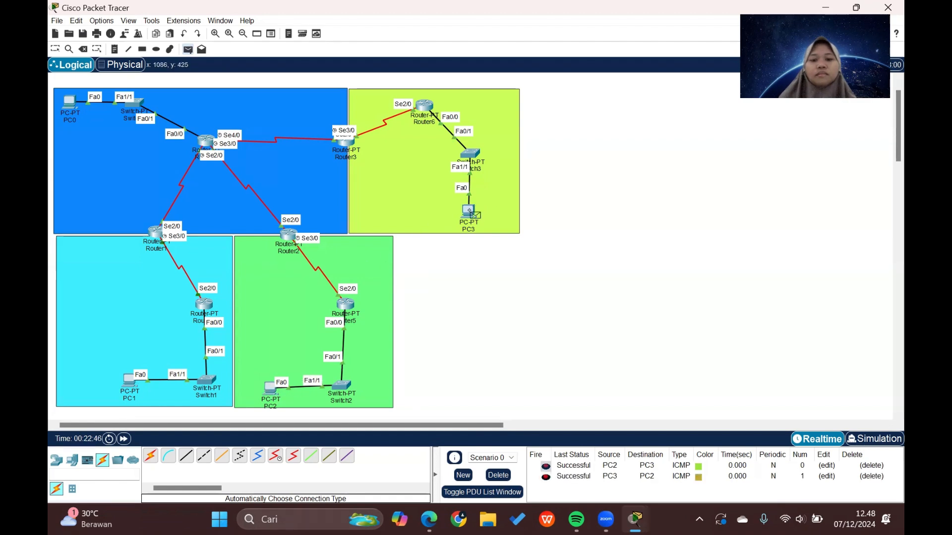
pyautogui.click(468, 212)
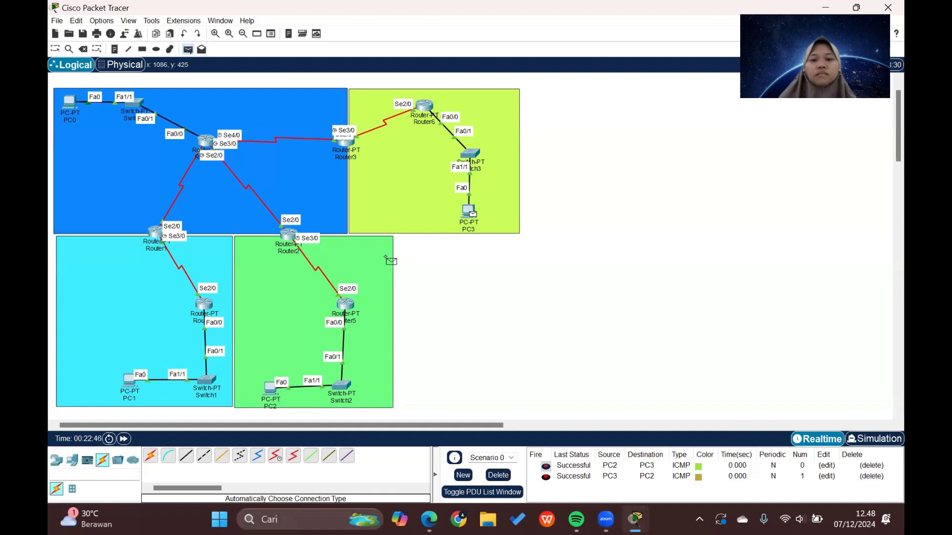
pyautogui.click(131, 380)
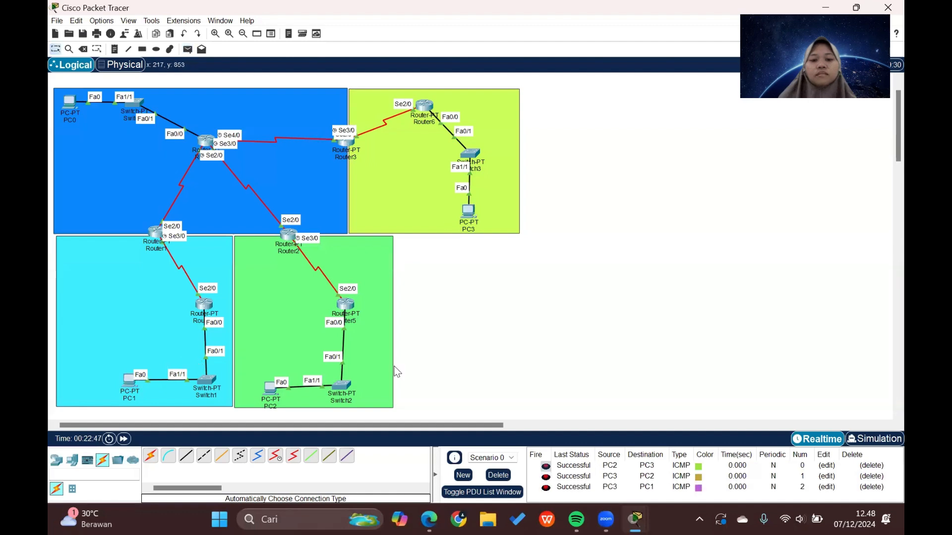
pyautogui.click(497, 475)
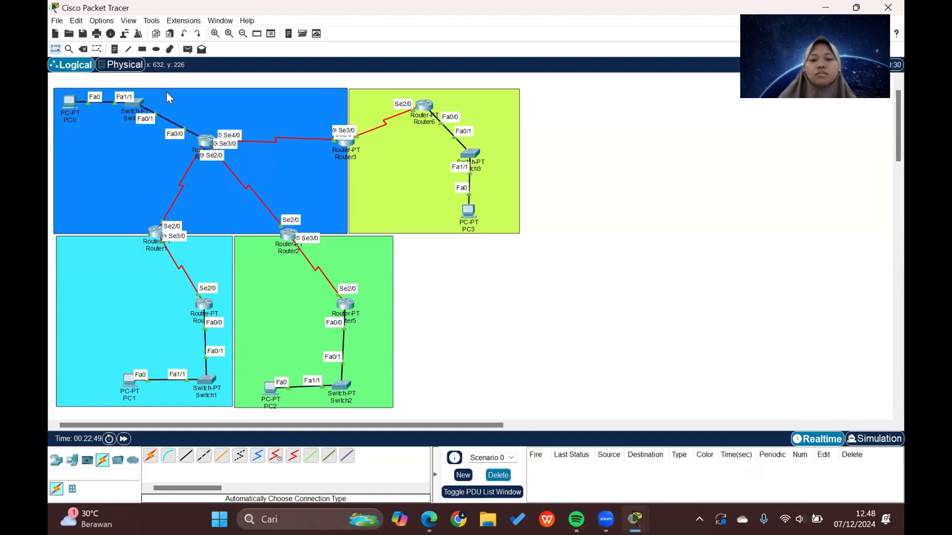
# Step: Inspect Router0's routing table and examine its connected and OSPF routes through to the last entry
pyautogui.click(69, 49)
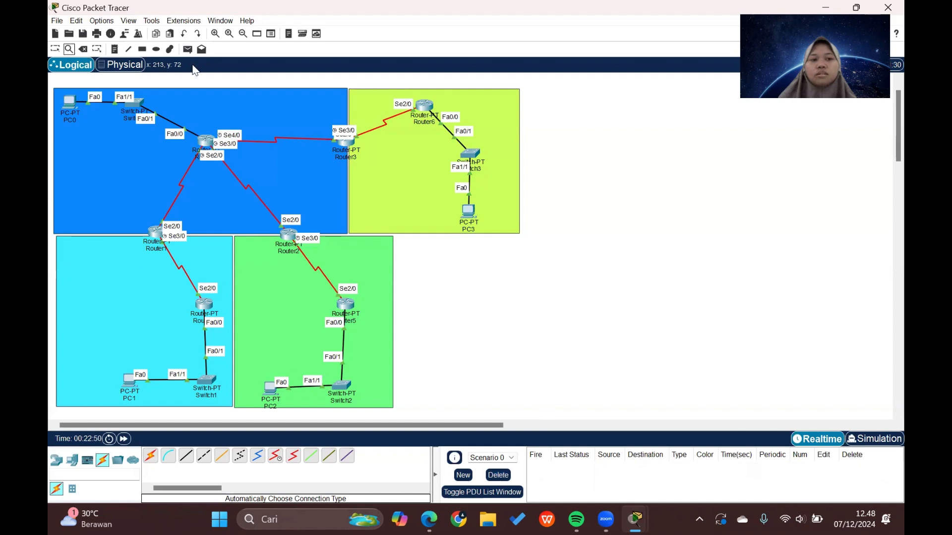
pyautogui.click(206, 138)
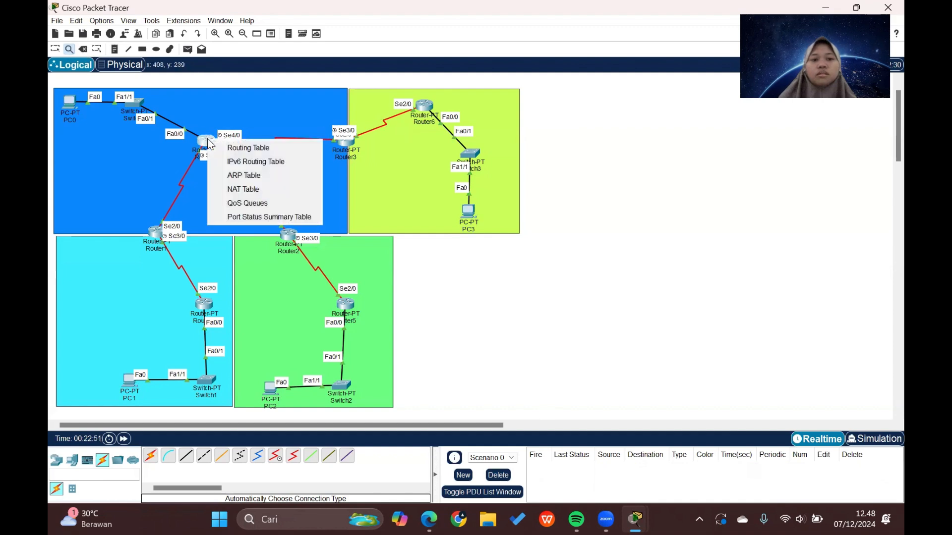
pyautogui.click(244, 143)
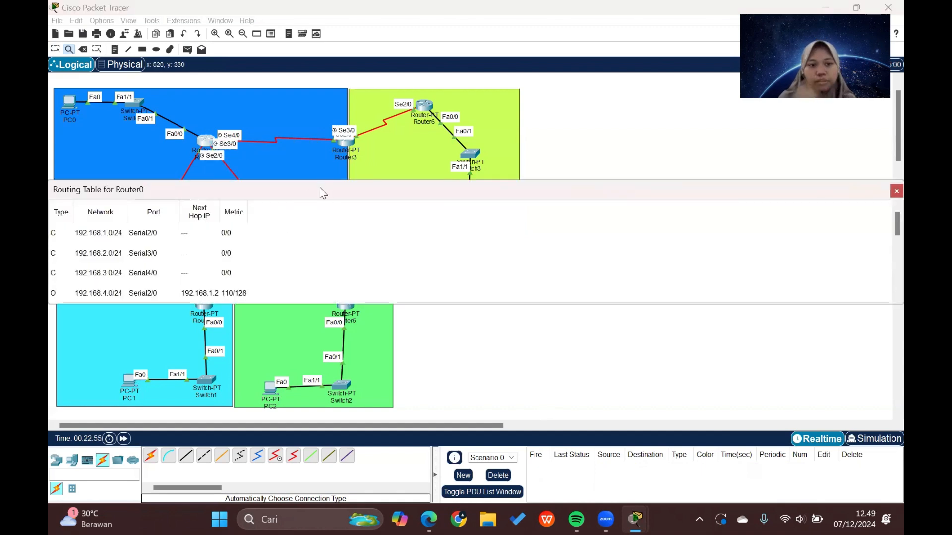
pyautogui.moveTo(320, 190); pyautogui.dragTo(389, 125)
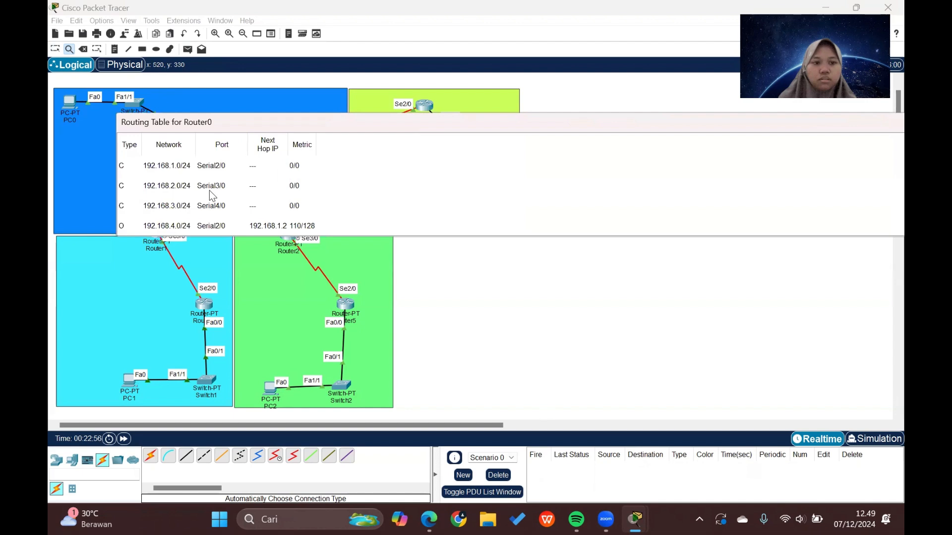
pyautogui.scroll(-1, 209, 191)
pyautogui.scroll(1, 188, 204)
pyautogui.scroll(-2, 178, 212)
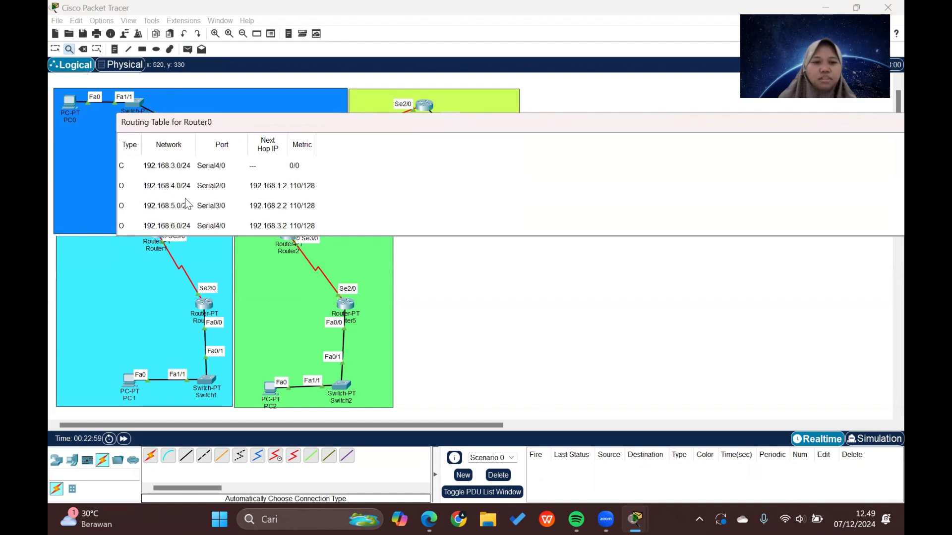
pyautogui.scroll(-2, 179, 207)
pyautogui.scroll(-2, 182, 194)
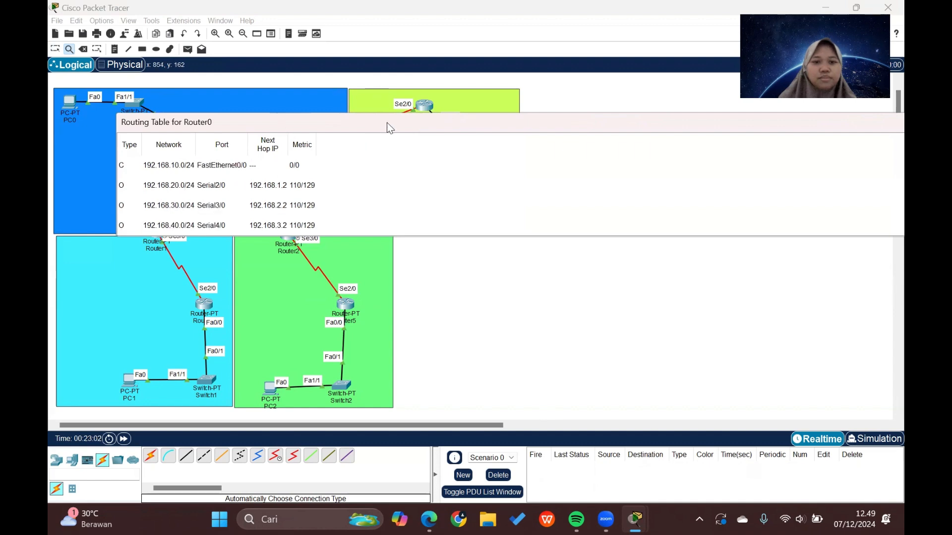
# Step: Close Router0's routing table, then inspect Router1's routing table through its last entries and close it
pyautogui.moveTo(387, 123); pyautogui.dragTo(481, 76)
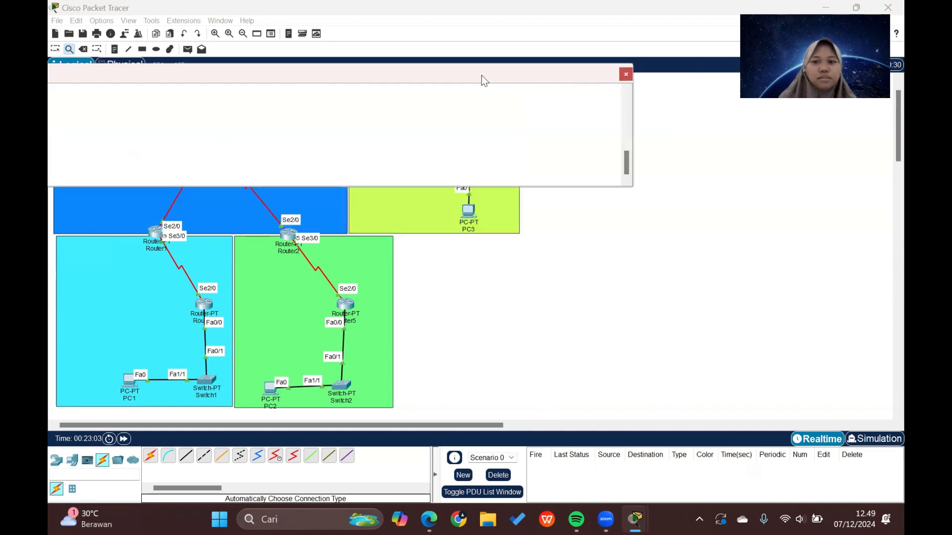
pyautogui.click(624, 75)
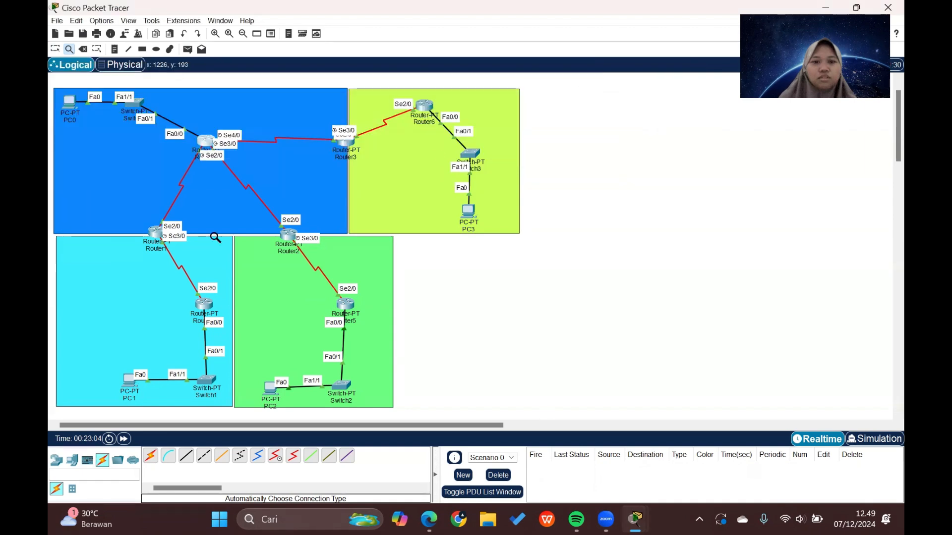
pyautogui.click(156, 232)
pyautogui.click(214, 242)
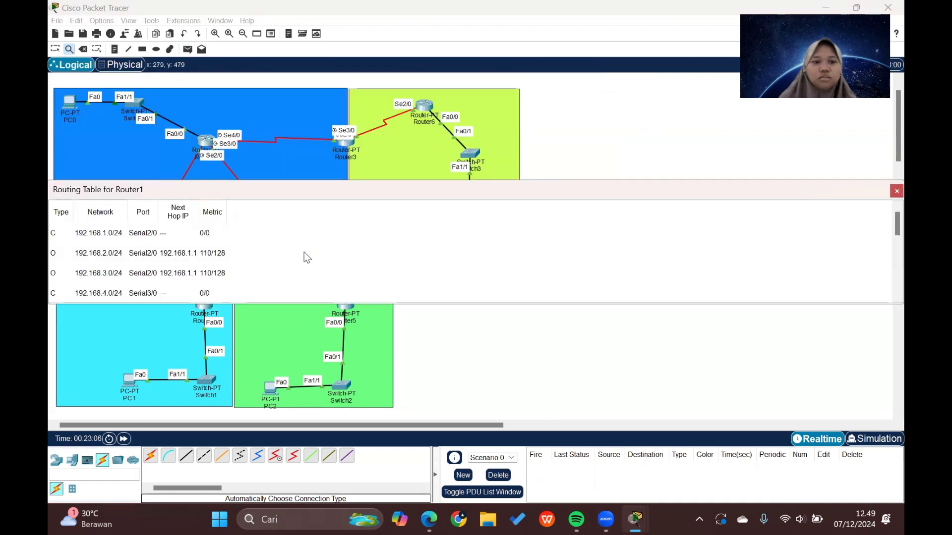
pyautogui.scroll(-3, 304, 251)
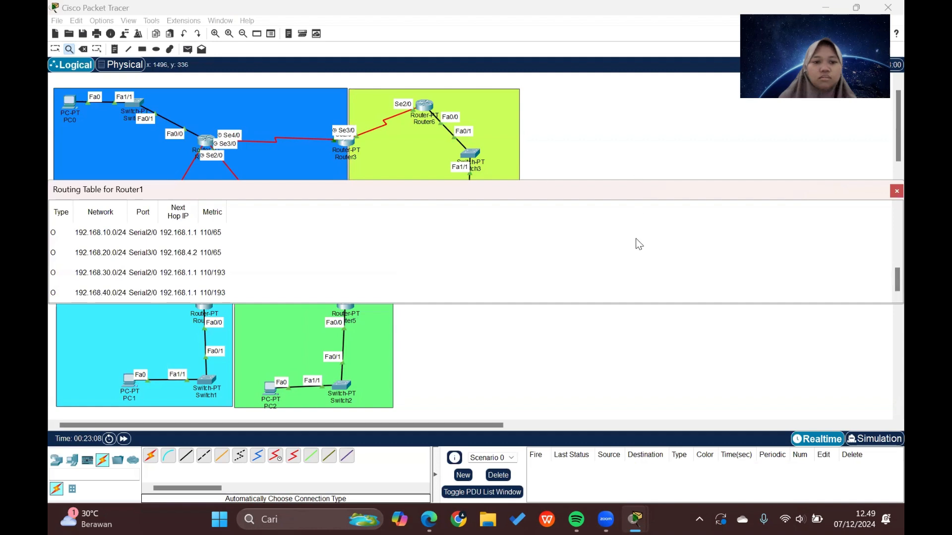
pyautogui.scroll(1, 639, 244)
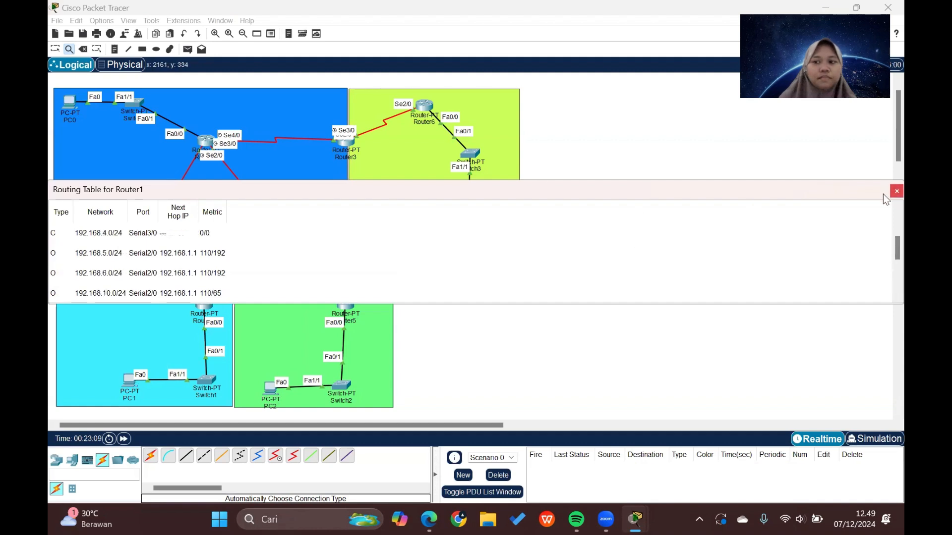
pyautogui.click(895, 191)
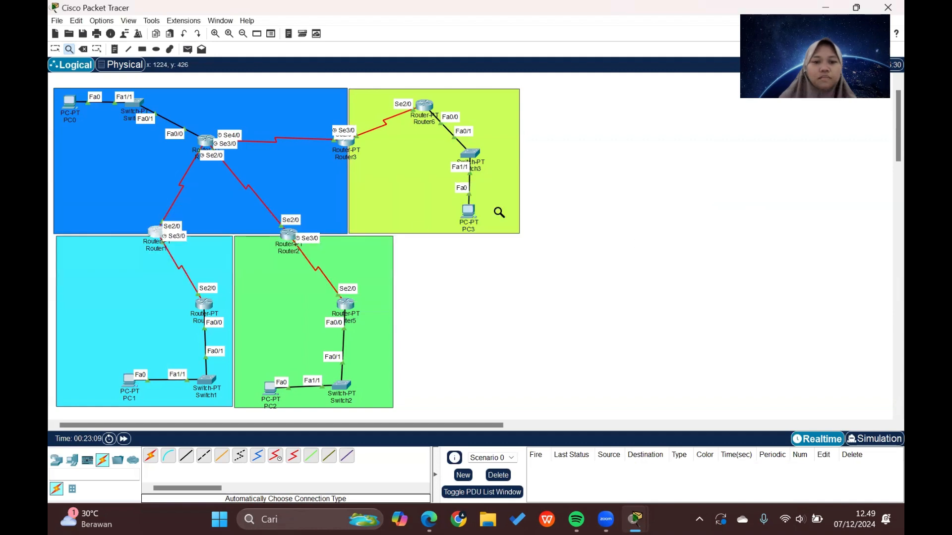
# Step: Inspect Router2's routing table, covering its connected and OSPF routes down to the last entry, and close it
pyautogui.click(288, 236)
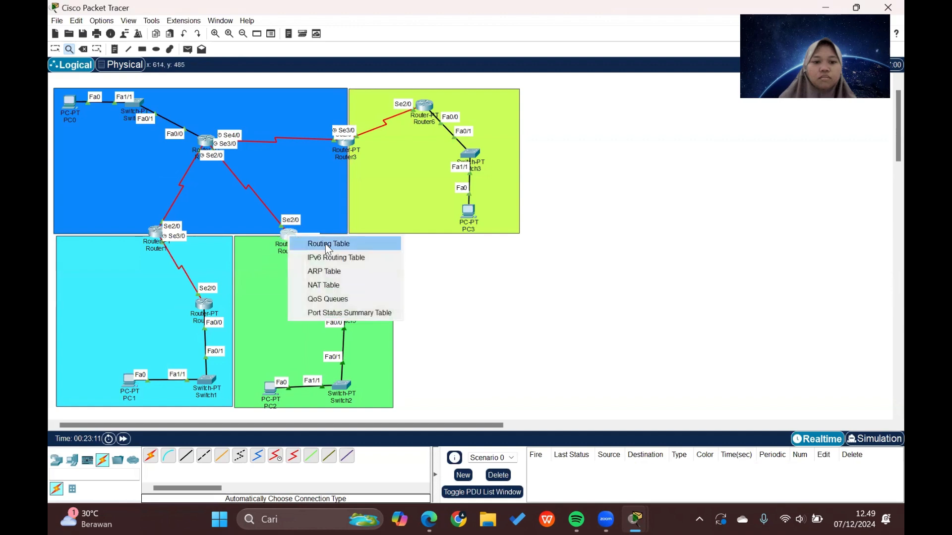
pyautogui.click(333, 253)
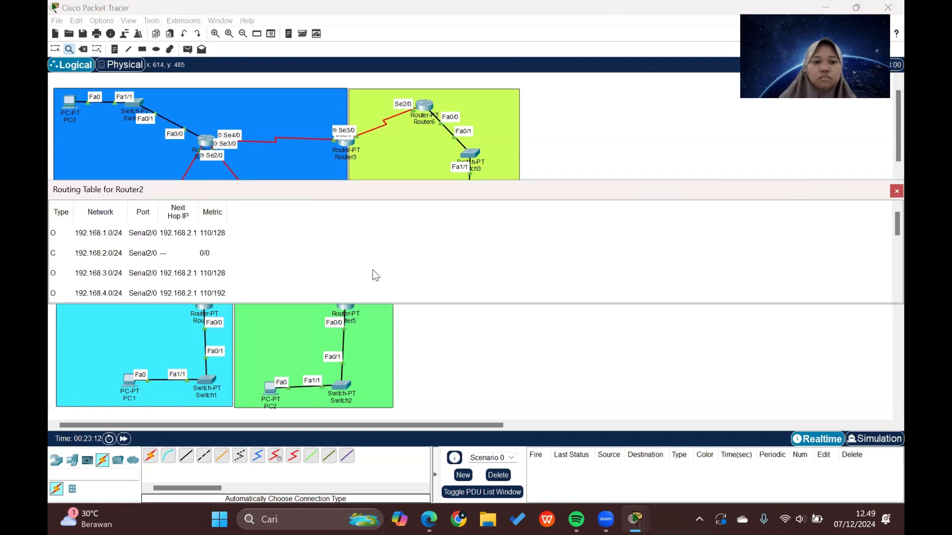
pyautogui.scroll(-1, 373, 270)
pyautogui.scroll(-1, 538, 246)
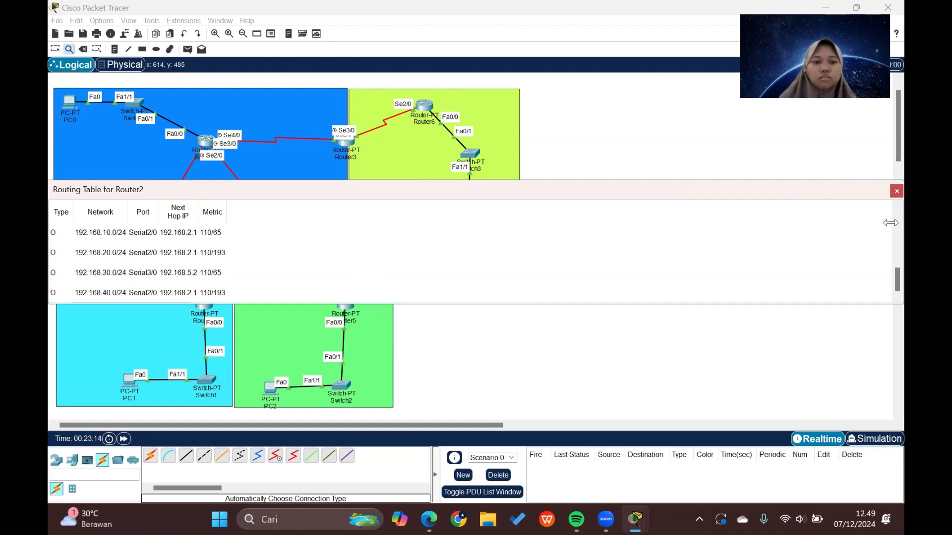
pyautogui.click(897, 191)
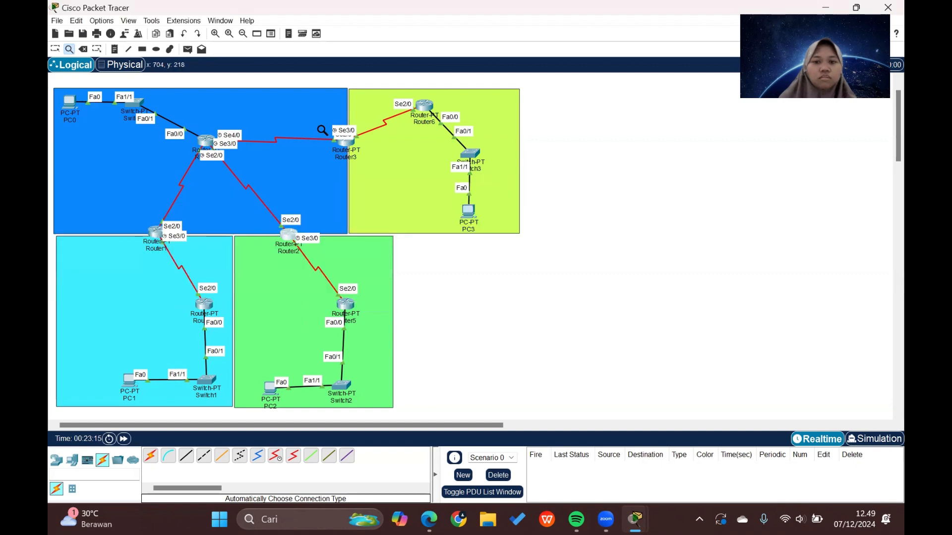
# Step: Inspect the networks, next hops and metrics in Router3's routing table, and close it
pyautogui.click(343, 142)
pyautogui.click(379, 153)
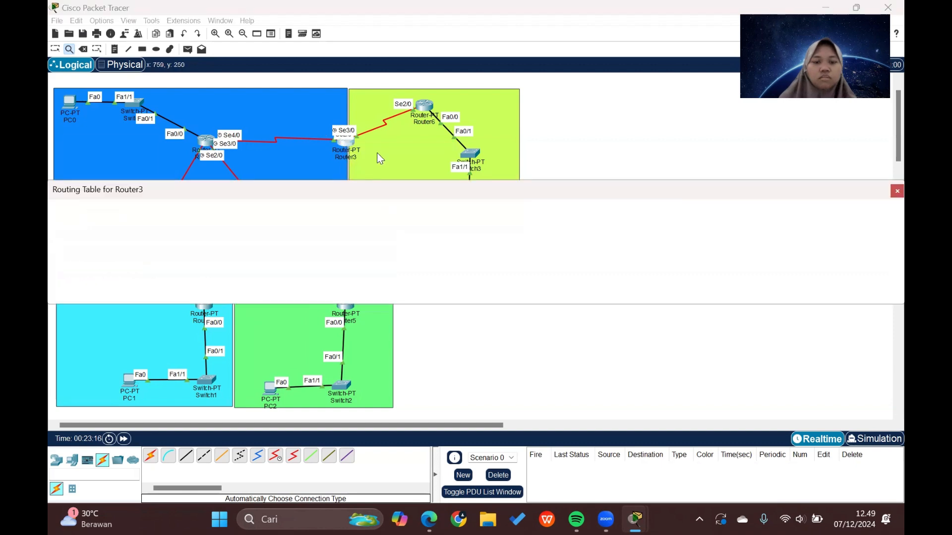
pyautogui.scroll(-3, 382, 231)
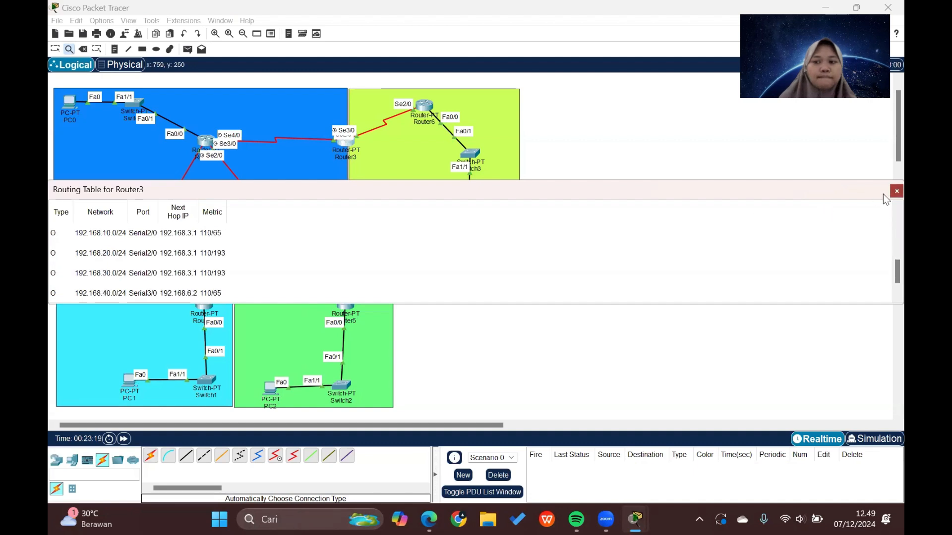
pyautogui.click(896, 192)
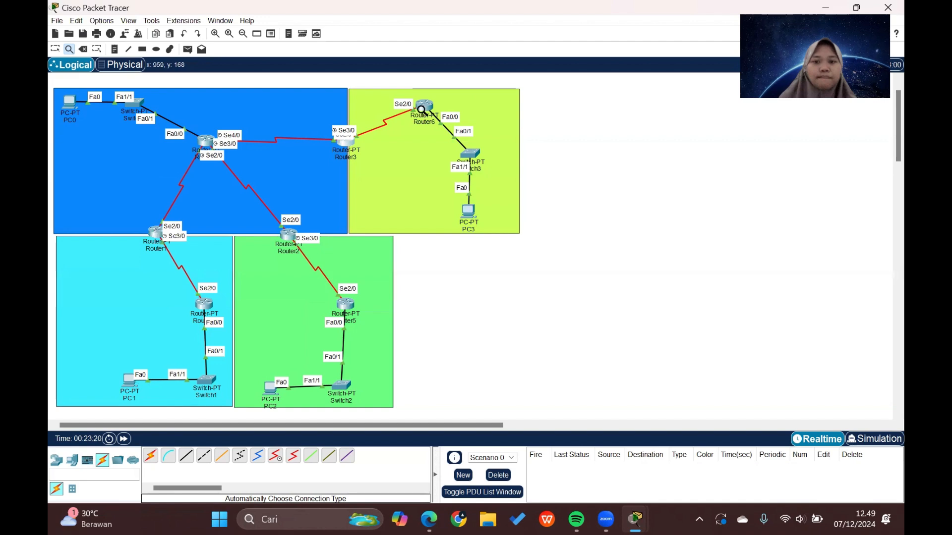
# Step: Examine Router6's routing table from first to last entry, checking route types, next hops and metrics, and close it
pyautogui.click(435, 113)
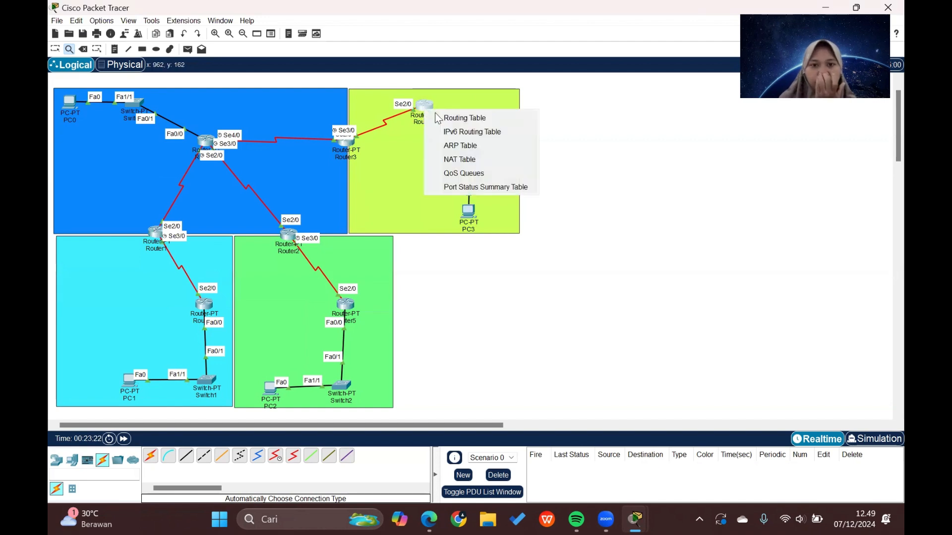
pyautogui.click(439, 118)
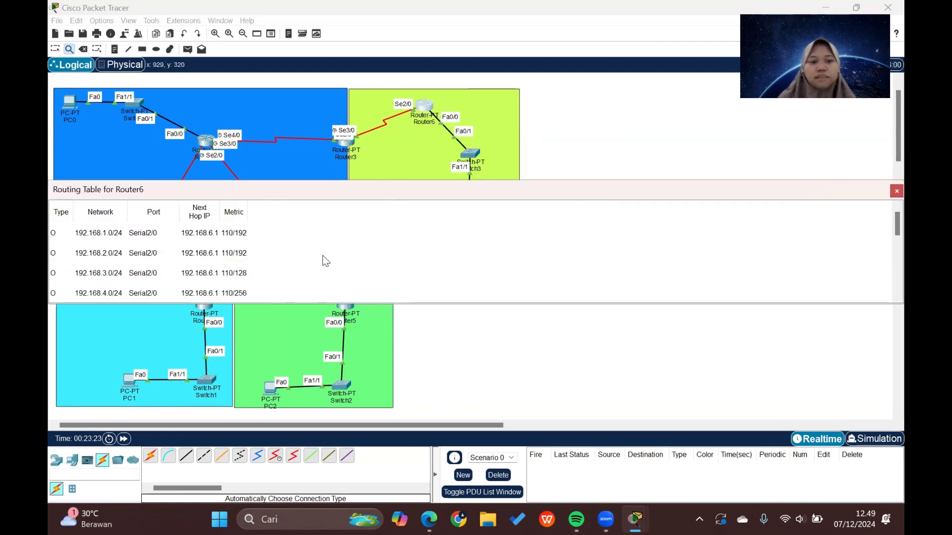
pyautogui.scroll(-1, 325, 260)
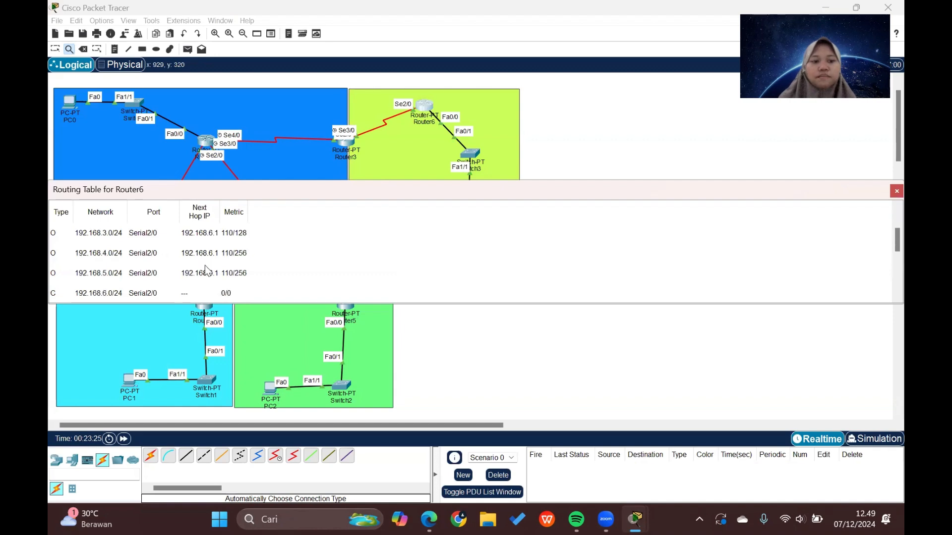
pyautogui.scroll(-2, 204, 266)
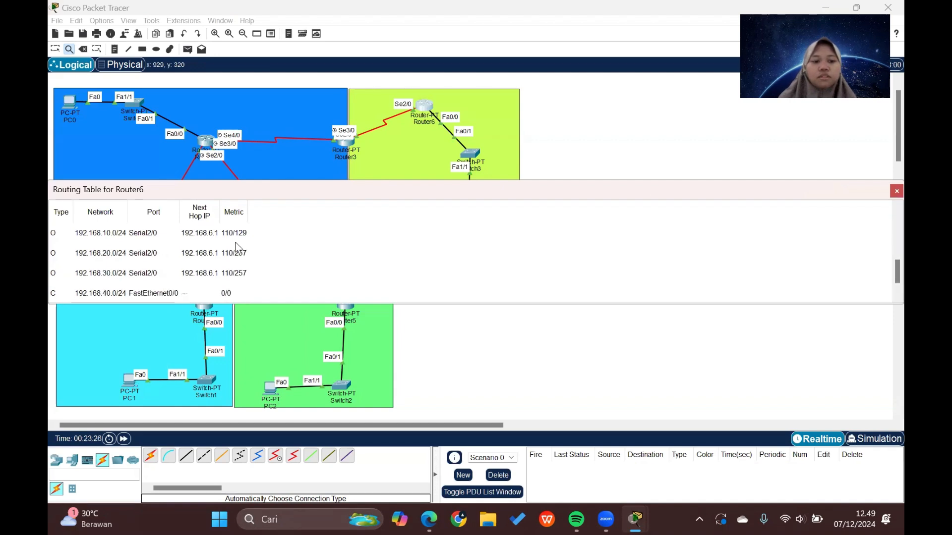
pyautogui.scroll(3, 235, 241)
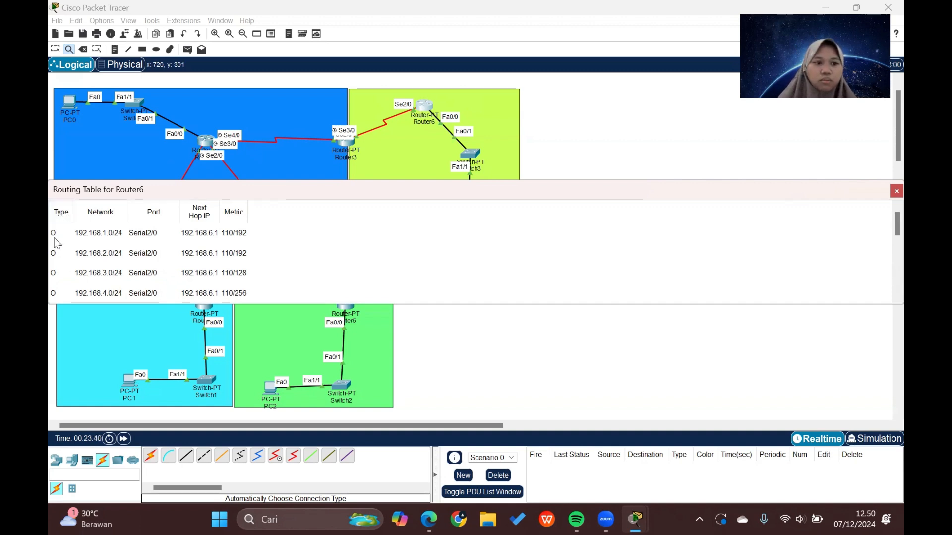
pyautogui.click(896, 191)
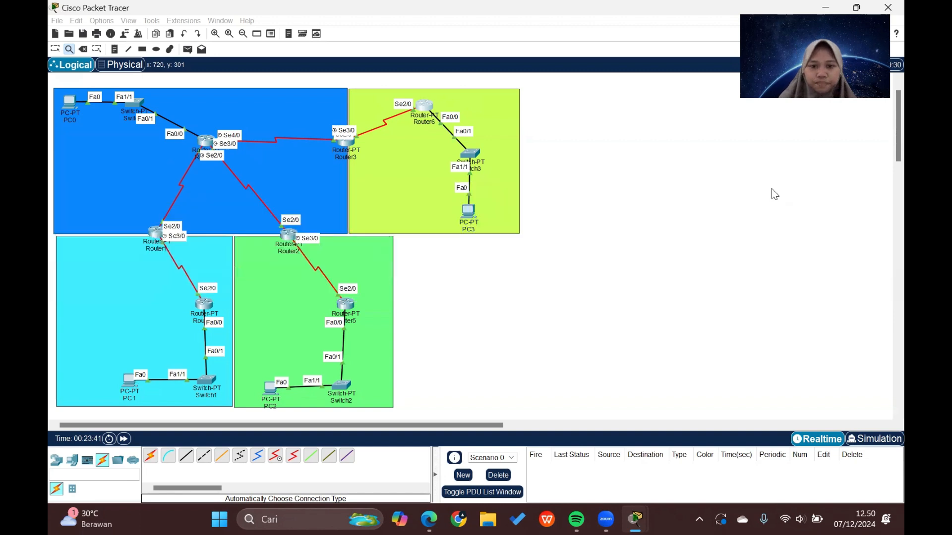
# Step: Inspect Router5's routing table in the green area from first to last entry, and close it
pyautogui.click(289, 238)
pyautogui.click(346, 233)
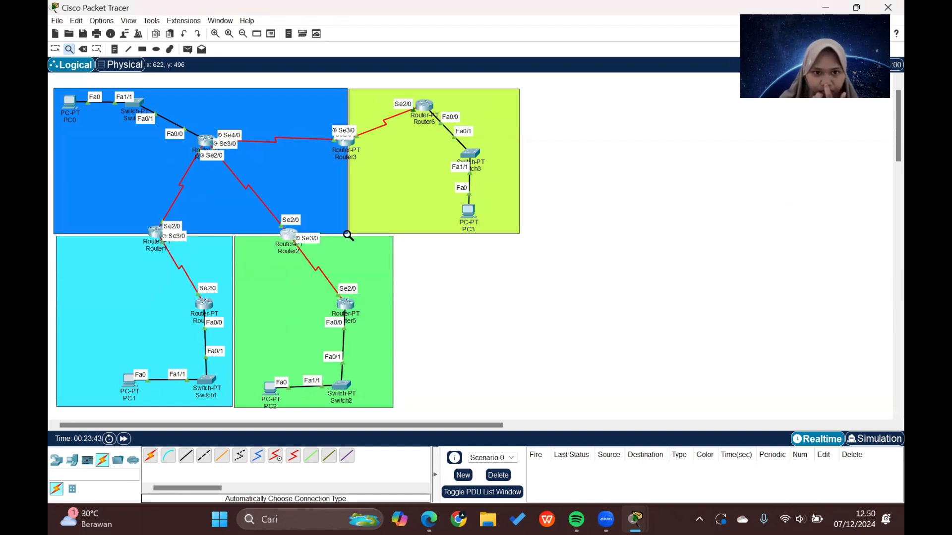
pyautogui.click(347, 307)
pyautogui.click(382, 314)
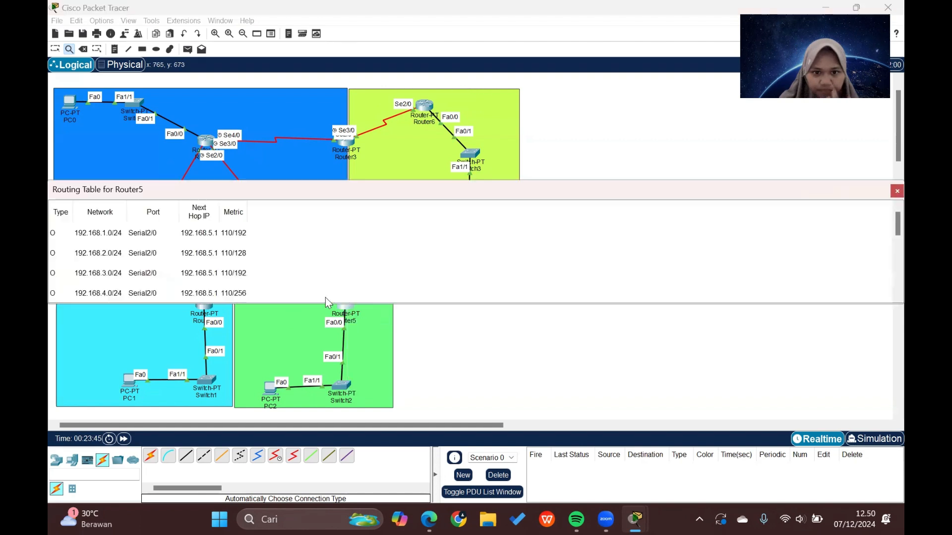
pyautogui.scroll(-3, 285, 262)
pyautogui.scroll(3, 296, 272)
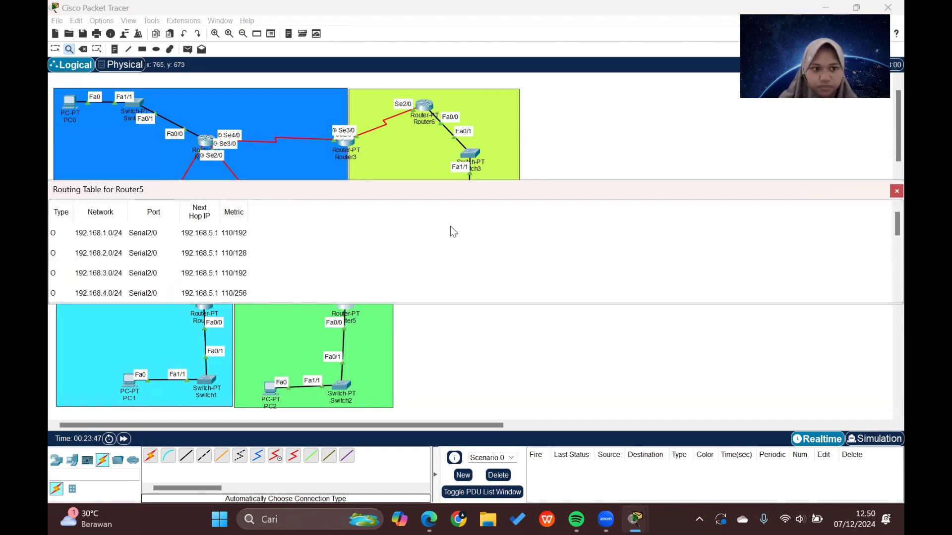
pyautogui.click(896, 191)
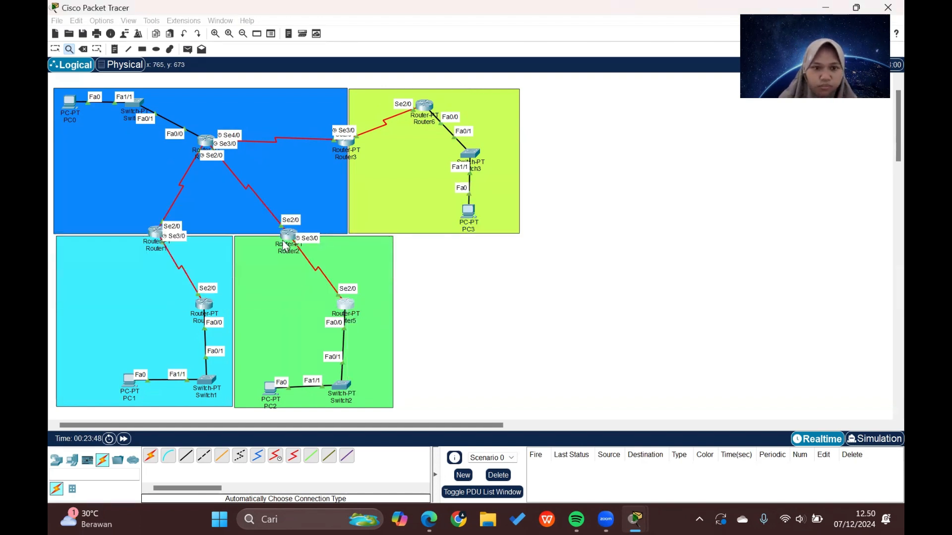
# Step: Inspect Router4's routing table in the light blue area, close it, and switch back to the Select tool
pyautogui.click(205, 304)
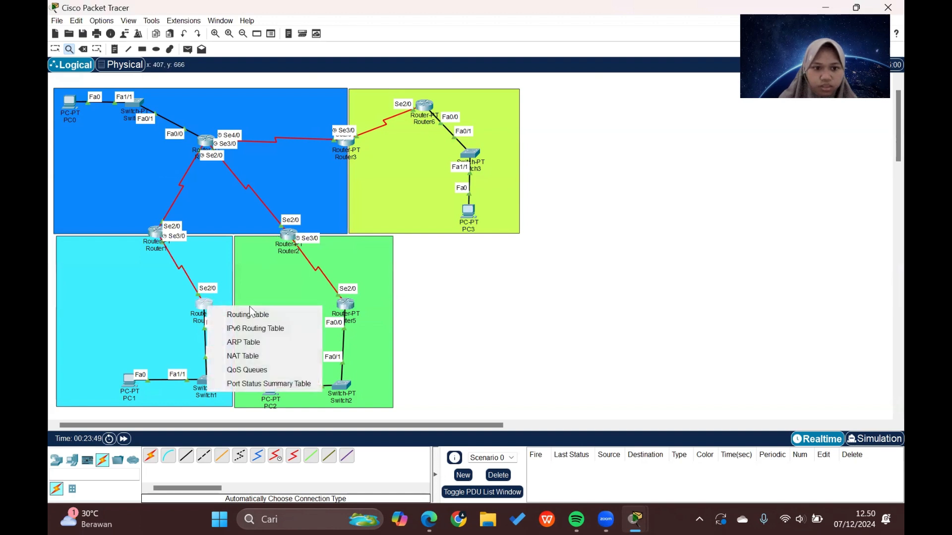
pyautogui.click(248, 292)
pyautogui.scroll(-3, 295, 284)
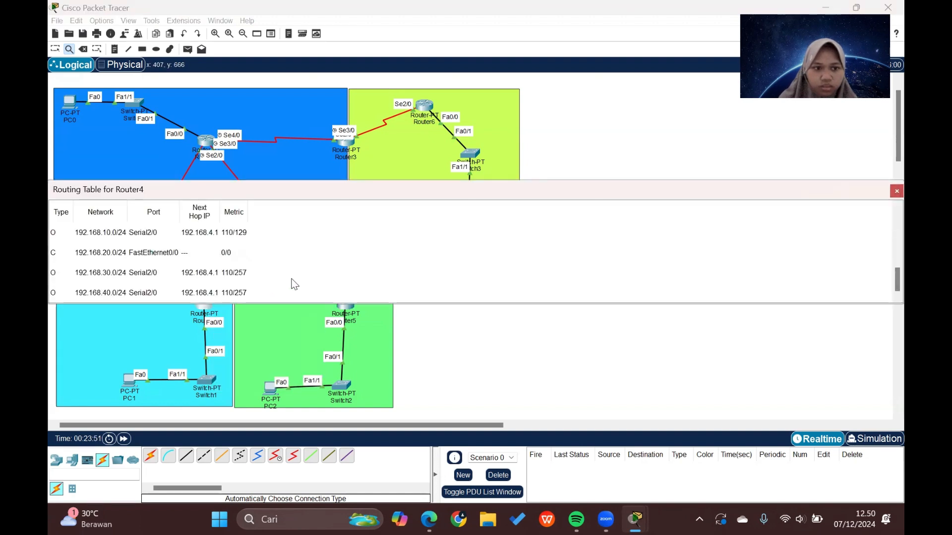
pyautogui.scroll(3, 297, 278)
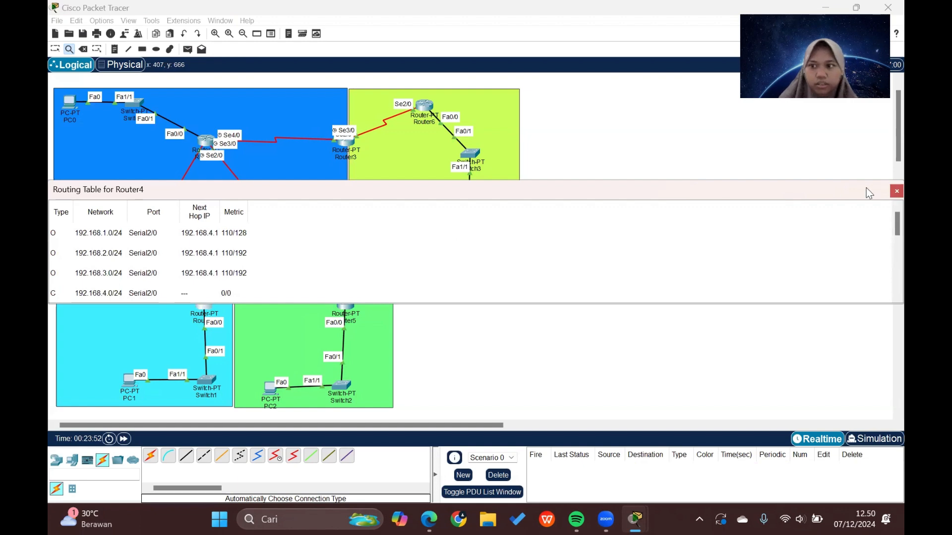
pyautogui.click(896, 191)
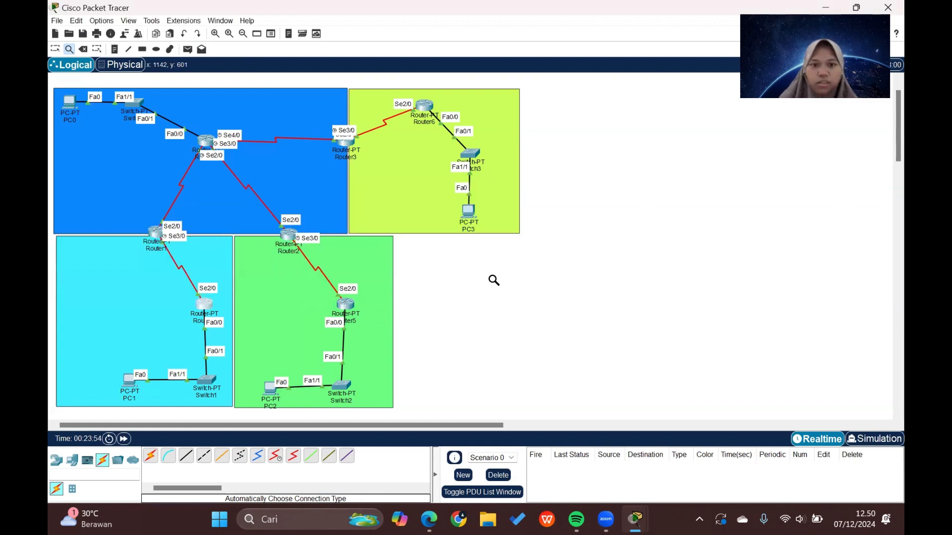
pyautogui.click(56, 51)
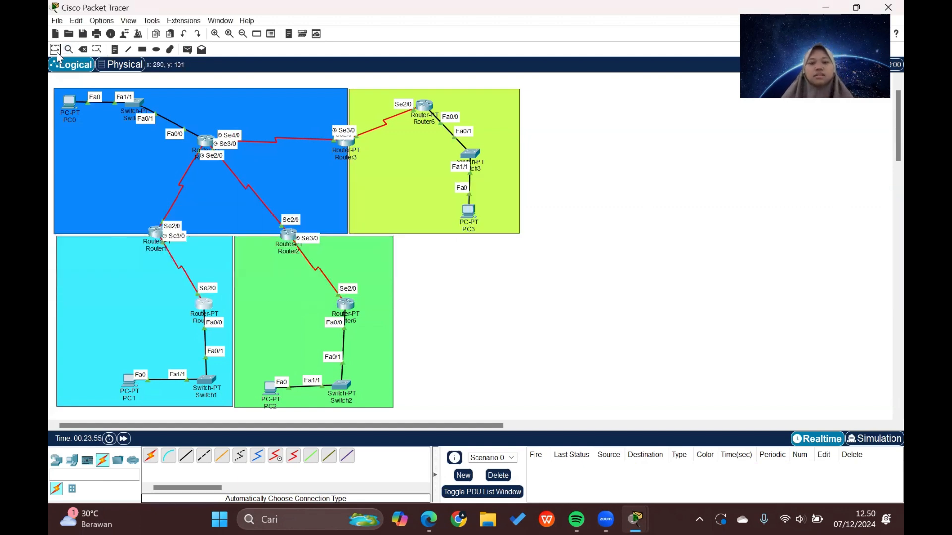